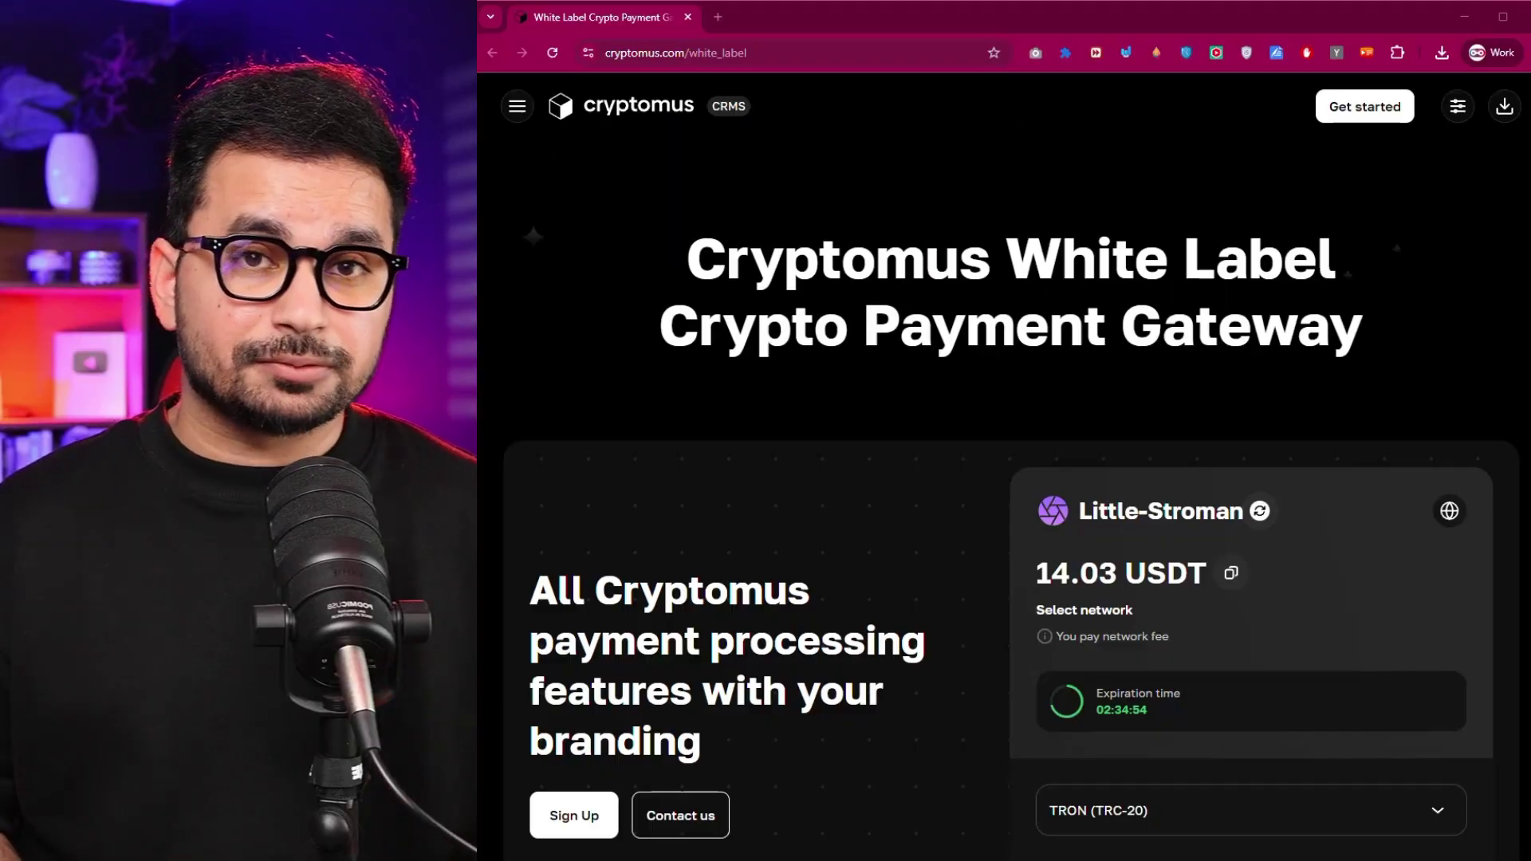
Step: Review the branding options and processing features on the Cryptomus white label payment gateway page
scroll(1005, 431, down, 12)
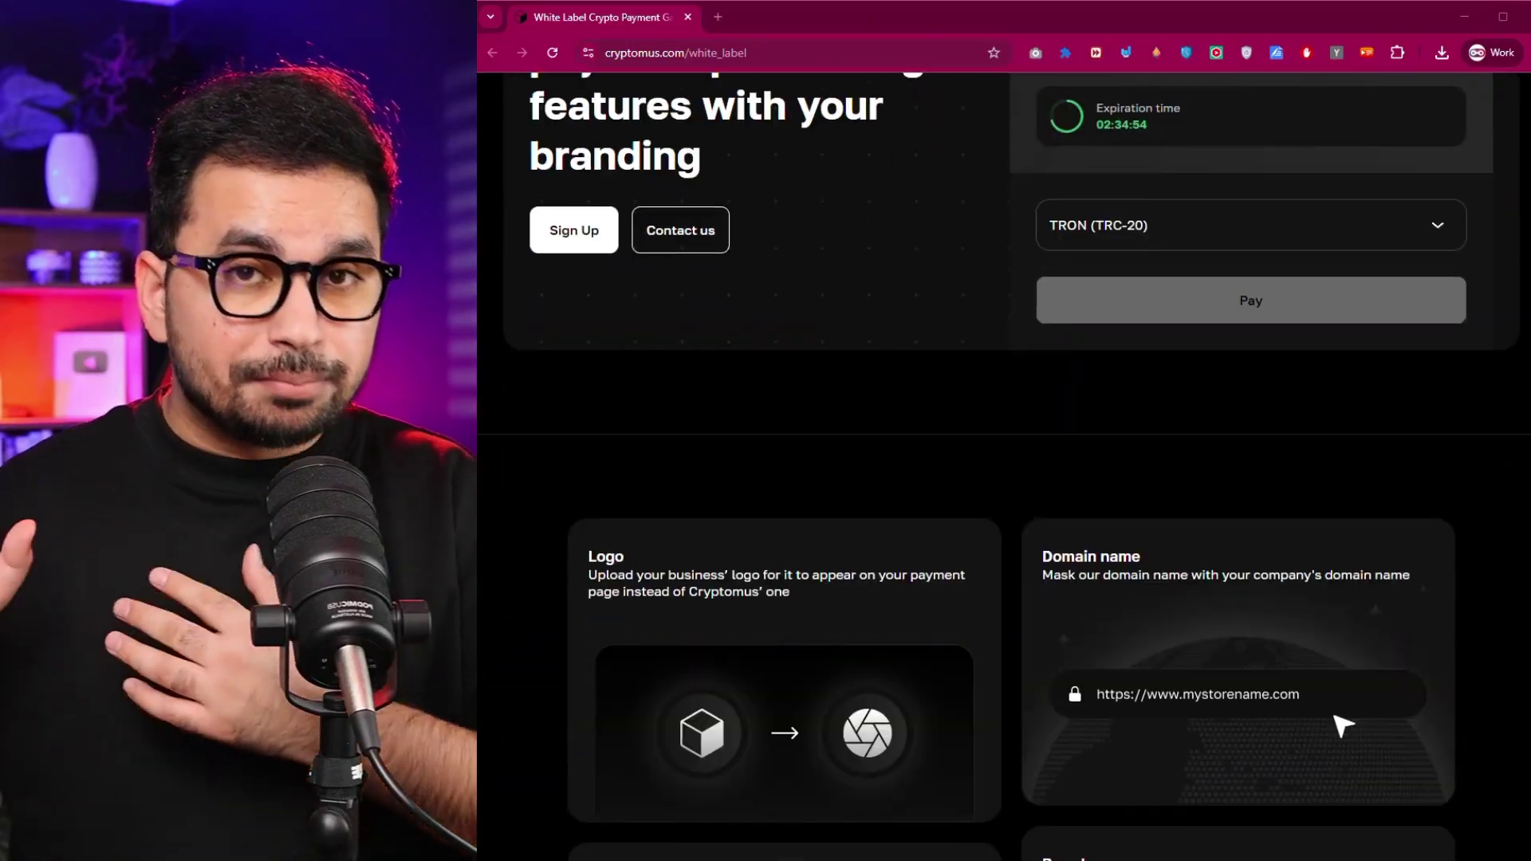
scroll(1343, 252, down, 20)
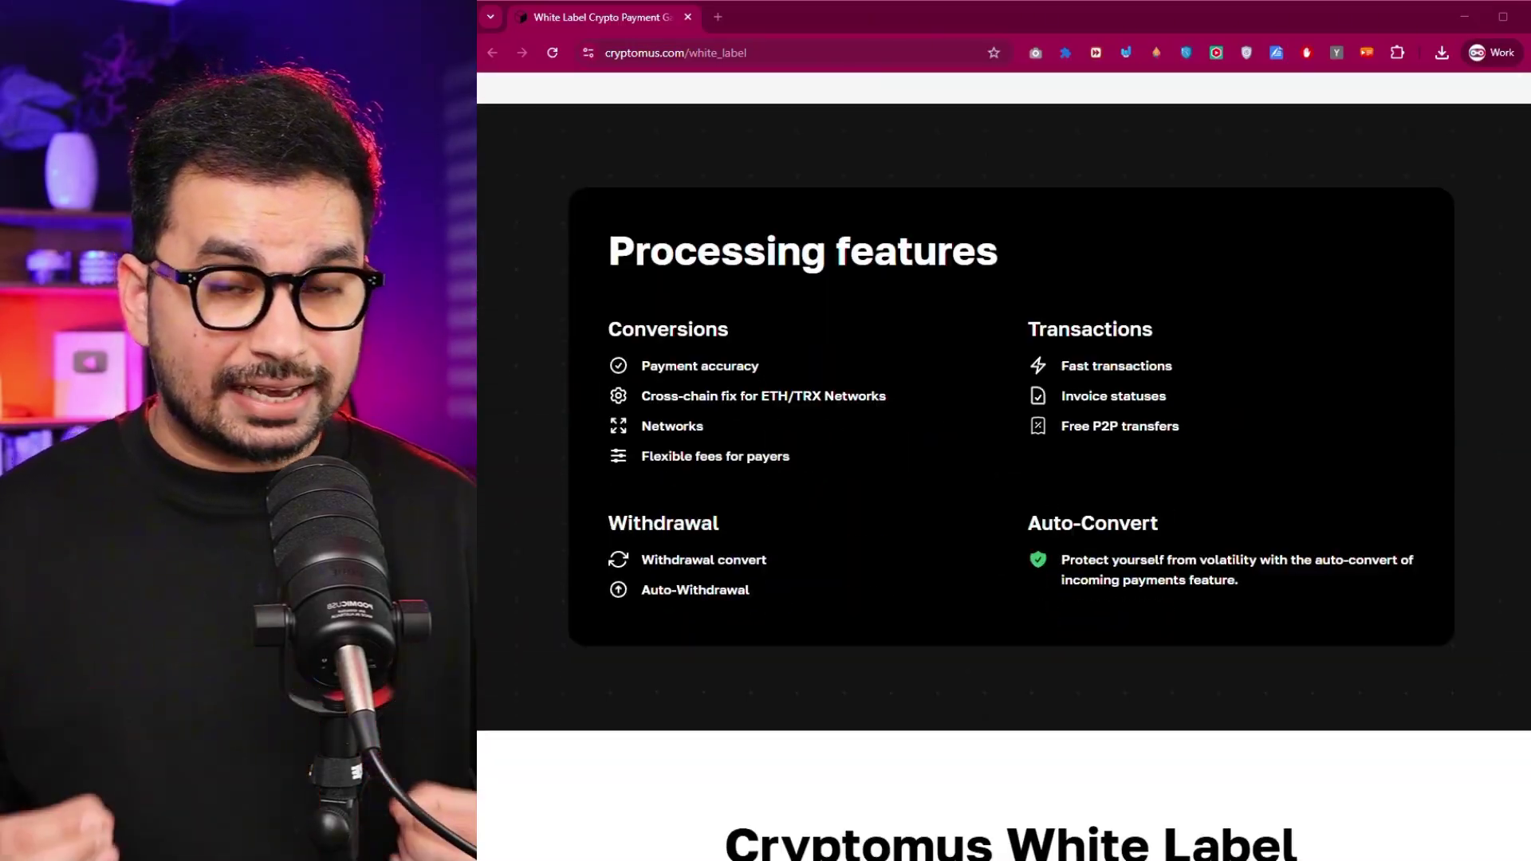
scroll(1005, 478, down, 20)
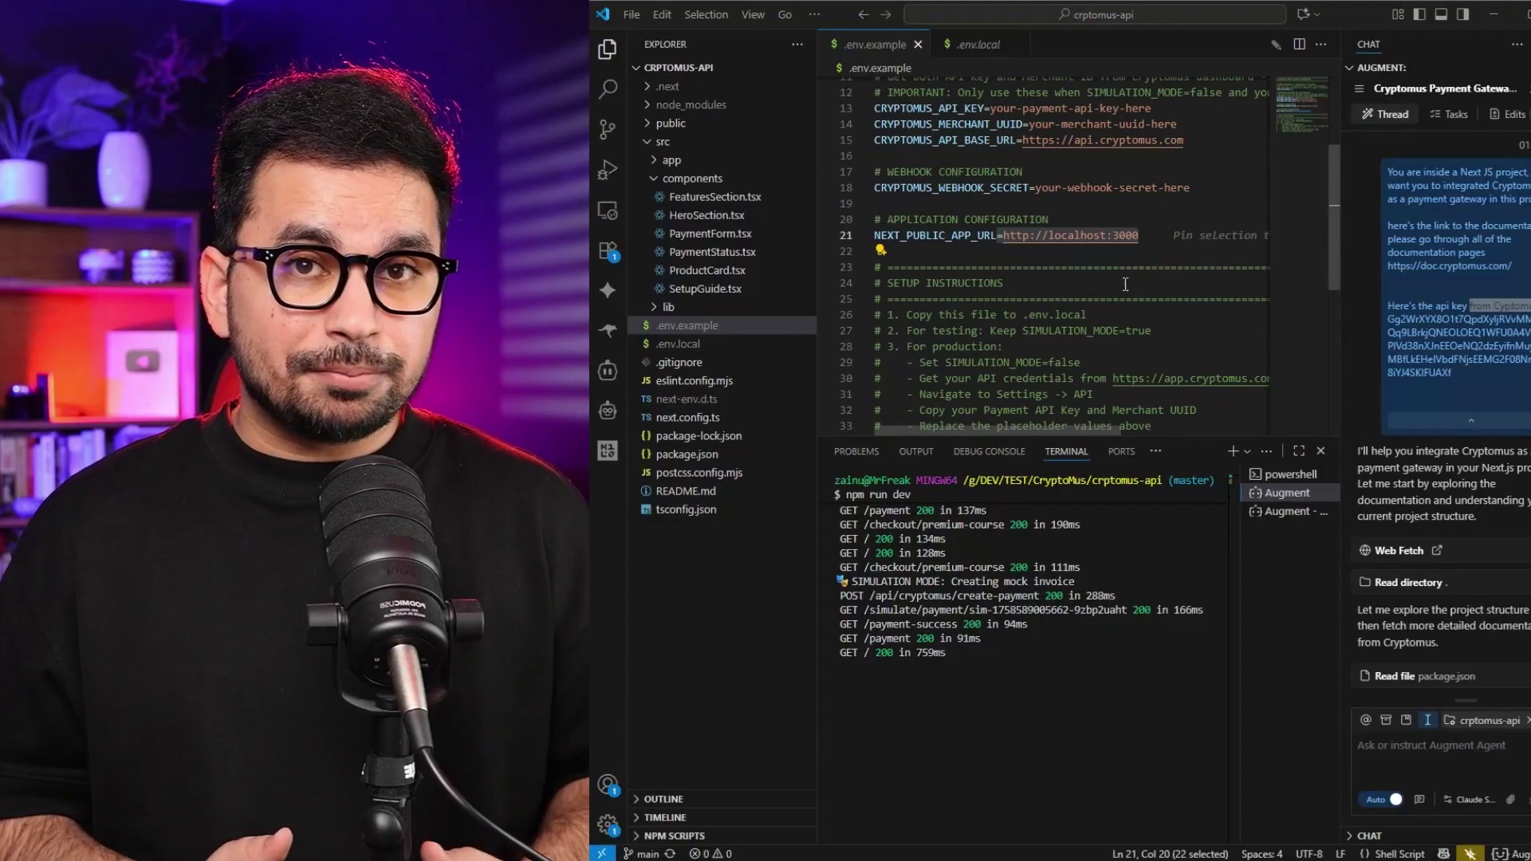
Step: In Visual Studio Code, review the setup instructions in .env.example and the project's component source files
scroll(1037, 240, down, 5)
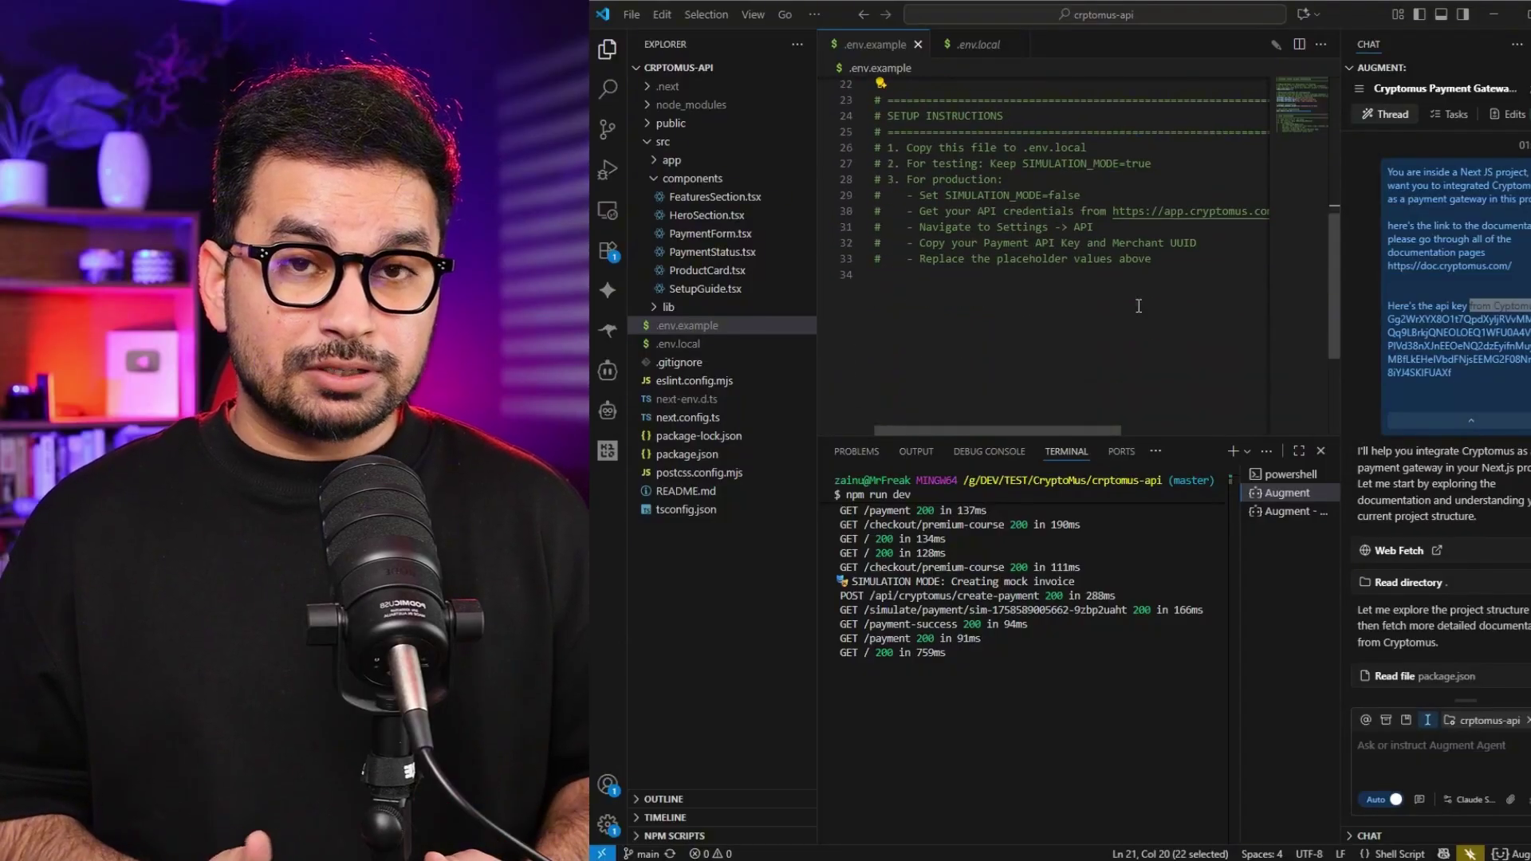
click(702, 287)
click(700, 269)
click(706, 233)
click(706, 214)
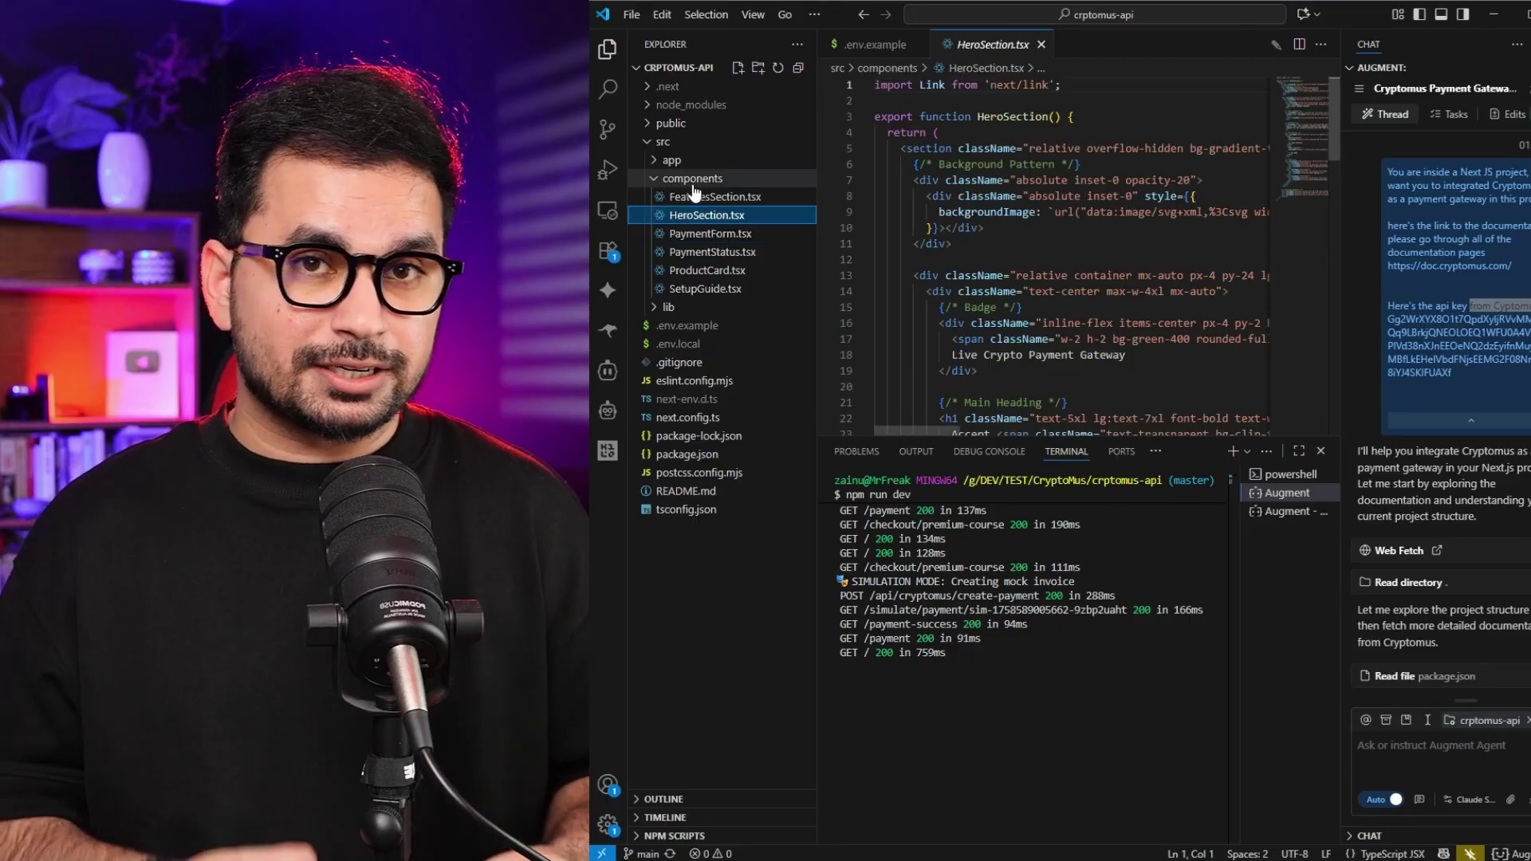
click(693, 178)
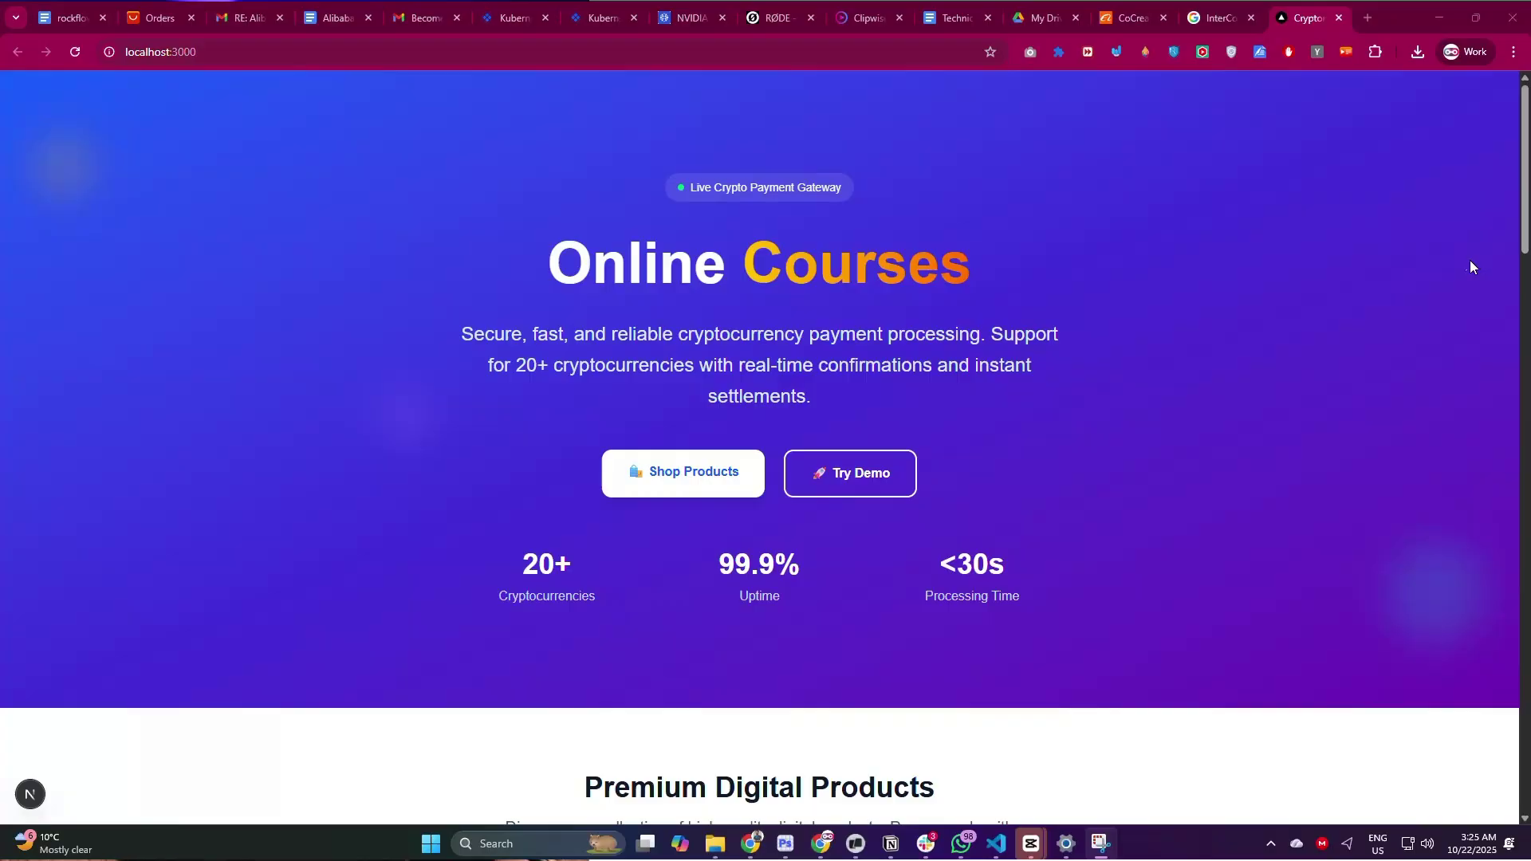
Step: Switch to the local store in the browser, browse its products and open the Premium Crypto Course checkout
scroll(1448, 272, down, 12)
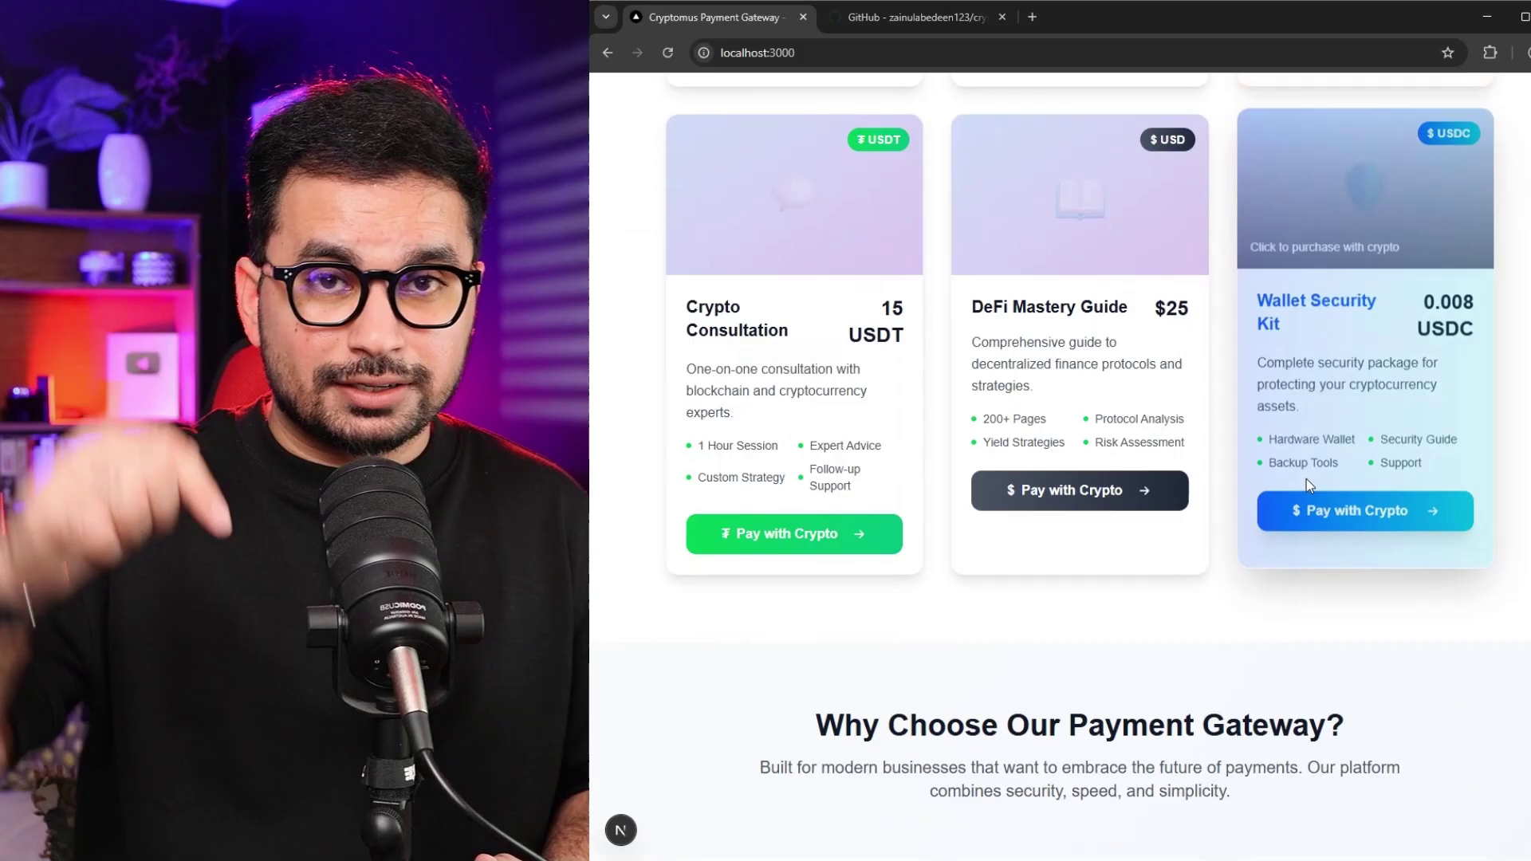
scroll(1307, 478, up, 4)
click(763, 381)
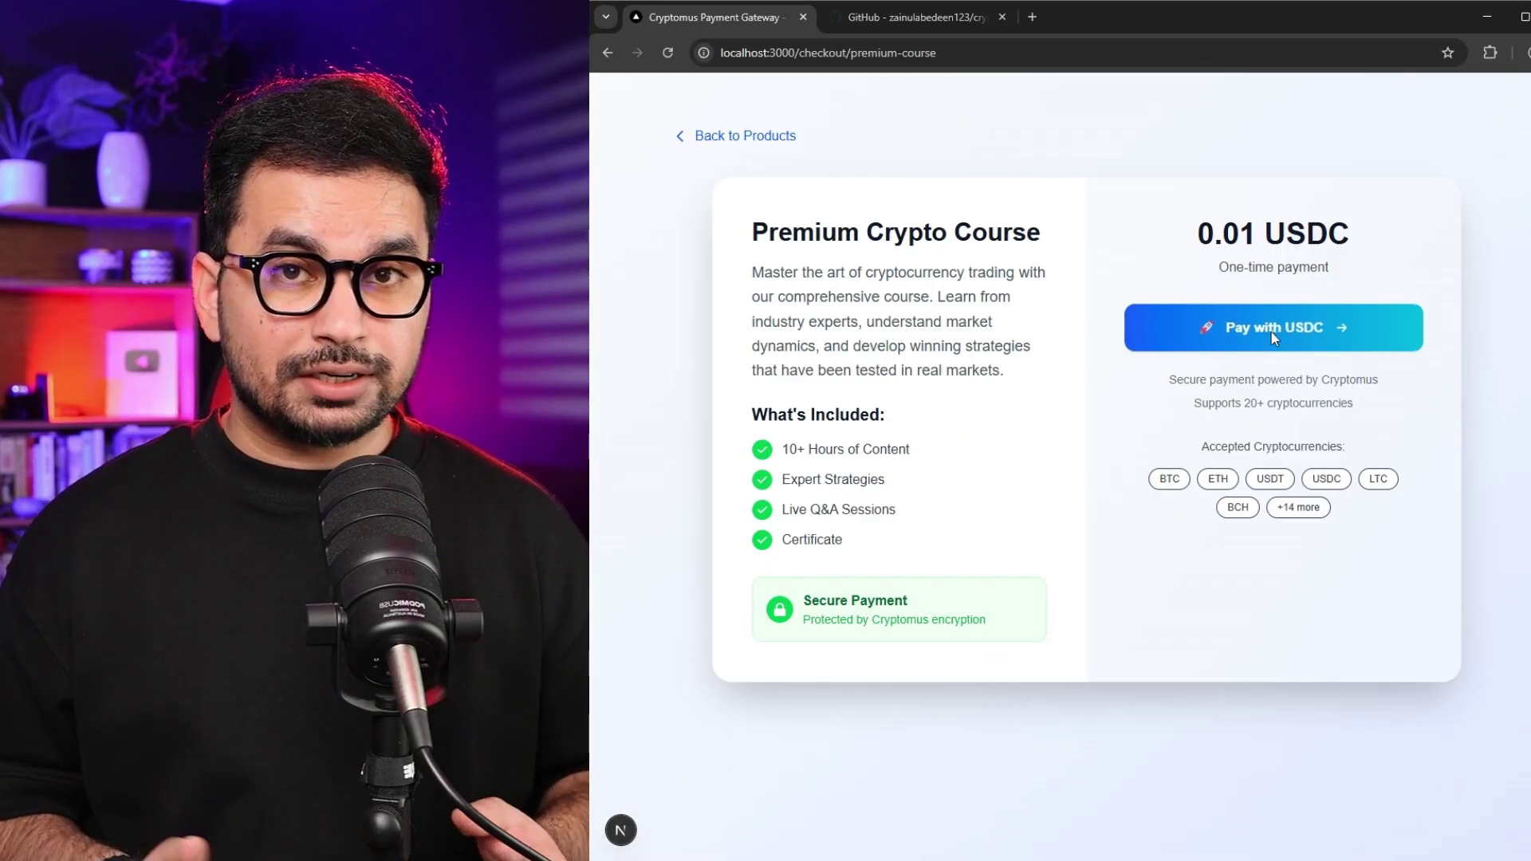
Step: Review the files and README of the cryptomus repository on GitHub
click(917, 16)
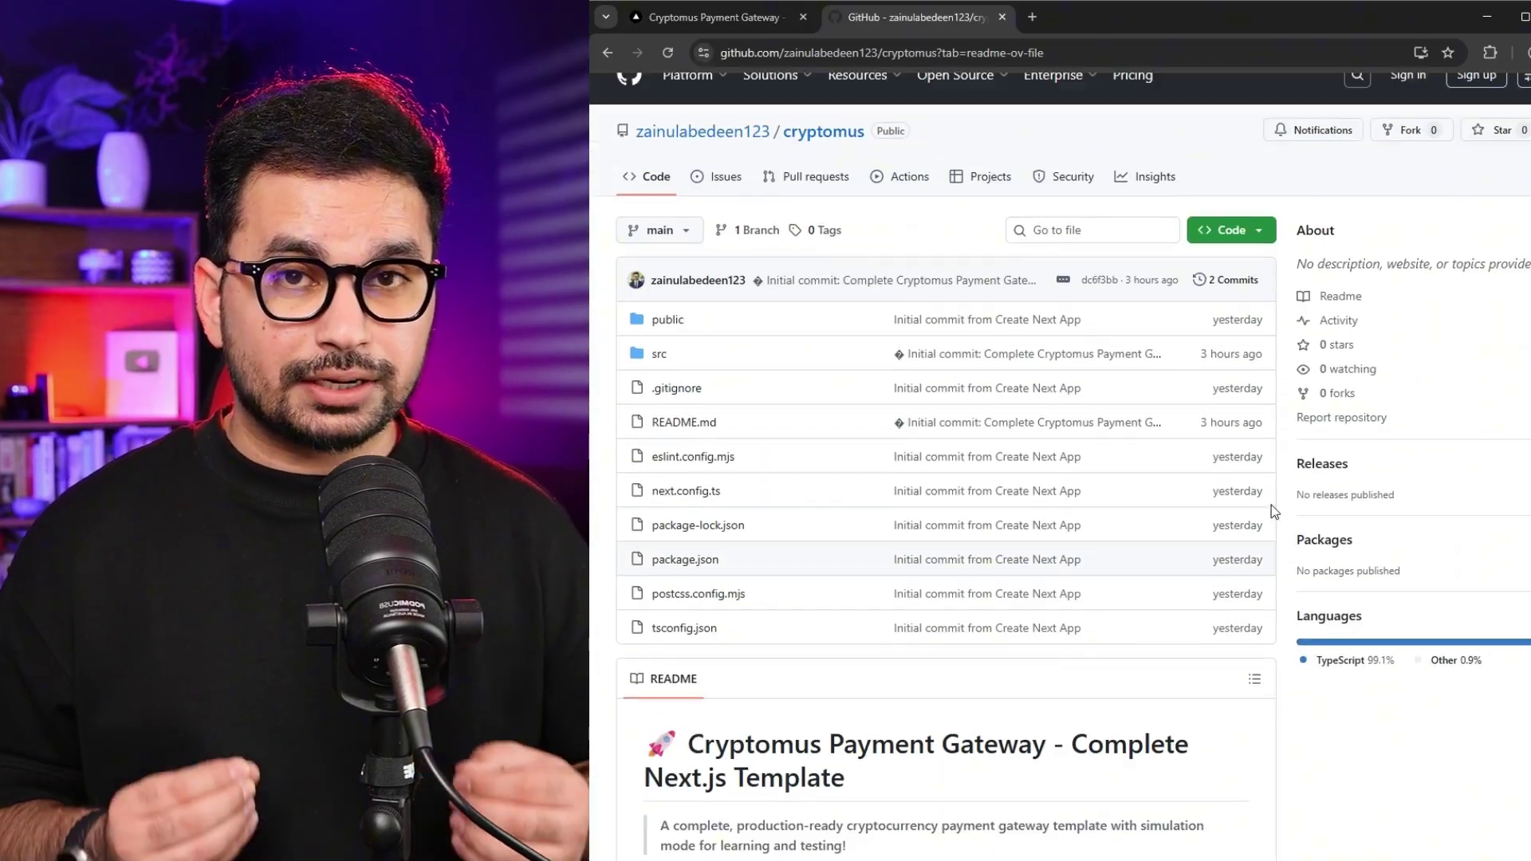
scroll(1287, 469, down, 12)
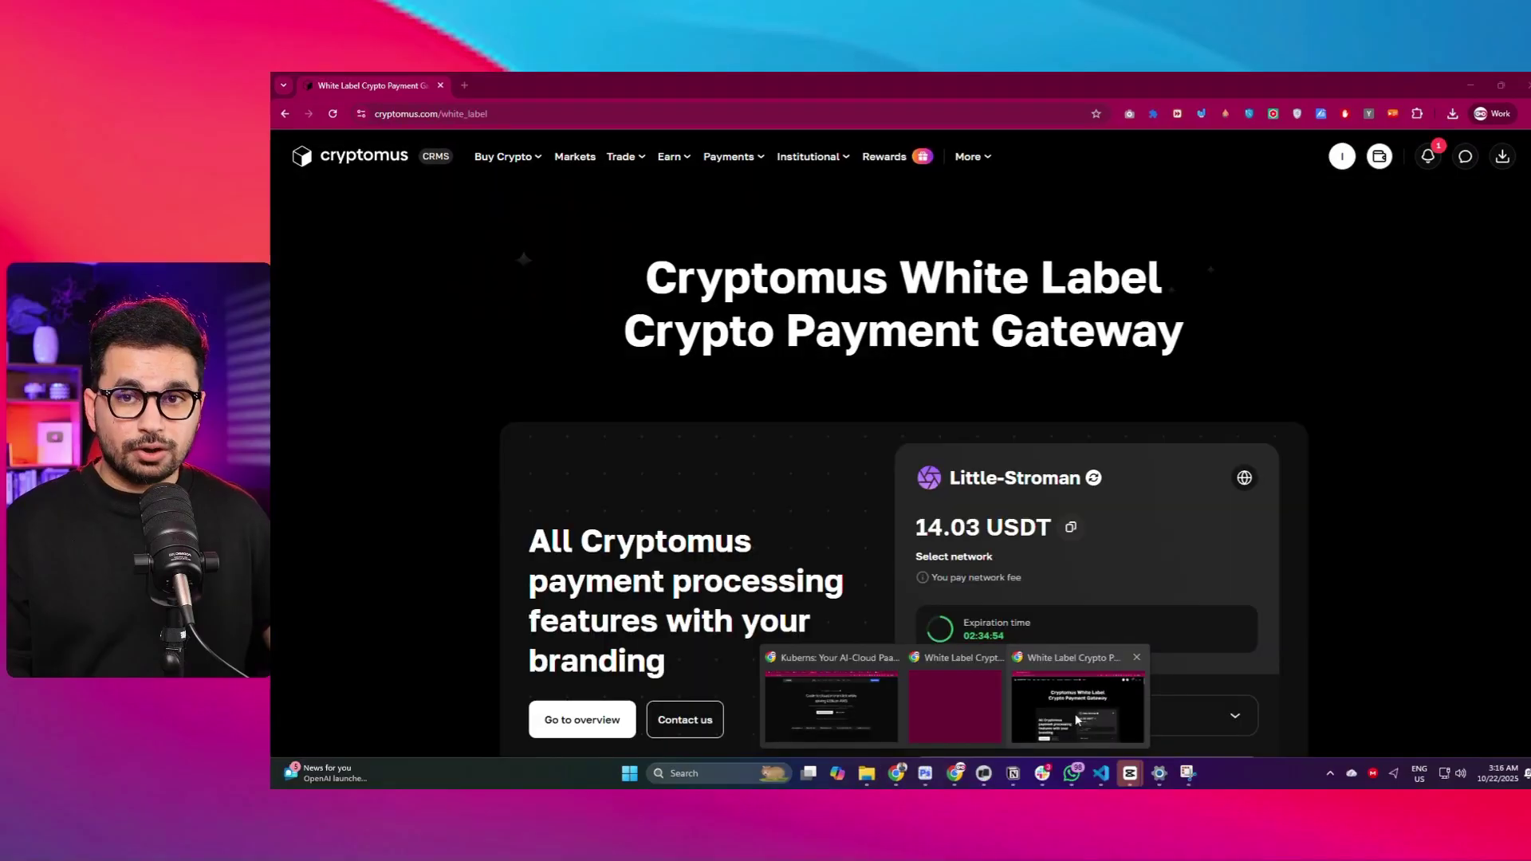
Step: Review the Cryptomus white label page and the site's navigation categories, including earning, institutional and wallet options
scroll(739, 260, down, 2)
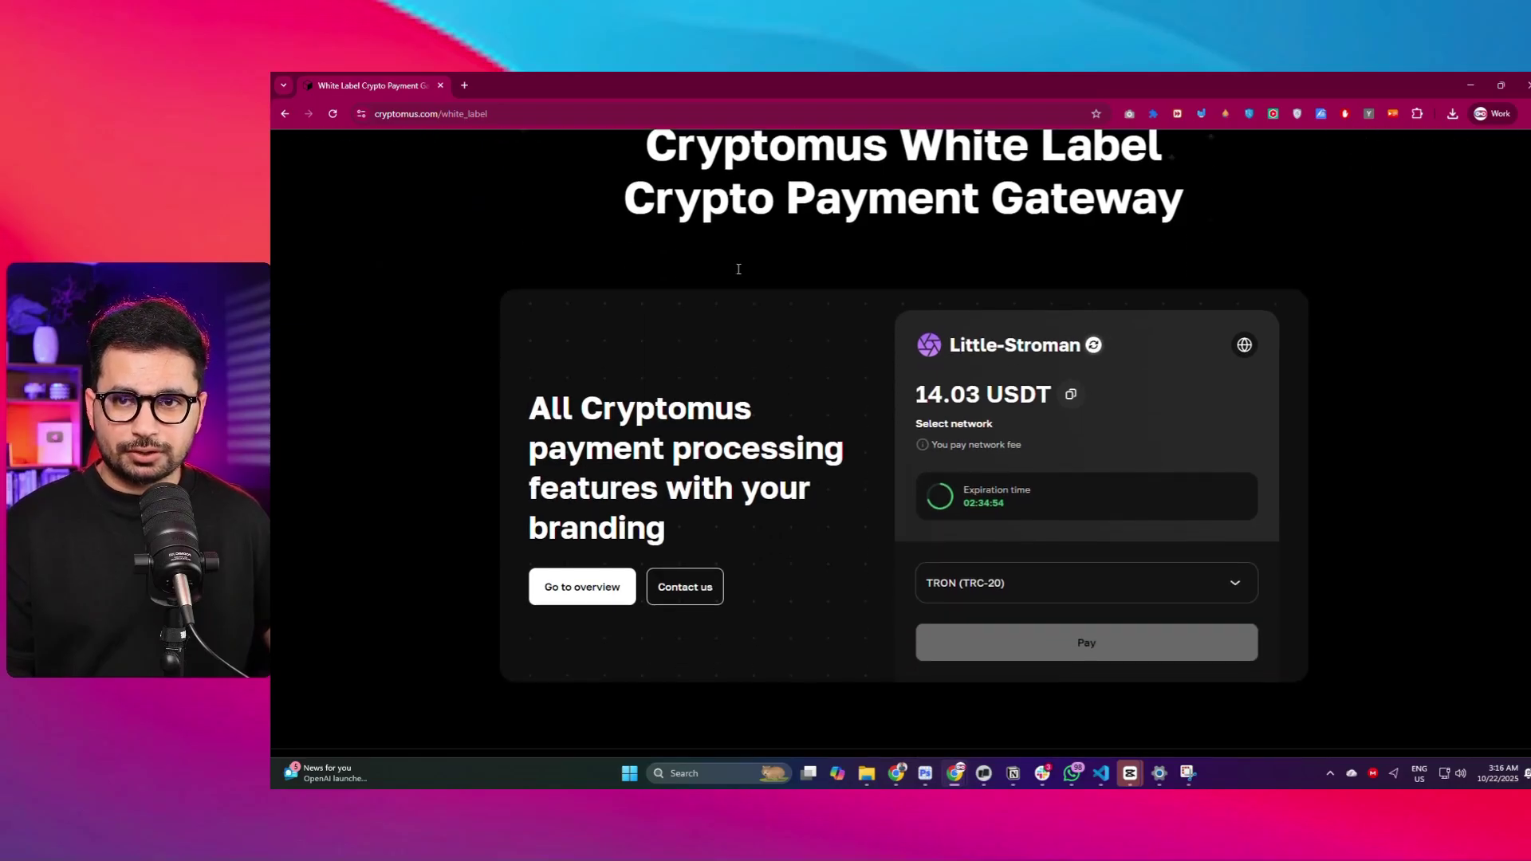
scroll(708, 271, up, 2)
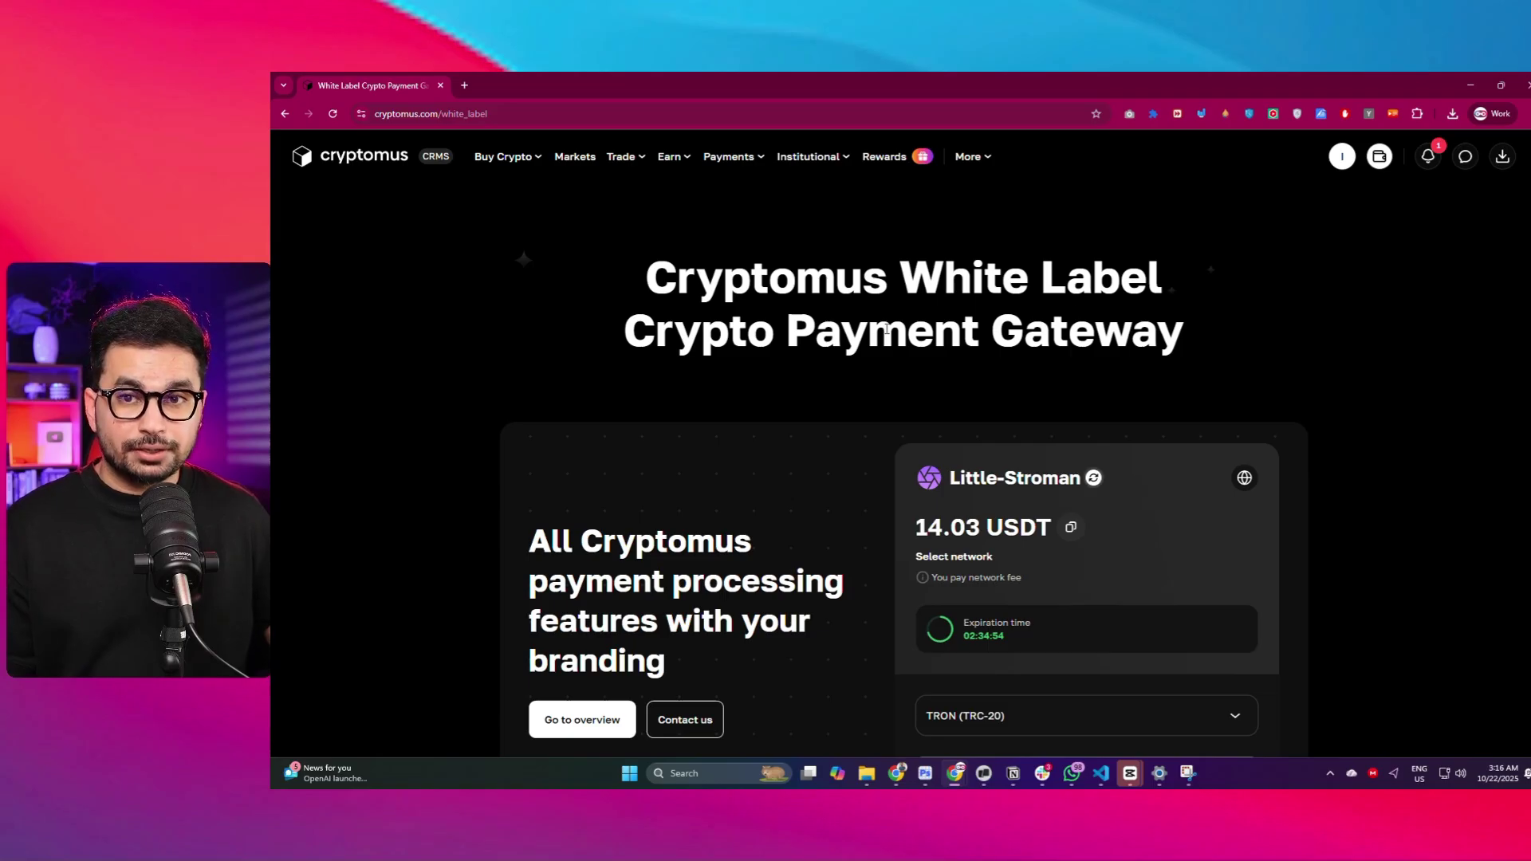
scroll(1073, 359, down, 2)
scroll(1076, 370, up, 2)
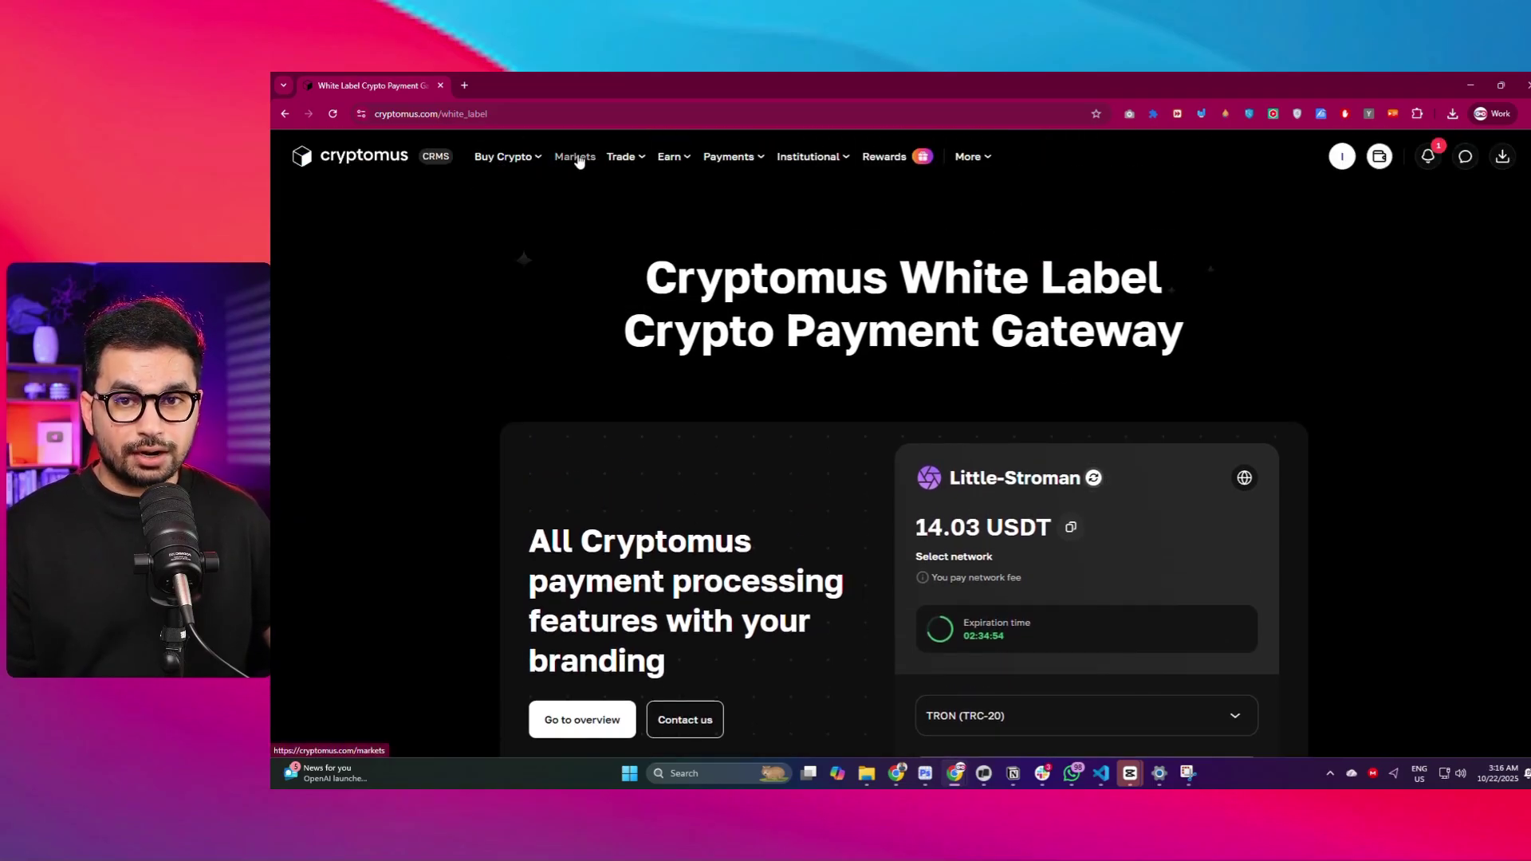
mouse_move(512, 159)
mouse_move(691, 161)
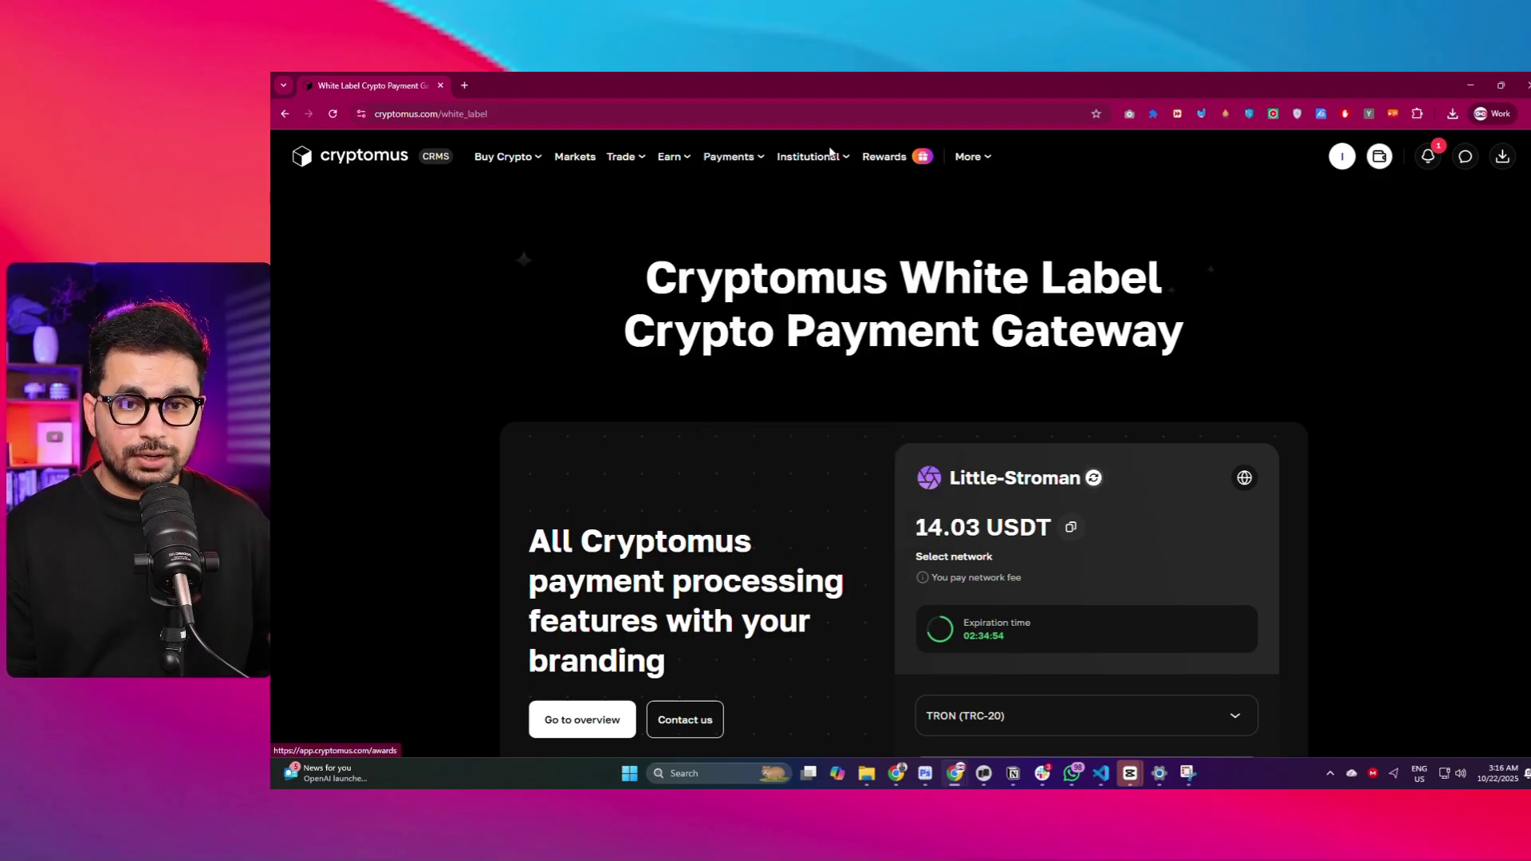
mouse_move(840, 163)
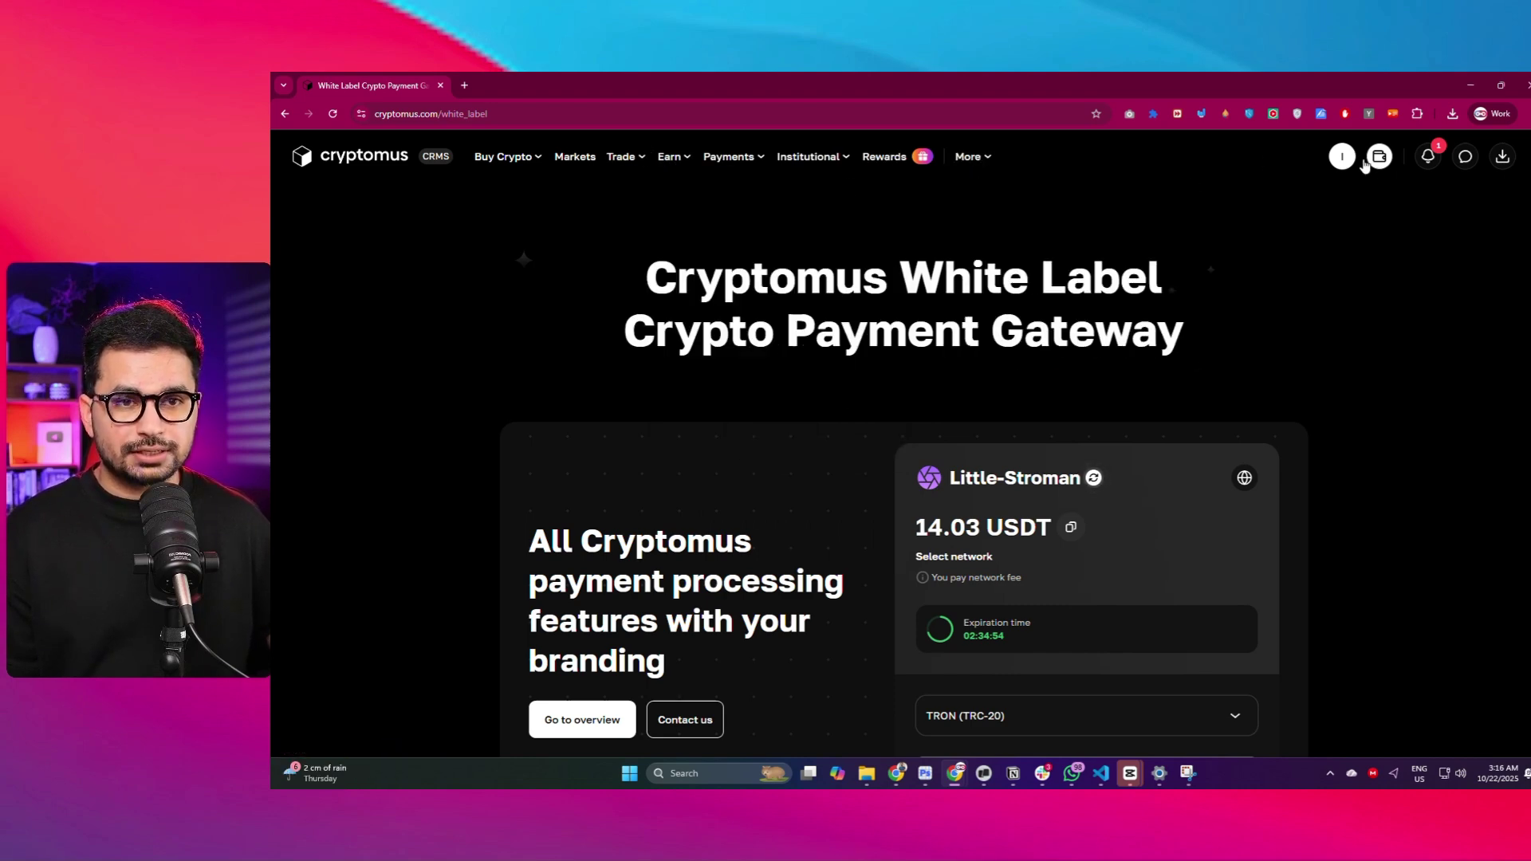
mouse_move(1388, 165)
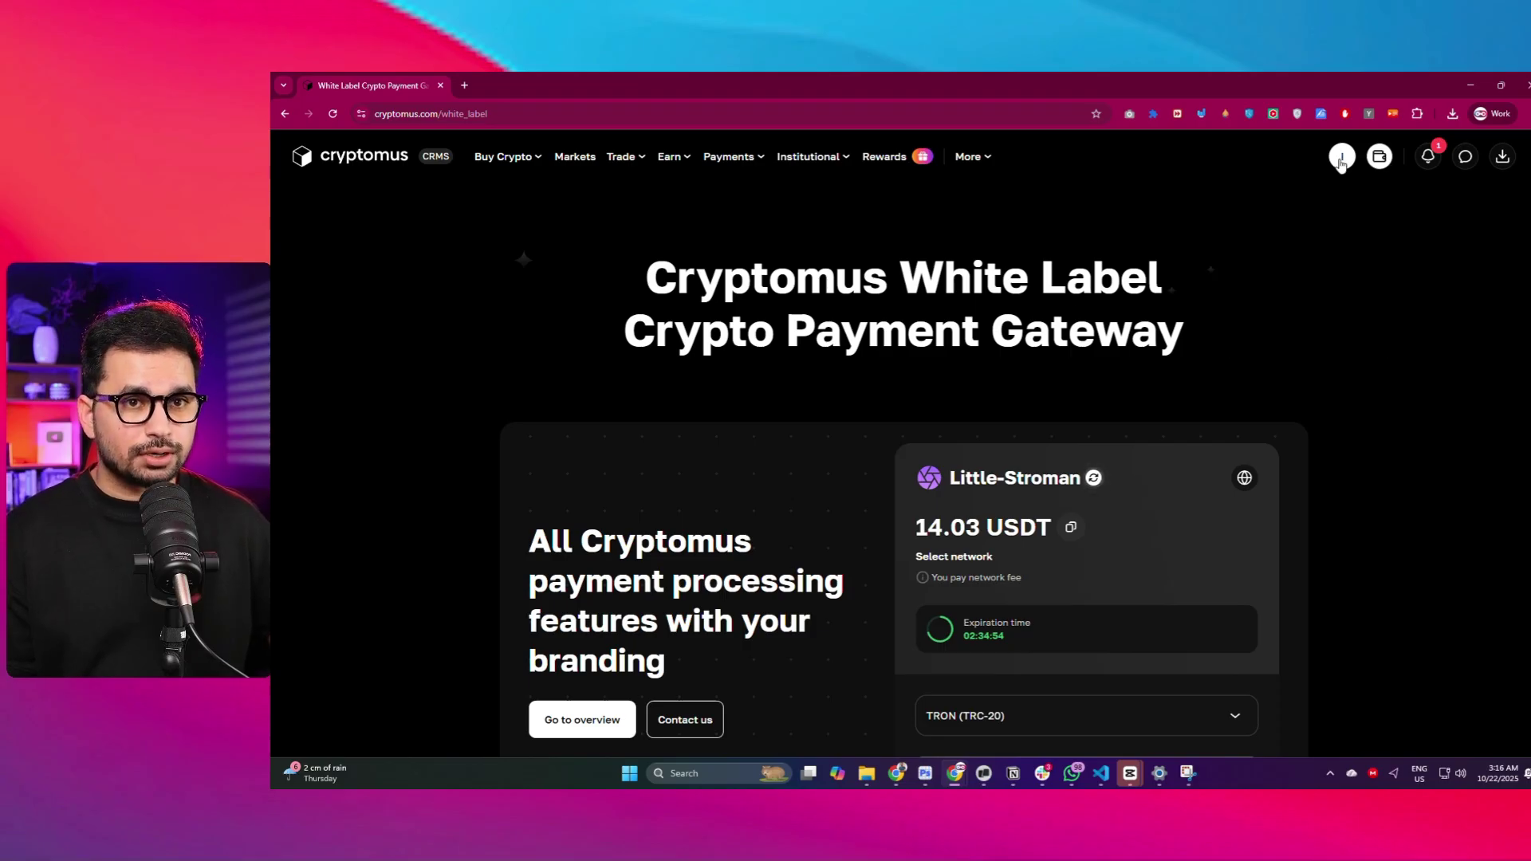
Step: Open the account settings, check the KYC Verification page and return to the basic preferences
mouse_move(1342, 157)
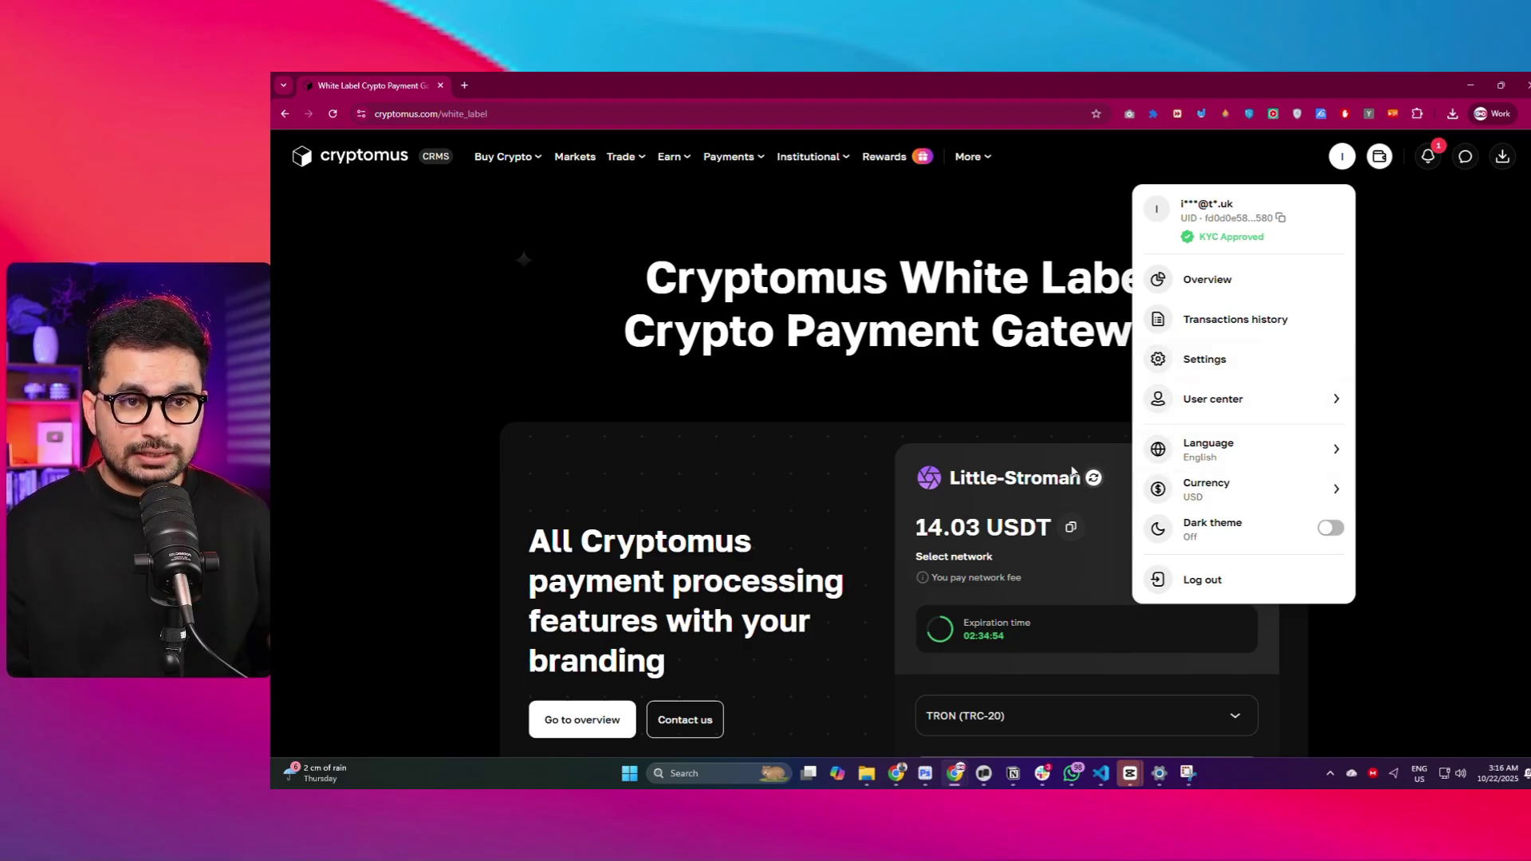
click(1027, 369)
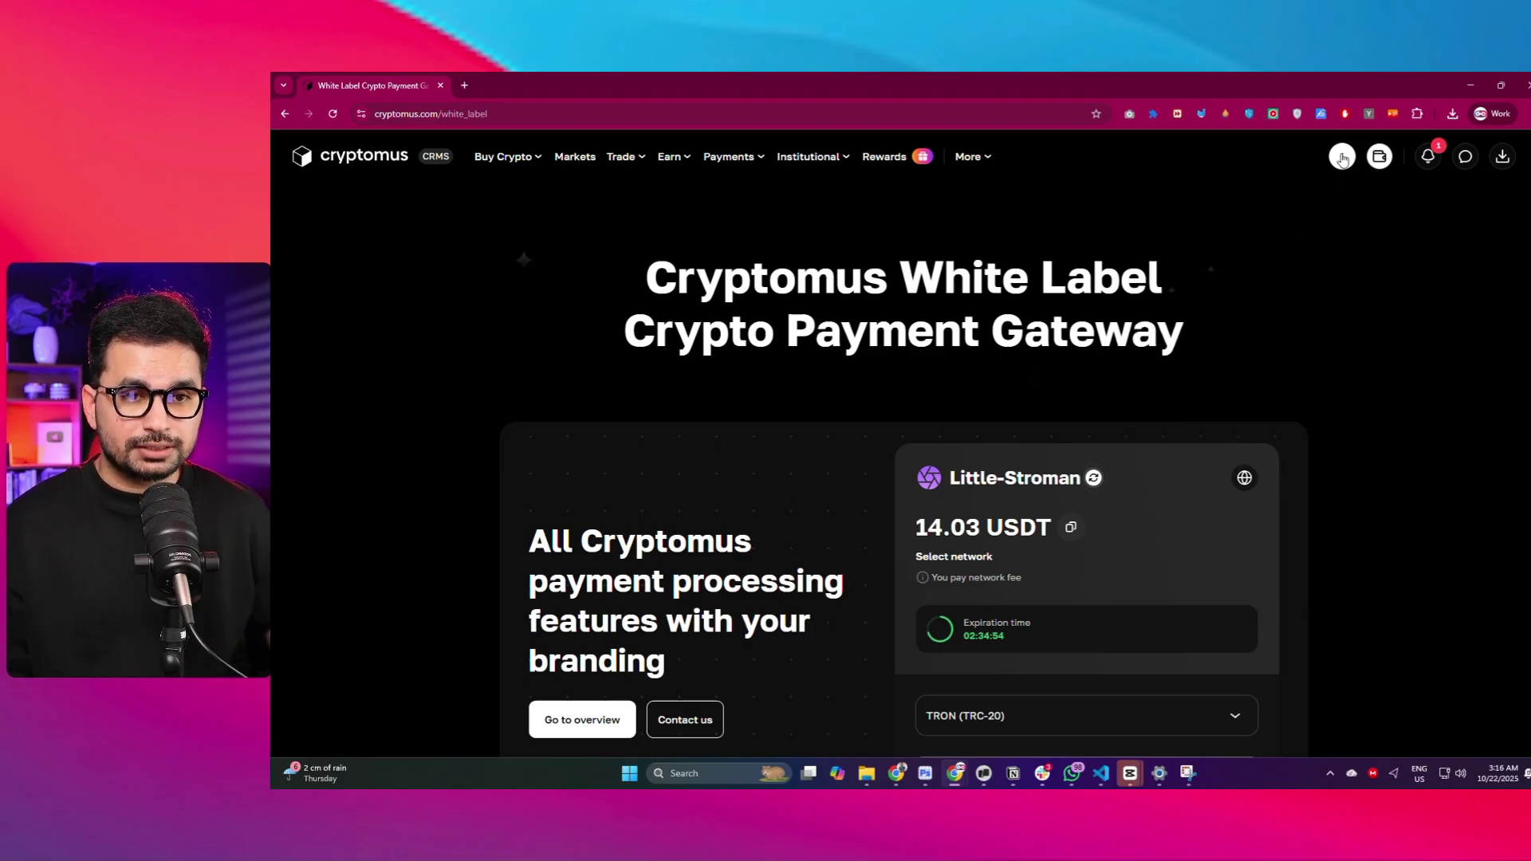
click(1343, 157)
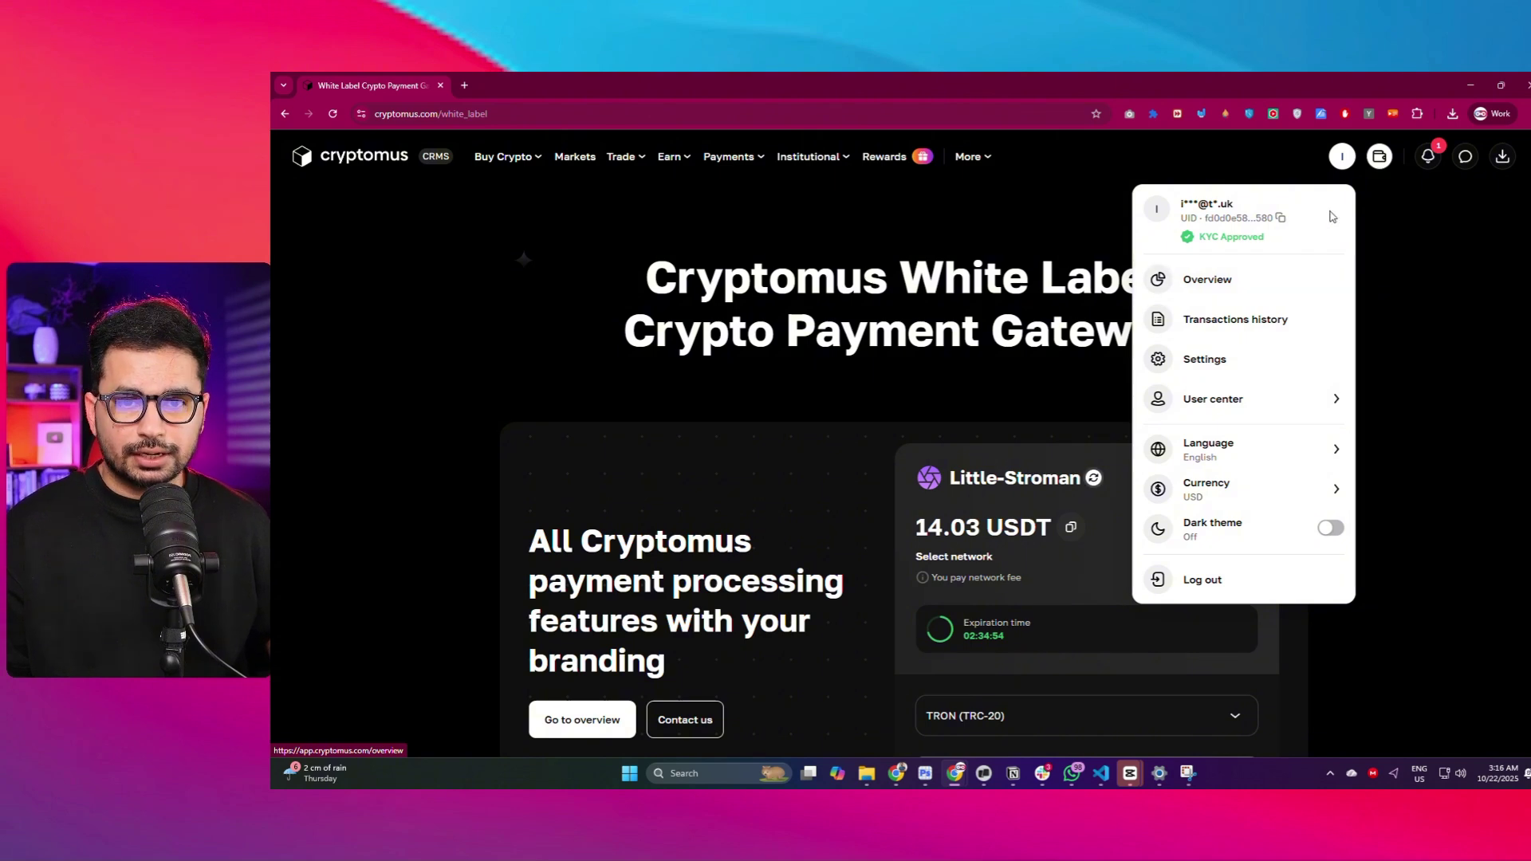
click(1246, 355)
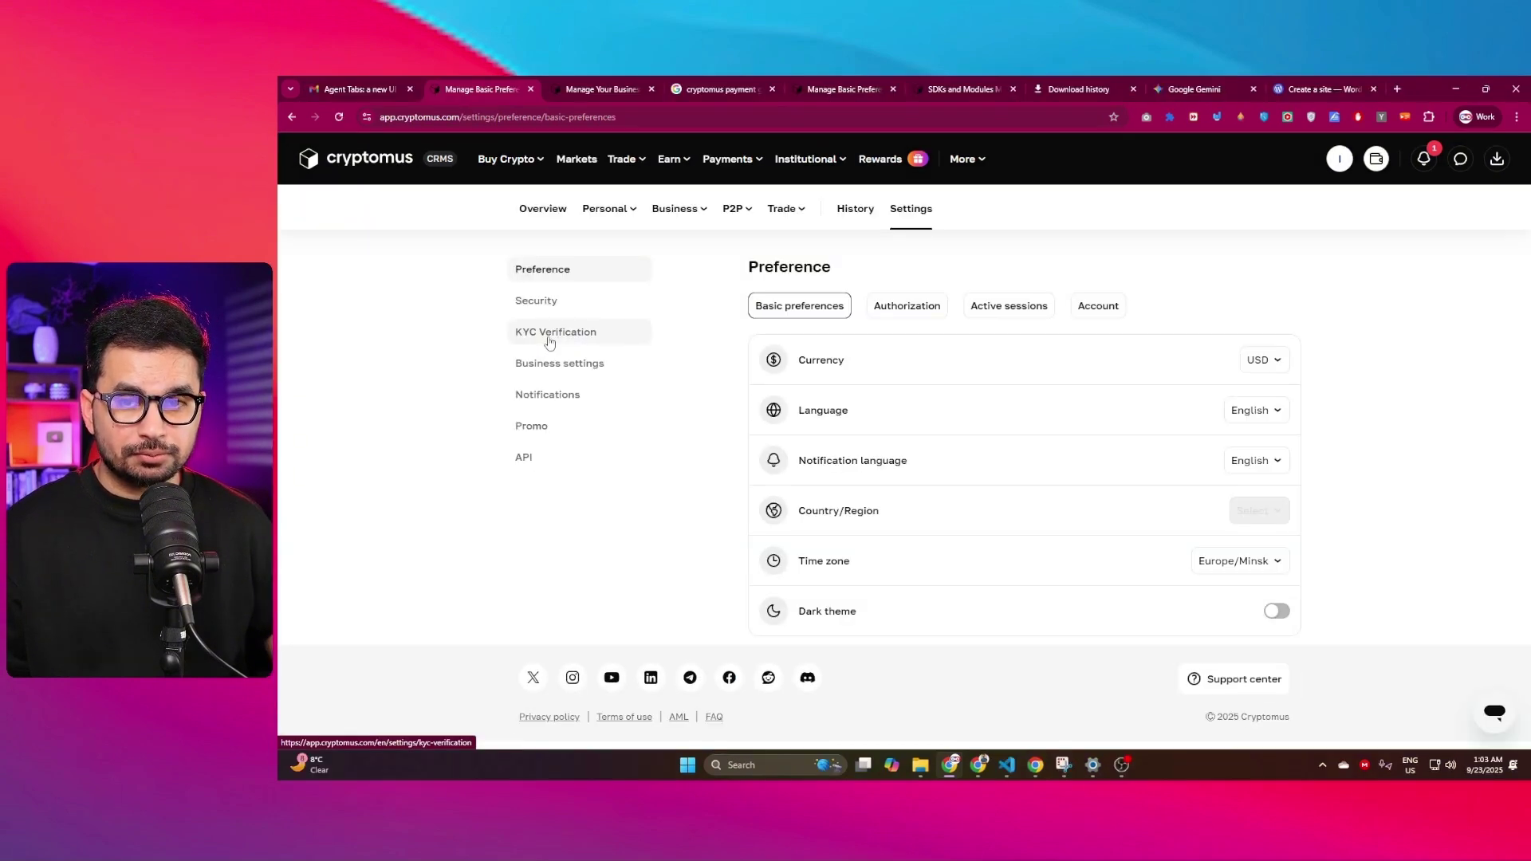
click(549, 336)
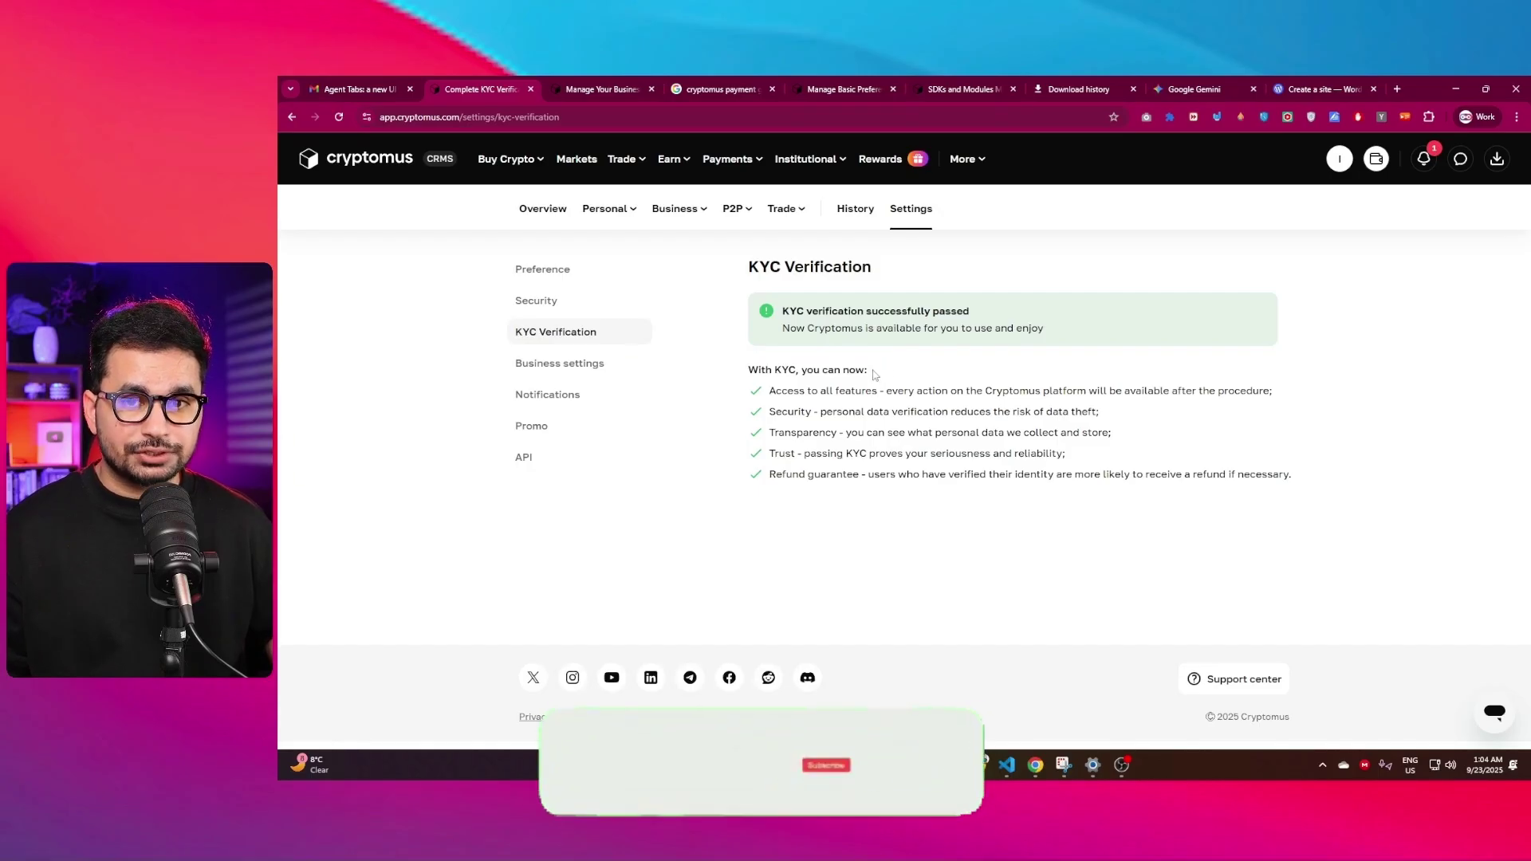
key(alt+Left)
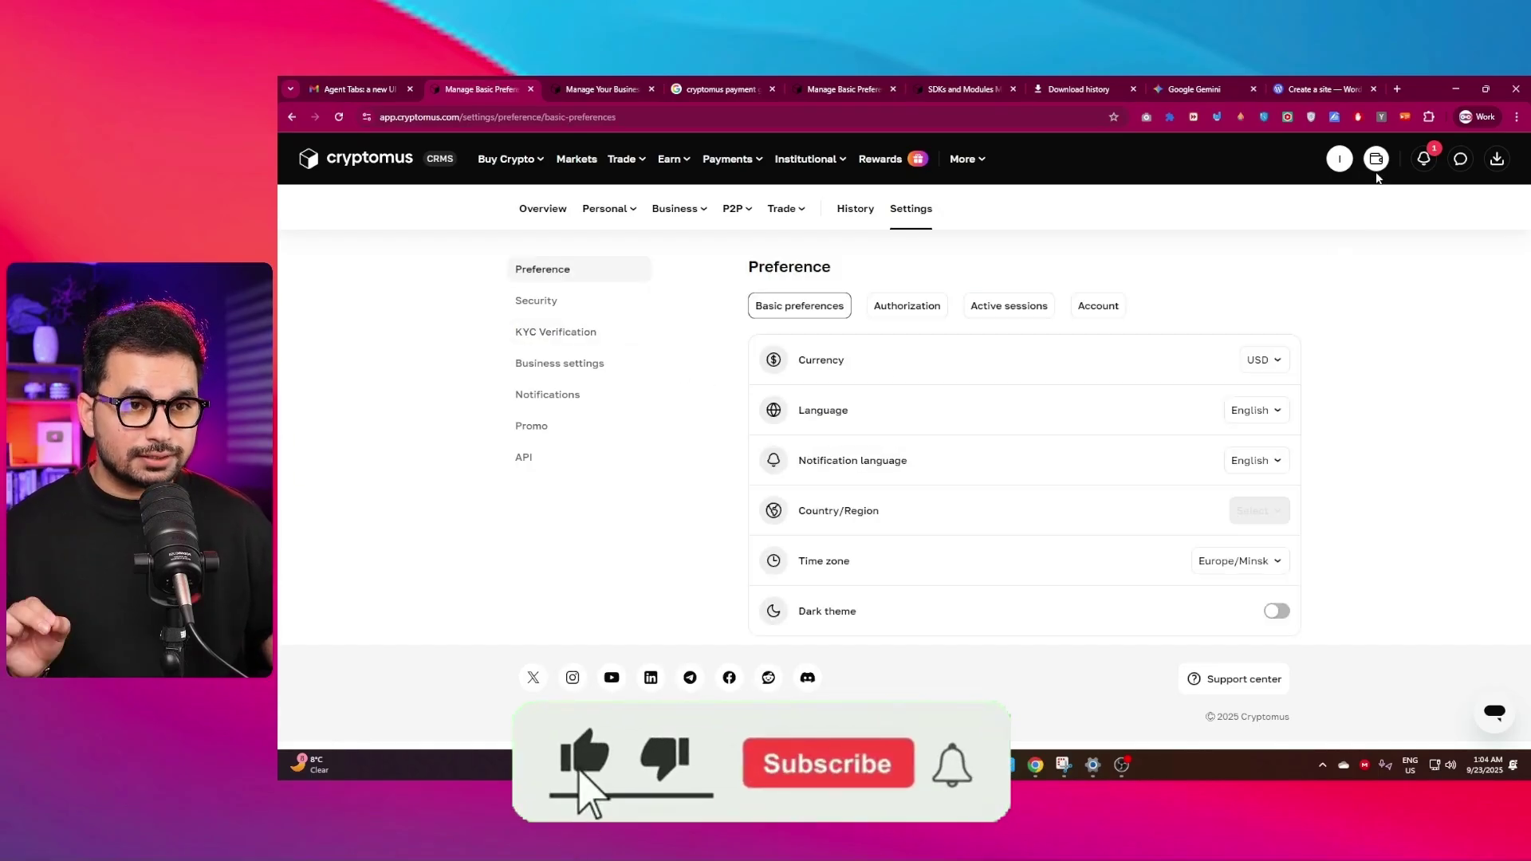
Step: Open the Merchants page of the business wallet
click(1376, 160)
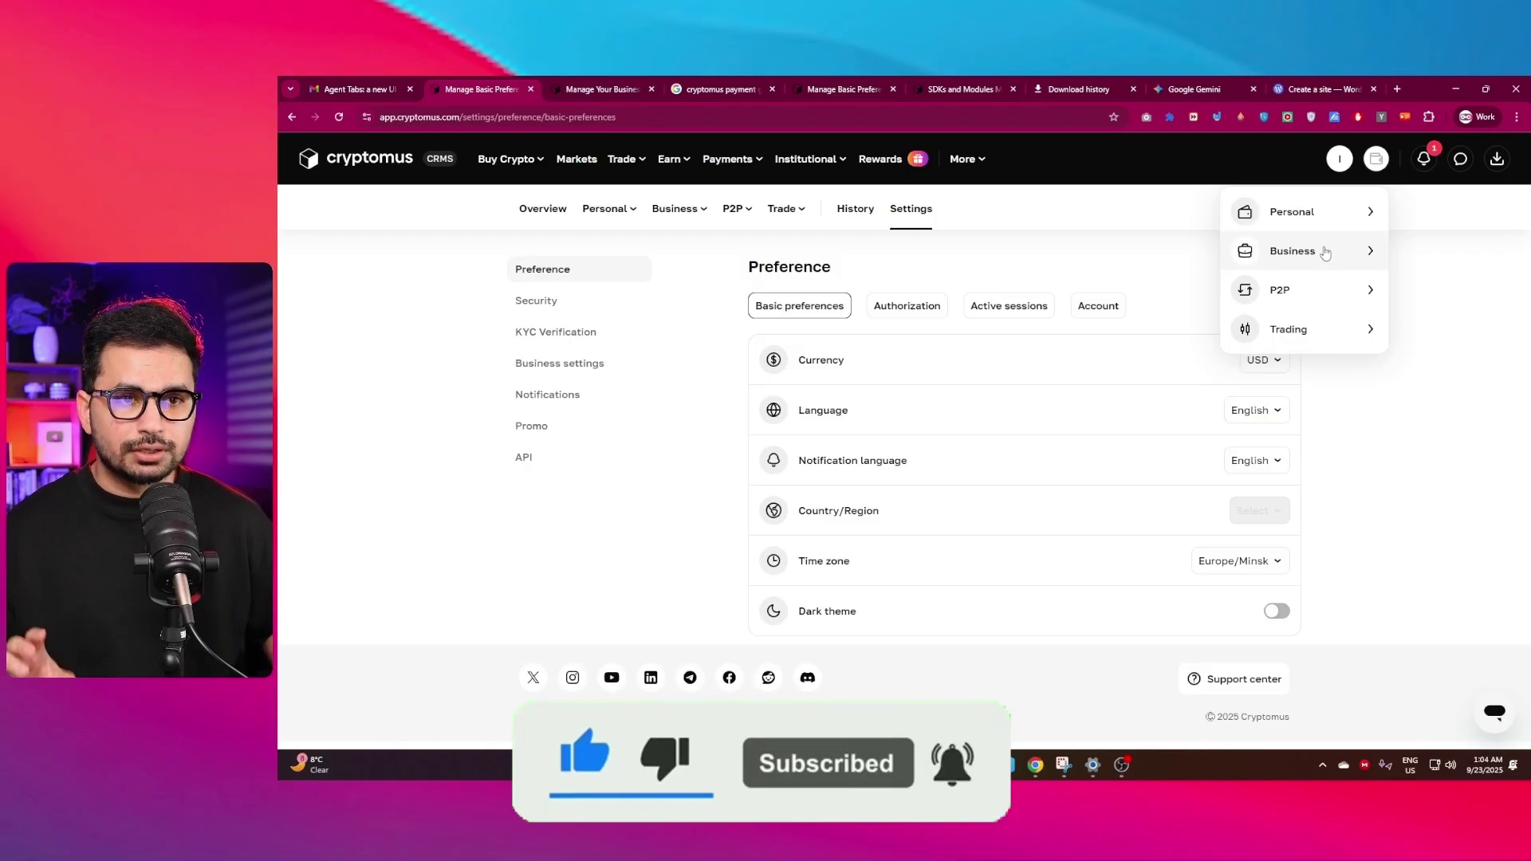
click(1377, 162)
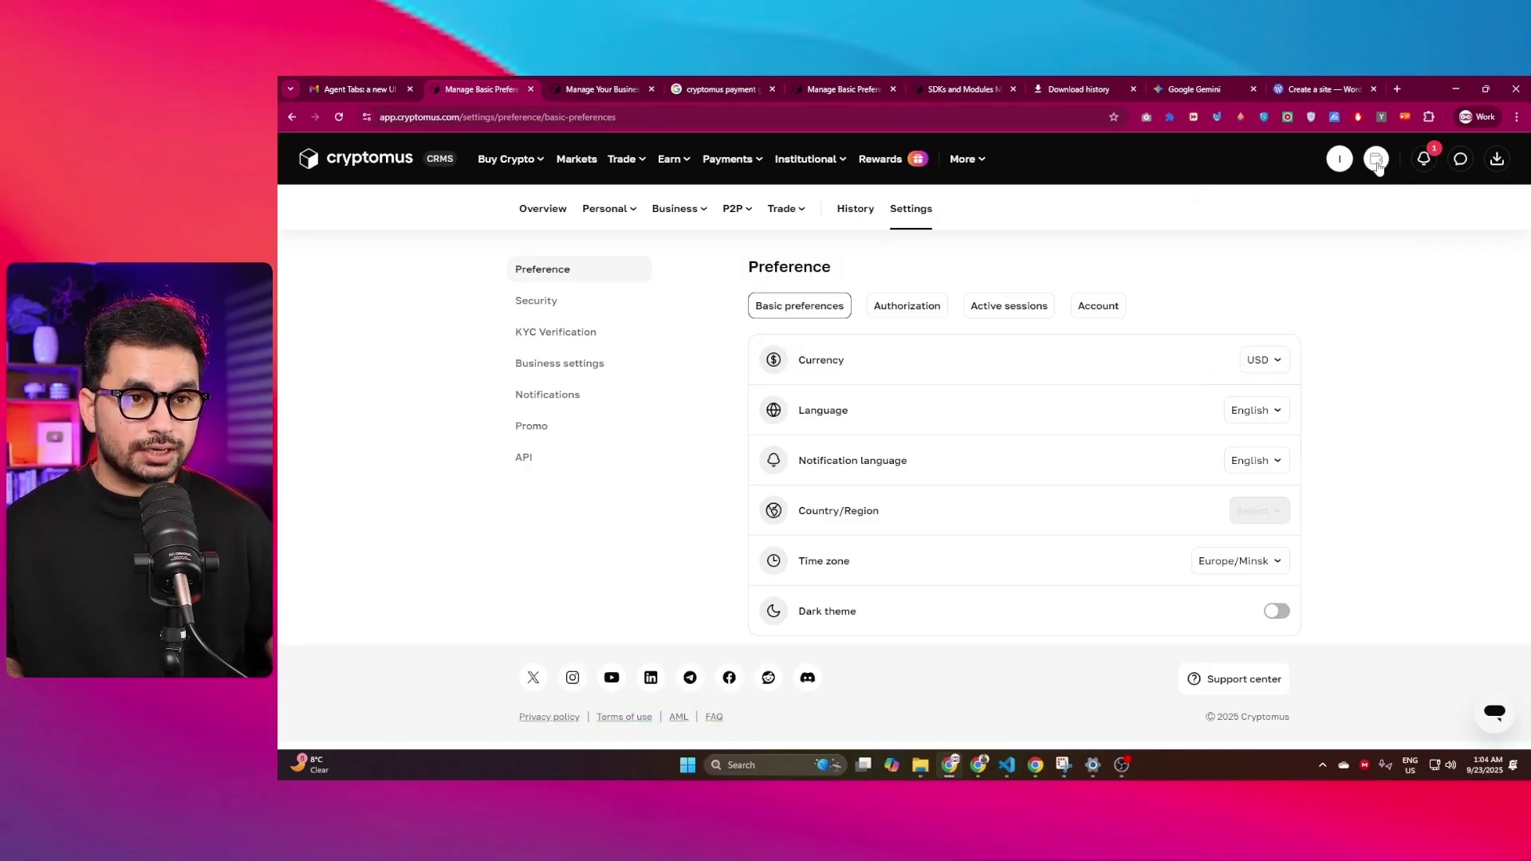
click(1378, 162)
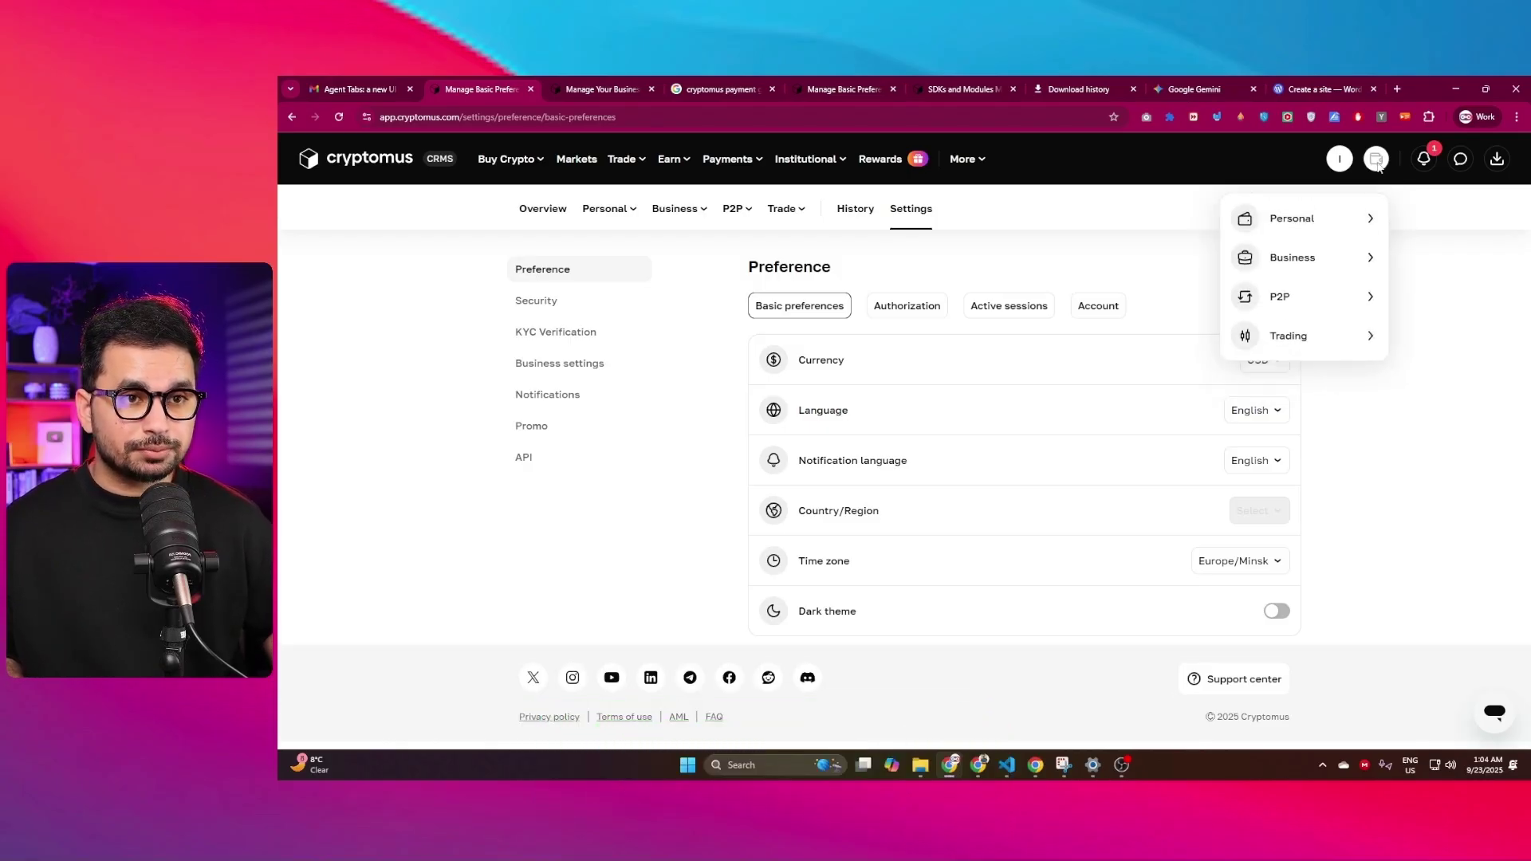
click(1295, 252)
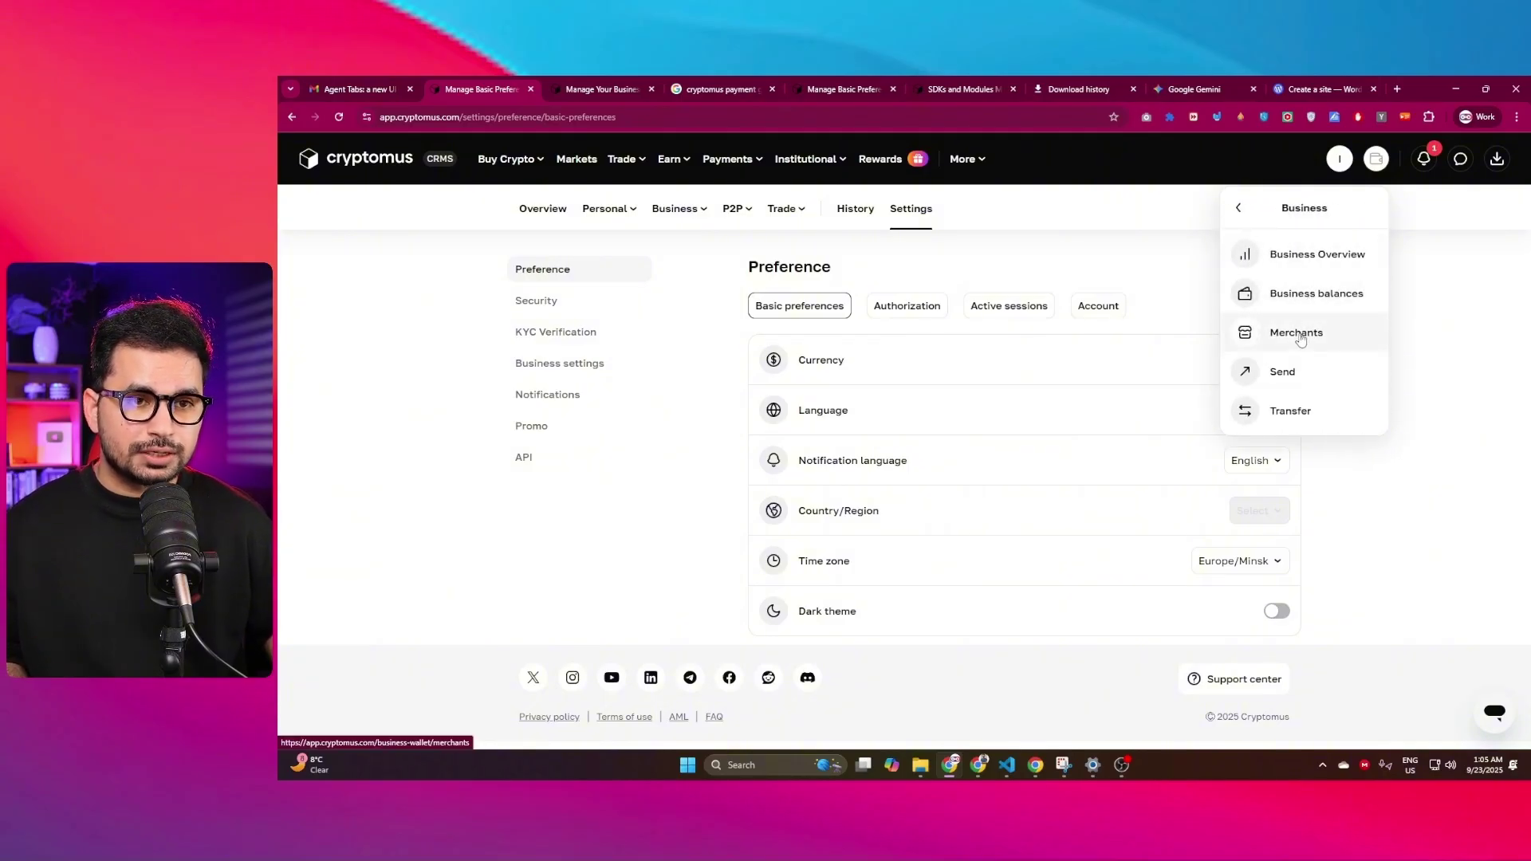
click(1300, 339)
drag(511, 269, 608, 266)
click(610, 268)
Step: Create a new merchant named MetaverseGuy
click(1196, 271)
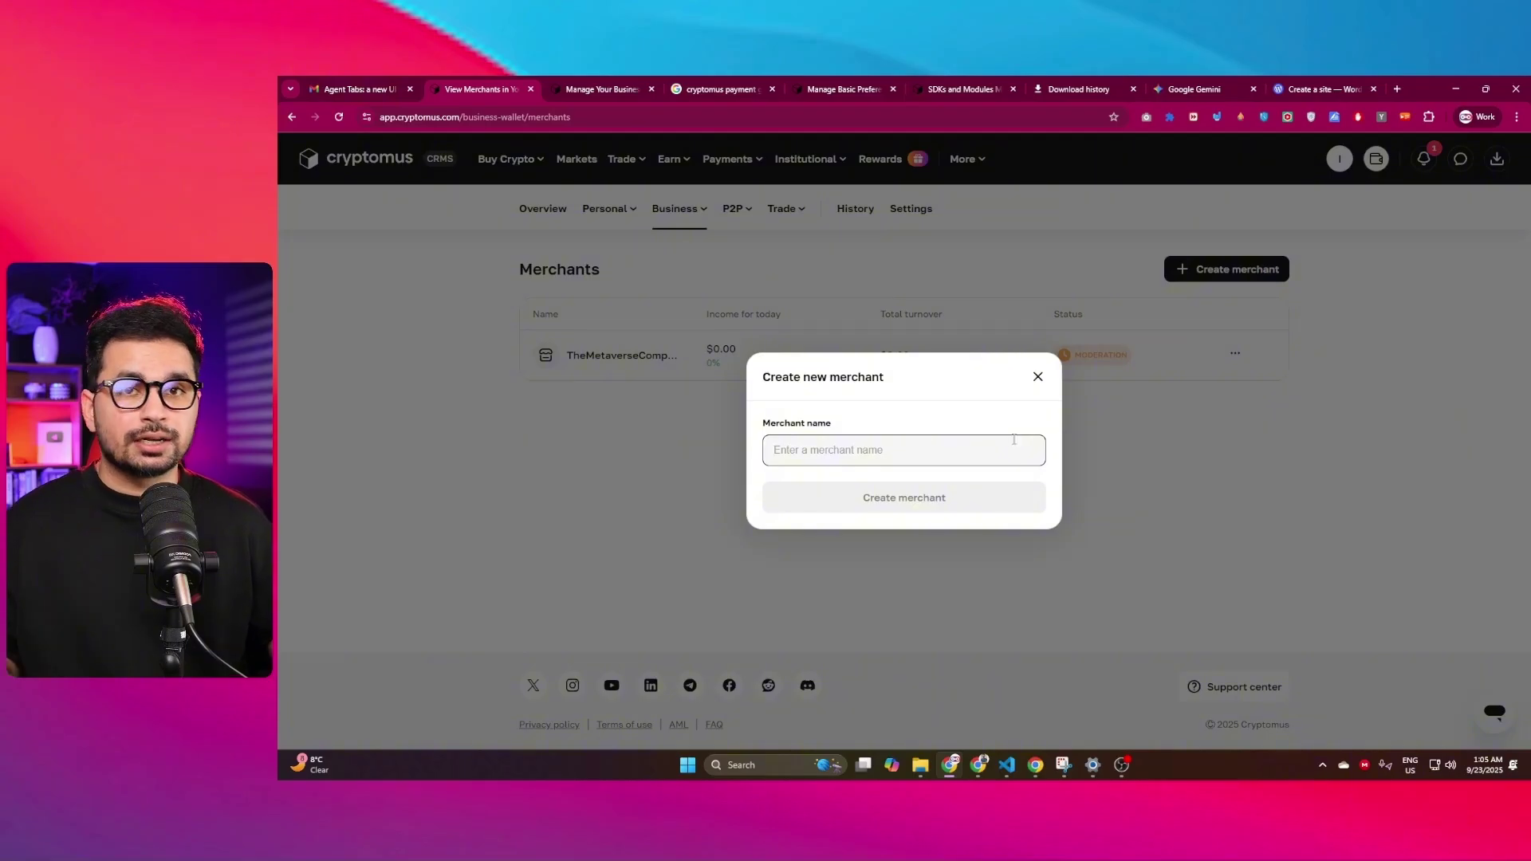
text(MetaverseGuy)
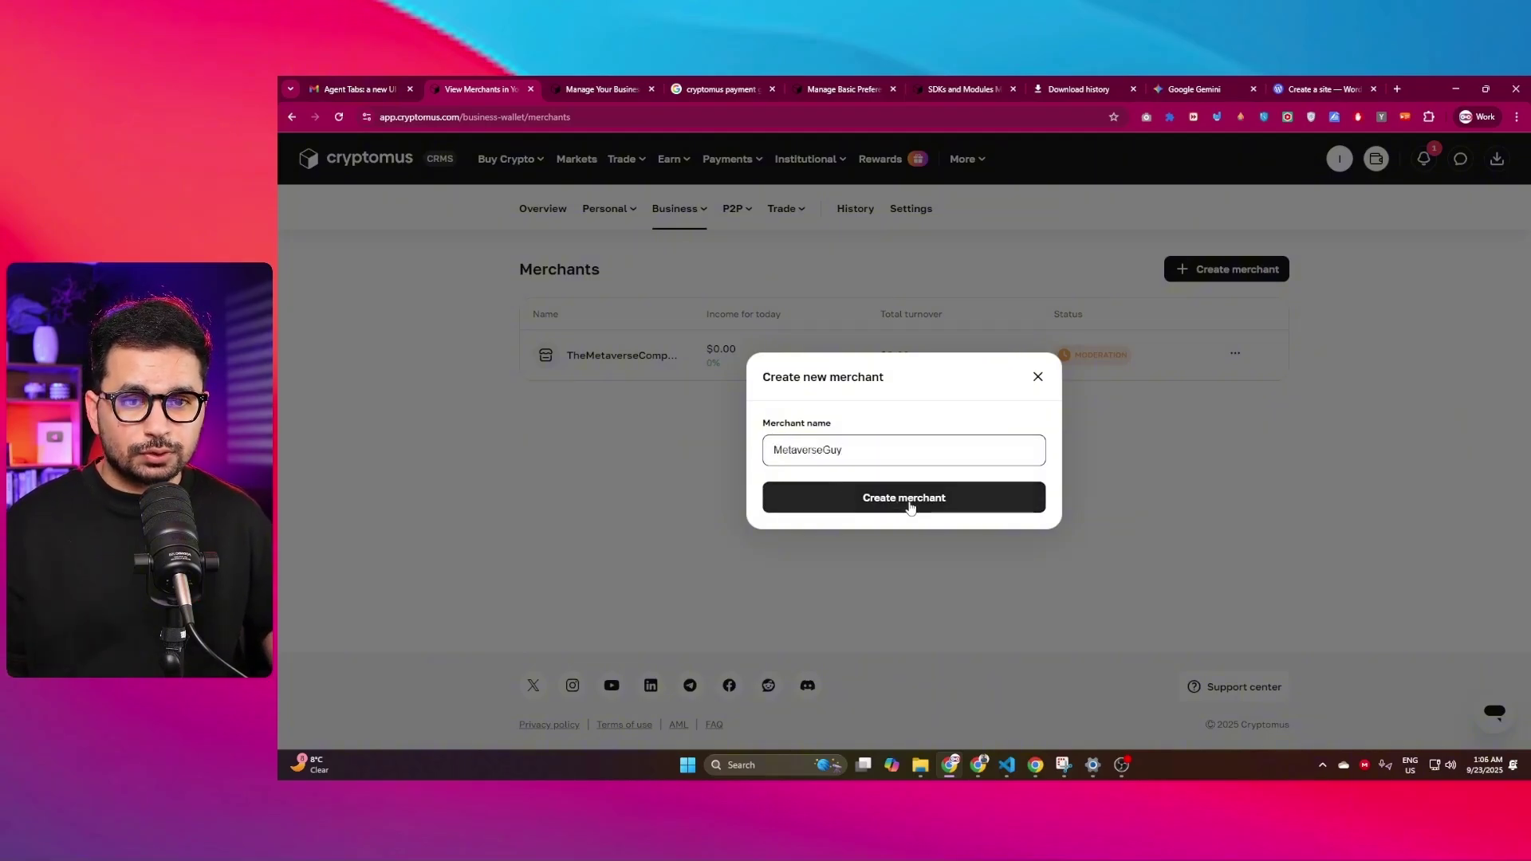
click(910, 505)
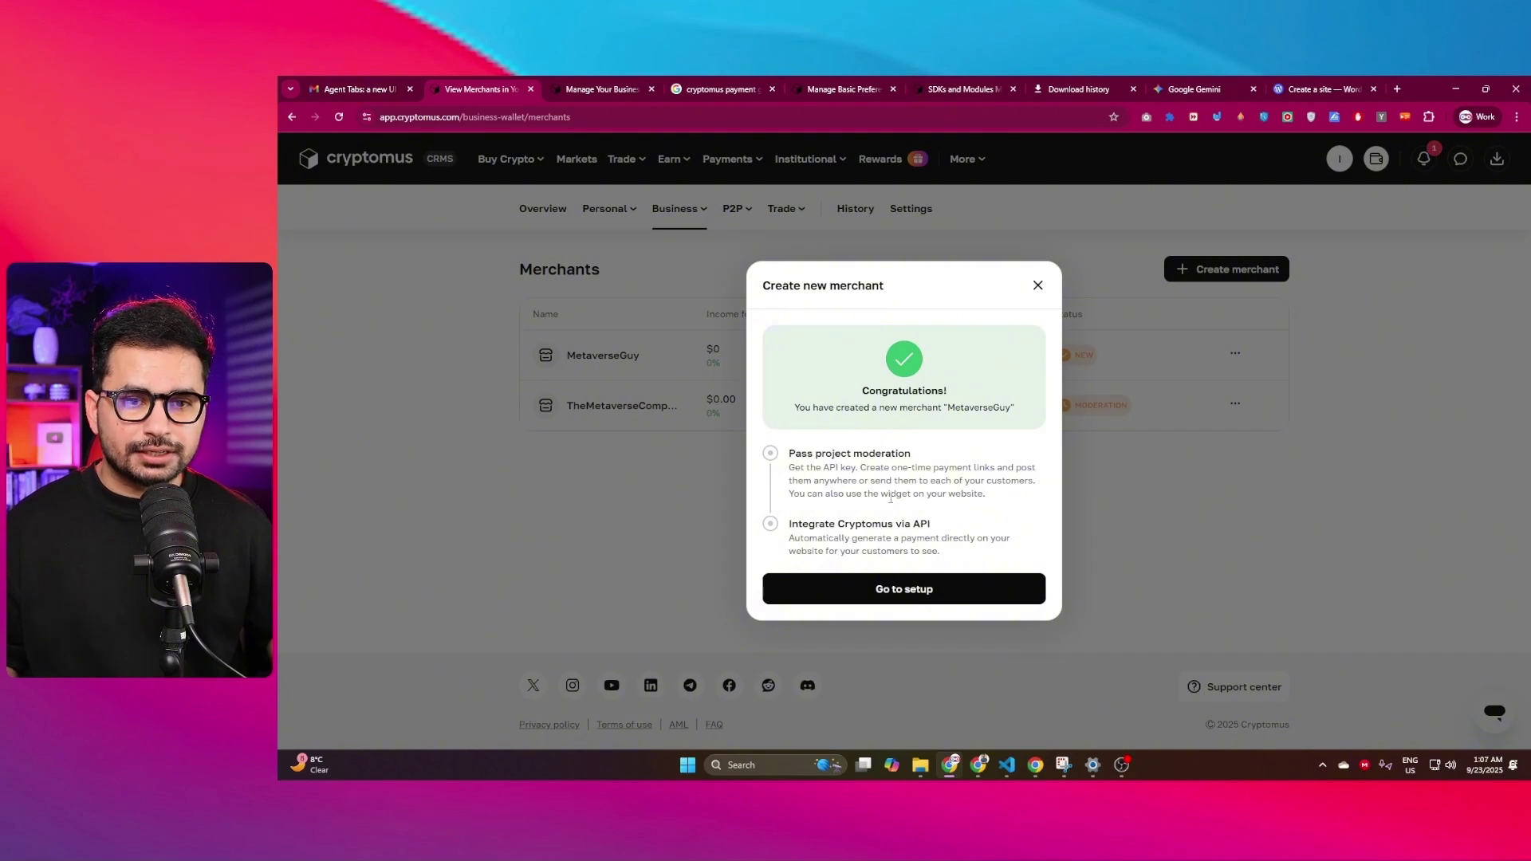
Step: Go to the new merchant's setup and open project moderation from its payment link page
click(894, 586)
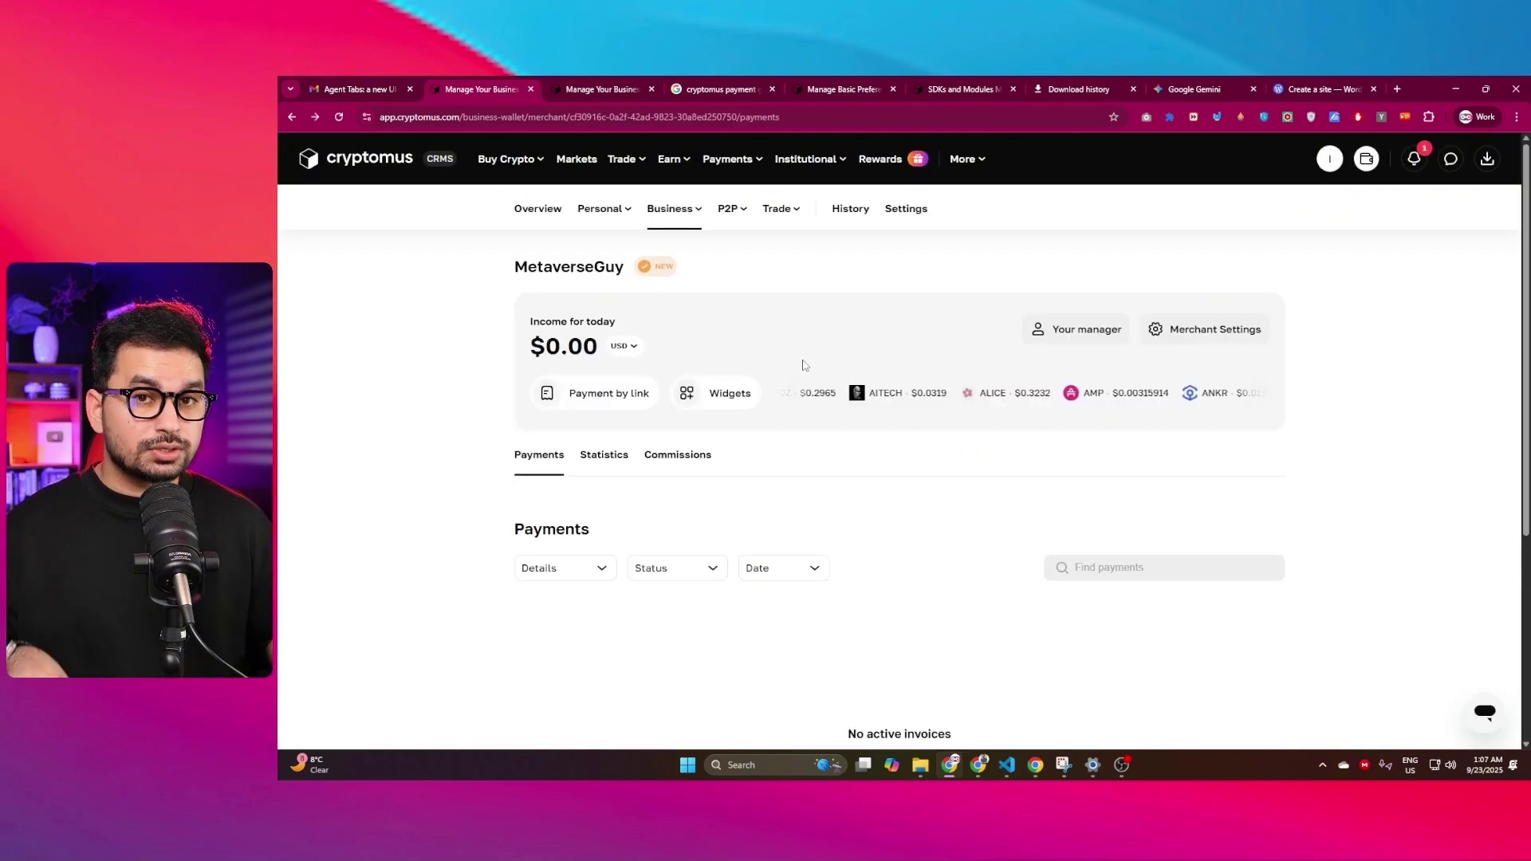
click(607, 395)
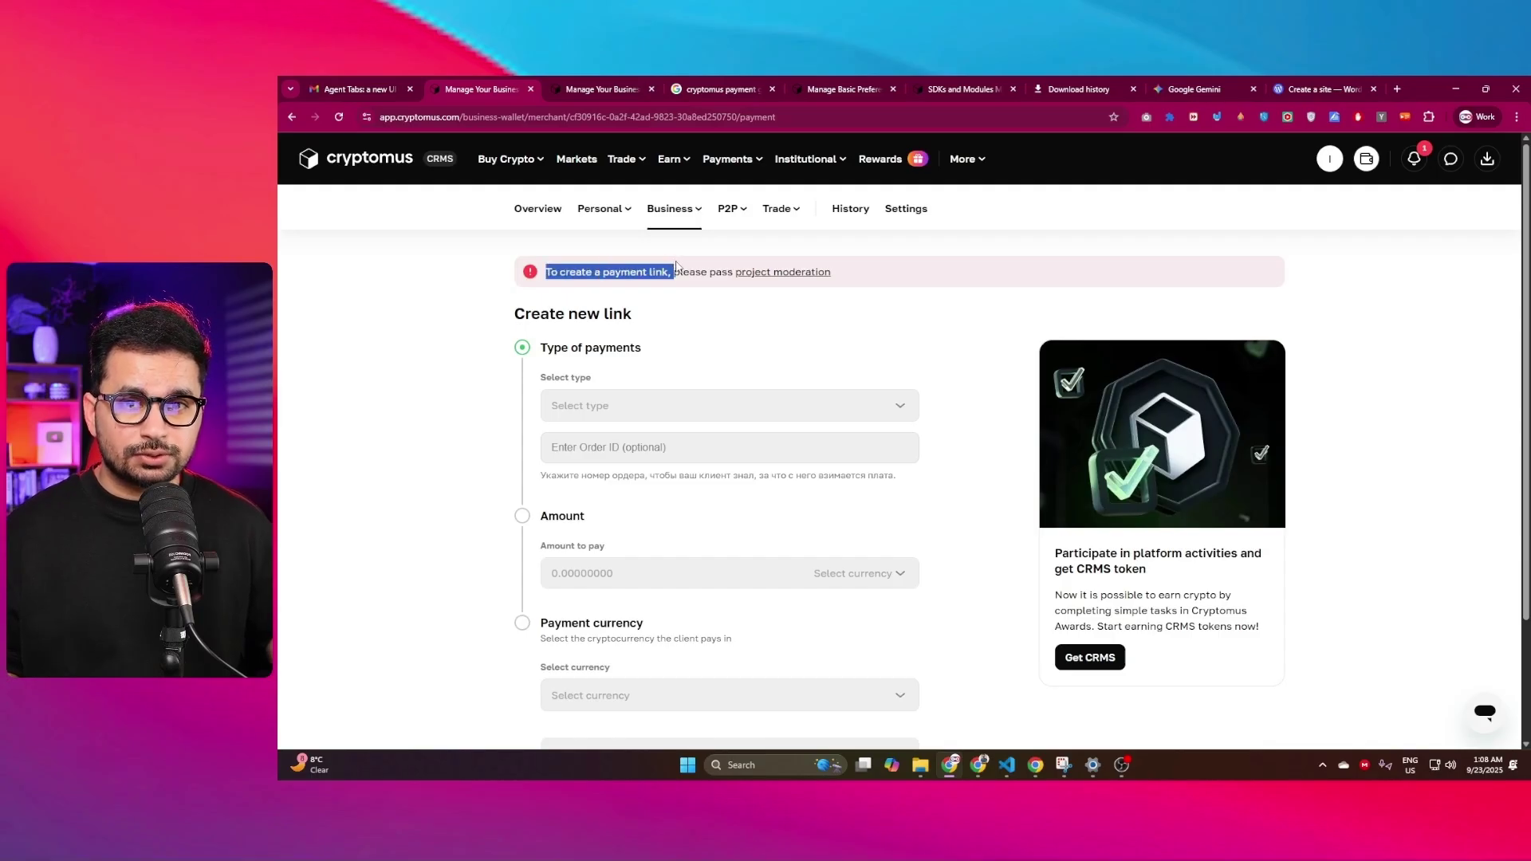
click(595, 275)
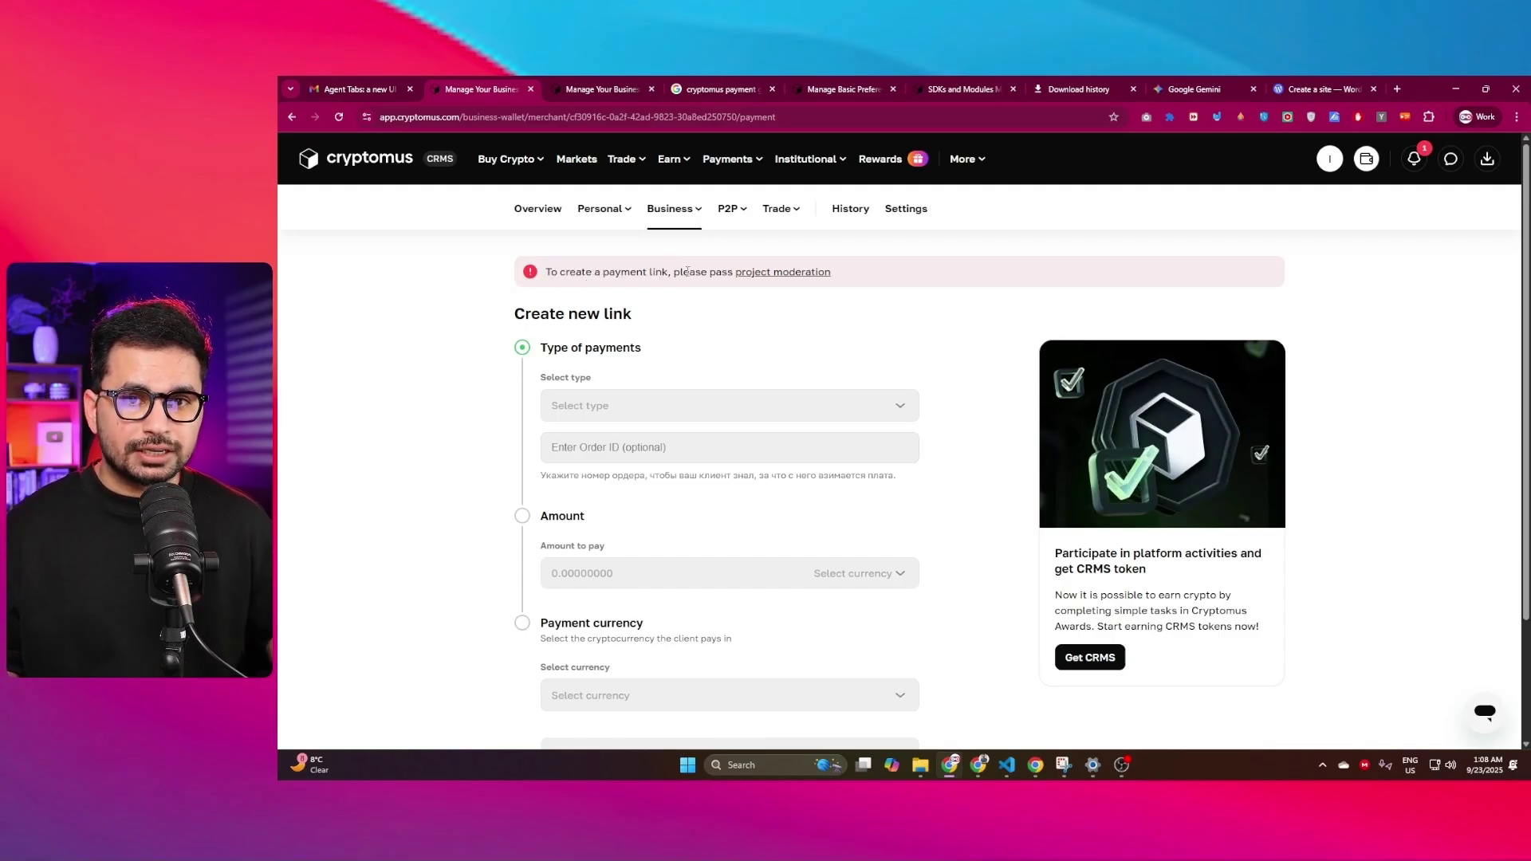
click(764, 273)
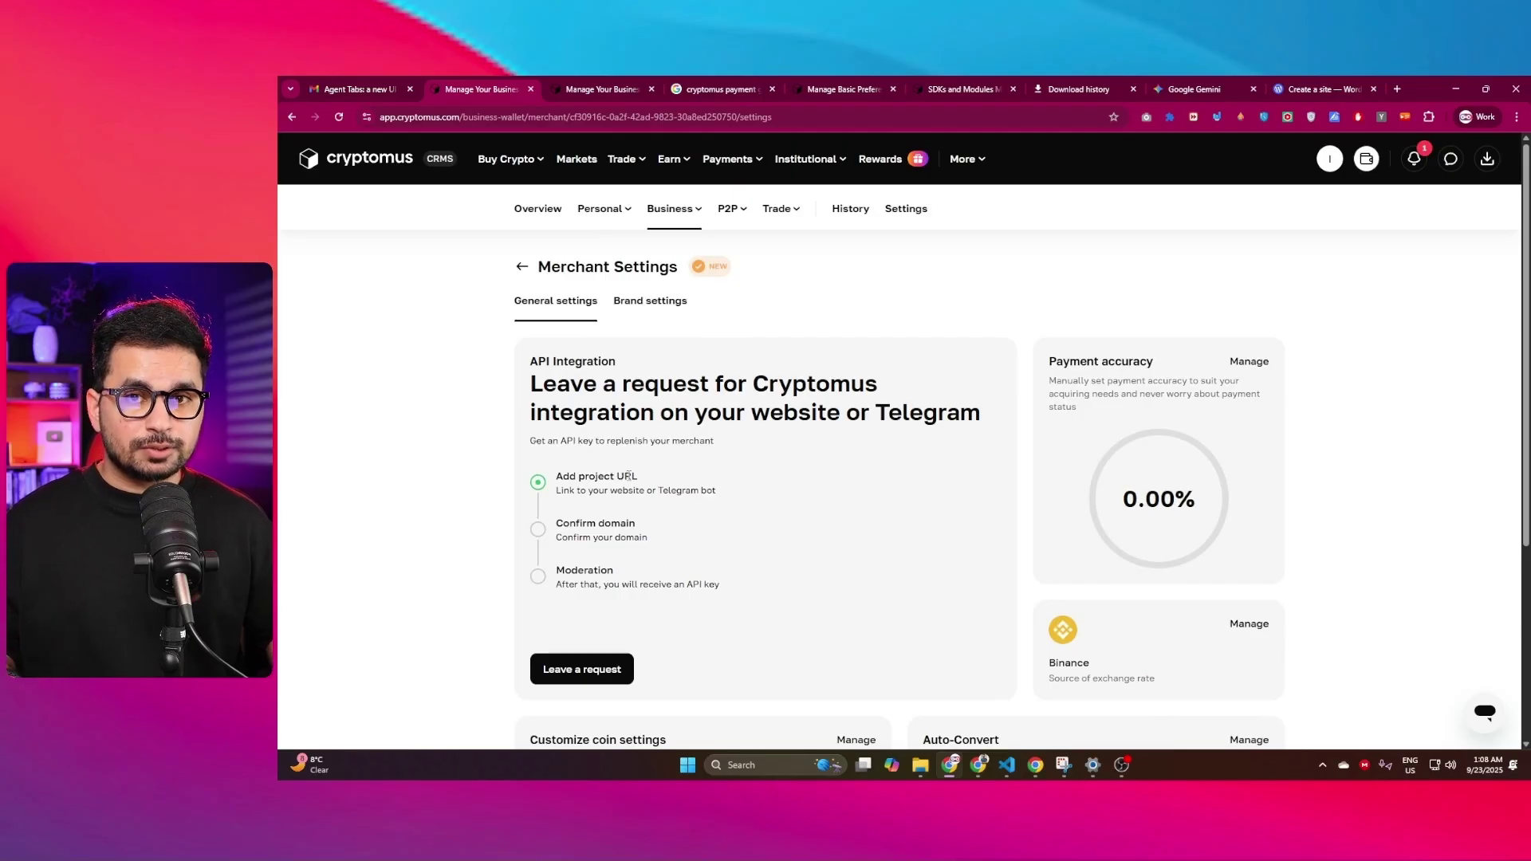
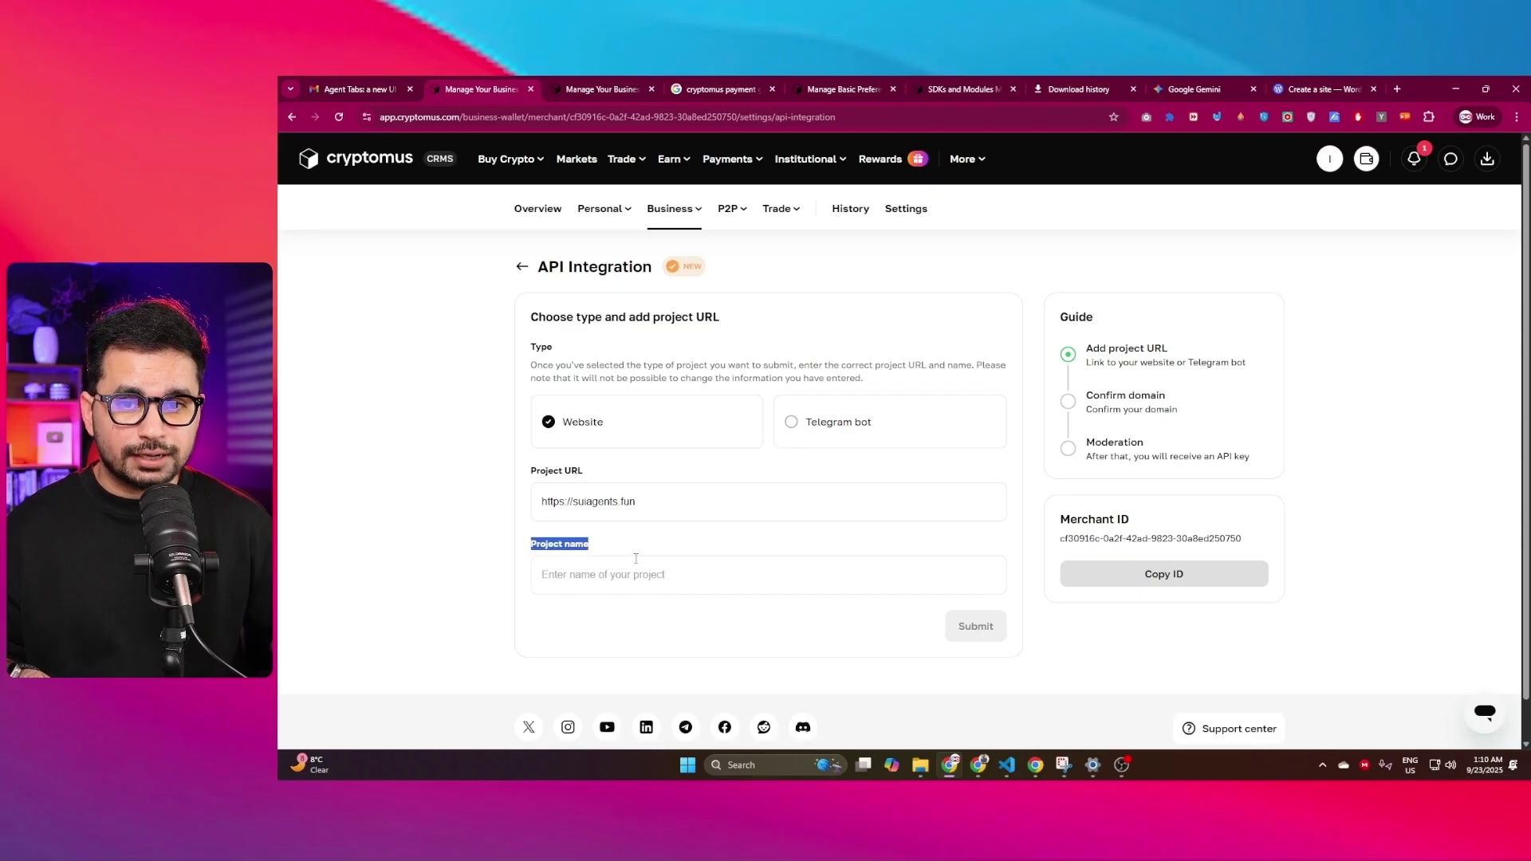
Step: Set the project name to TheMetaverseCompany in the API integration request
click(634, 573)
click(630, 600)
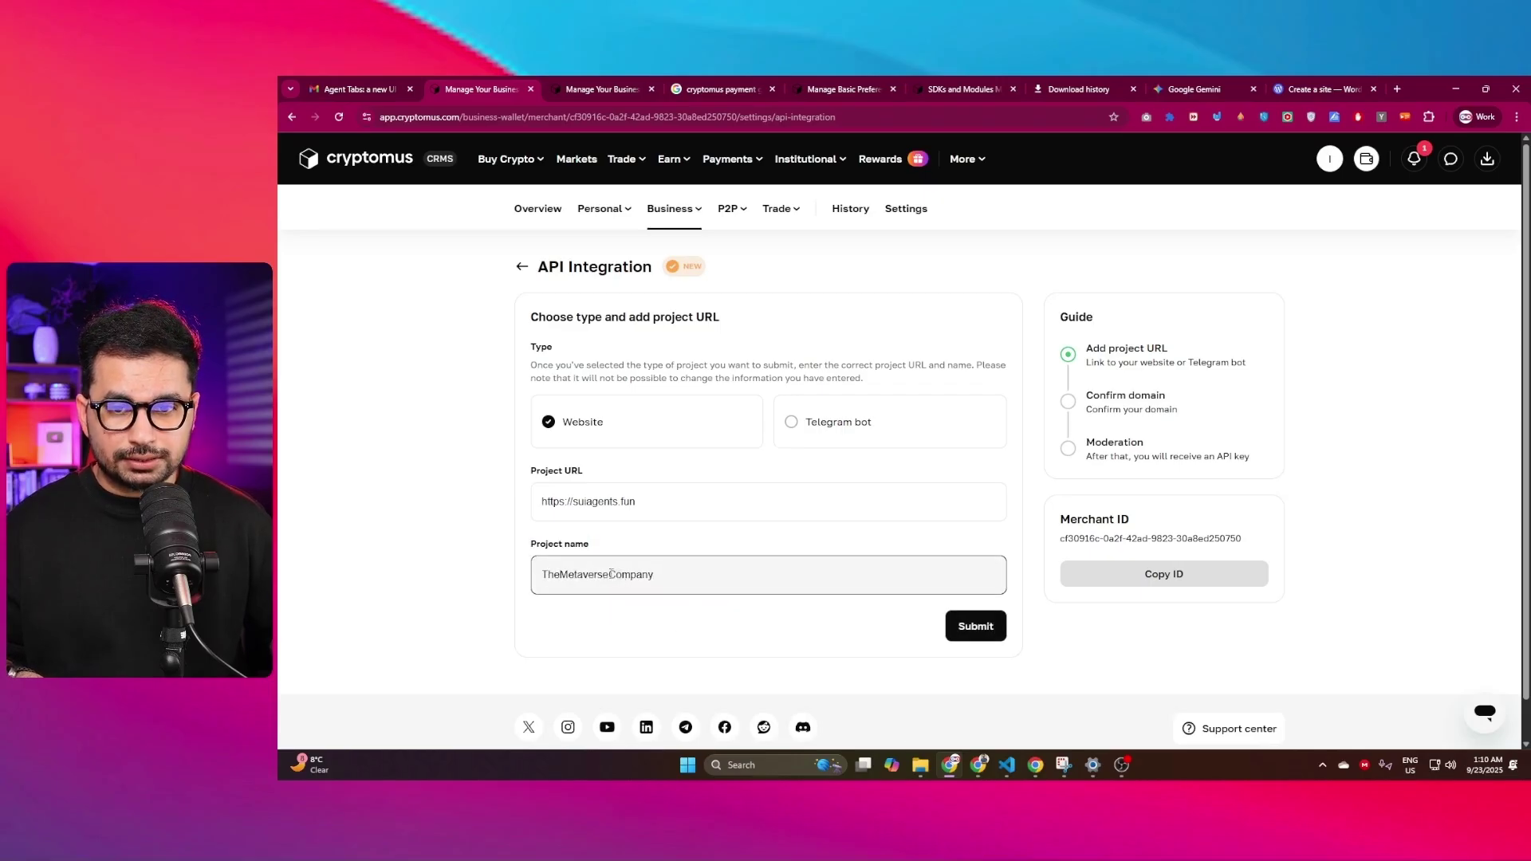
Step: Change the project name to TheMetaverseGuy and submit the website project for domain confirmation
text(Guy)
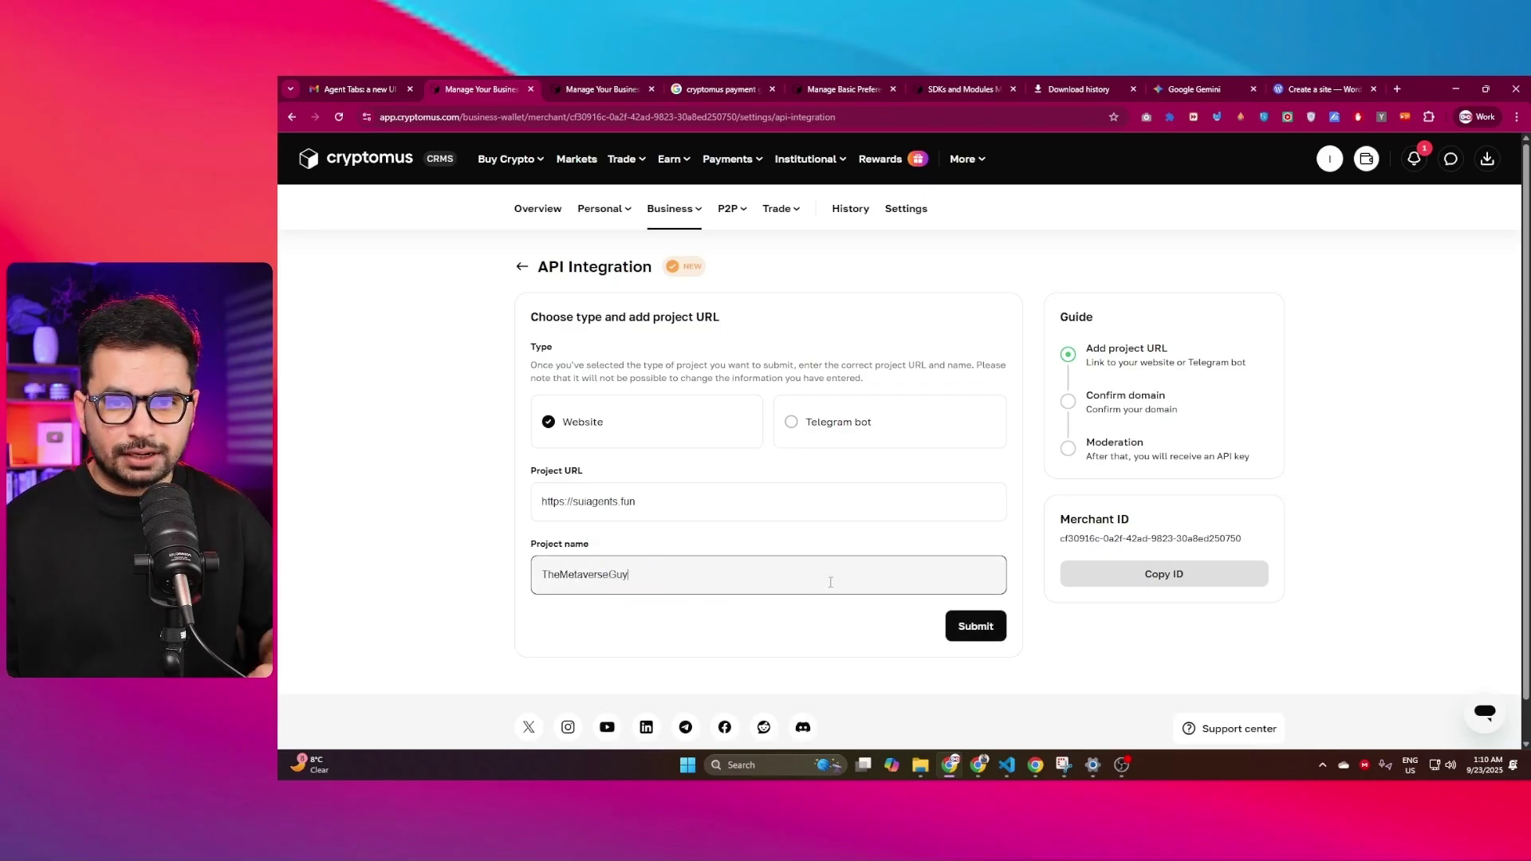
click(991, 629)
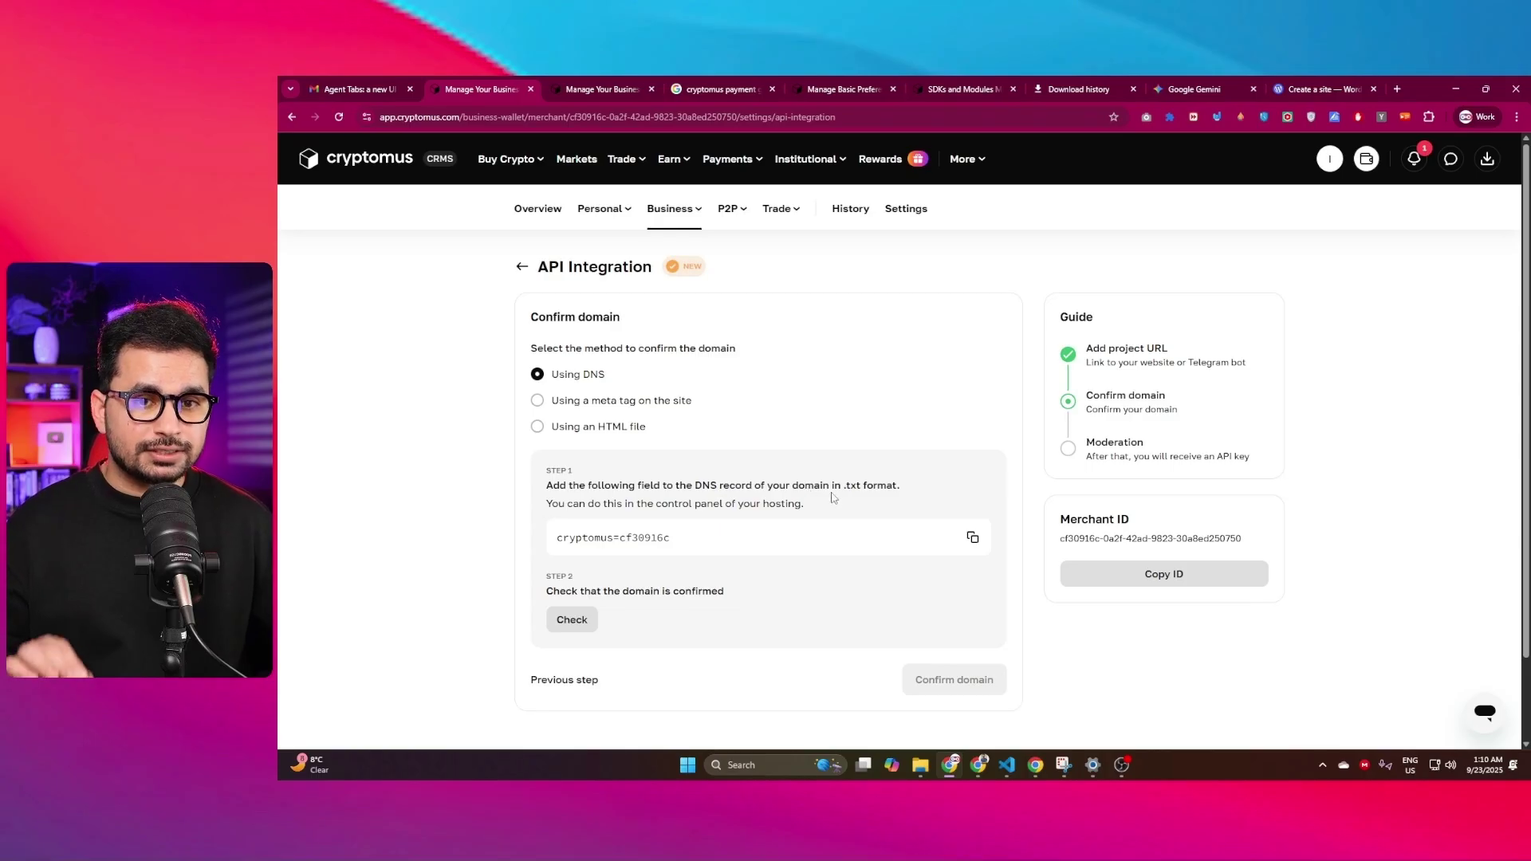
Step: Copy the DNS verification value and, in Hostinger's DNS settings for suiagents.fun, set the new record's type to TXT
click(972, 538)
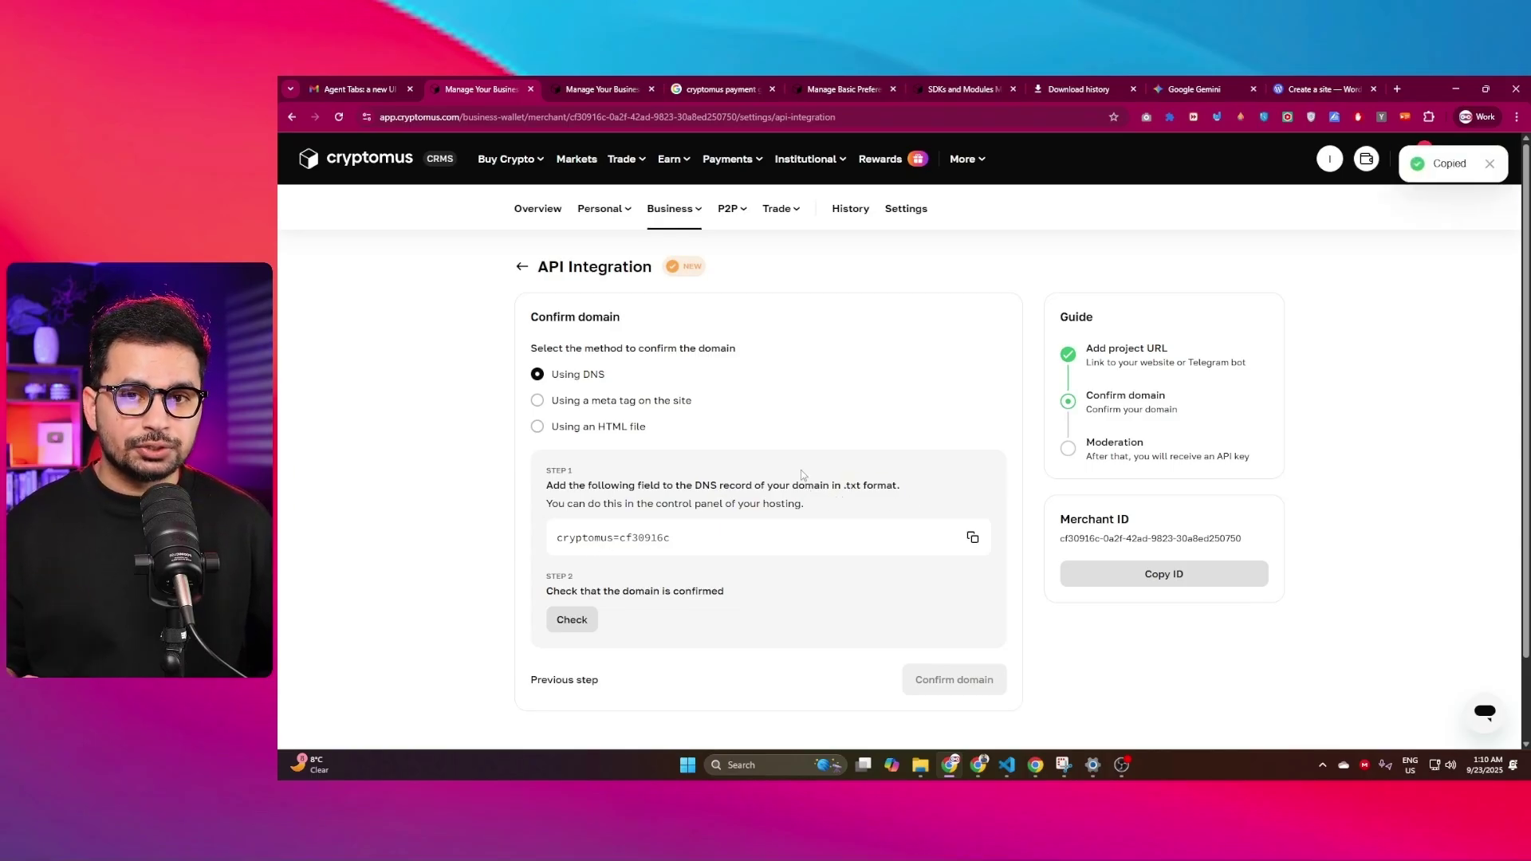
key(alt+Tab)
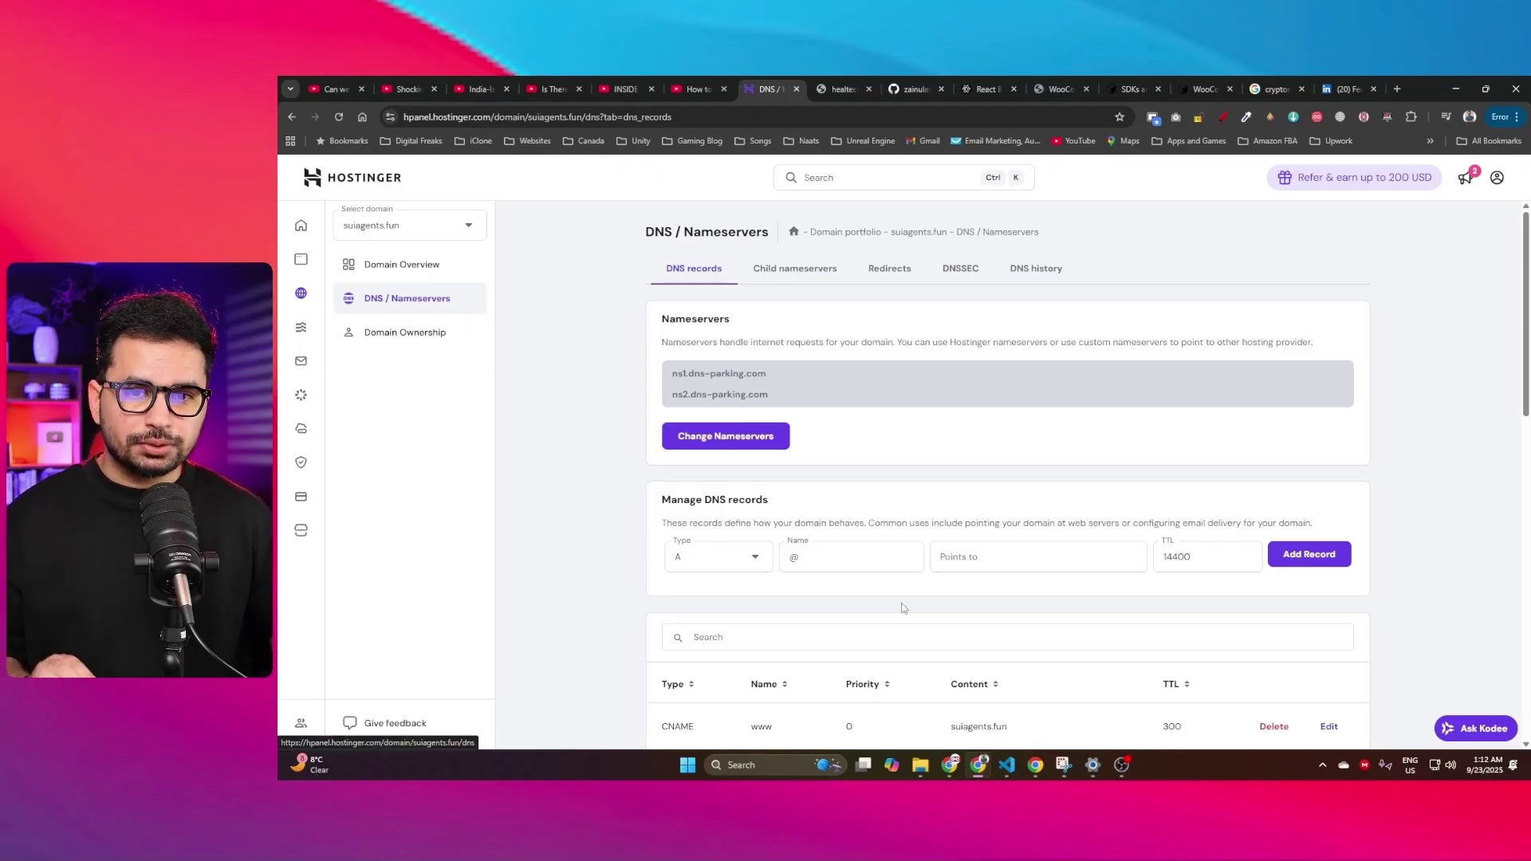
click(738, 567)
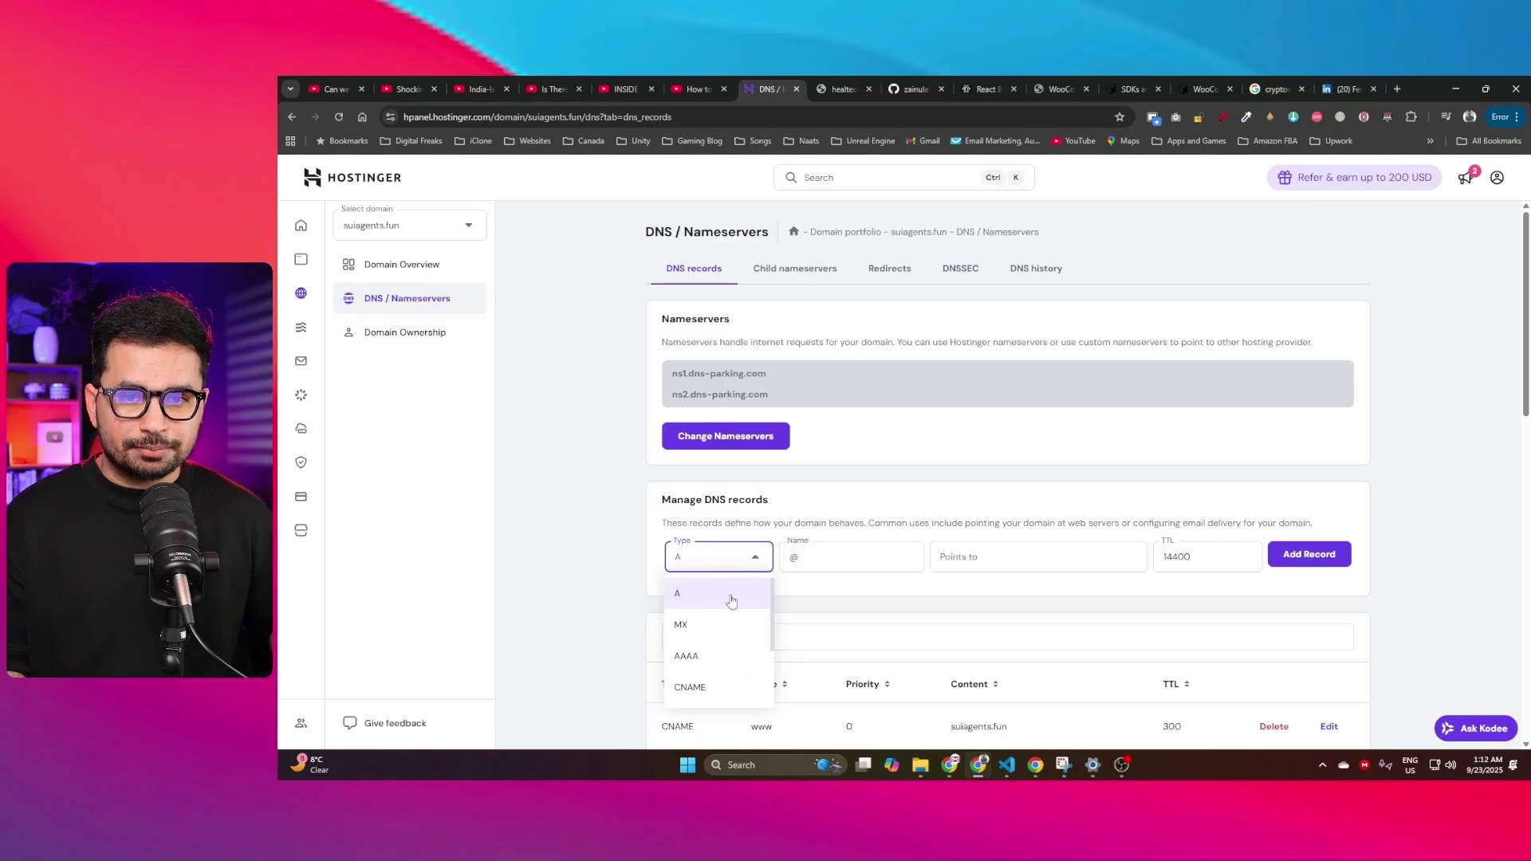
scroll(731, 606, down, 3)
click(708, 683)
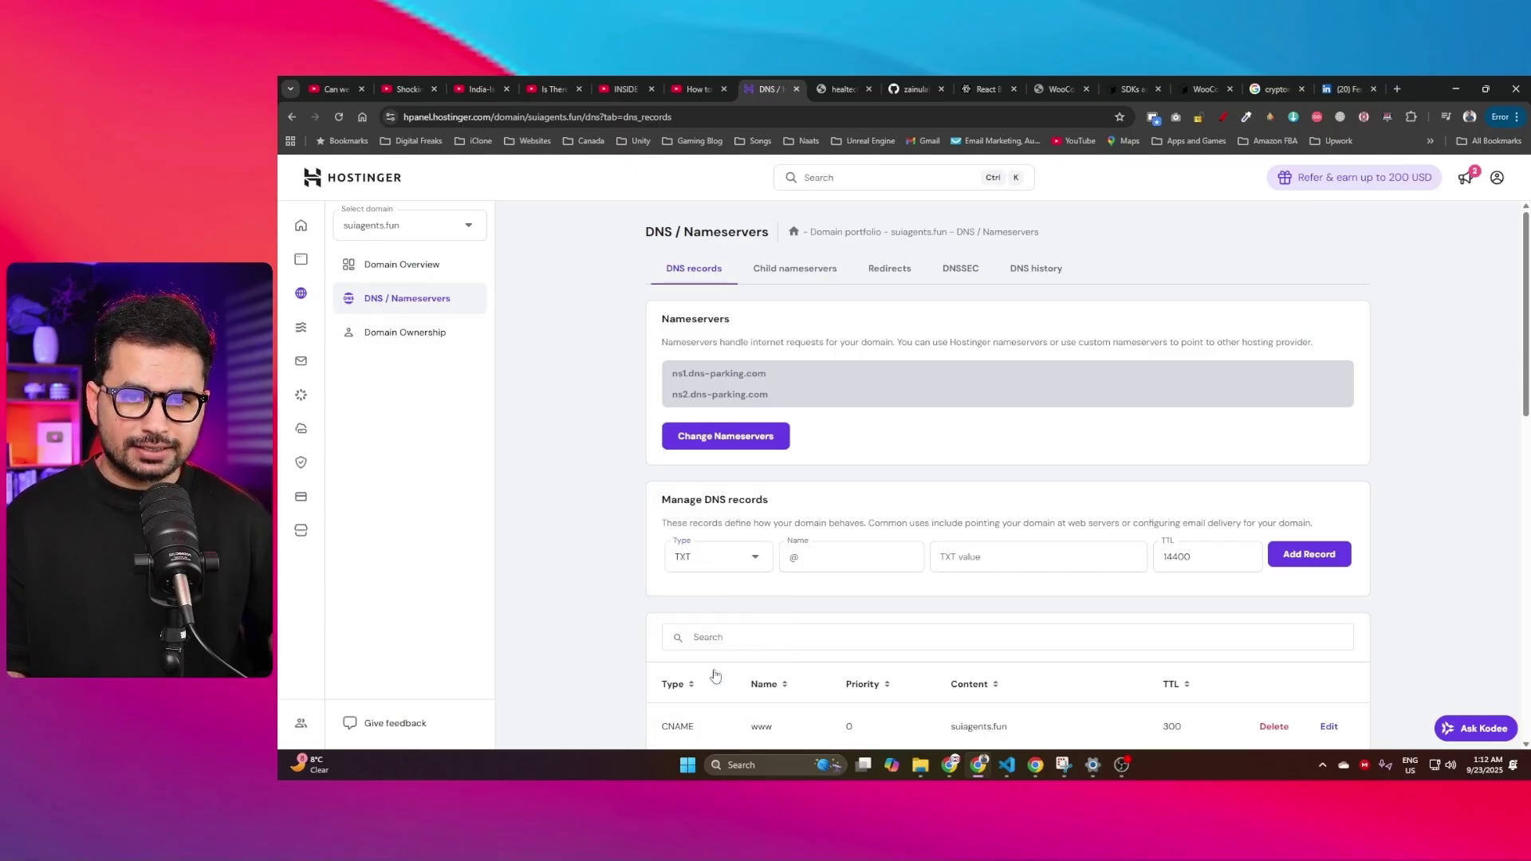
Step: Fill in the new record's TXT value with the domain verification value from the Cryptomus Confirm domain page
click(990, 557)
click(956, 557)
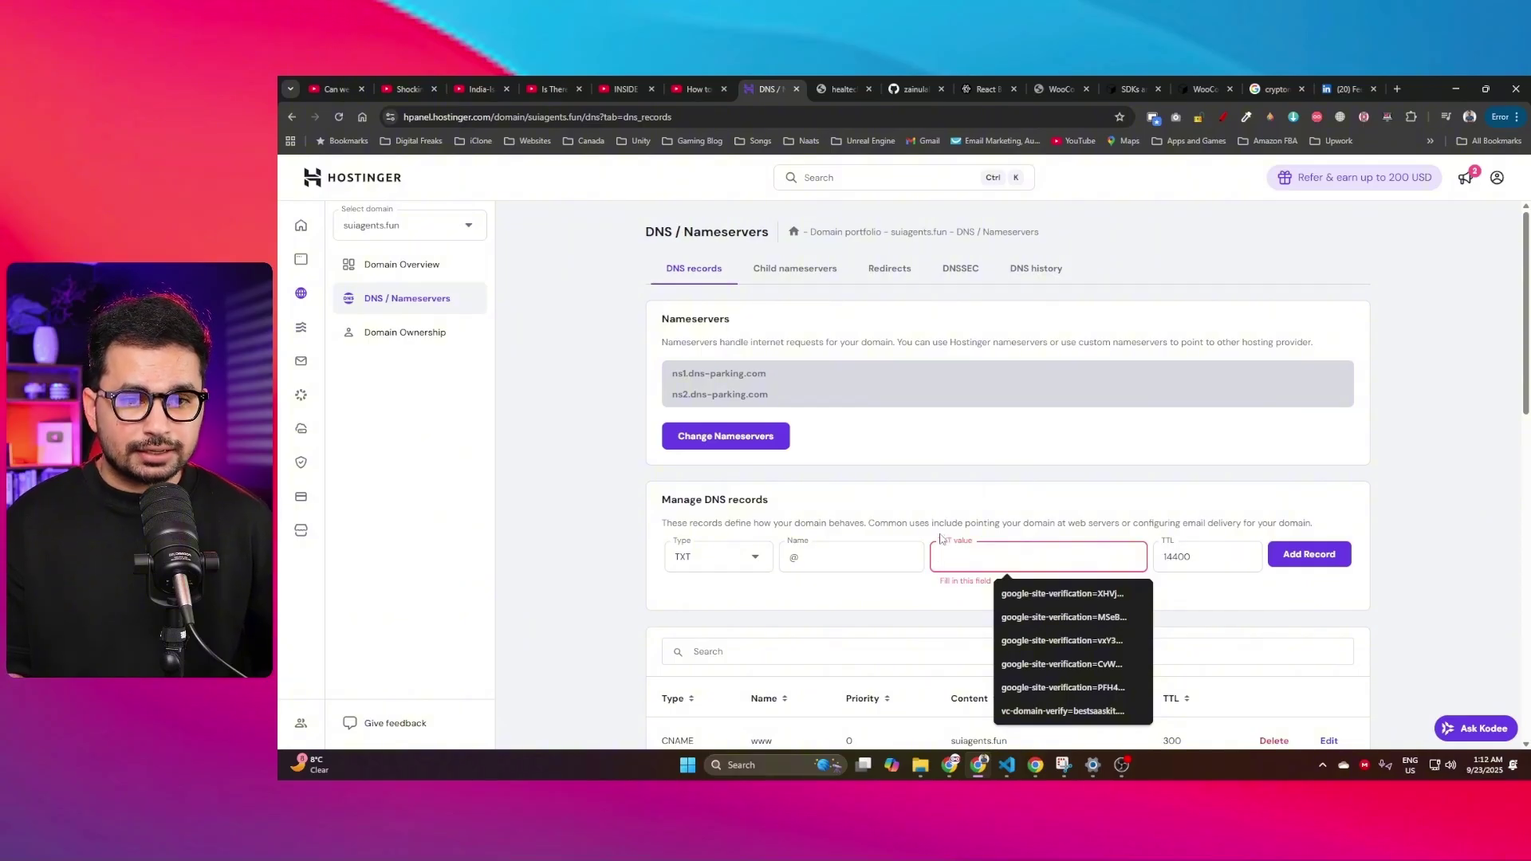
click(950, 765)
drag(556, 540, 648, 549)
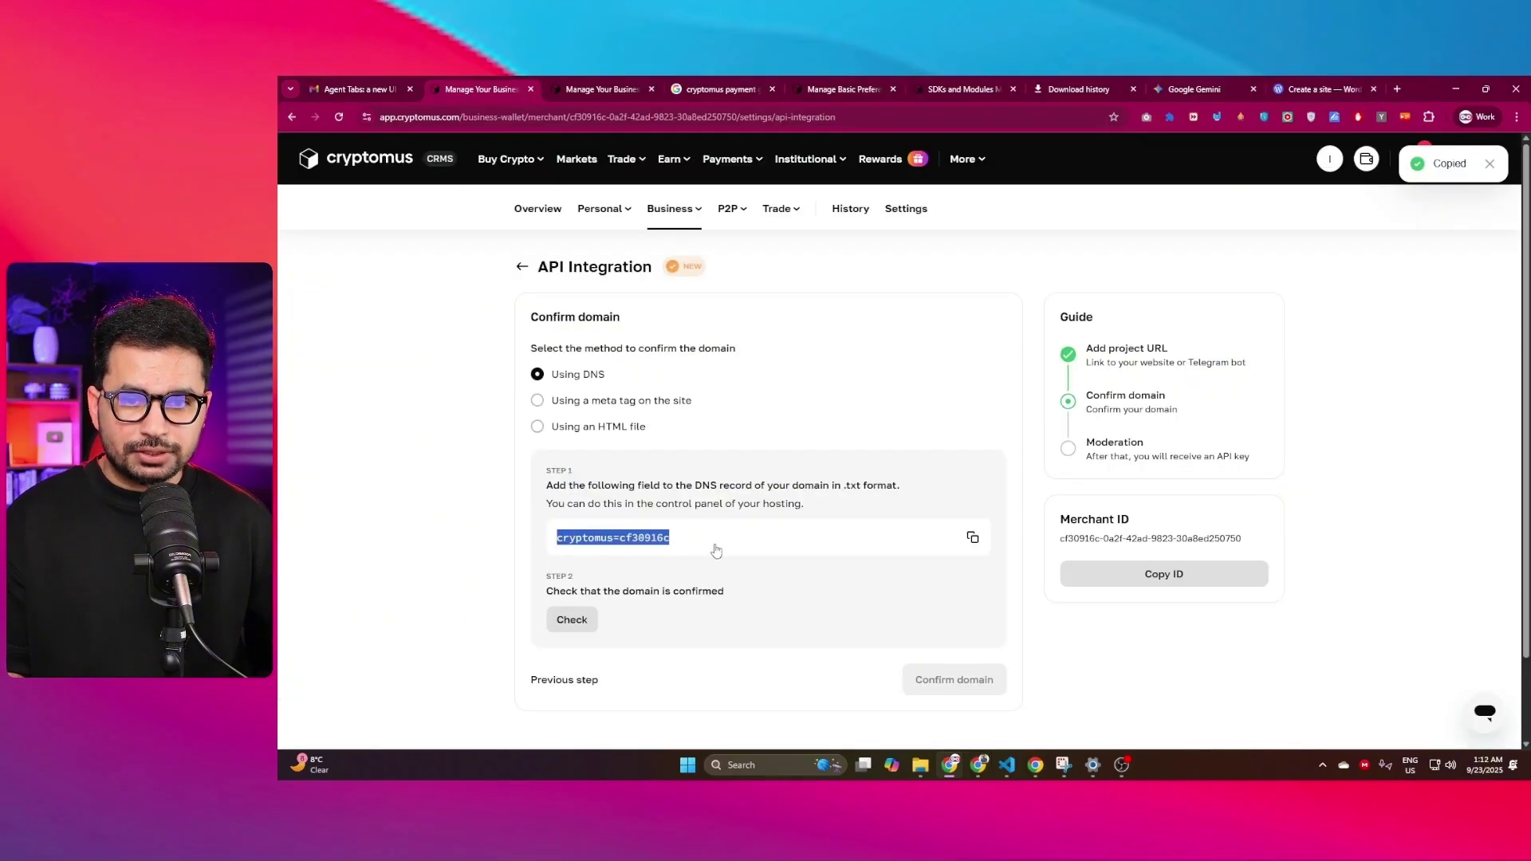
key(alt+Tab)
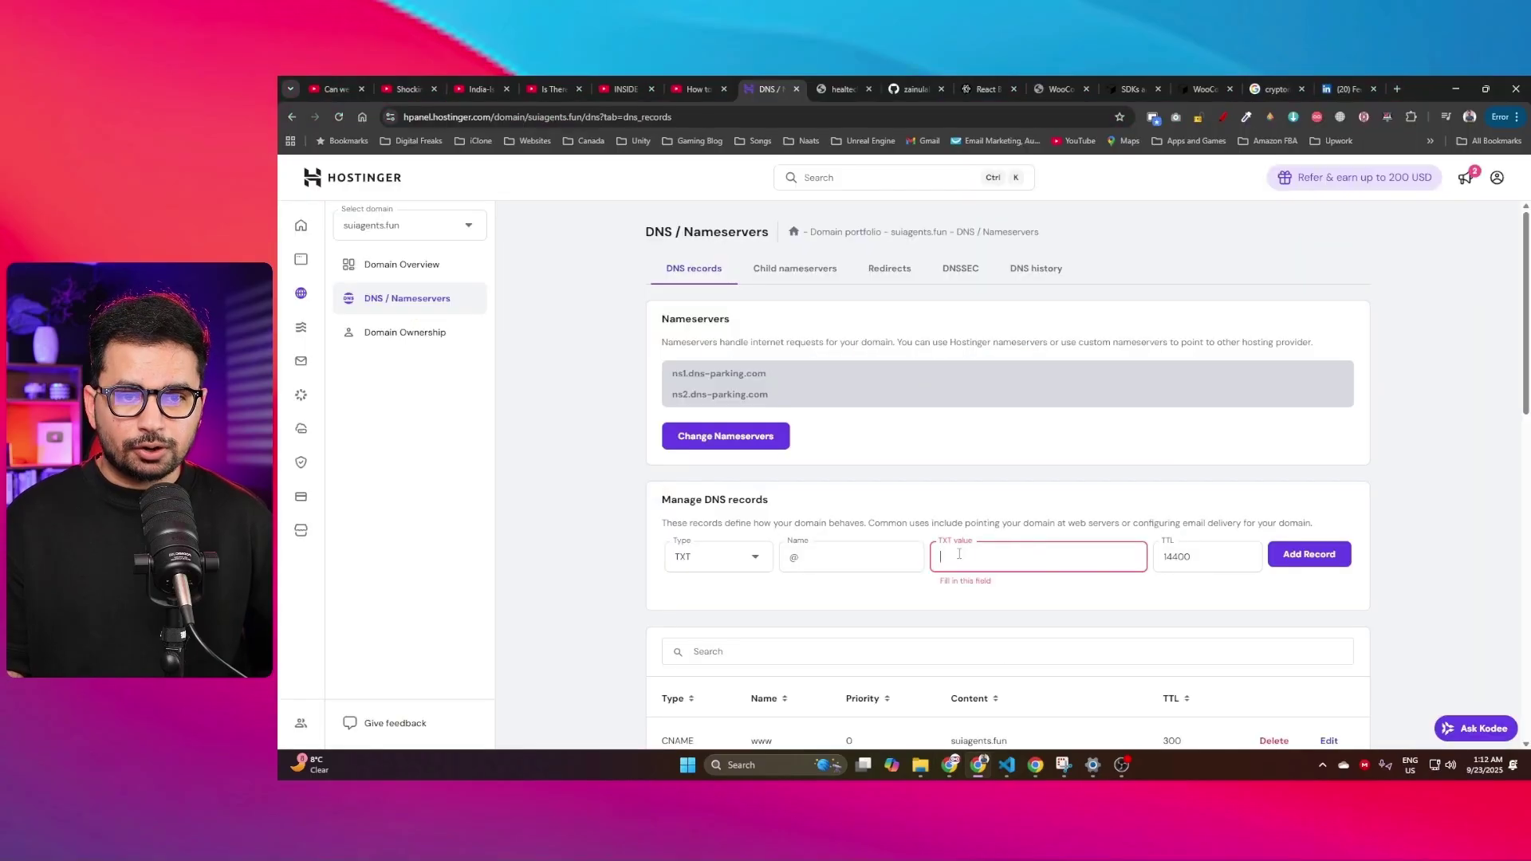
click(965, 550)
key(ctrl+v)
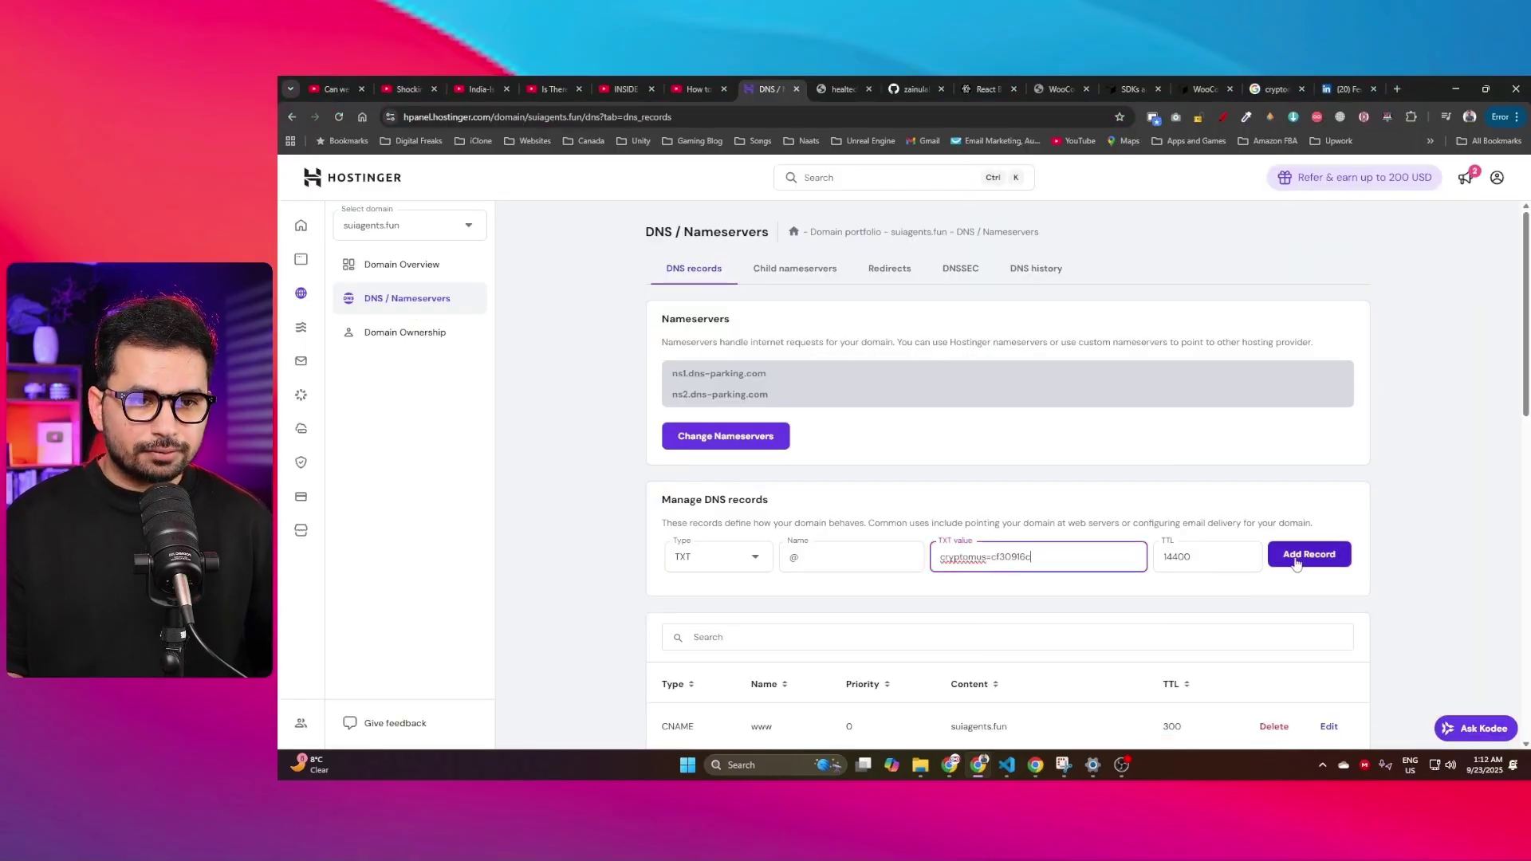
Step: Check the type and content of the existing Cryptomus TXT record in the DNS list, then return to Cryptomus
scroll(1128, 550, down, 12)
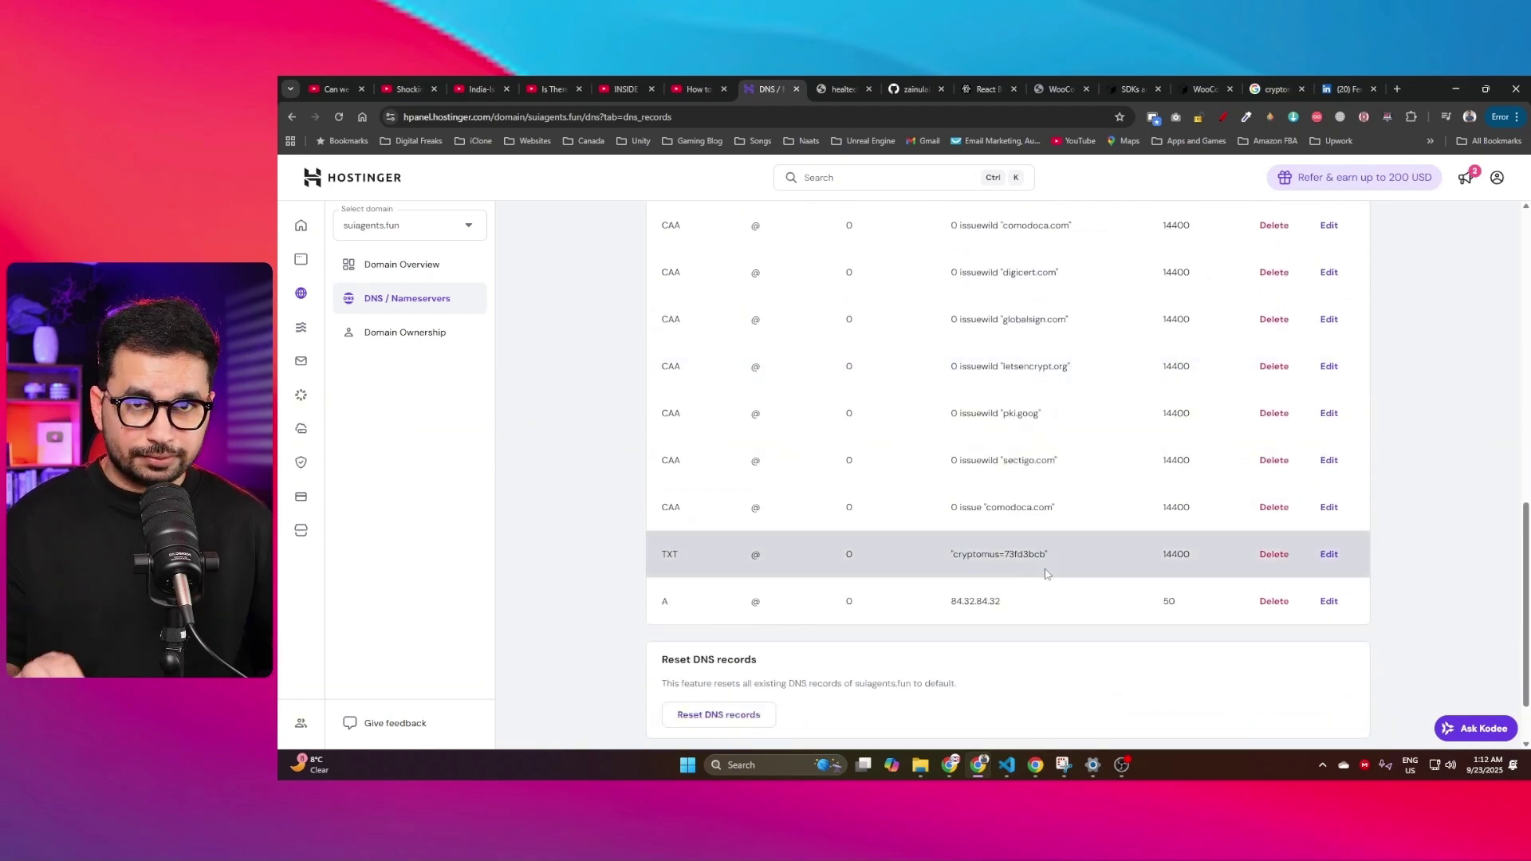
drag(652, 555, 673, 555)
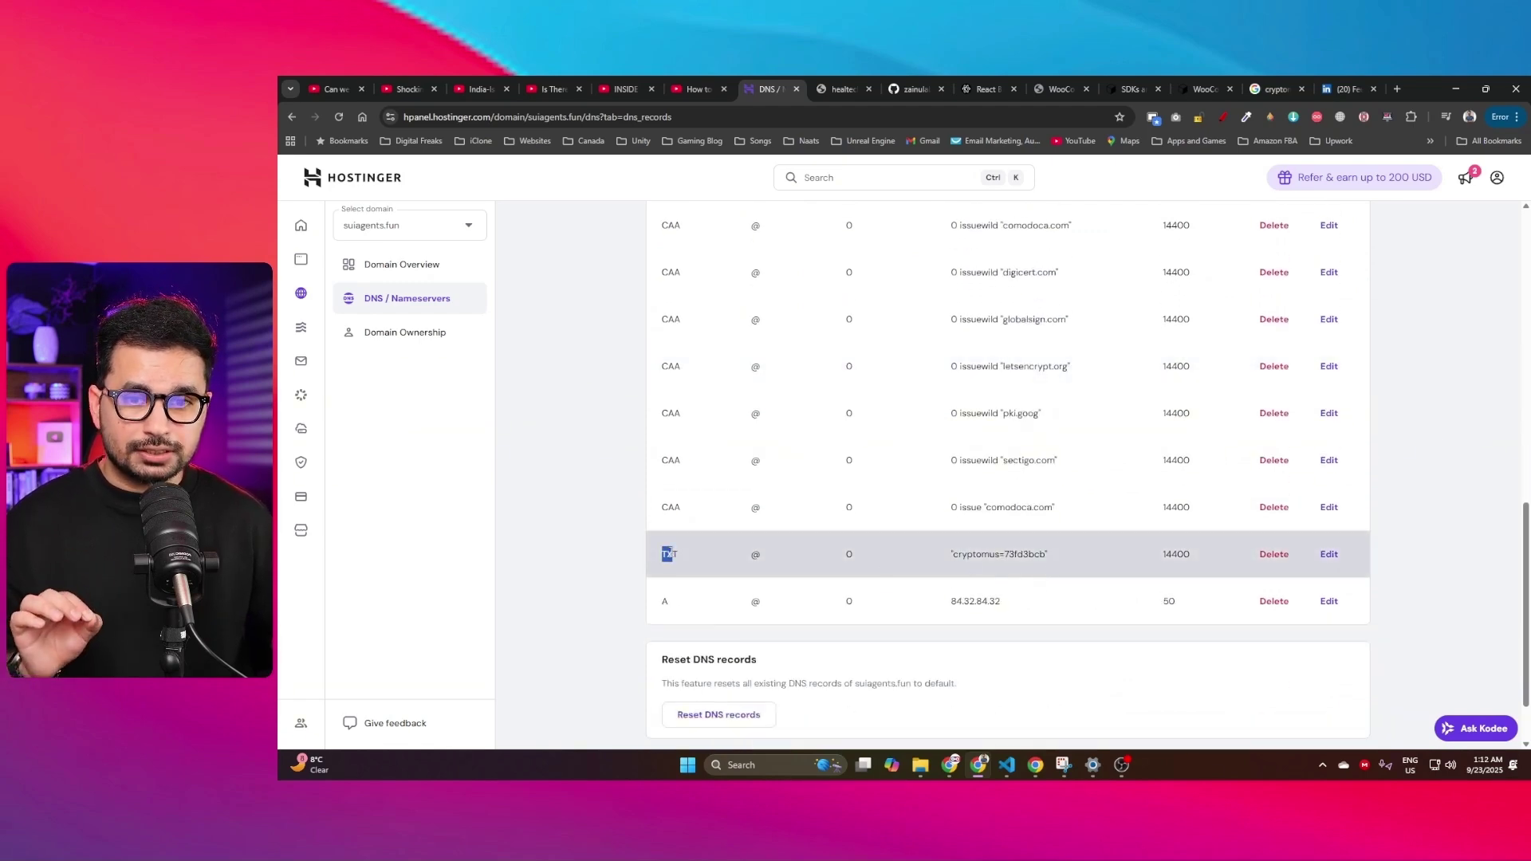
drag(948, 556, 1094, 556)
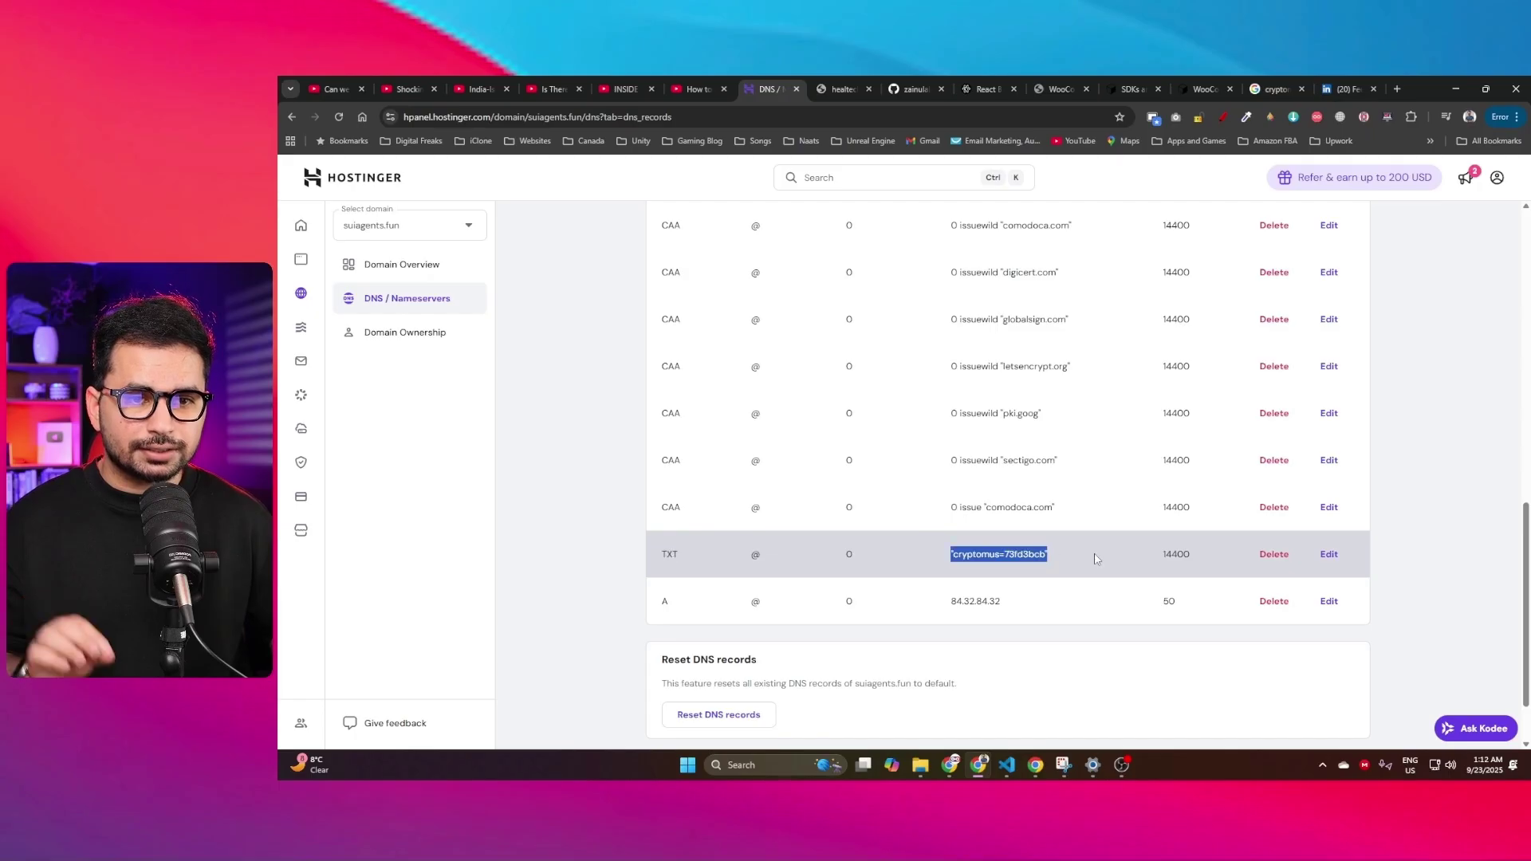
key(alt+Tab)
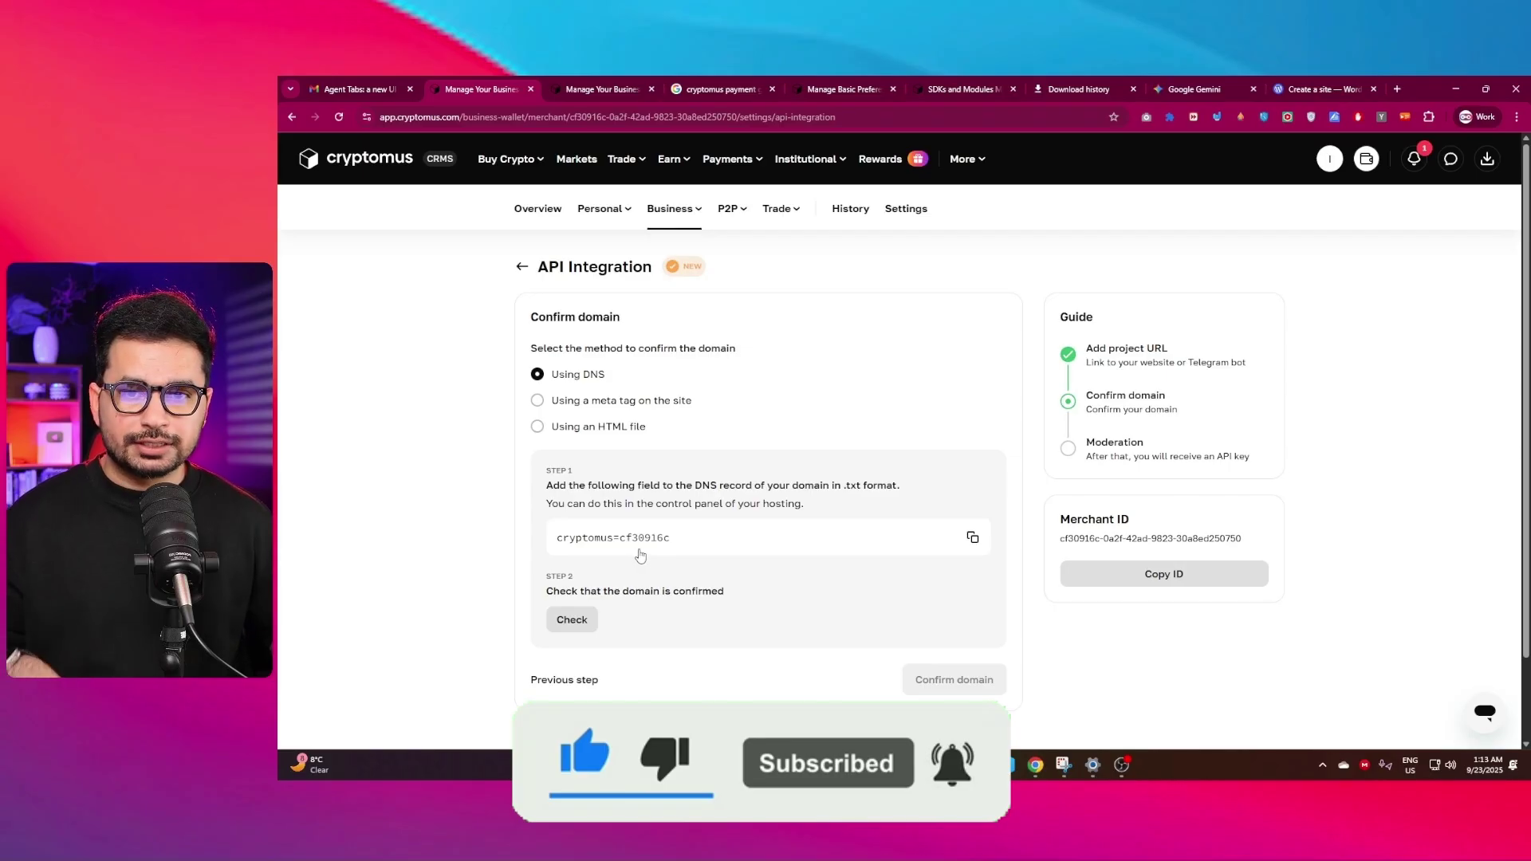
Step: Review the submitted project's API integration details and merchant ID in the merchant settings
scroll(798, 474, down, 1)
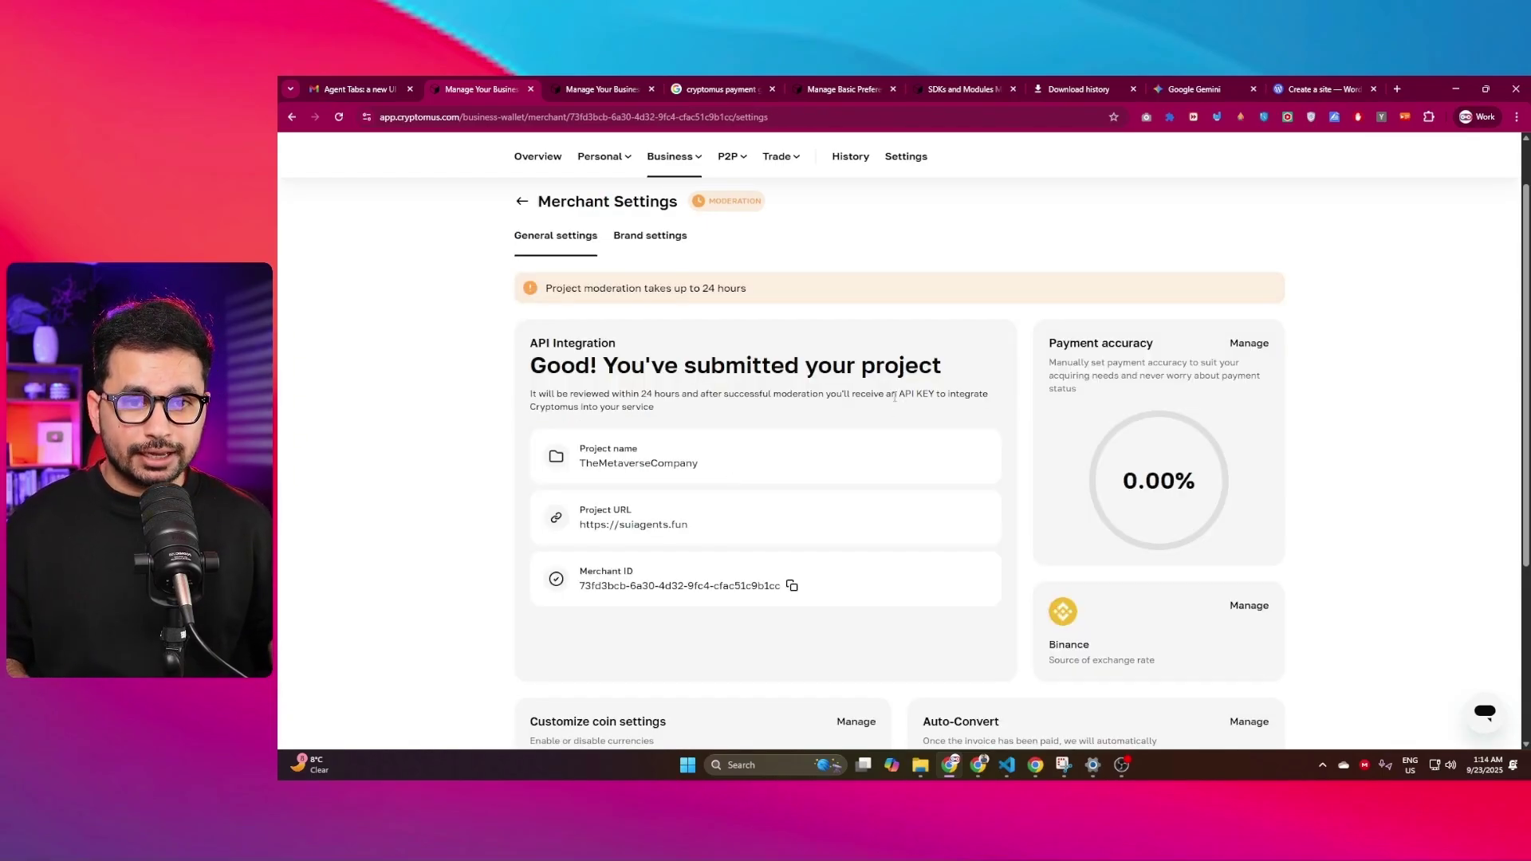
click(592, 589)
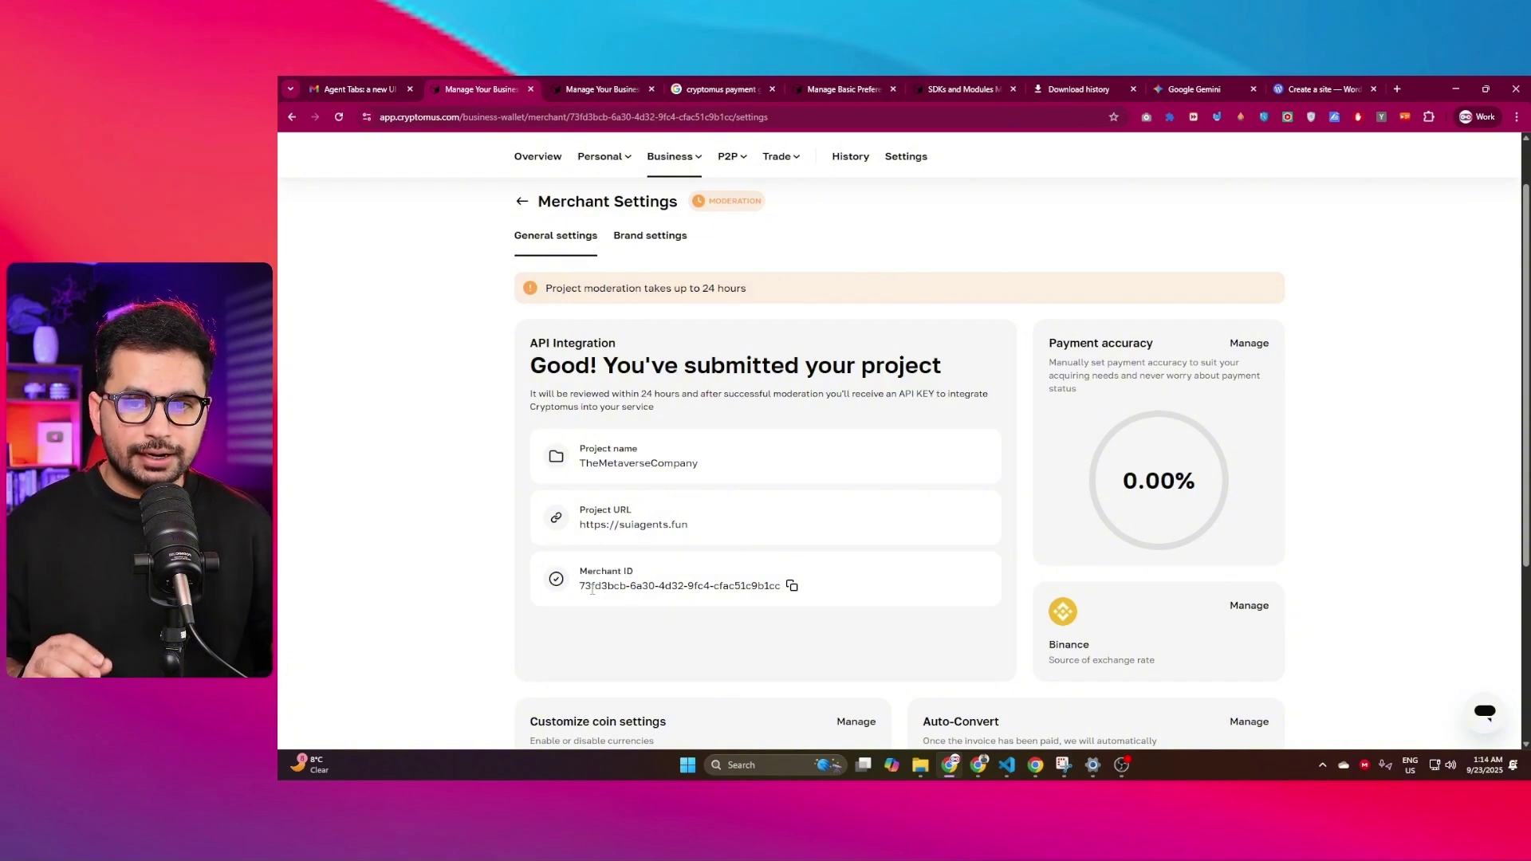
double_click(608, 589)
click(608, 589)
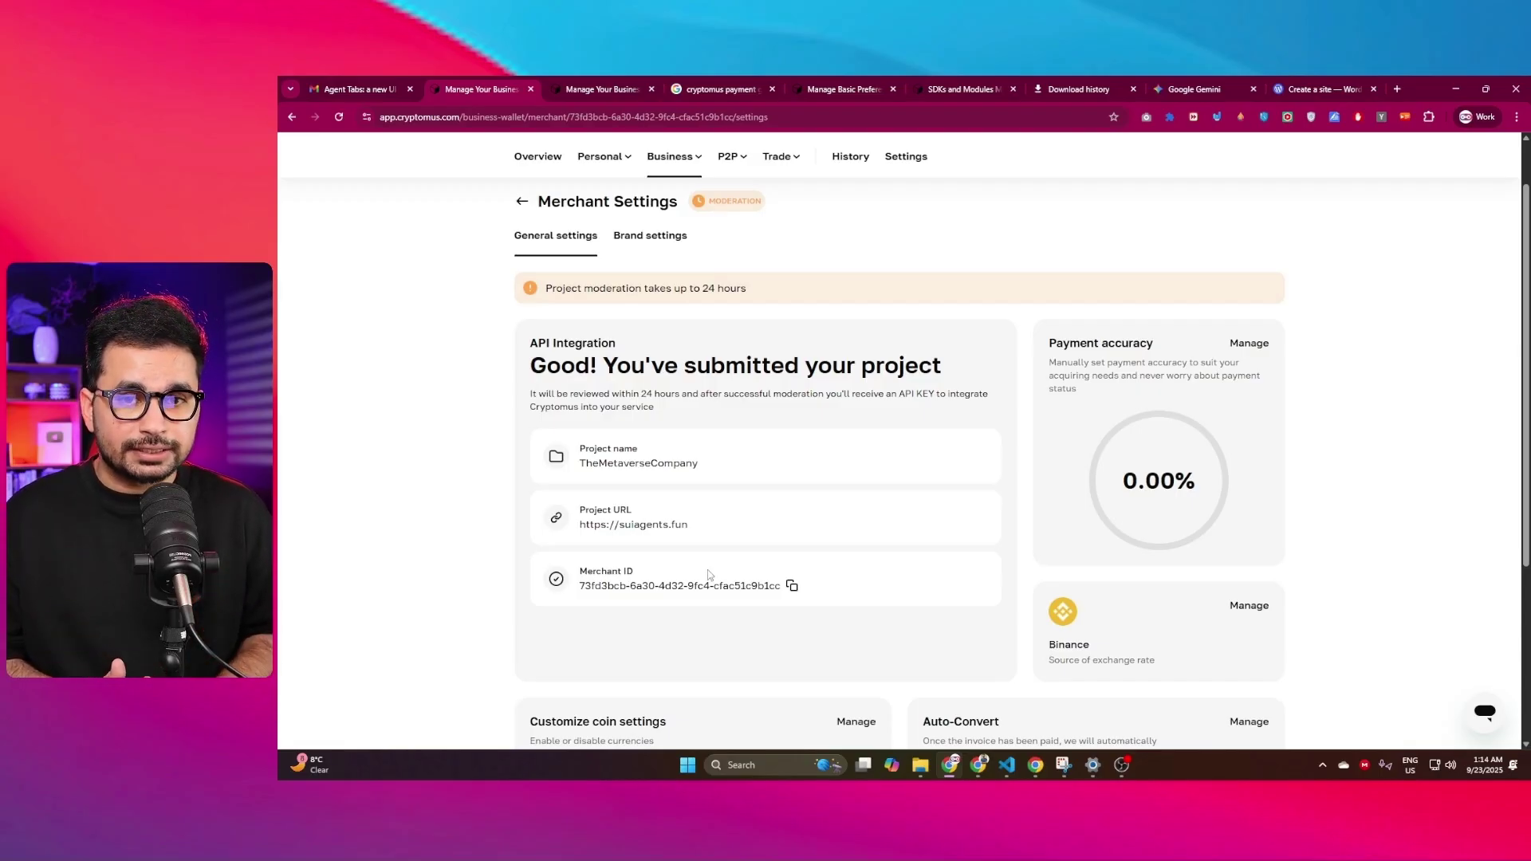
scroll(803, 473, up, 1)
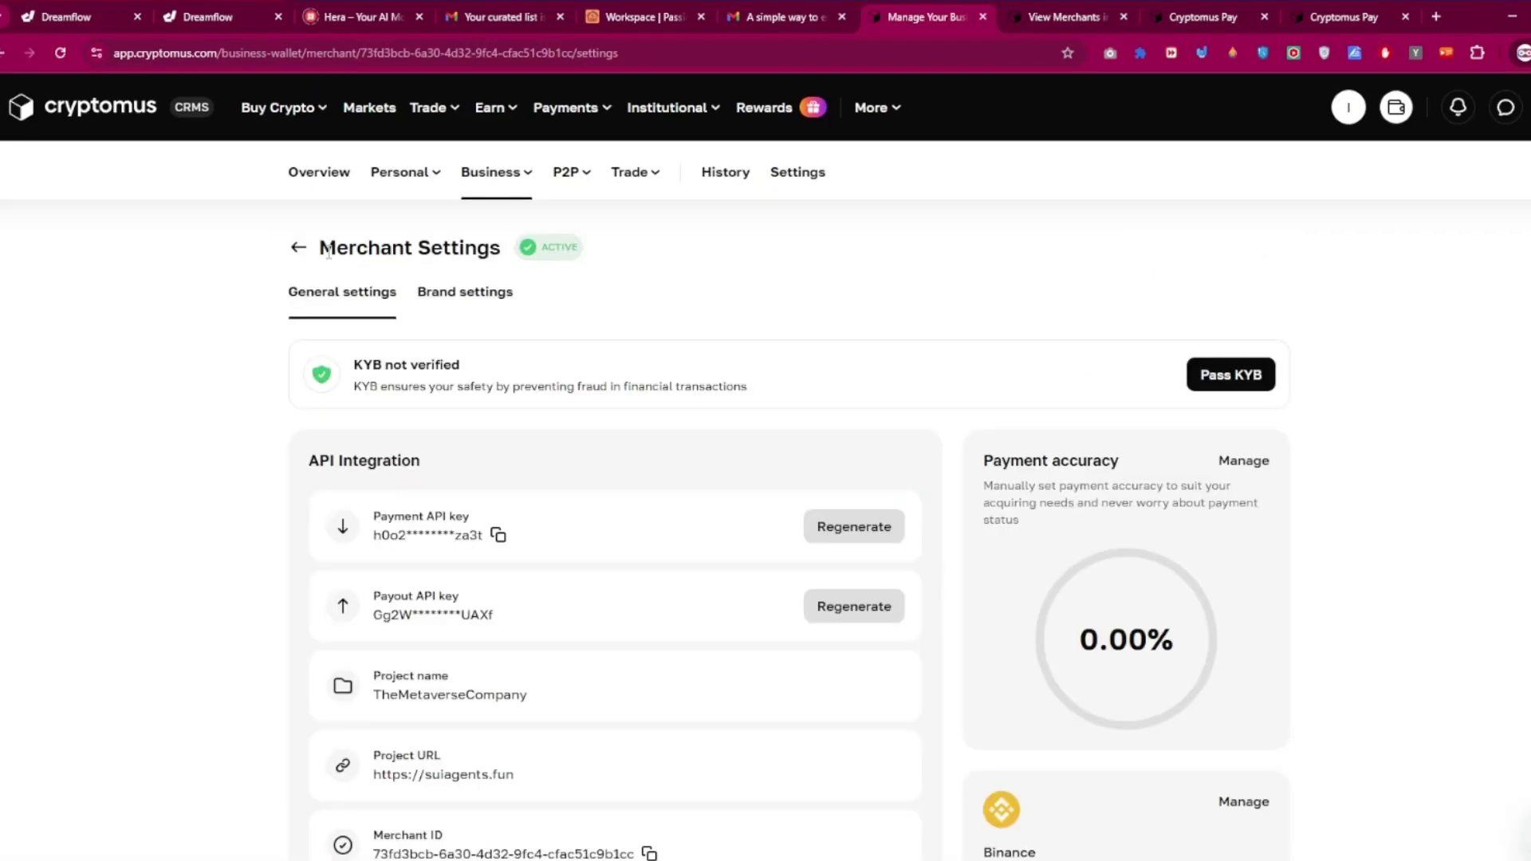
Step: Locate the payment API key and the merchant ID in the active merchant's API integration settings
drag(321, 248, 467, 244)
scroll(371, 415, down, 2)
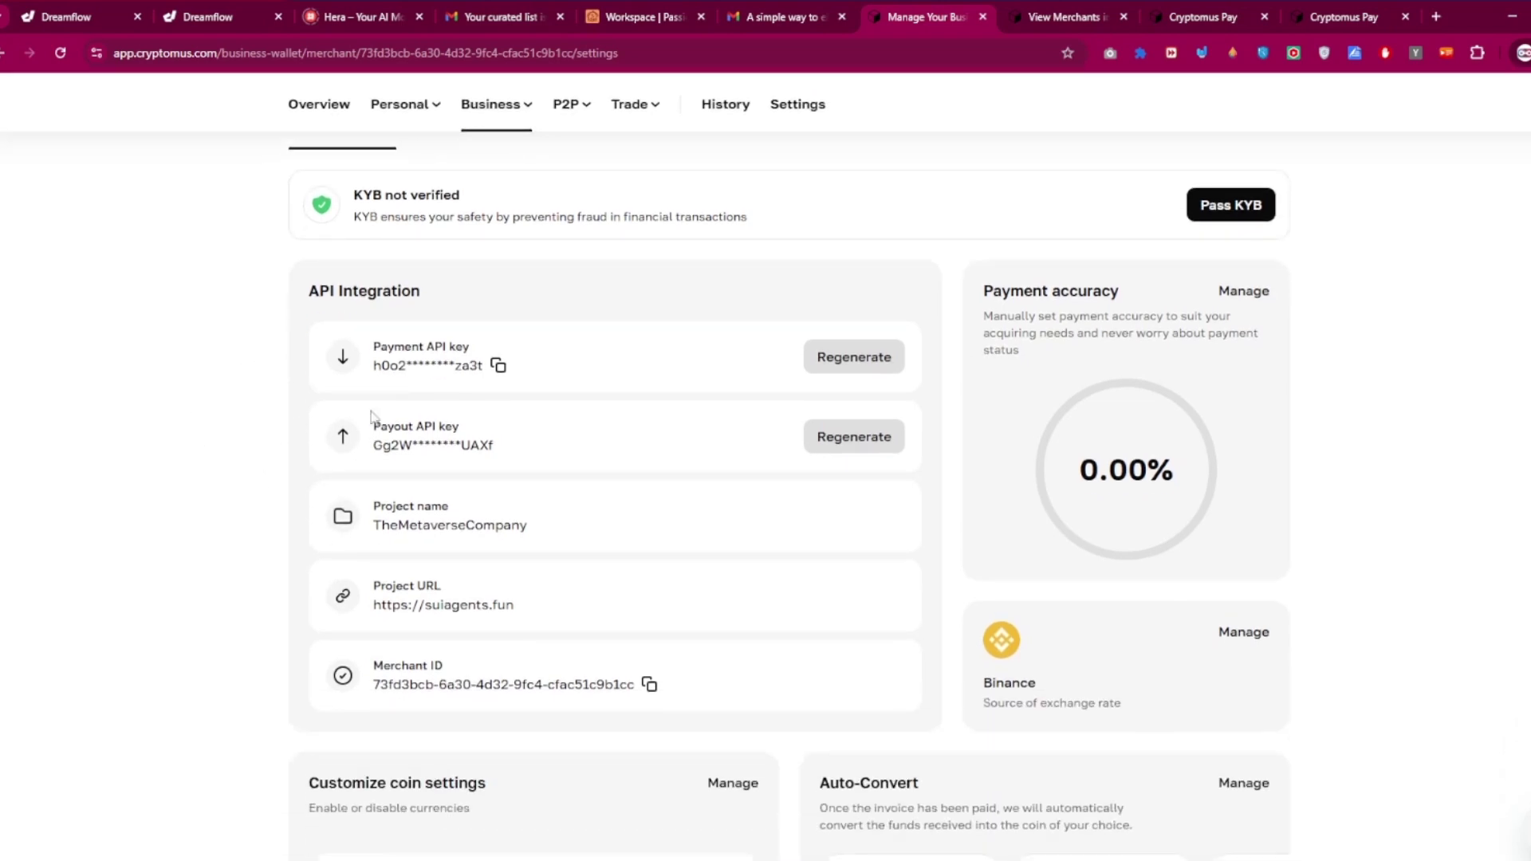
drag(388, 357, 477, 360)
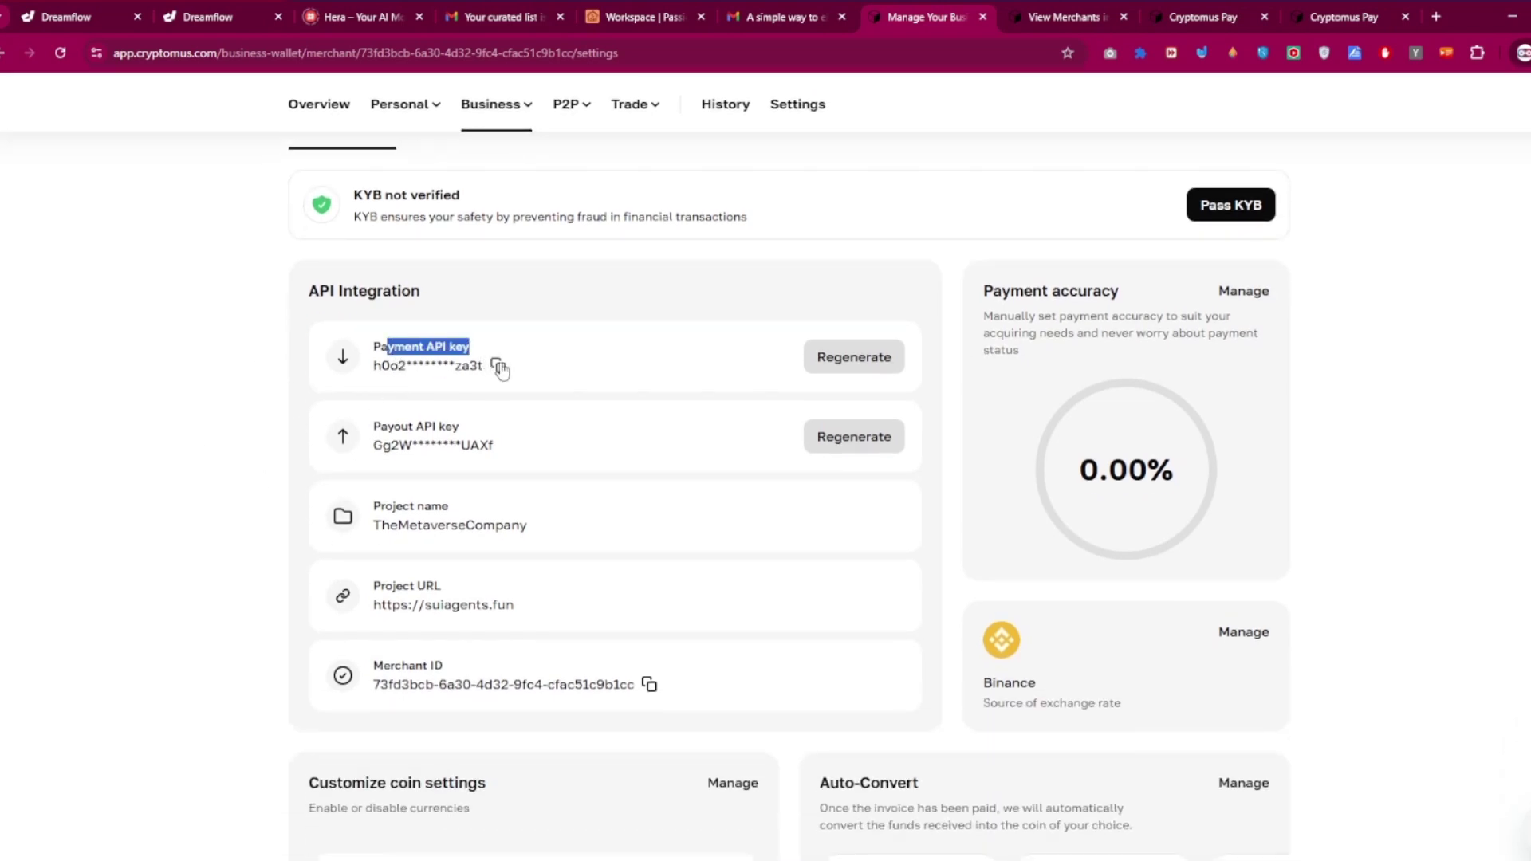
click(499, 366)
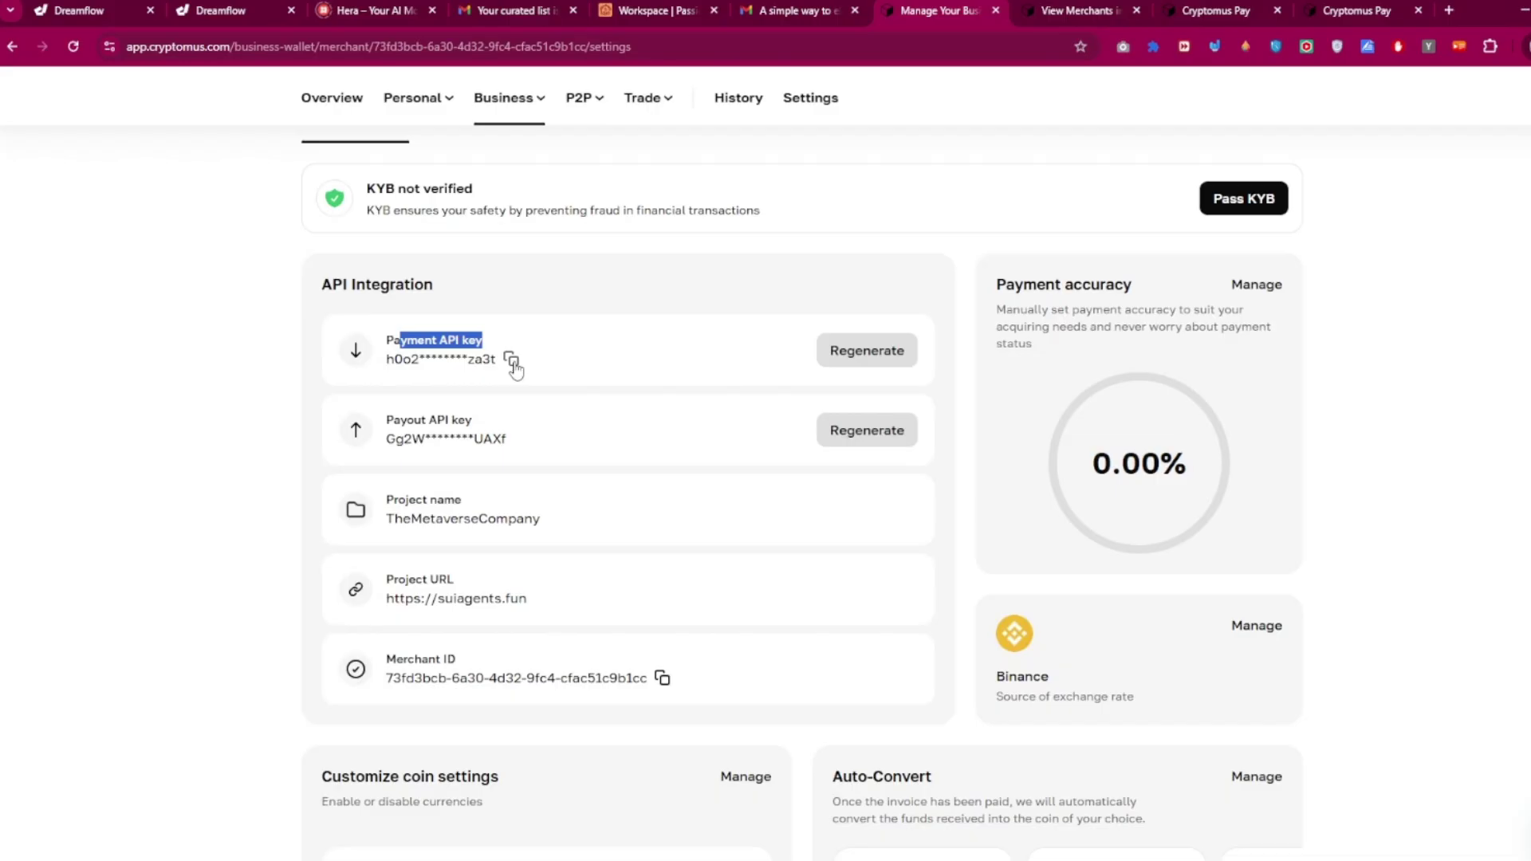
scroll(458, 667, down, 2)
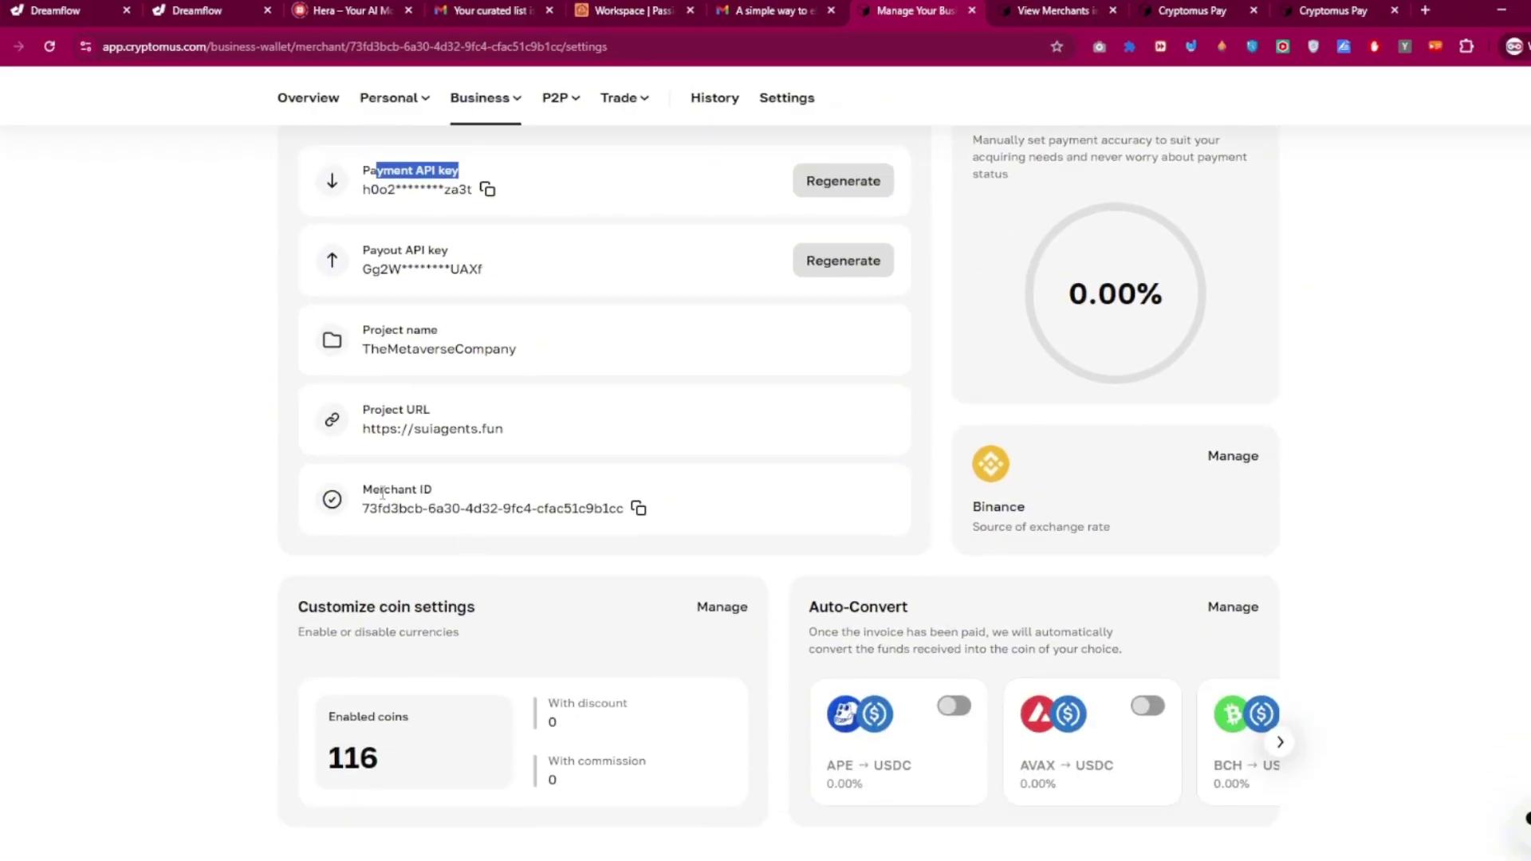
drag(382, 493, 414, 493)
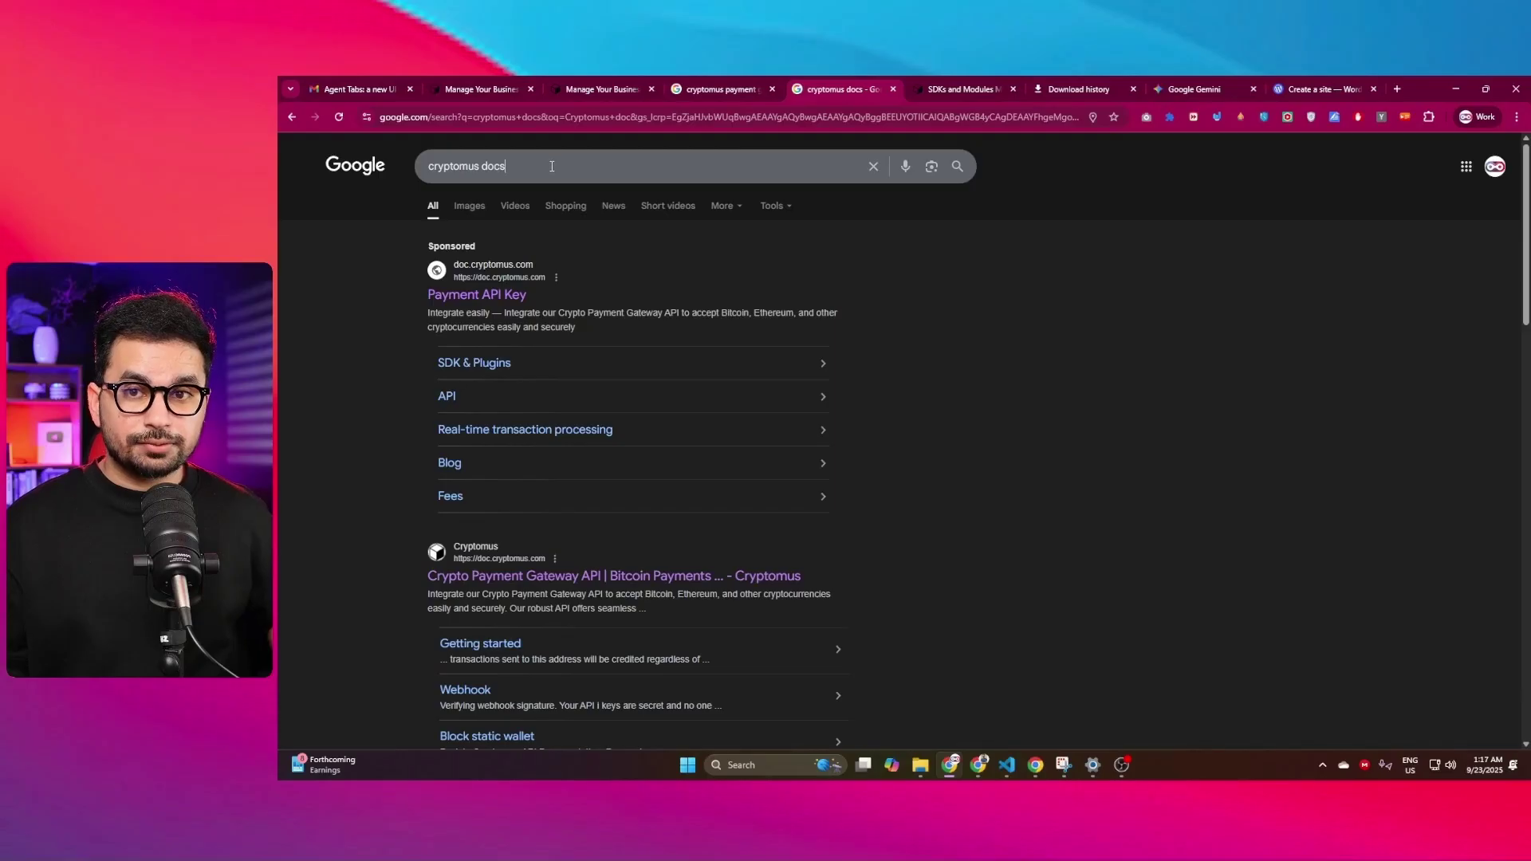
Step: Open the Cryptomus API documentation from the search results and go to its Modules page
triple_click(552, 165)
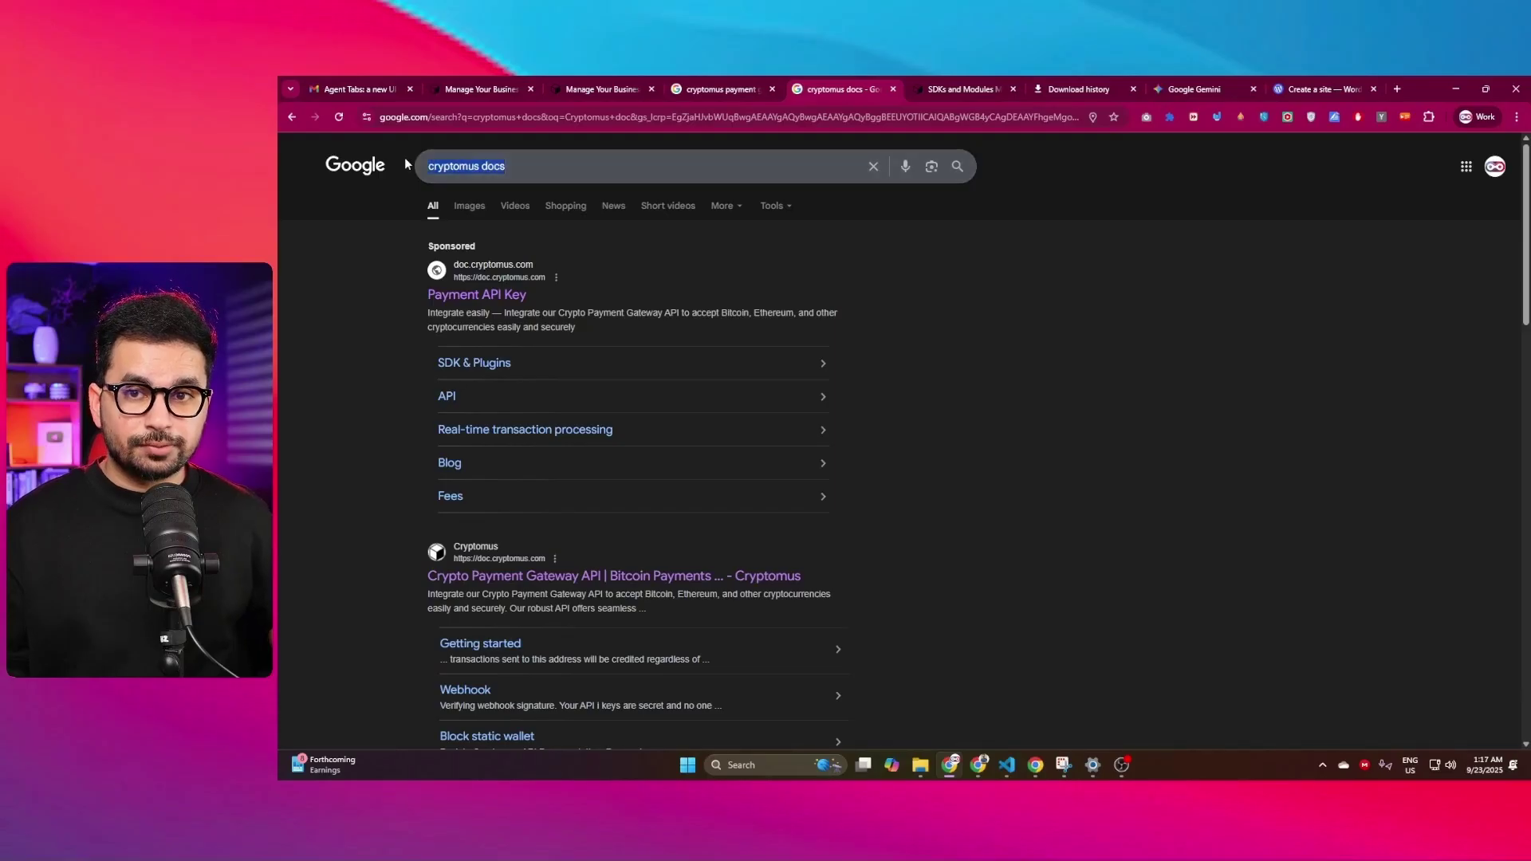
click(488, 294)
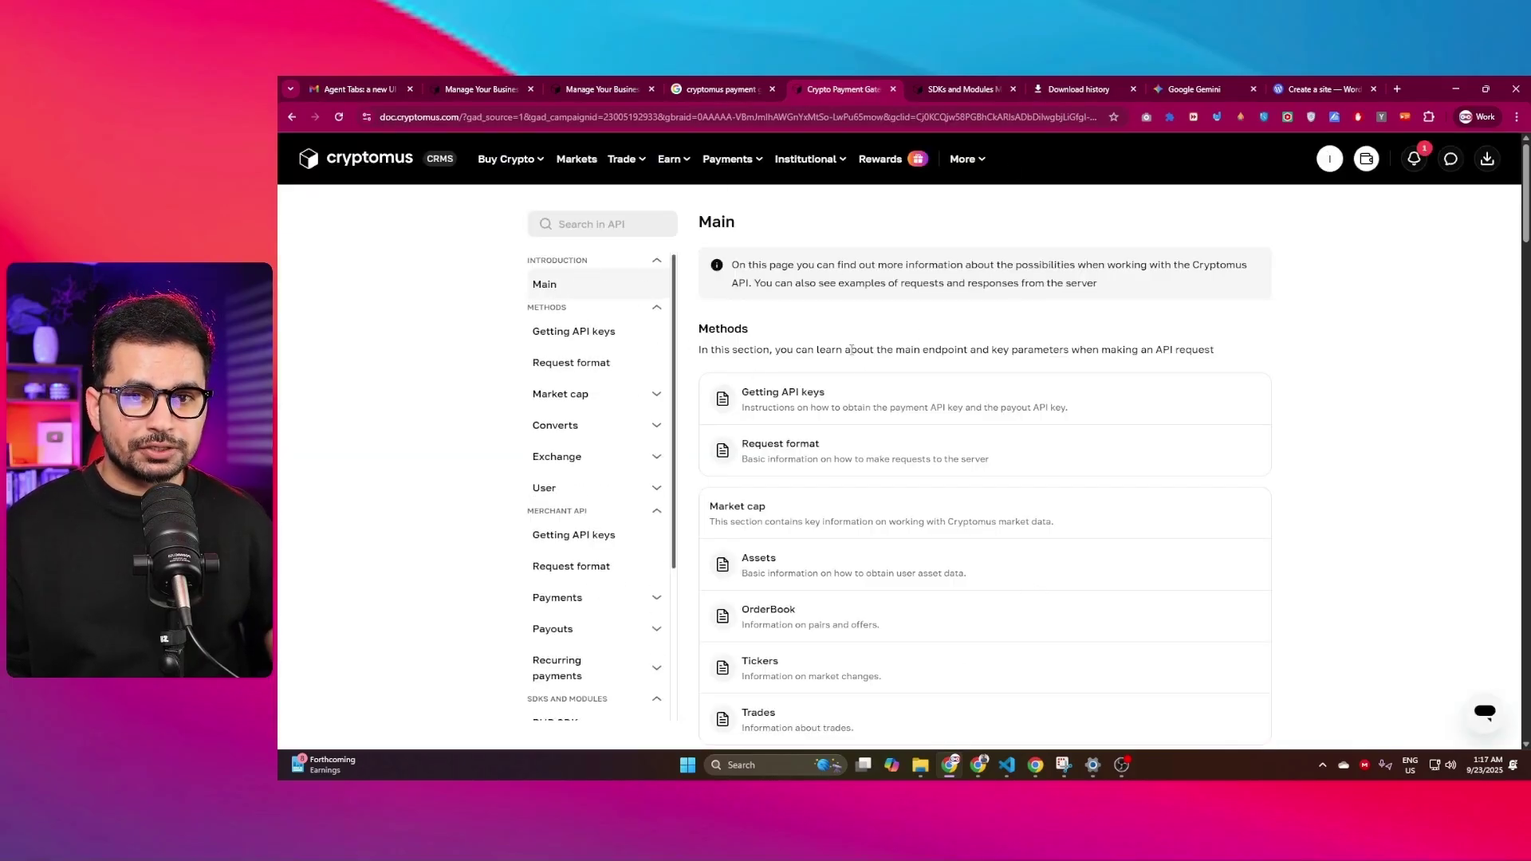
scroll(851, 350, down, 15)
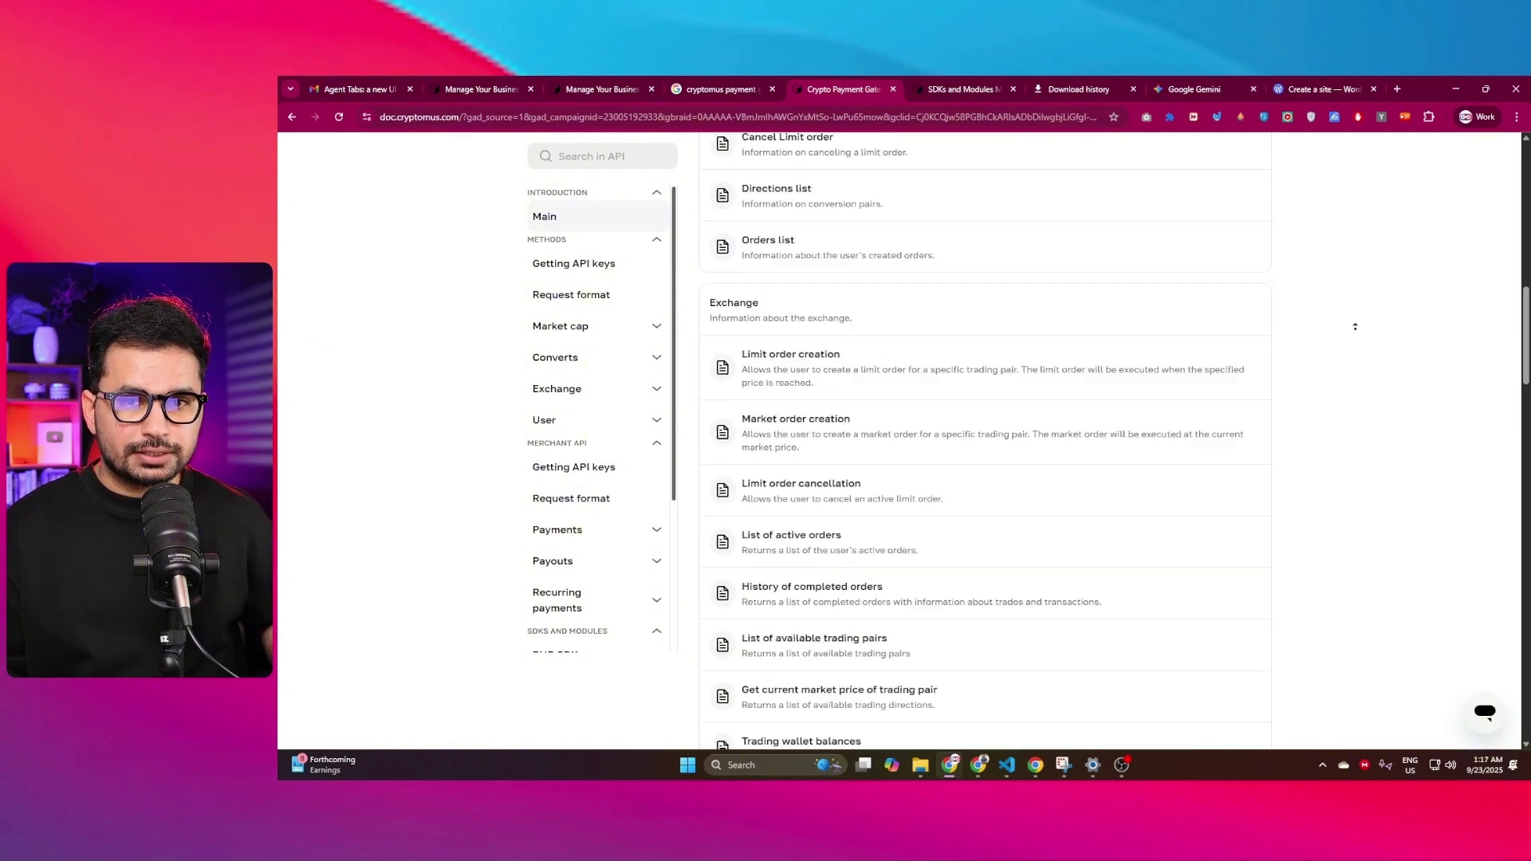
scroll(1355, 326, up, 15)
scroll(605, 660, down, 2)
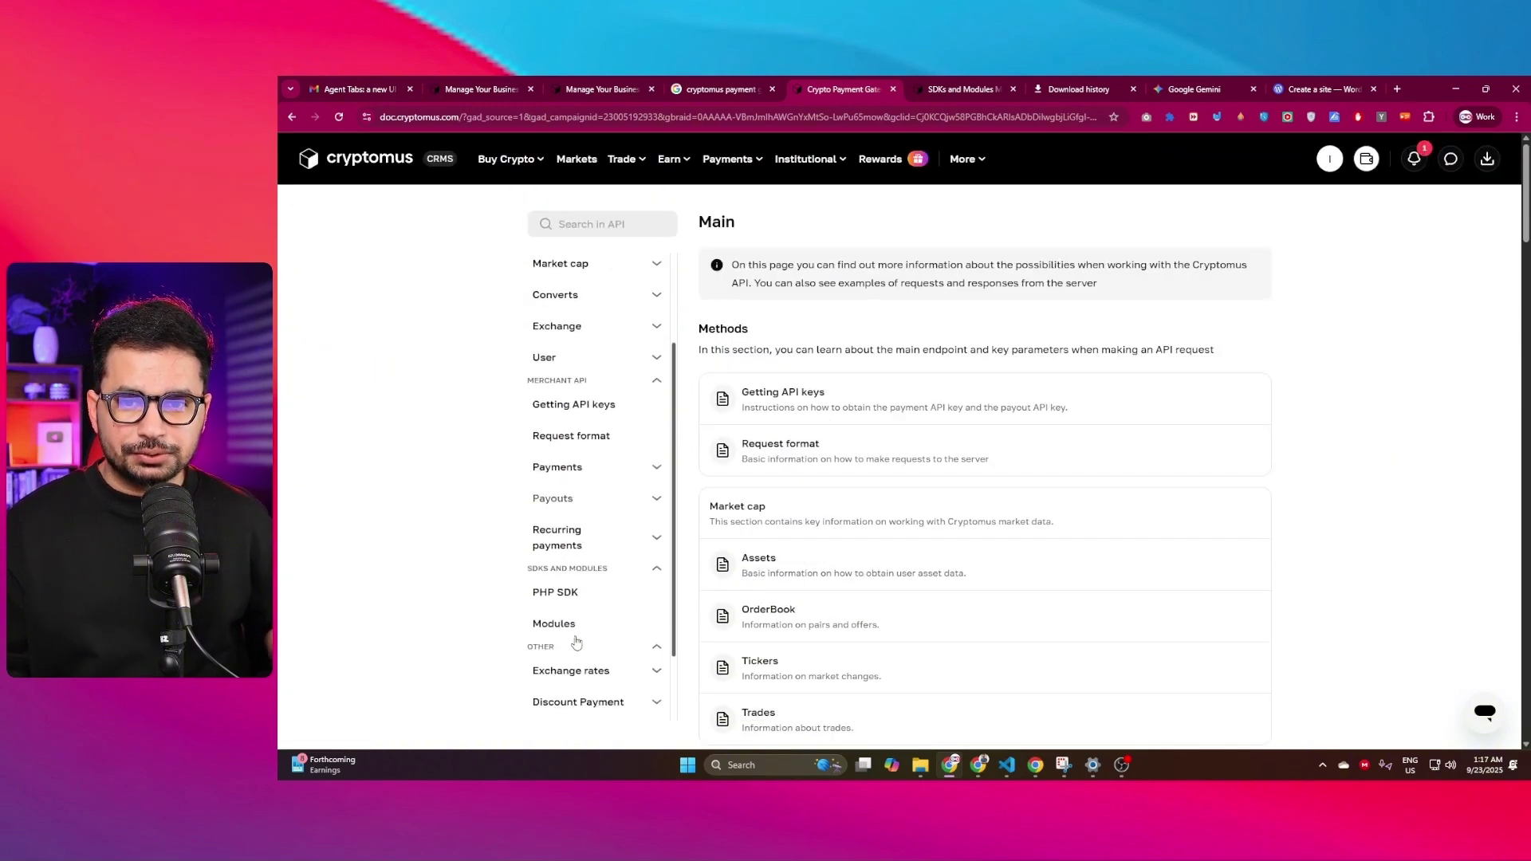
scroll(586, 606, down, 1)
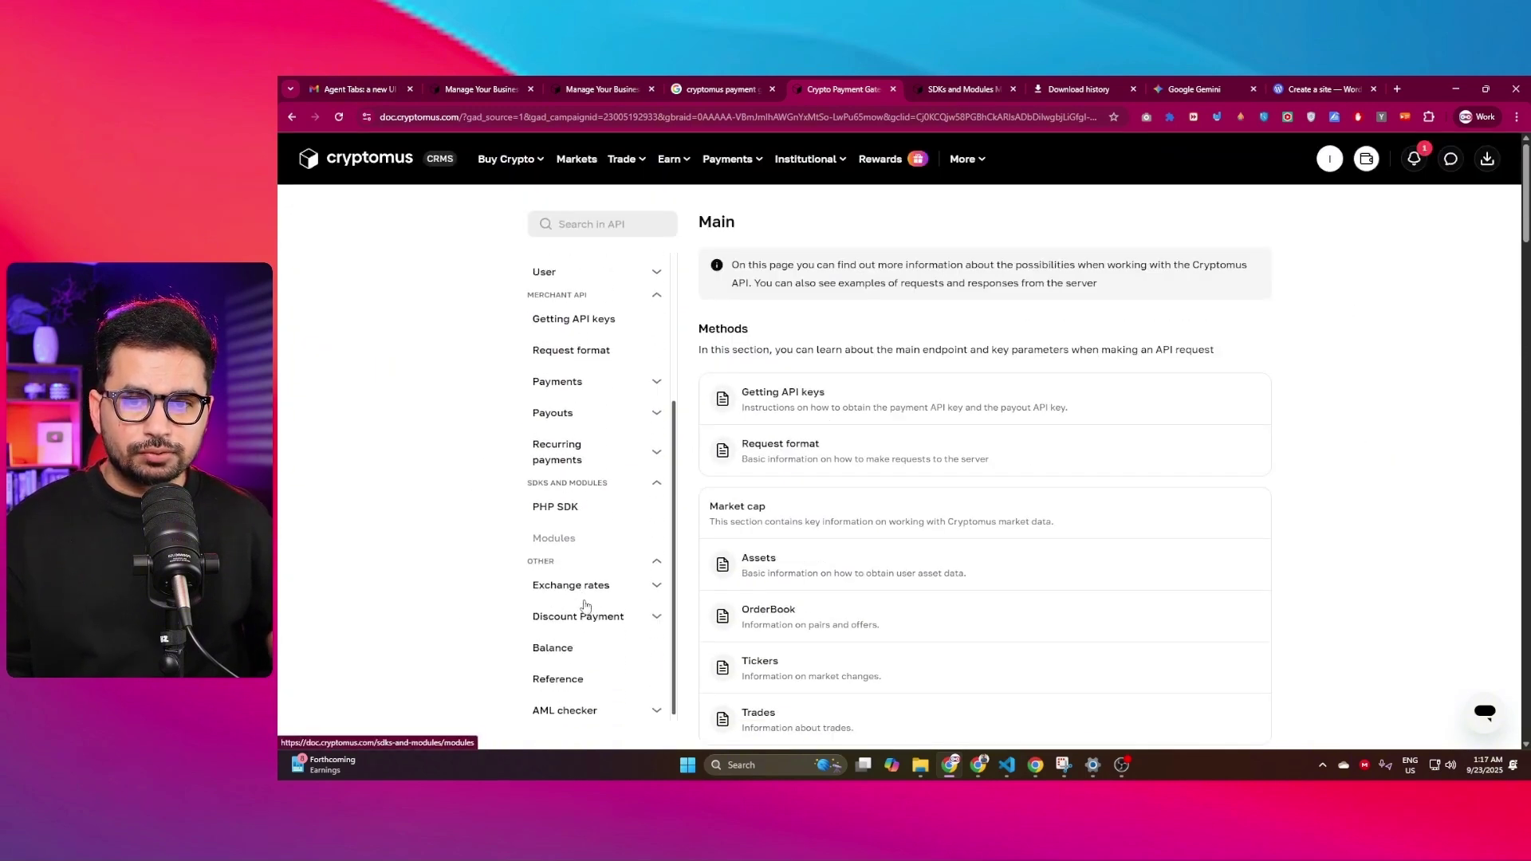
click(562, 540)
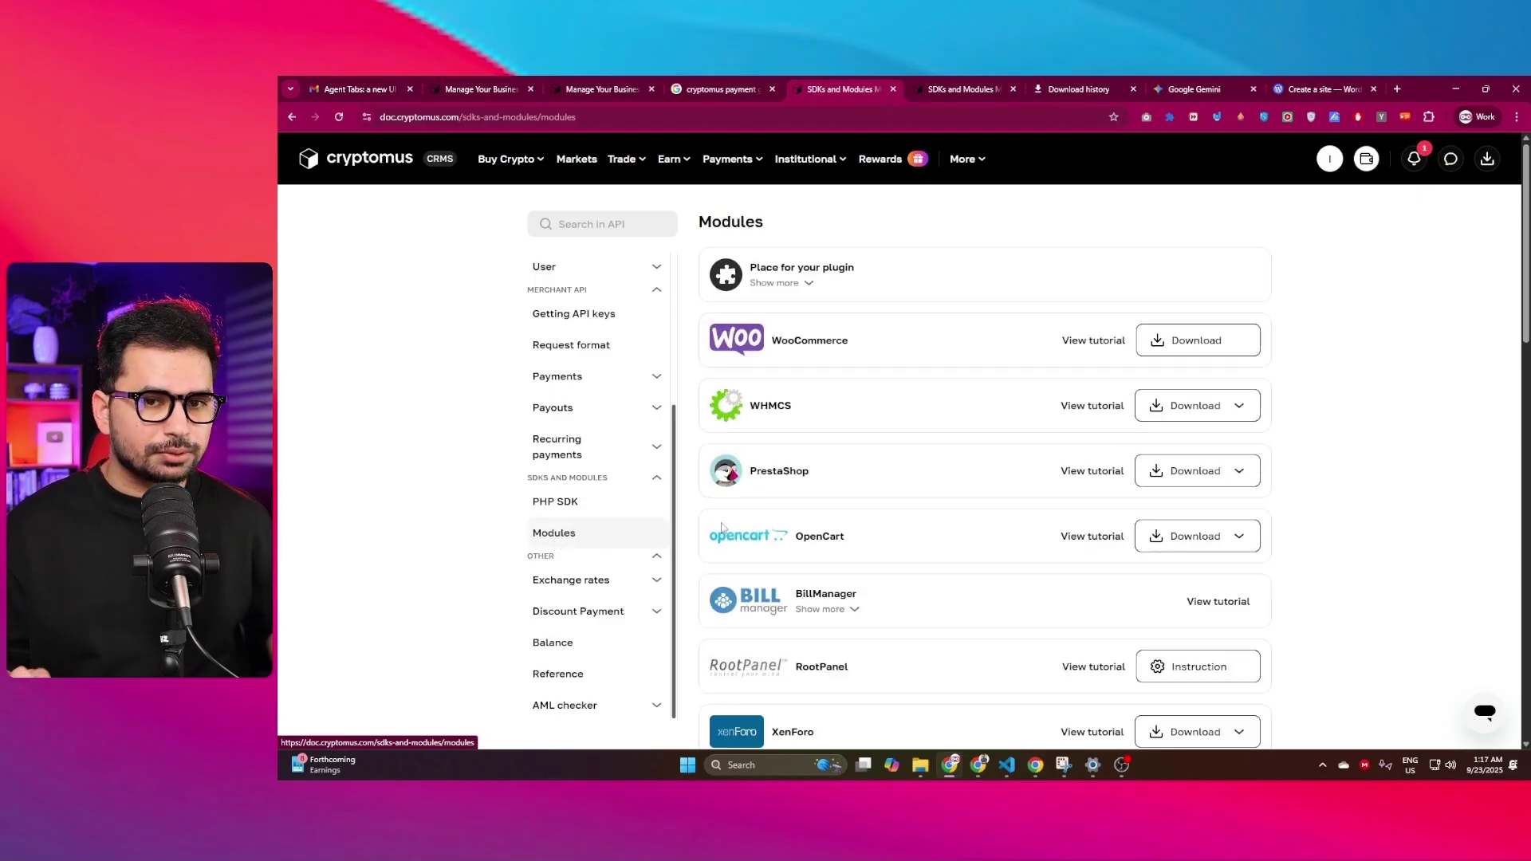
Step: Examine the list of platform plugins on the Modules page, including the WooCommerce module
scroll(1026, 421, down, 5)
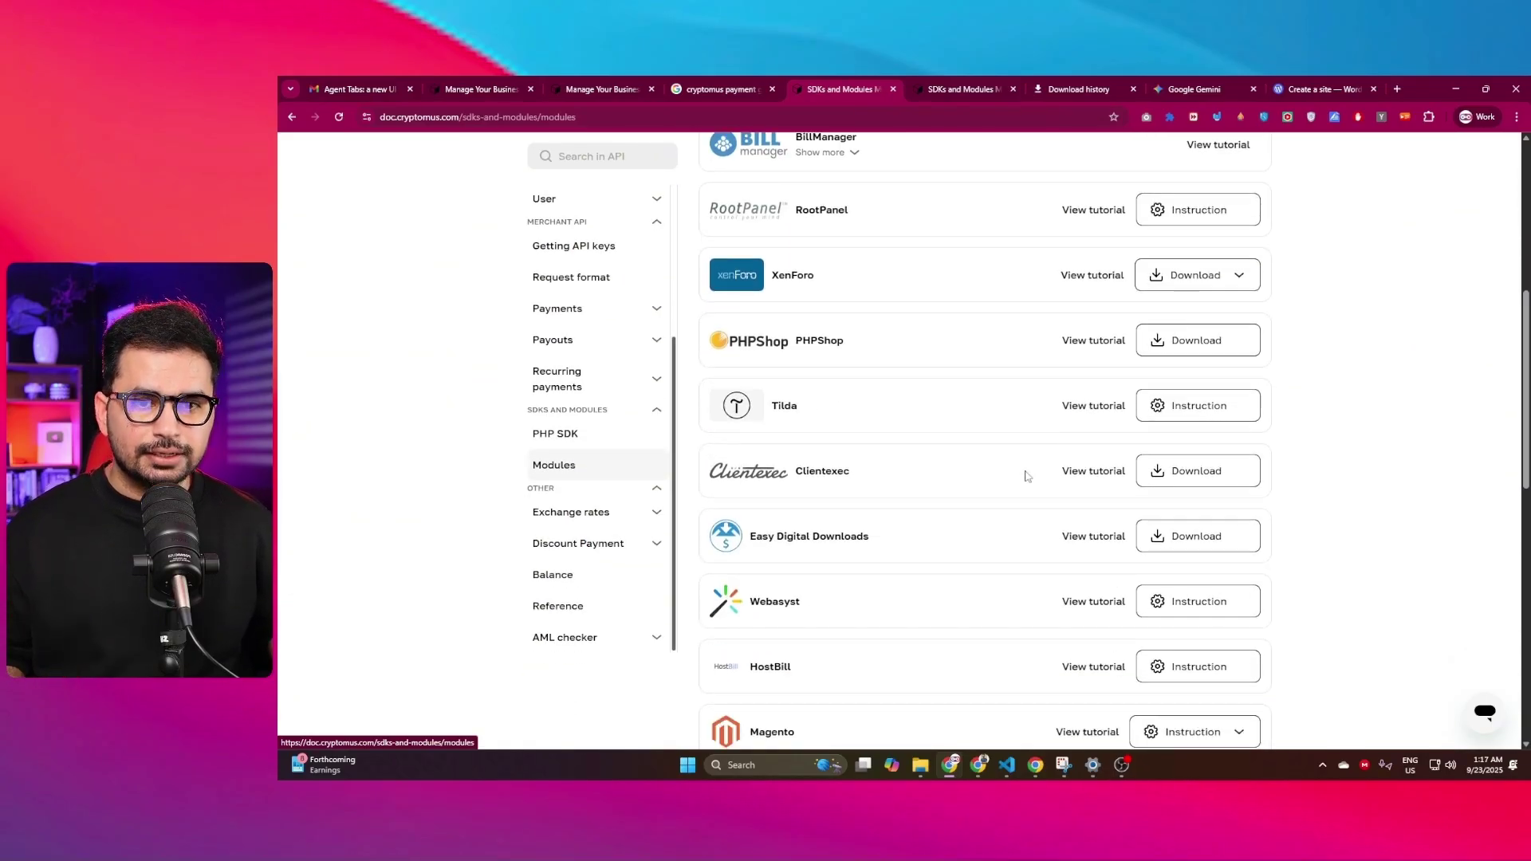
scroll(1026, 476, up, 6)
scroll(912, 410, down, 10)
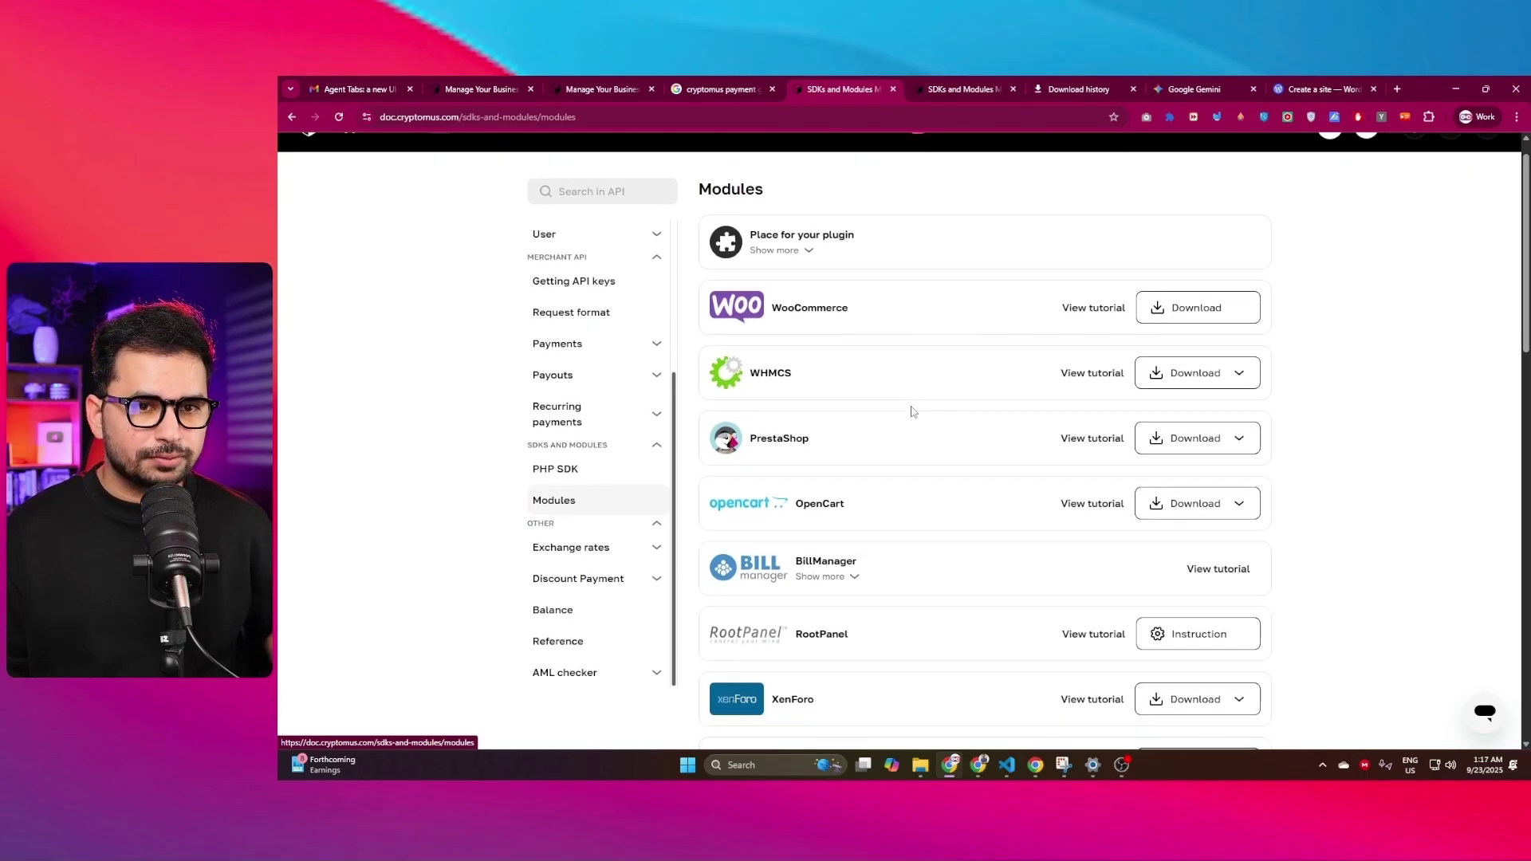
scroll(931, 423, down, 3)
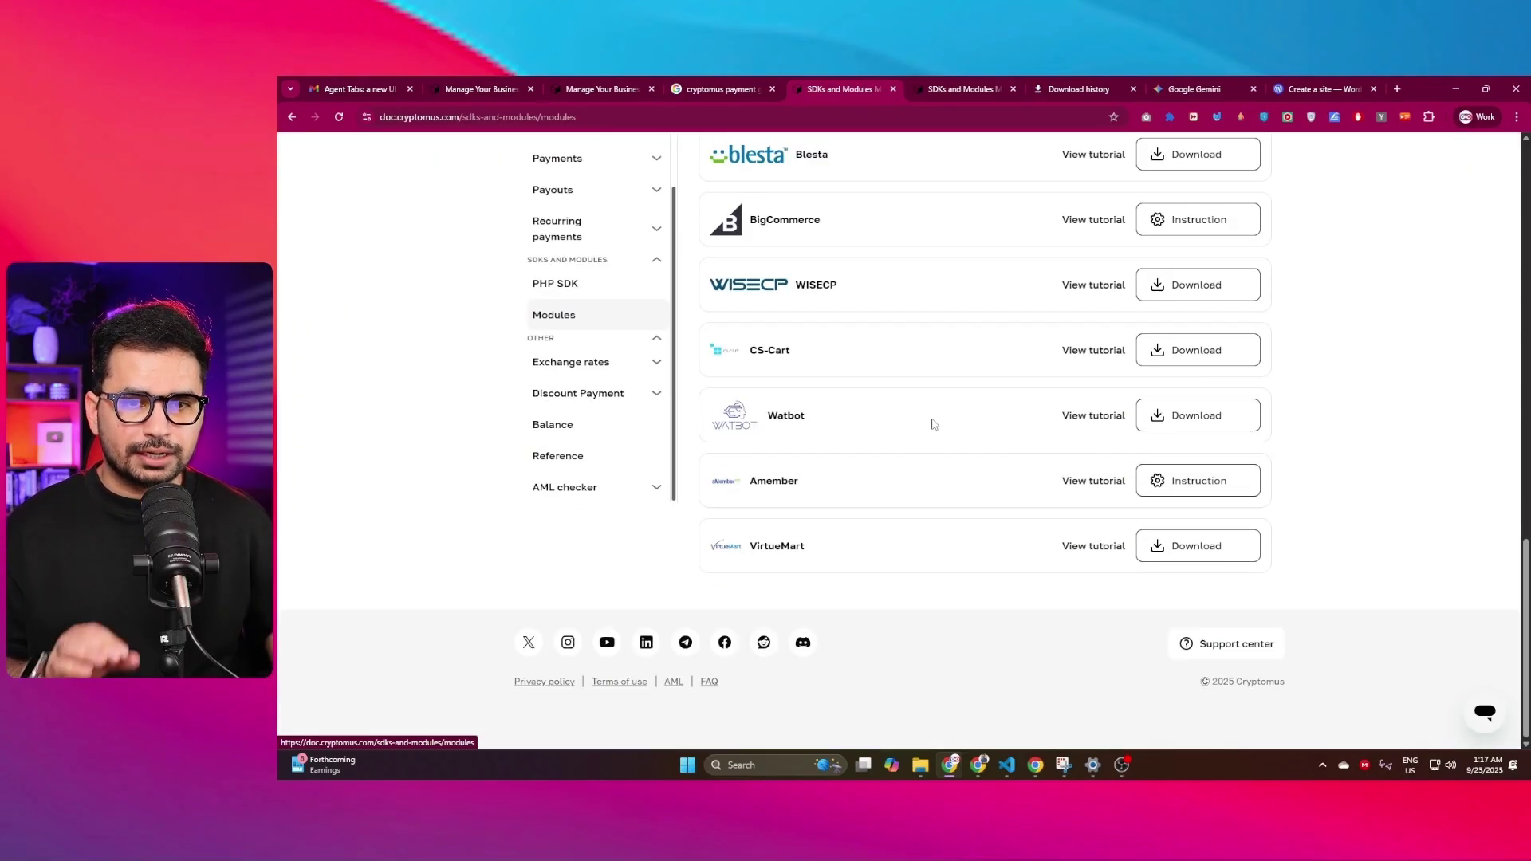
scroll(943, 462, up, 6)
scroll(945, 454, up, 8)
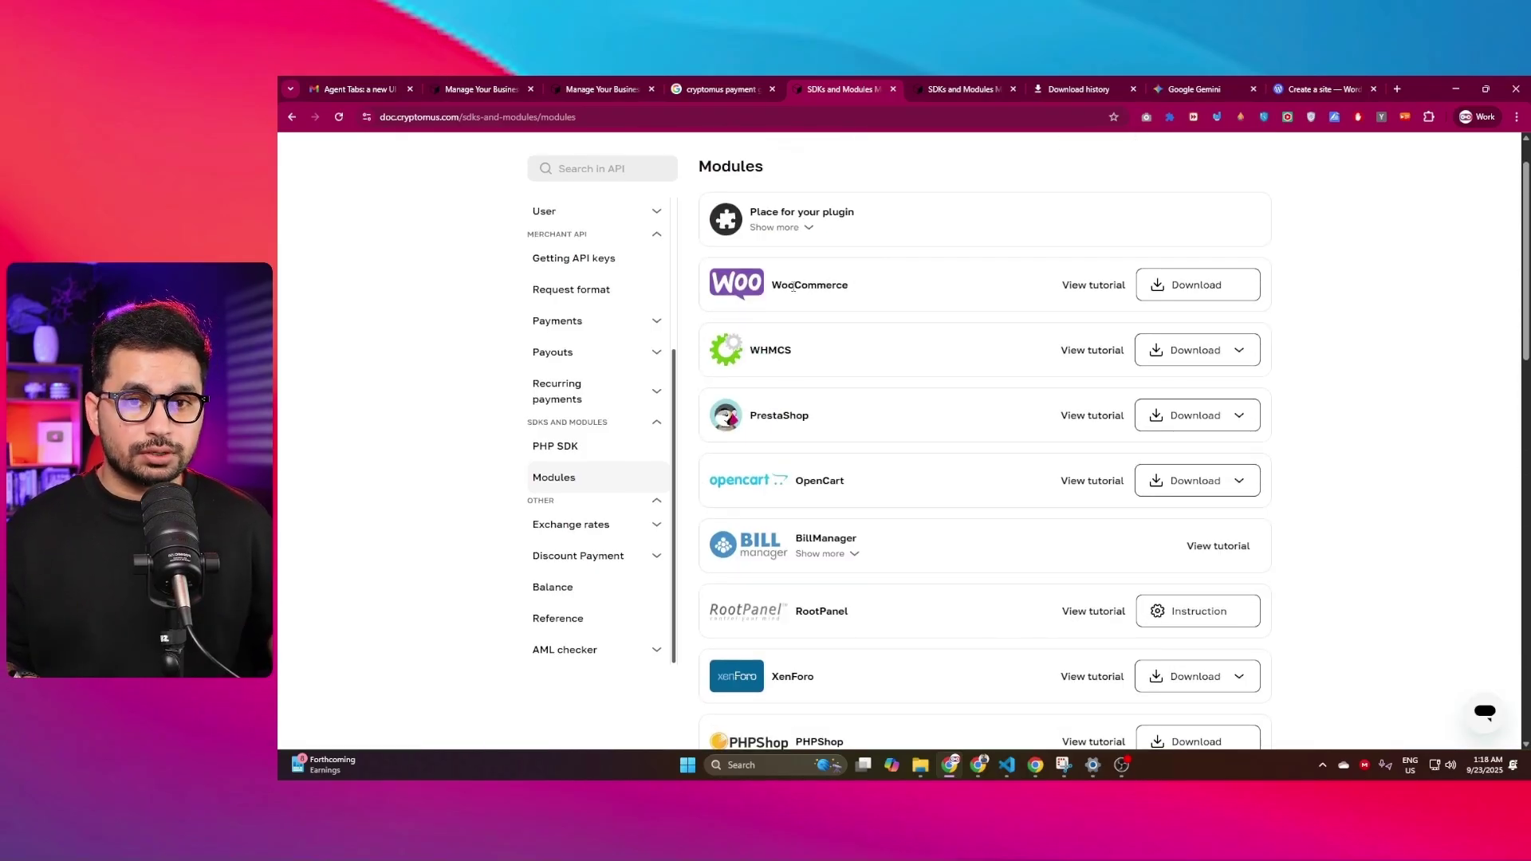
drag(773, 285, 856, 288)
click(843, 286)
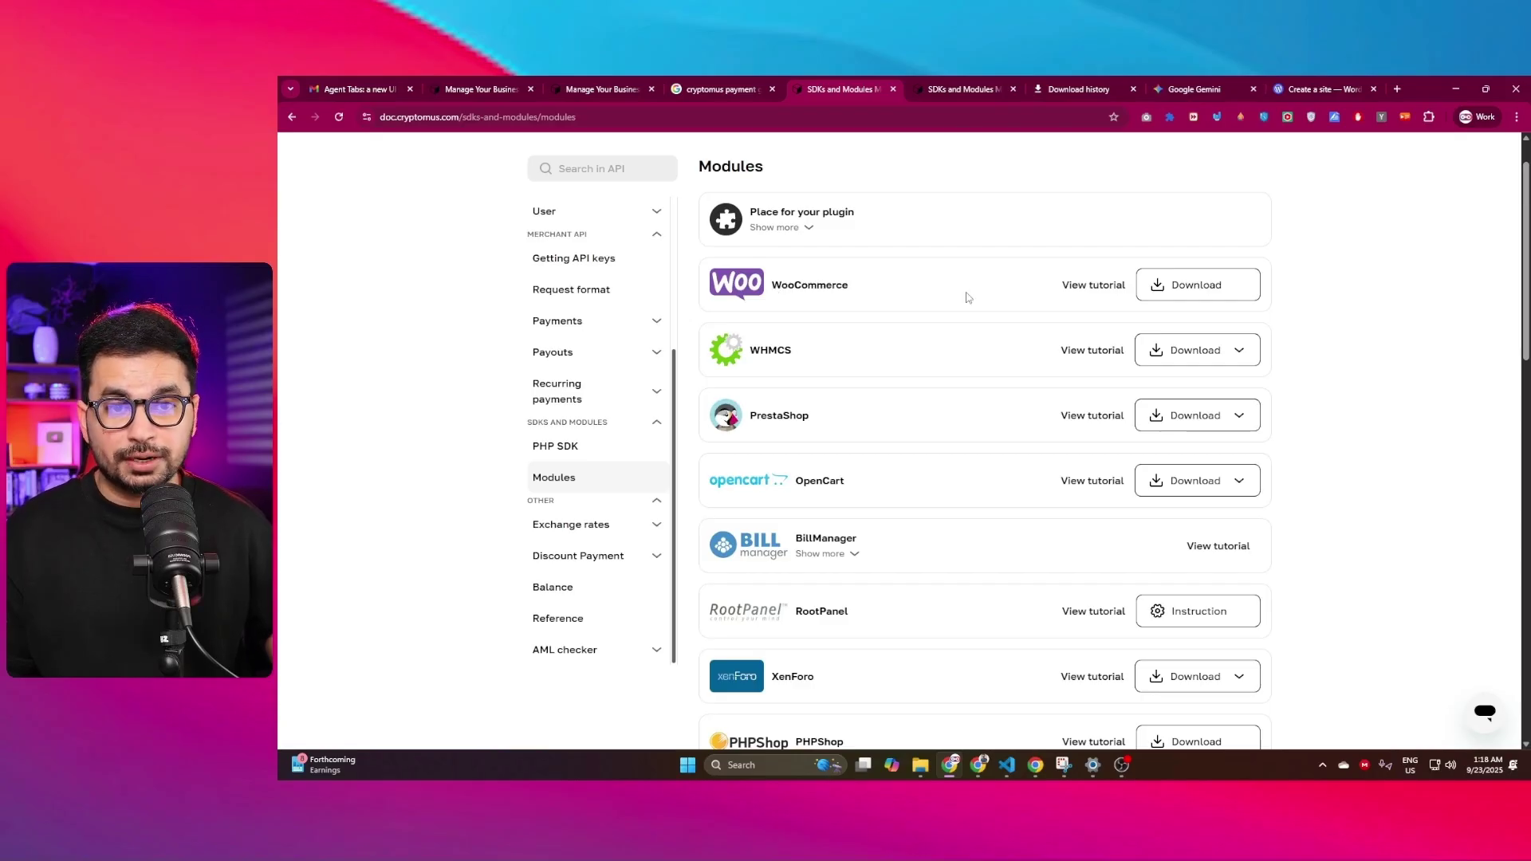
scroll(968, 298, up, 1)
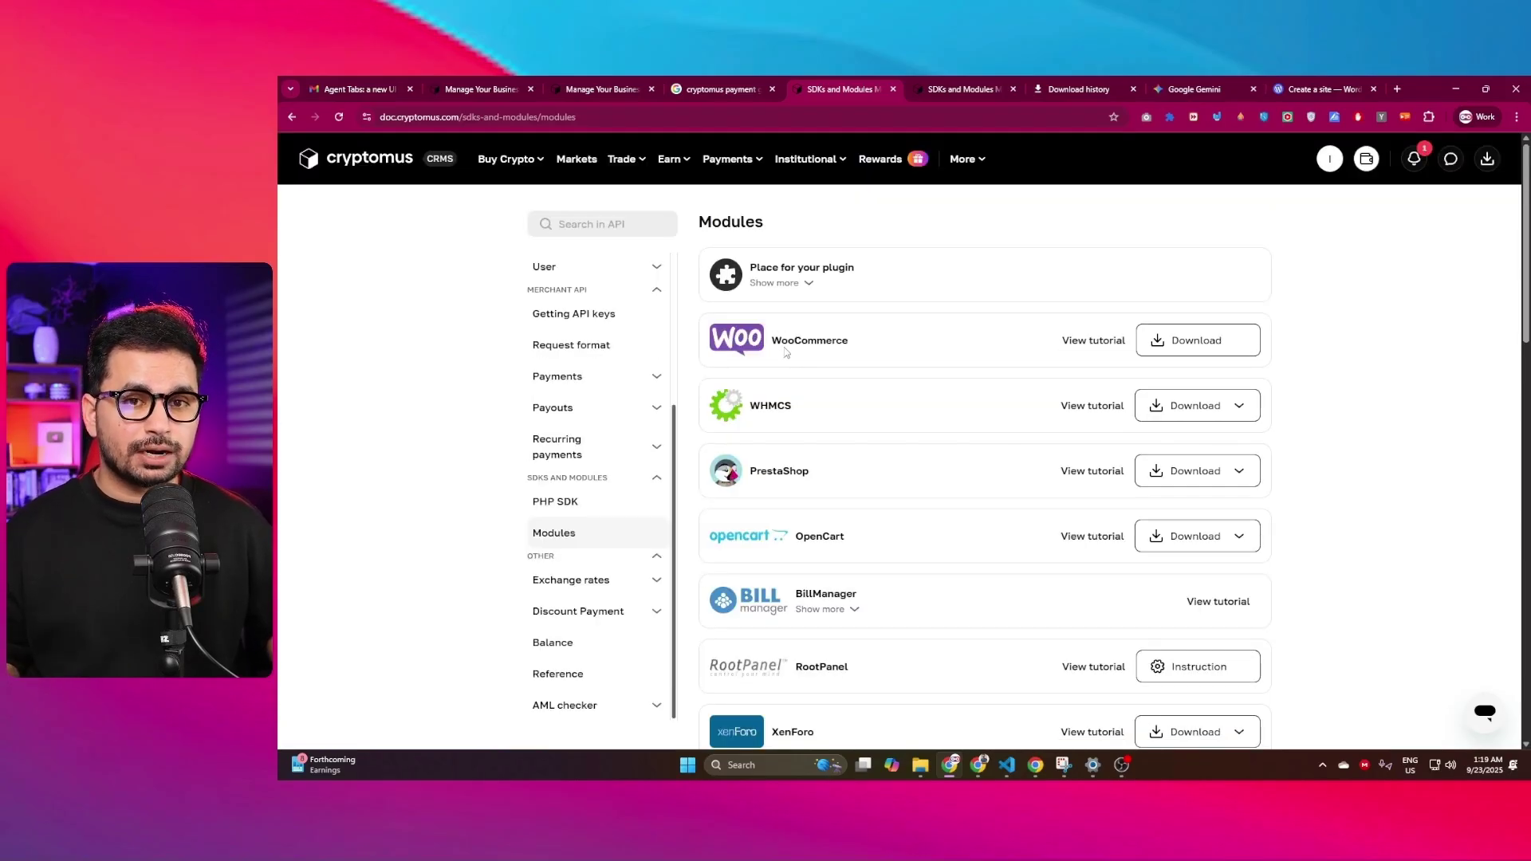
Step: Look through the rest of the Modules list, including OpenCart, XenForo, Magento and BigCommerce, and return to the WooCommerce module
scroll(772, 275, down, 1)
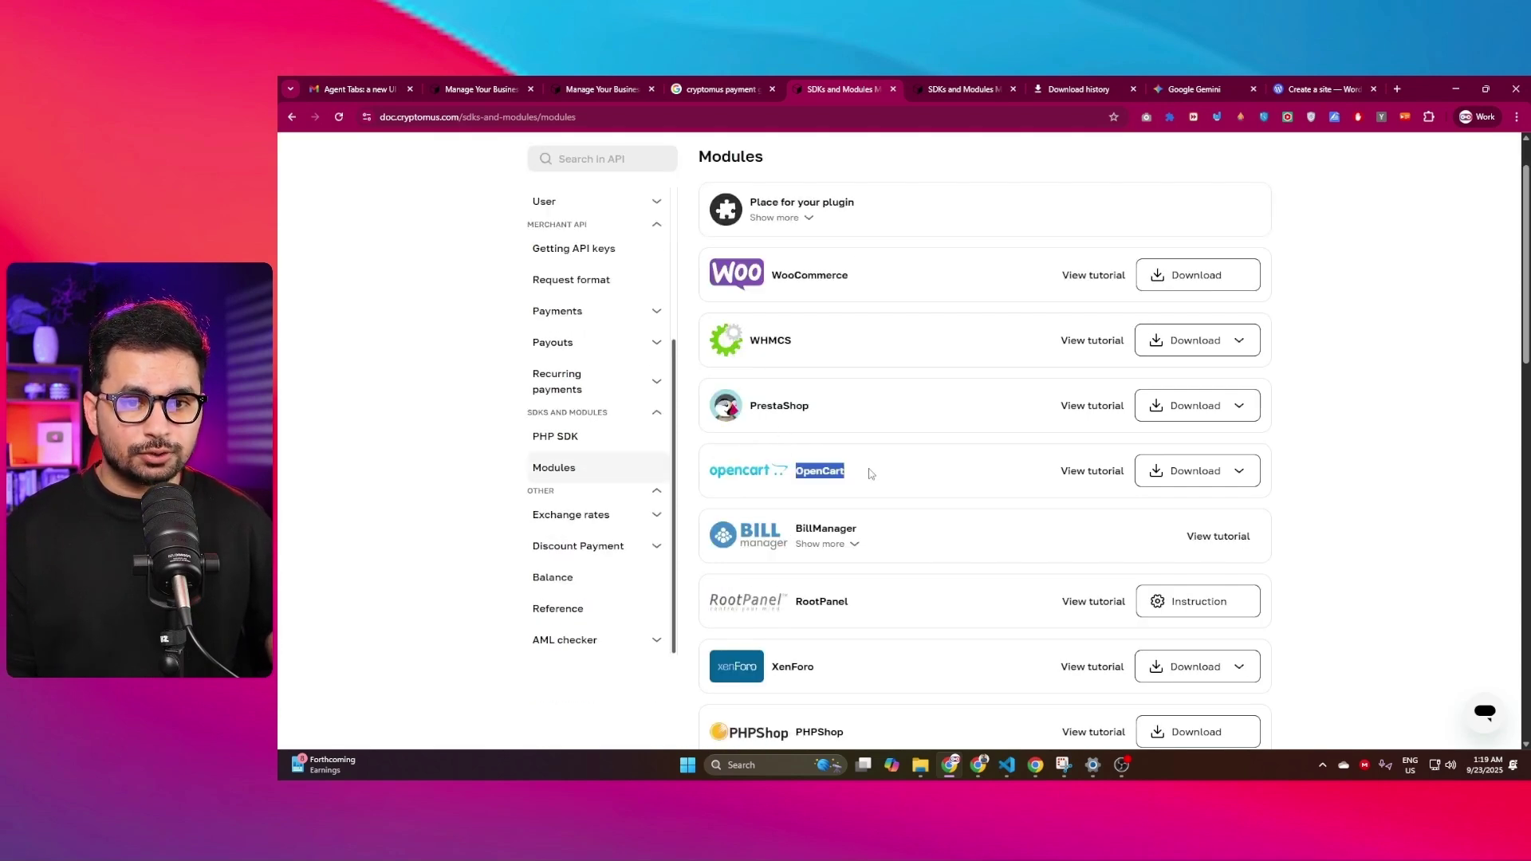
scroll(877, 519, down, 2)
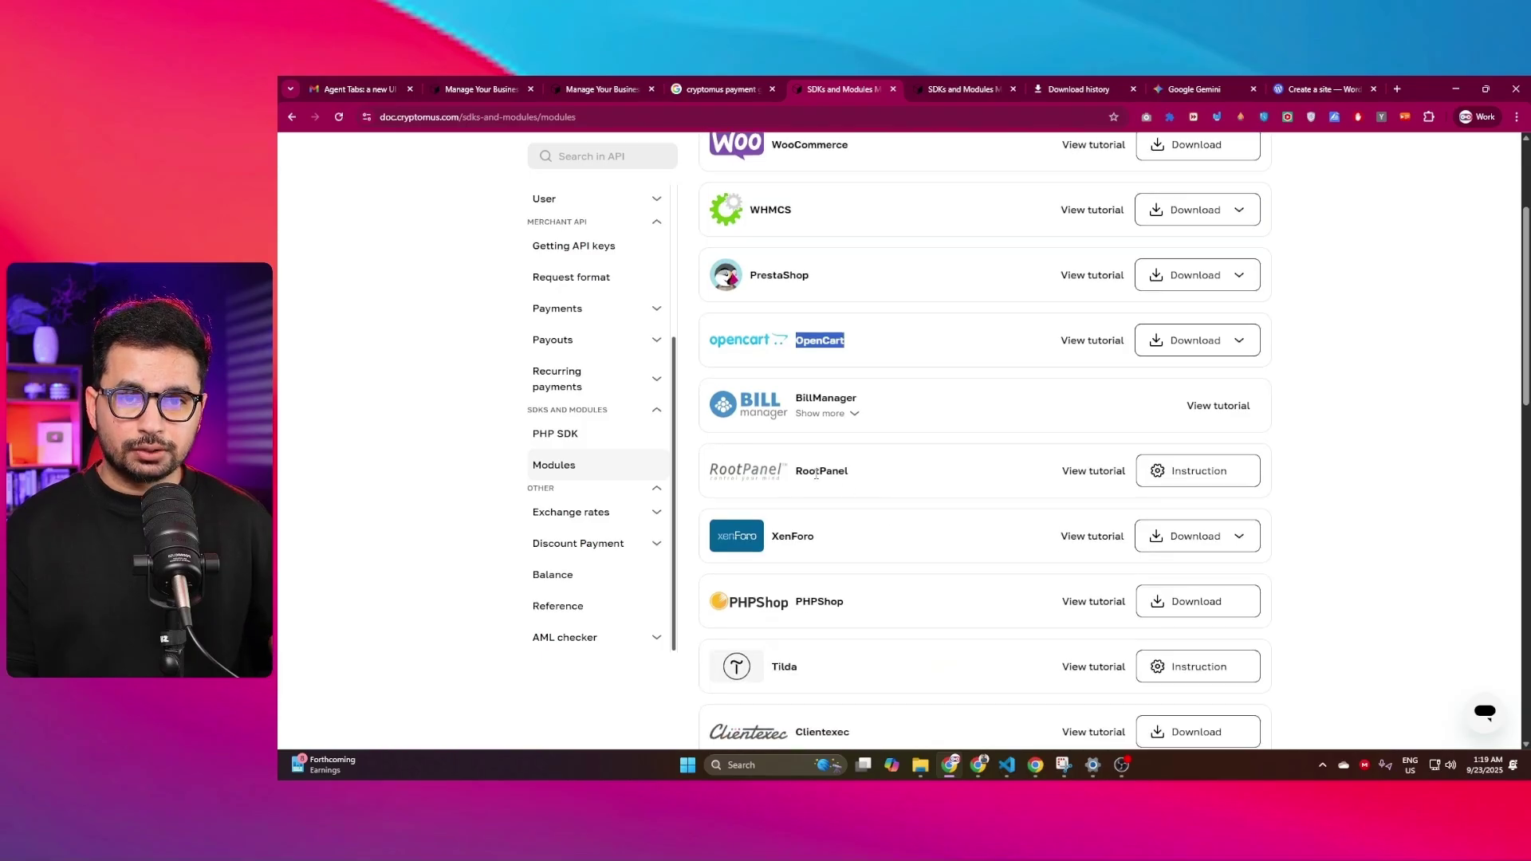
drag(808, 471, 869, 479)
drag(778, 540, 854, 544)
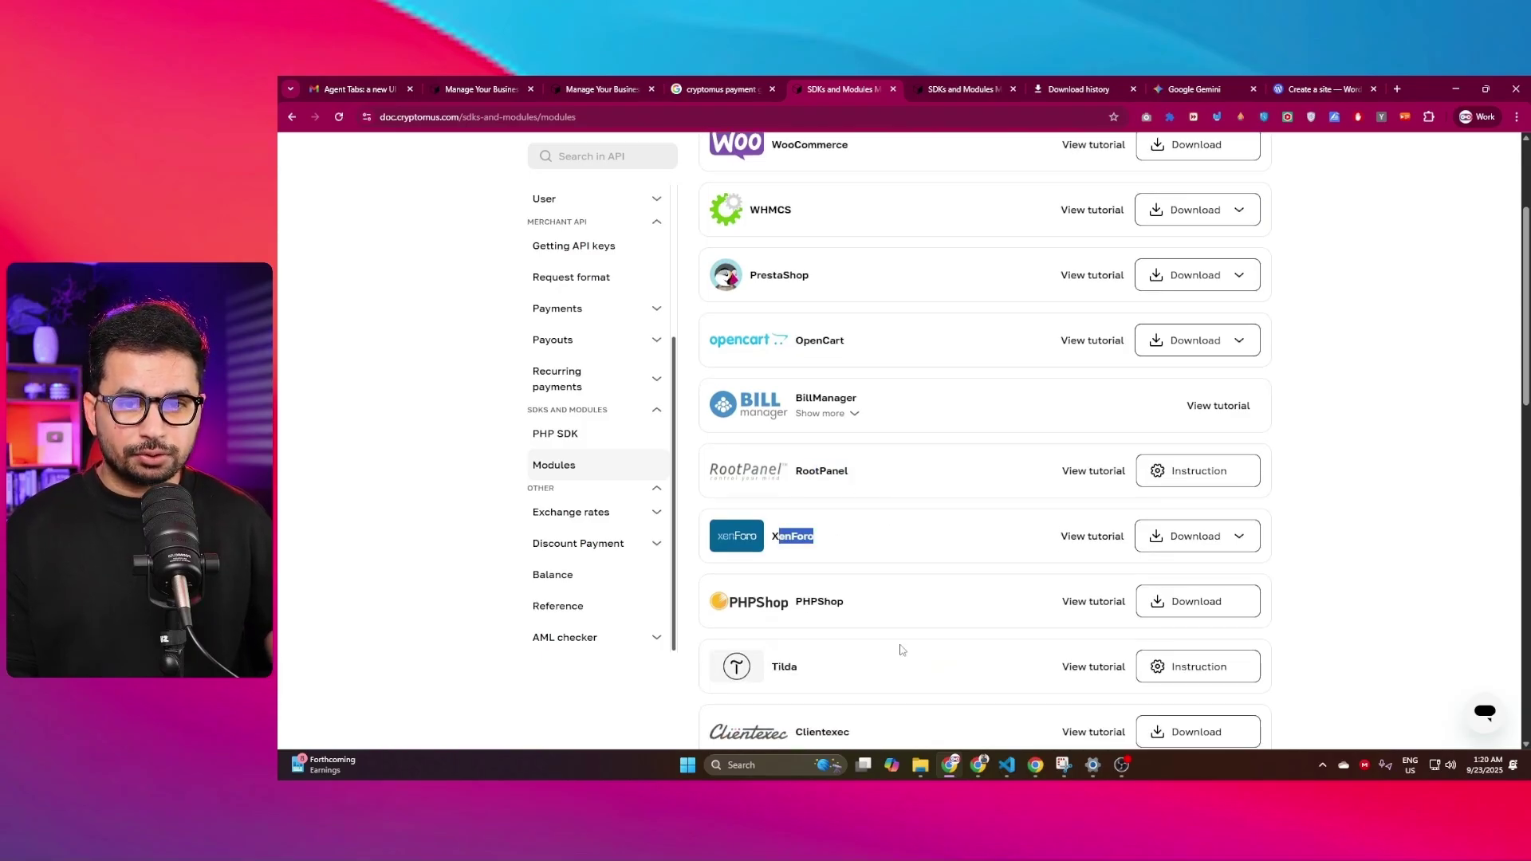
scroll(863, 610, down, 2)
click(800, 473)
scroll(853, 483, down, 2)
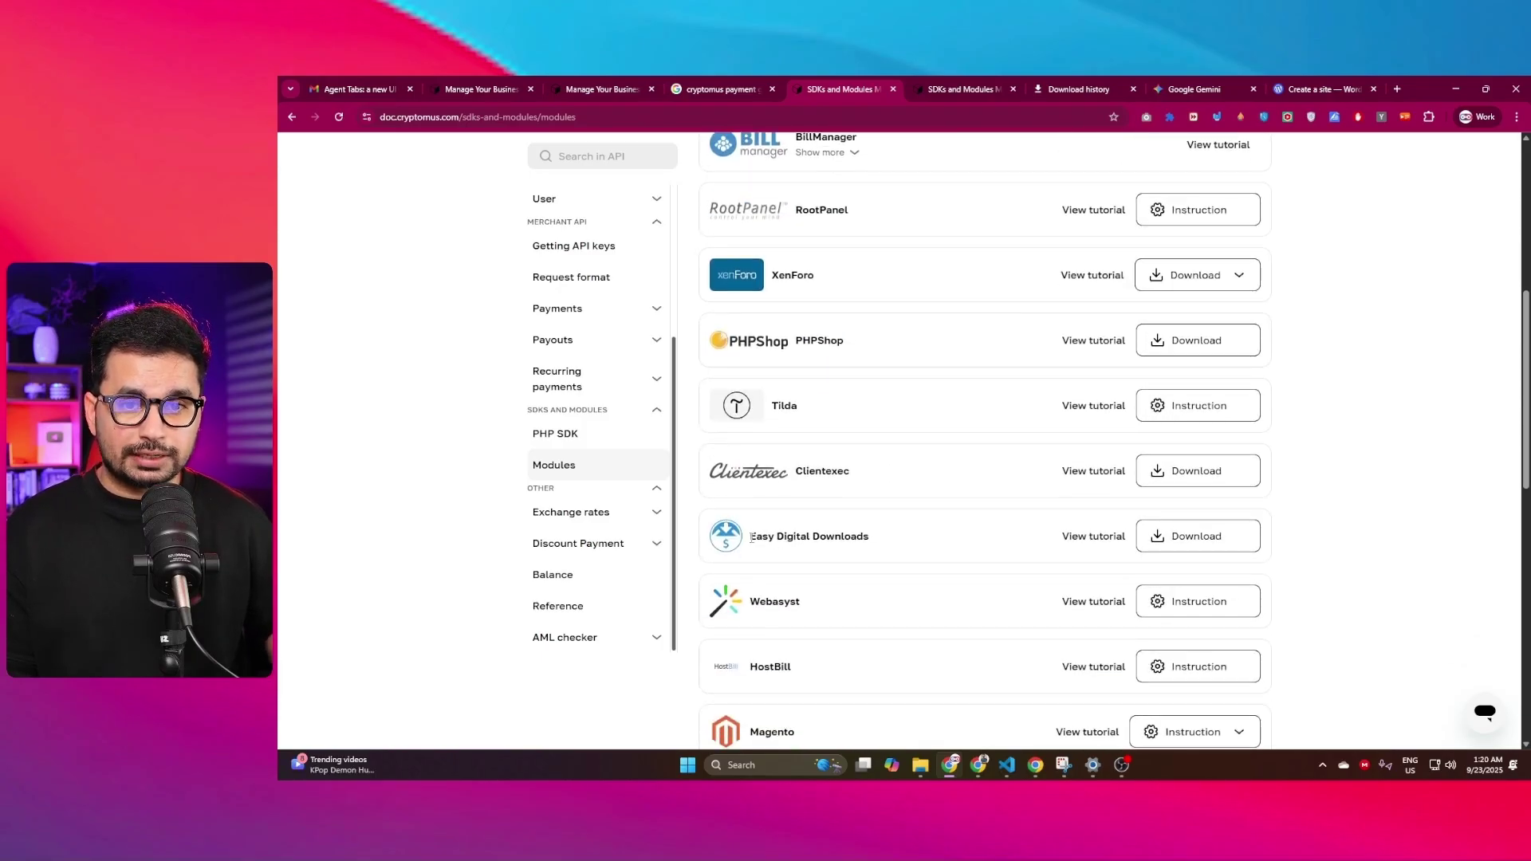
scroll(945, 553, down, 4)
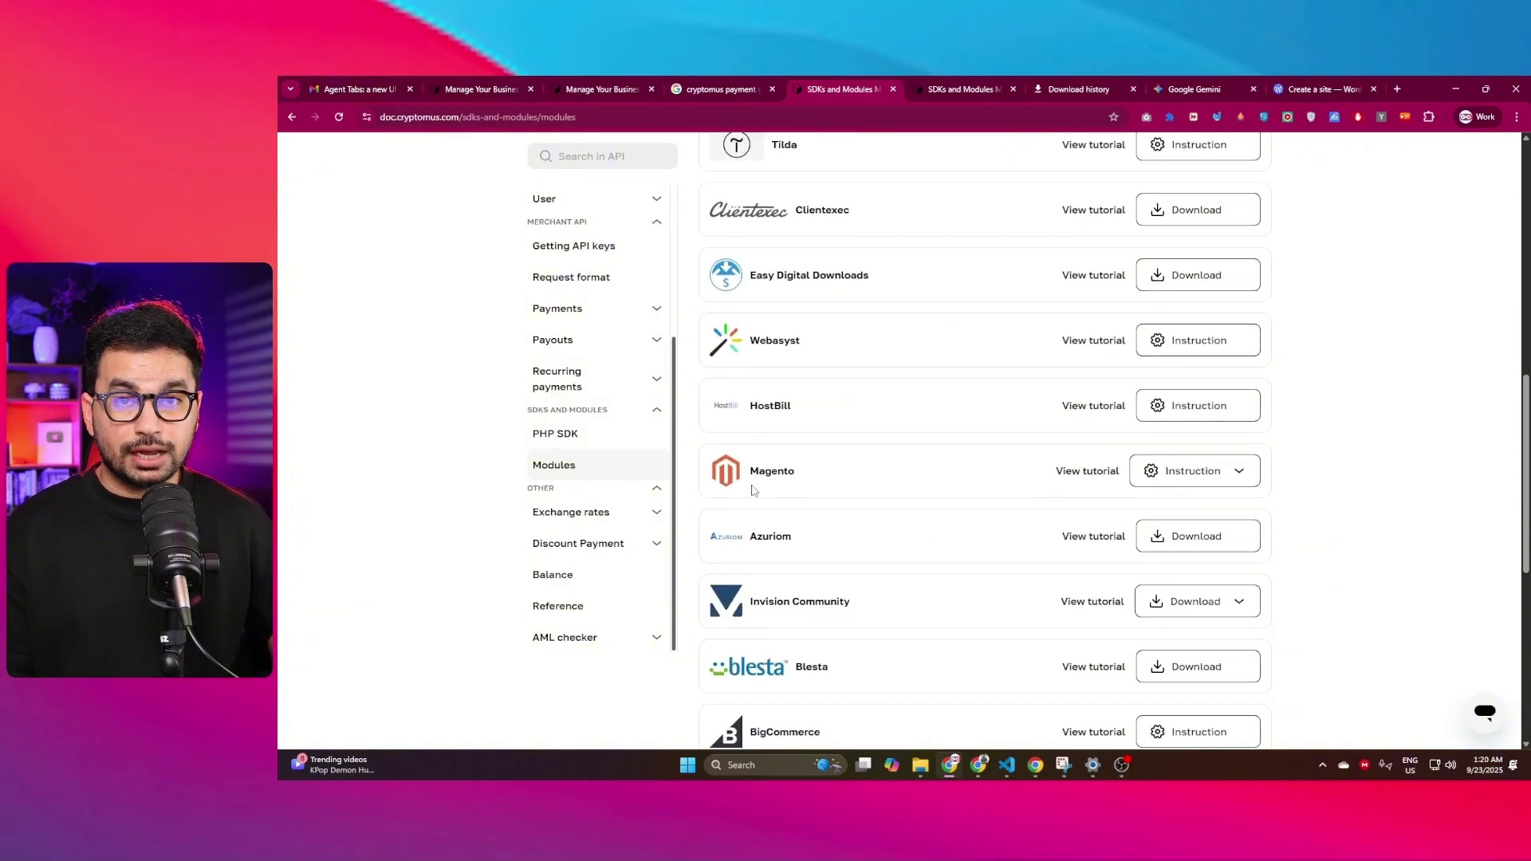
scroll(797, 501, down, 4)
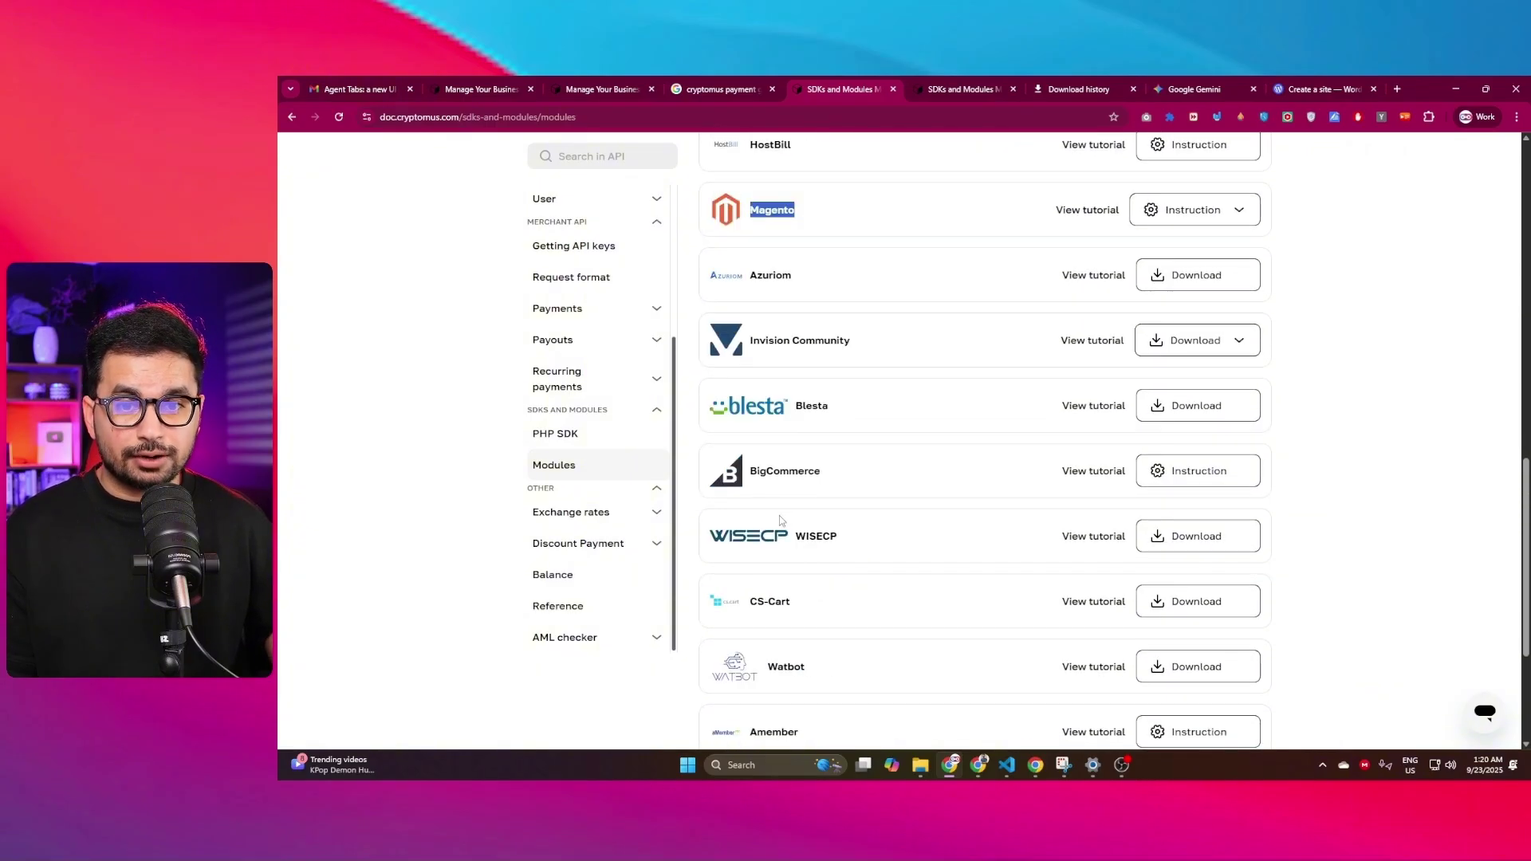
double_click(756, 475)
scroll(885, 529, up, 5)
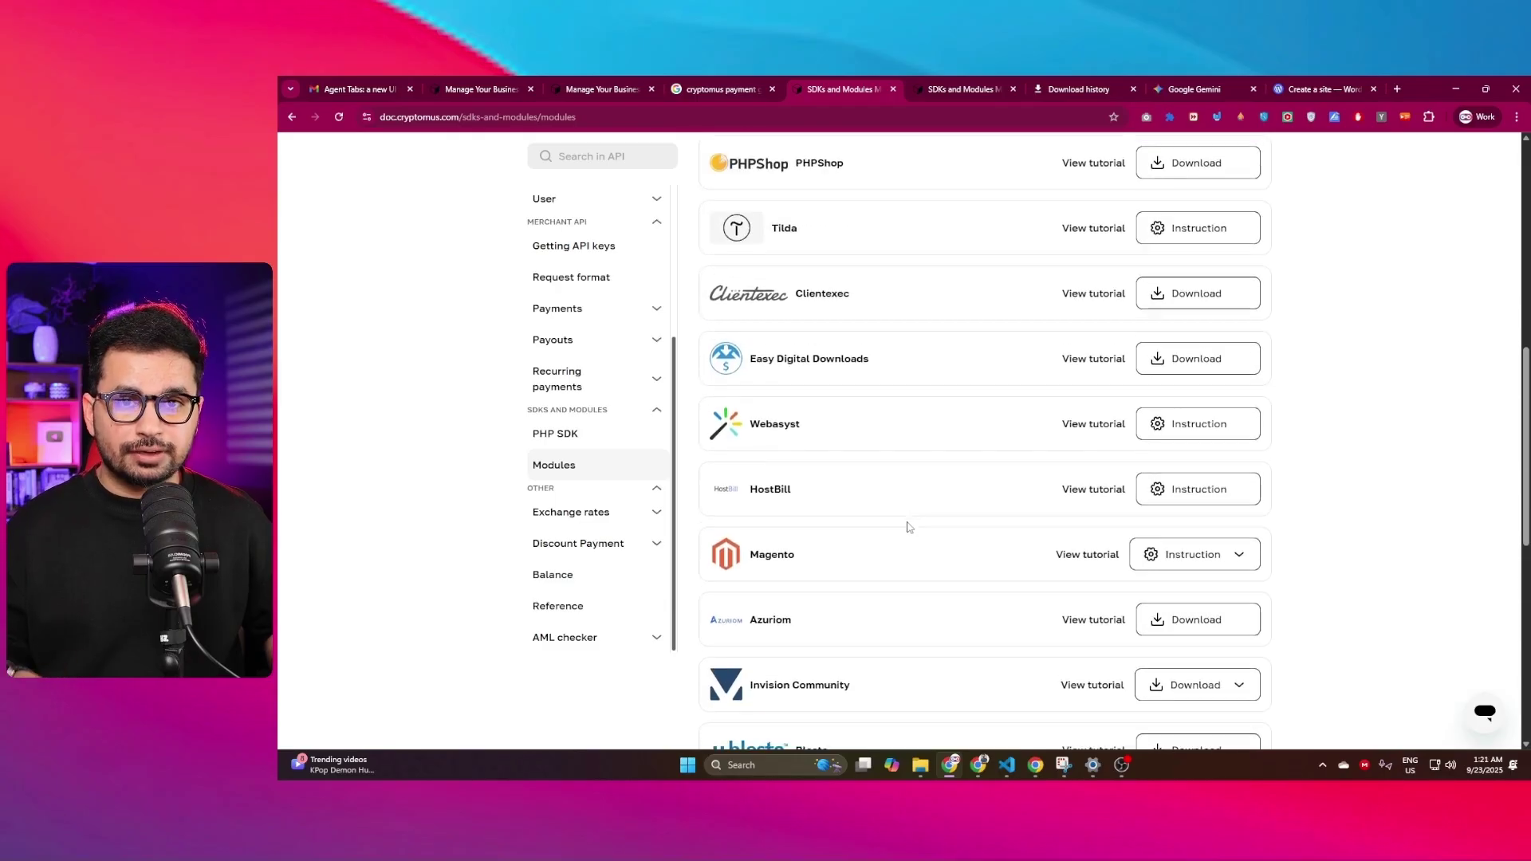
scroll(907, 526, up, 9)
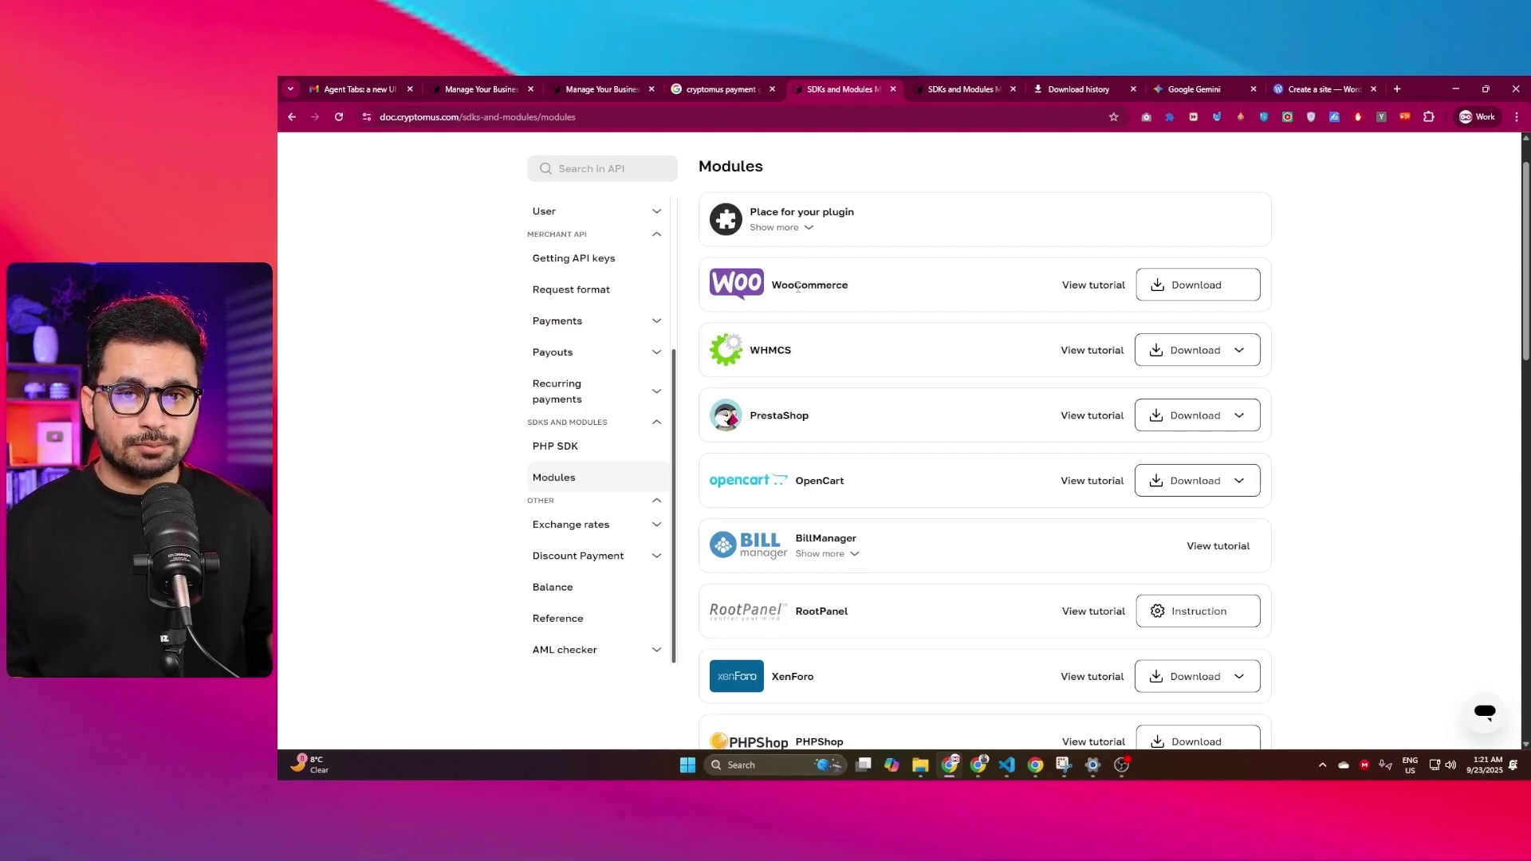
Step: Open the WooCommerce module's tutorial and review how to download and set up the WordPress payment plugin
ctrl+click(1076, 292)
click(900, 83)
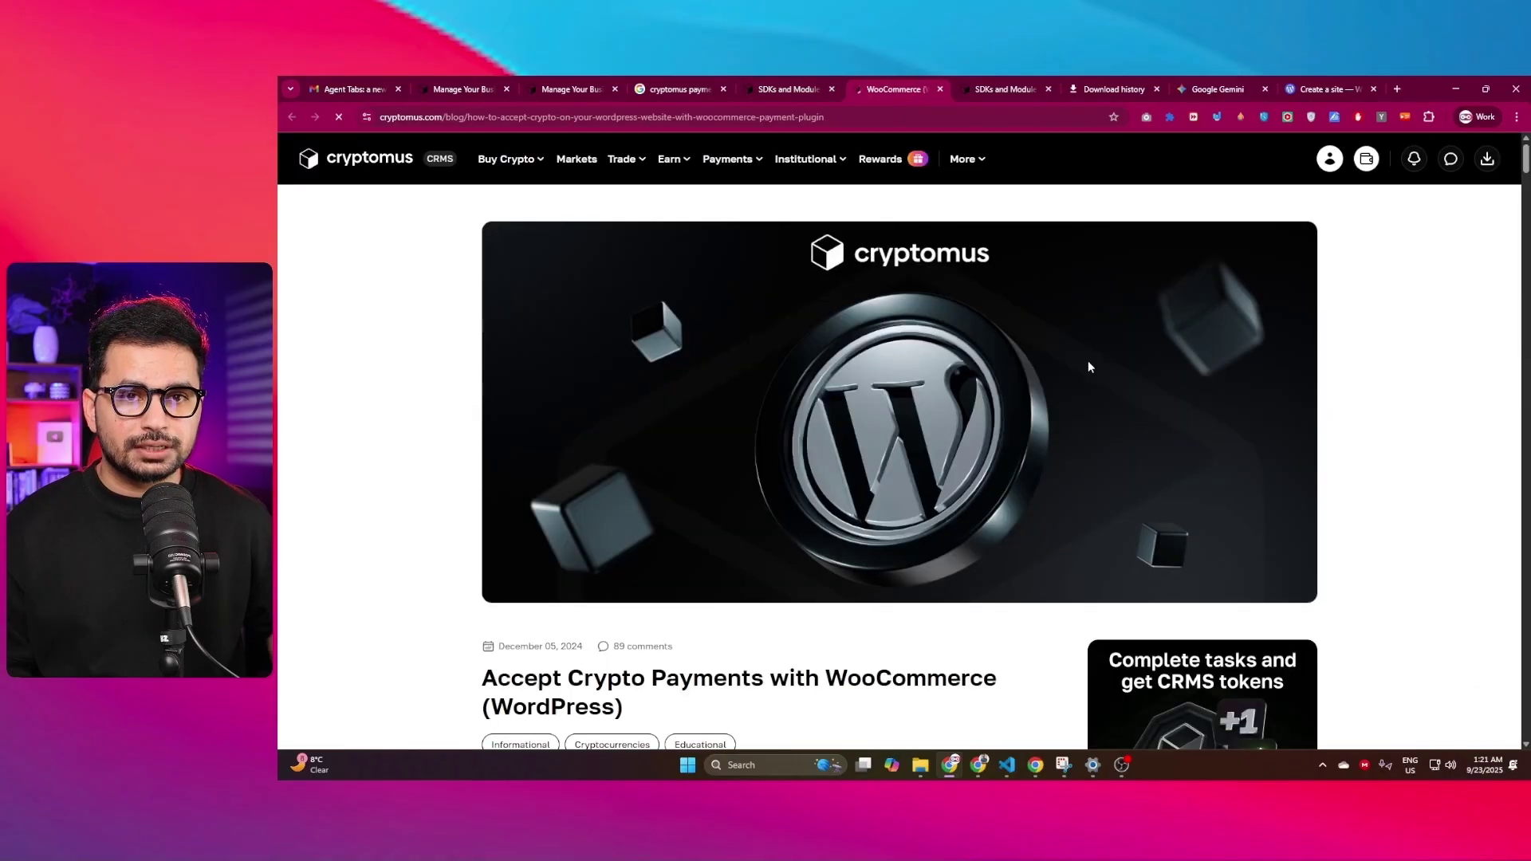
scroll(941, 343, down, 10)
scroll(941, 342, down, 9)
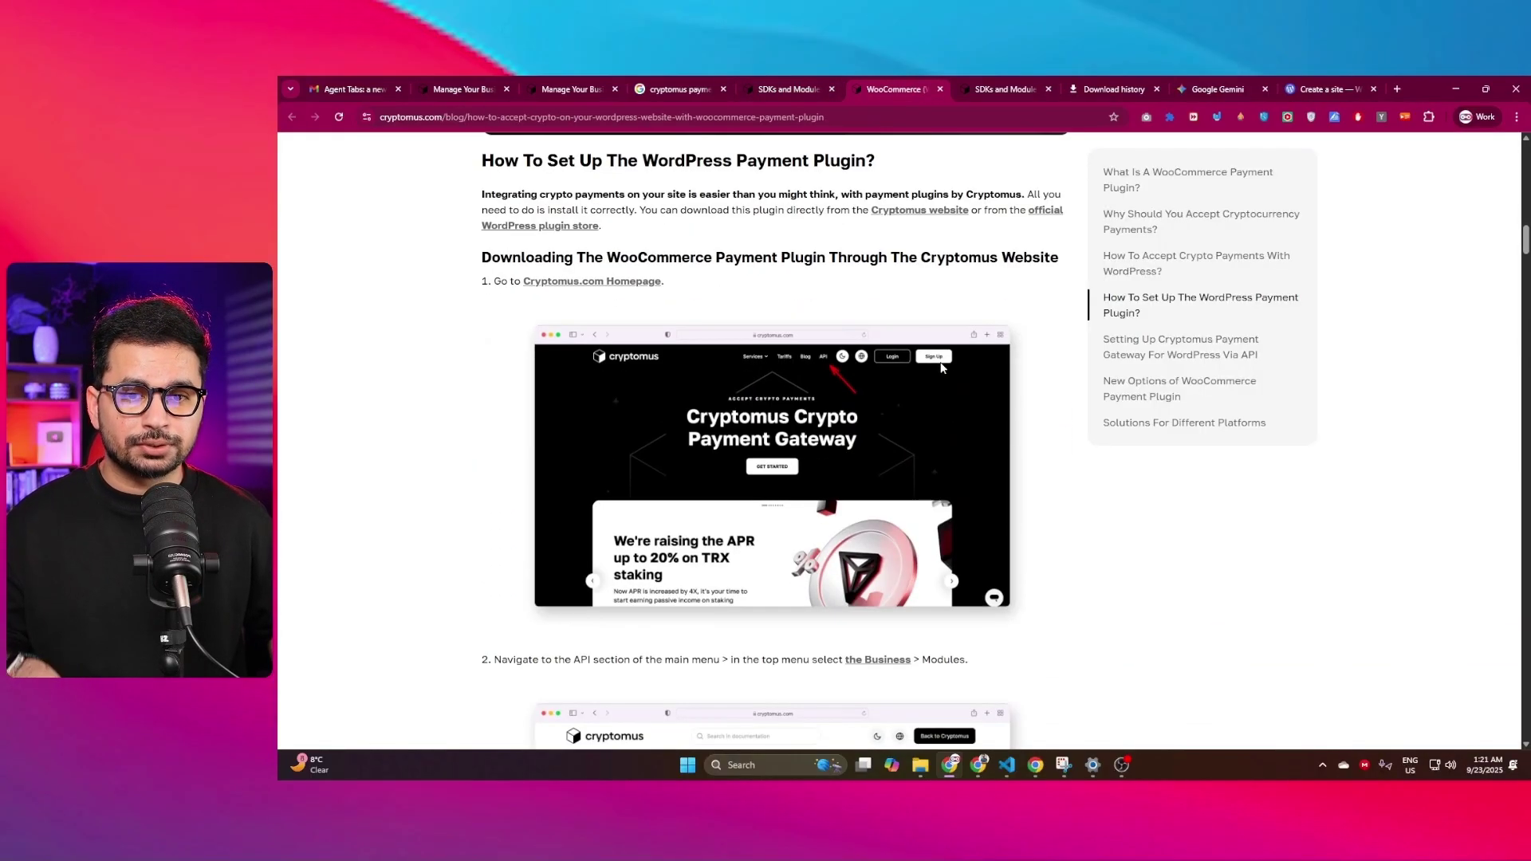
scroll(939, 357, down, 6)
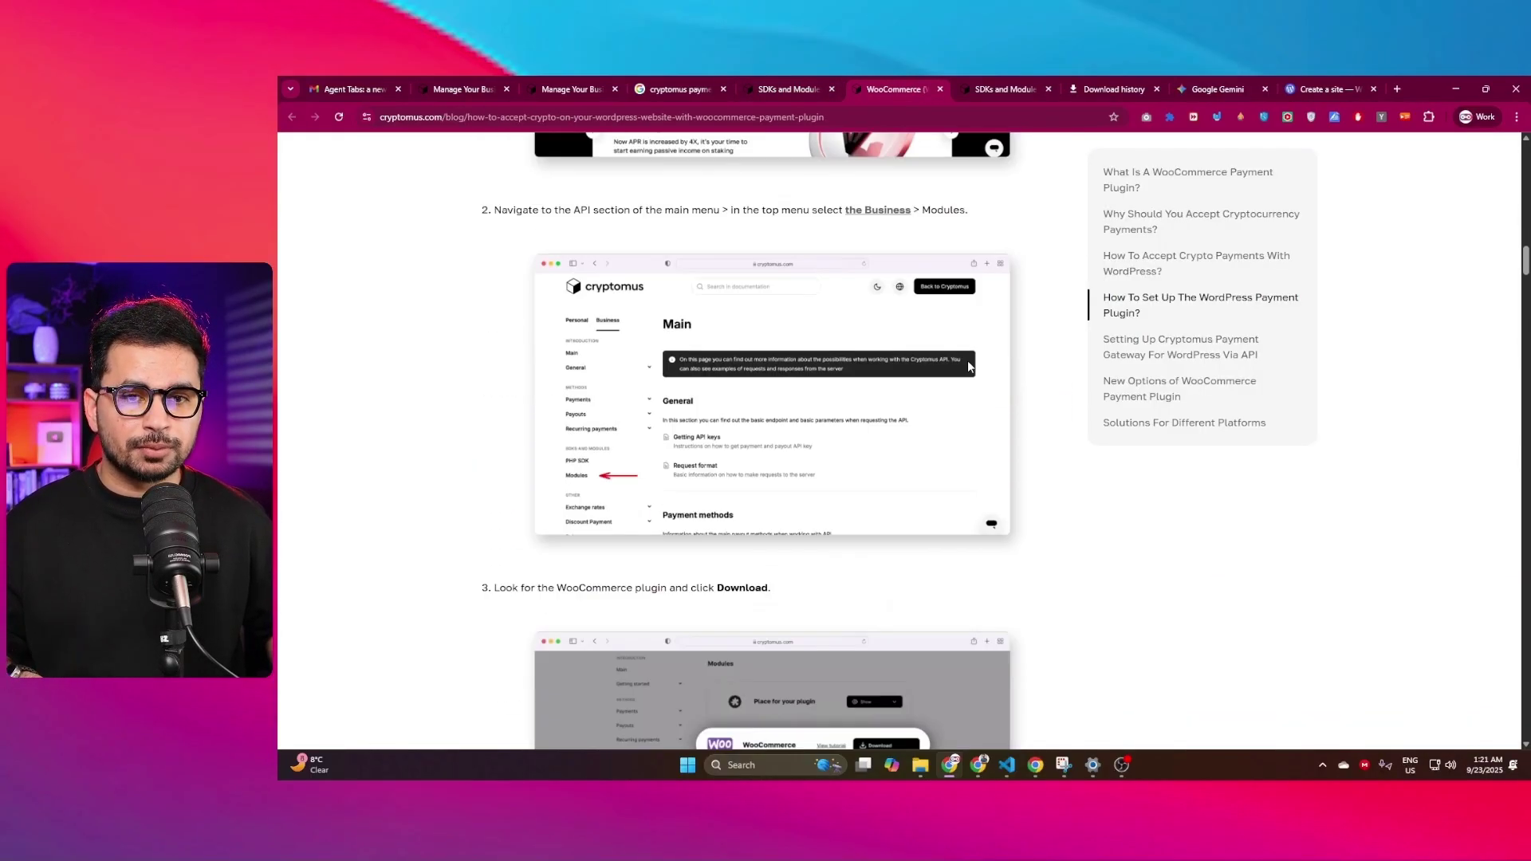
scroll(883, 378, down, 10)
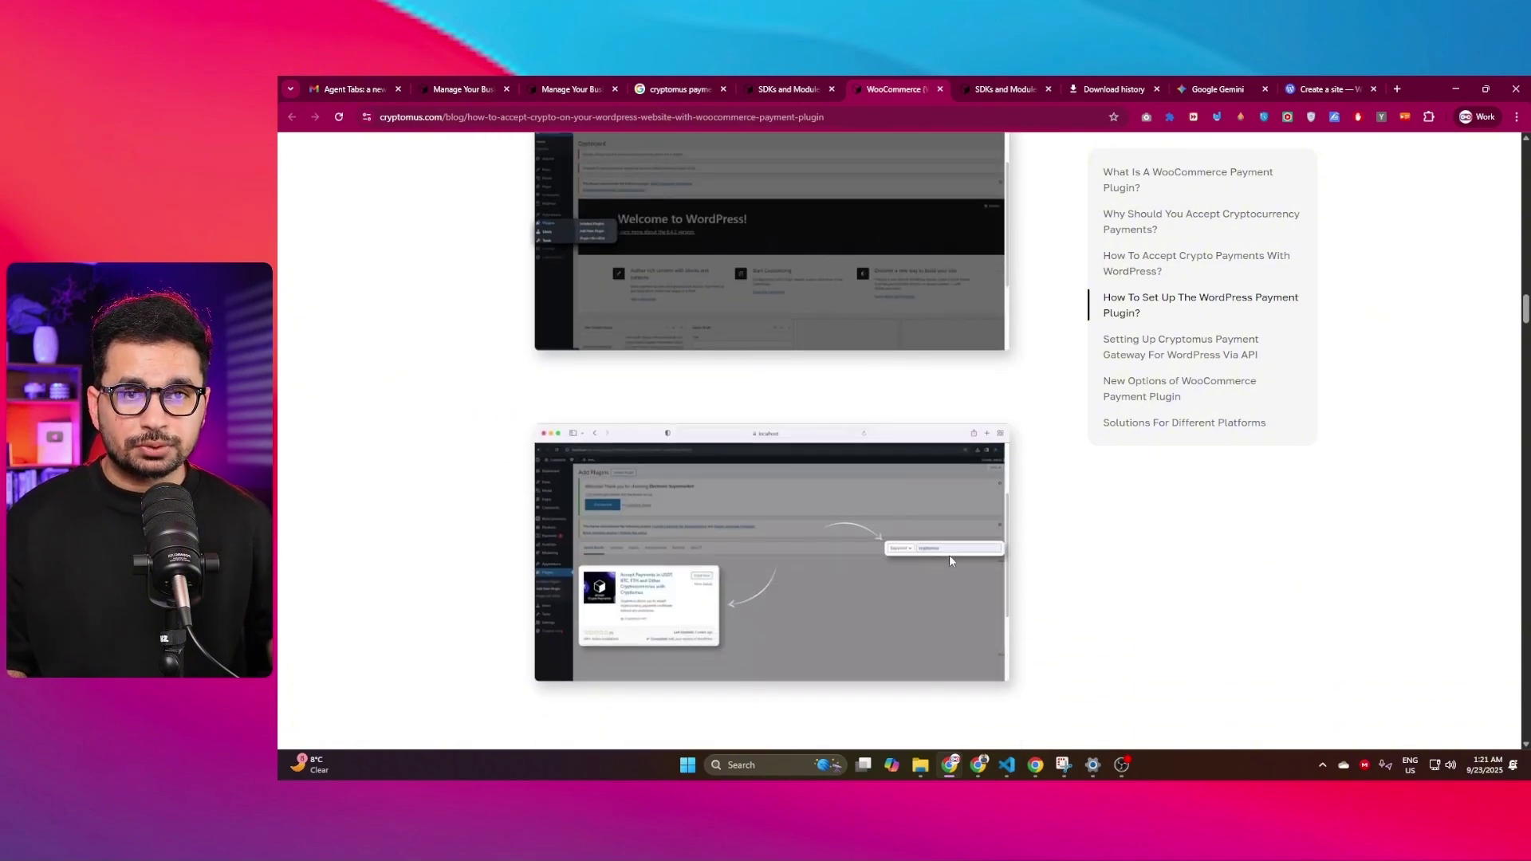
Step: Download the WooCommerce module from the Modules page and show the downloaded zip in its folder
key(ctrl+shift+Tab)
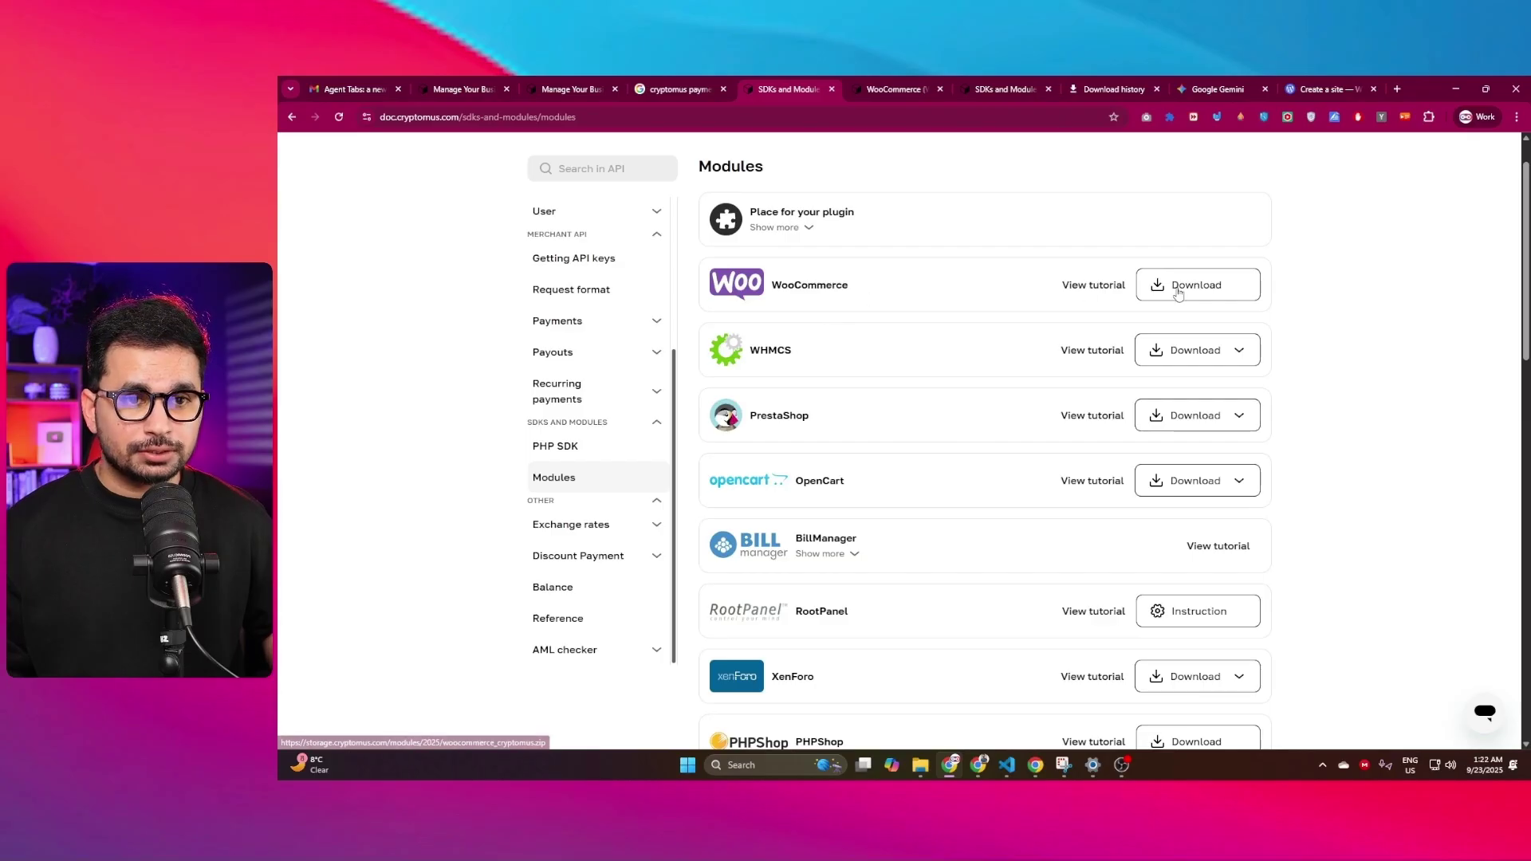
click(1207, 291)
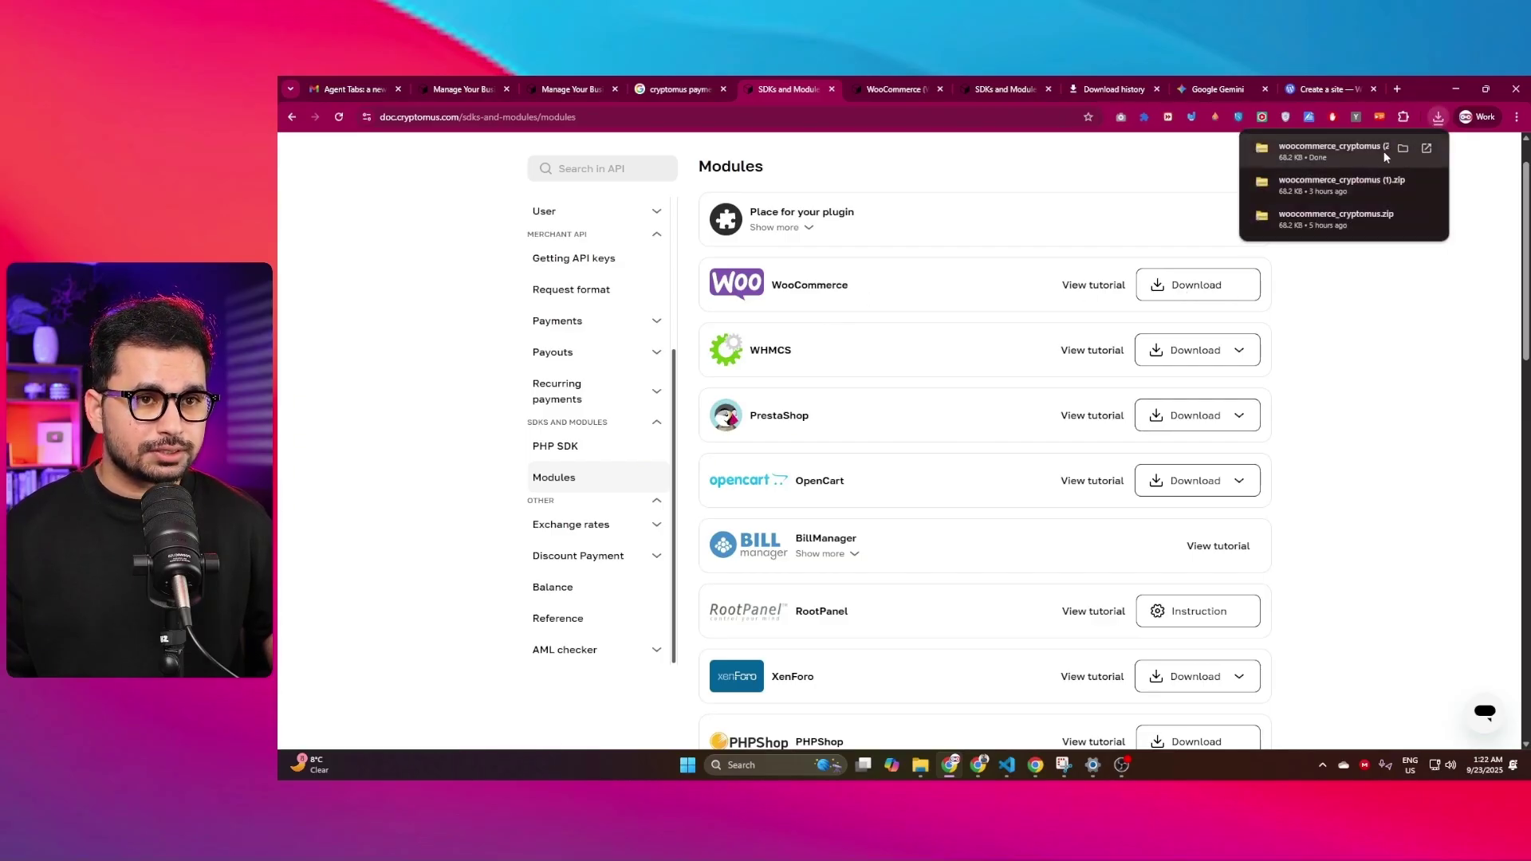
click(1404, 147)
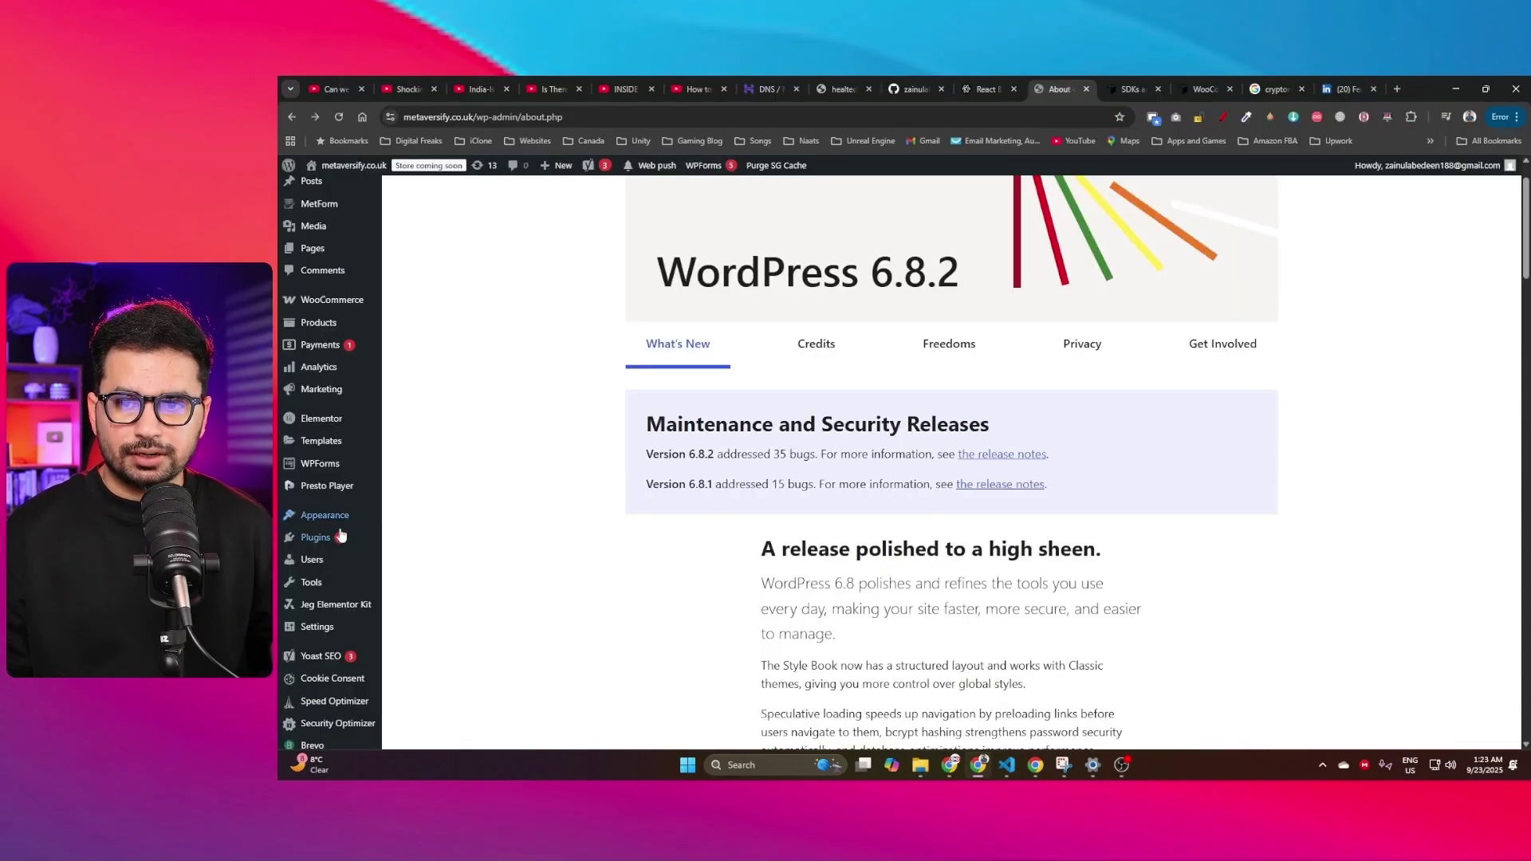
Step: In the WordPress admin, upload woocommerce_cryptomus (2).zip as a plugin and install it, replacing the current version with the uploaded one
mouse_move(323, 539)
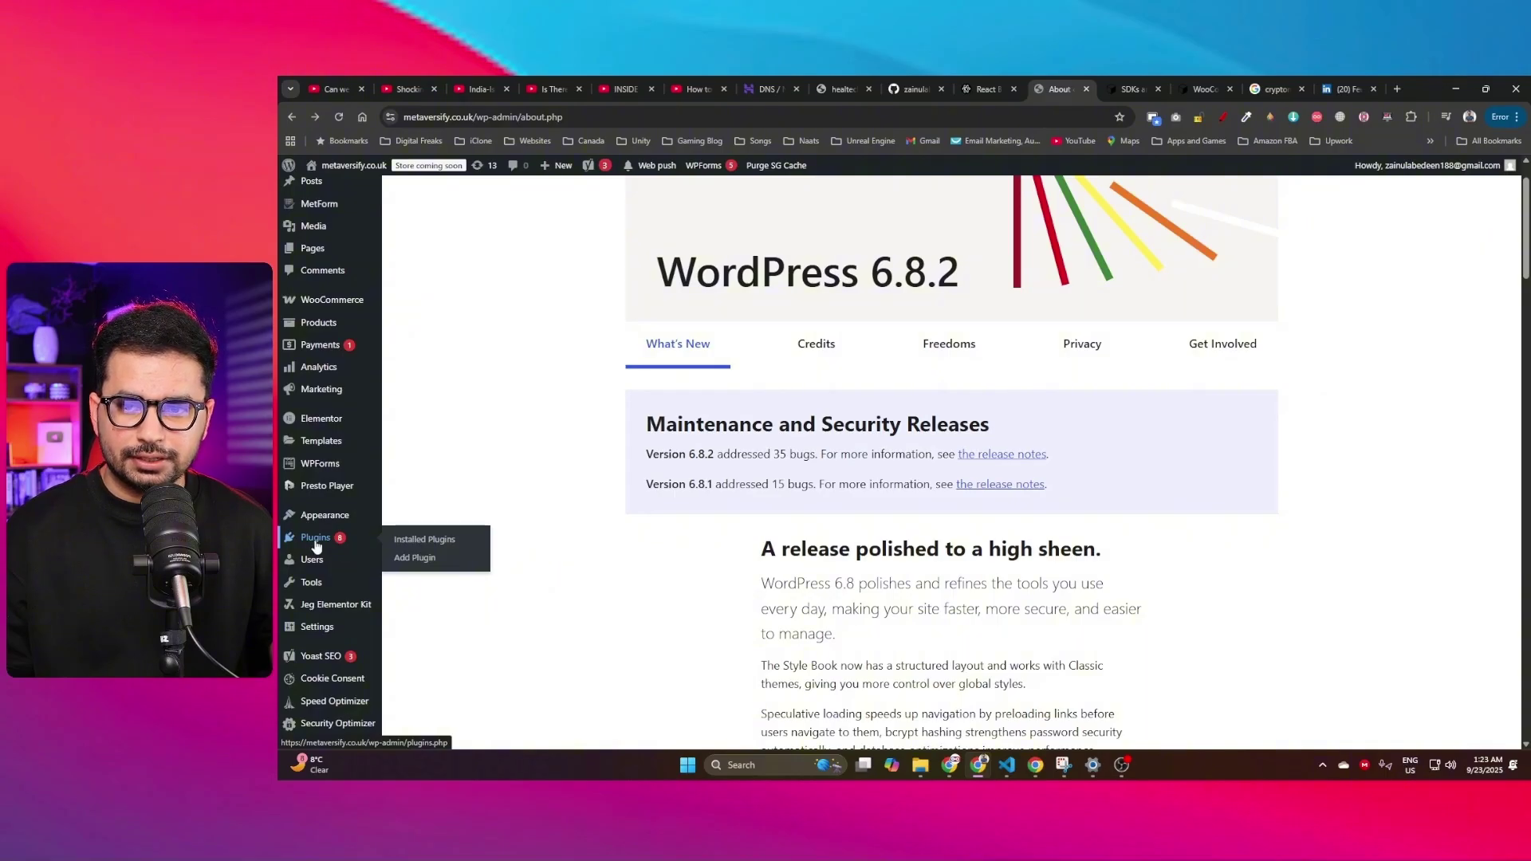
click(316, 540)
click(310, 650)
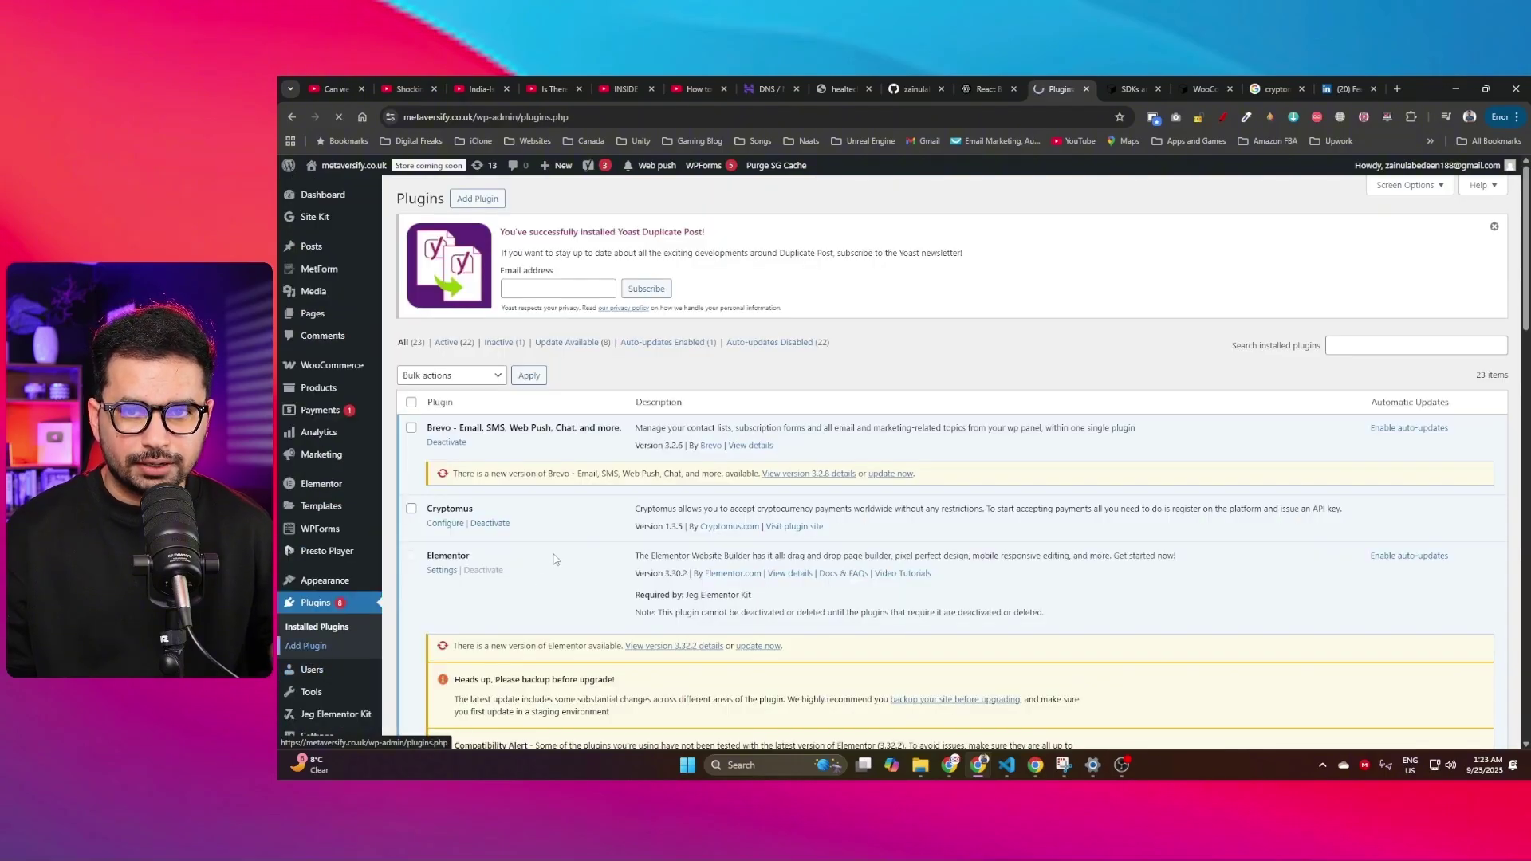
click(542, 201)
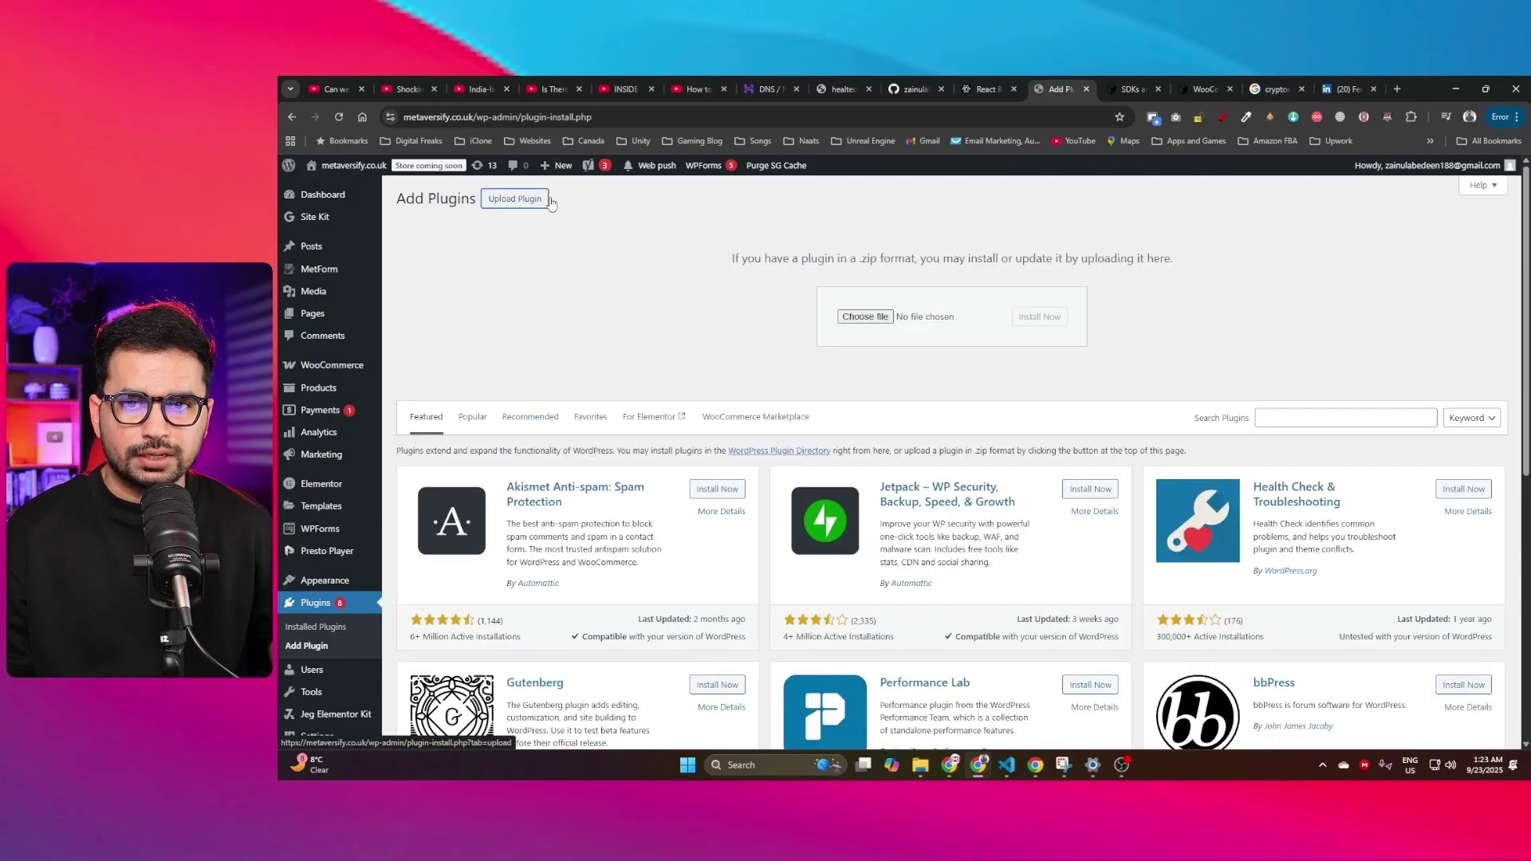
click(862, 317)
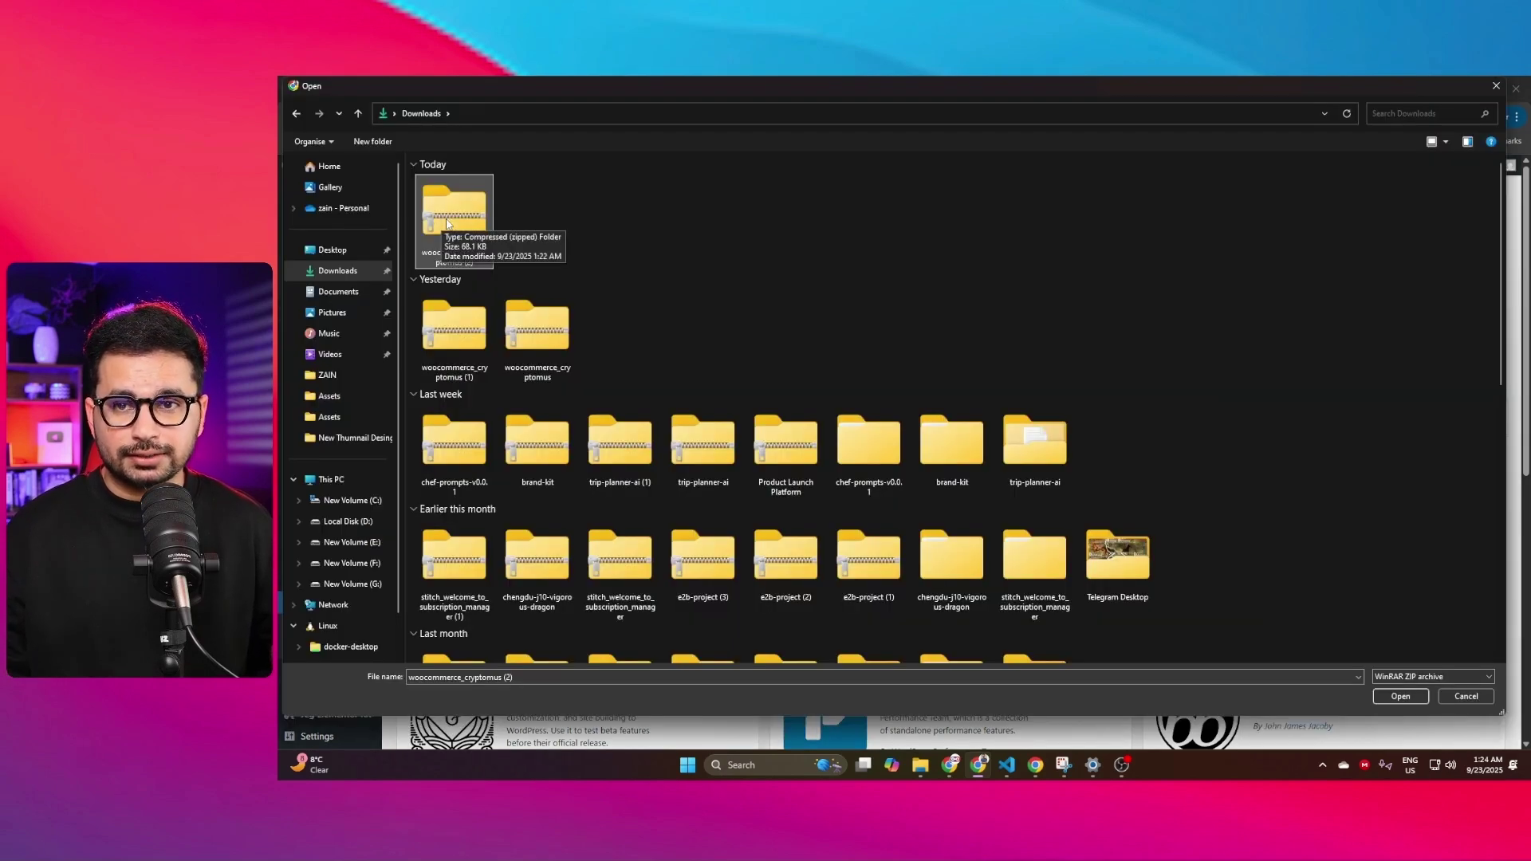
click(1399, 696)
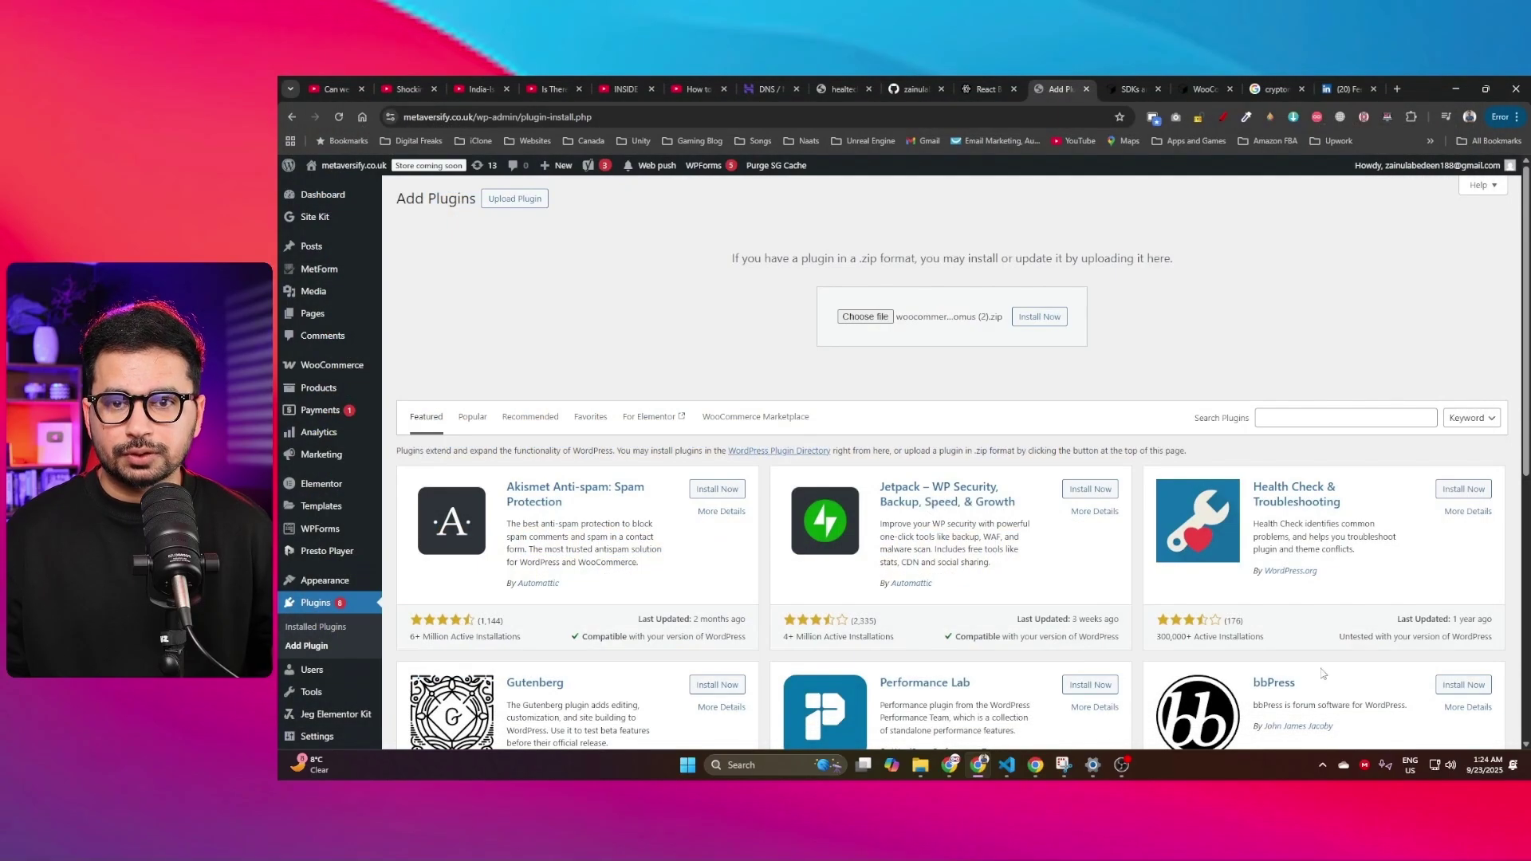
click(1041, 316)
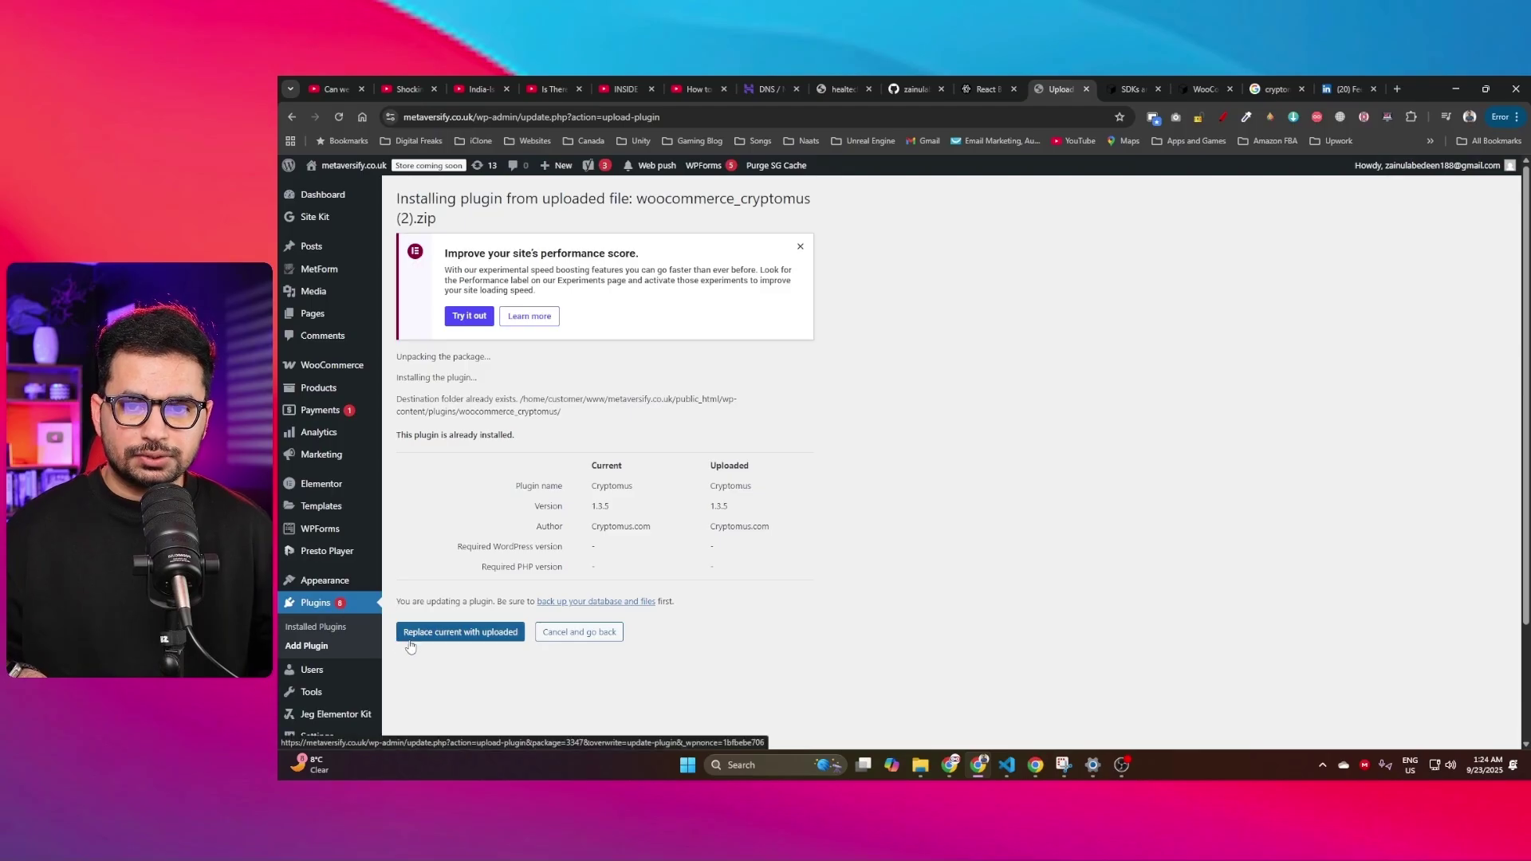
click(445, 641)
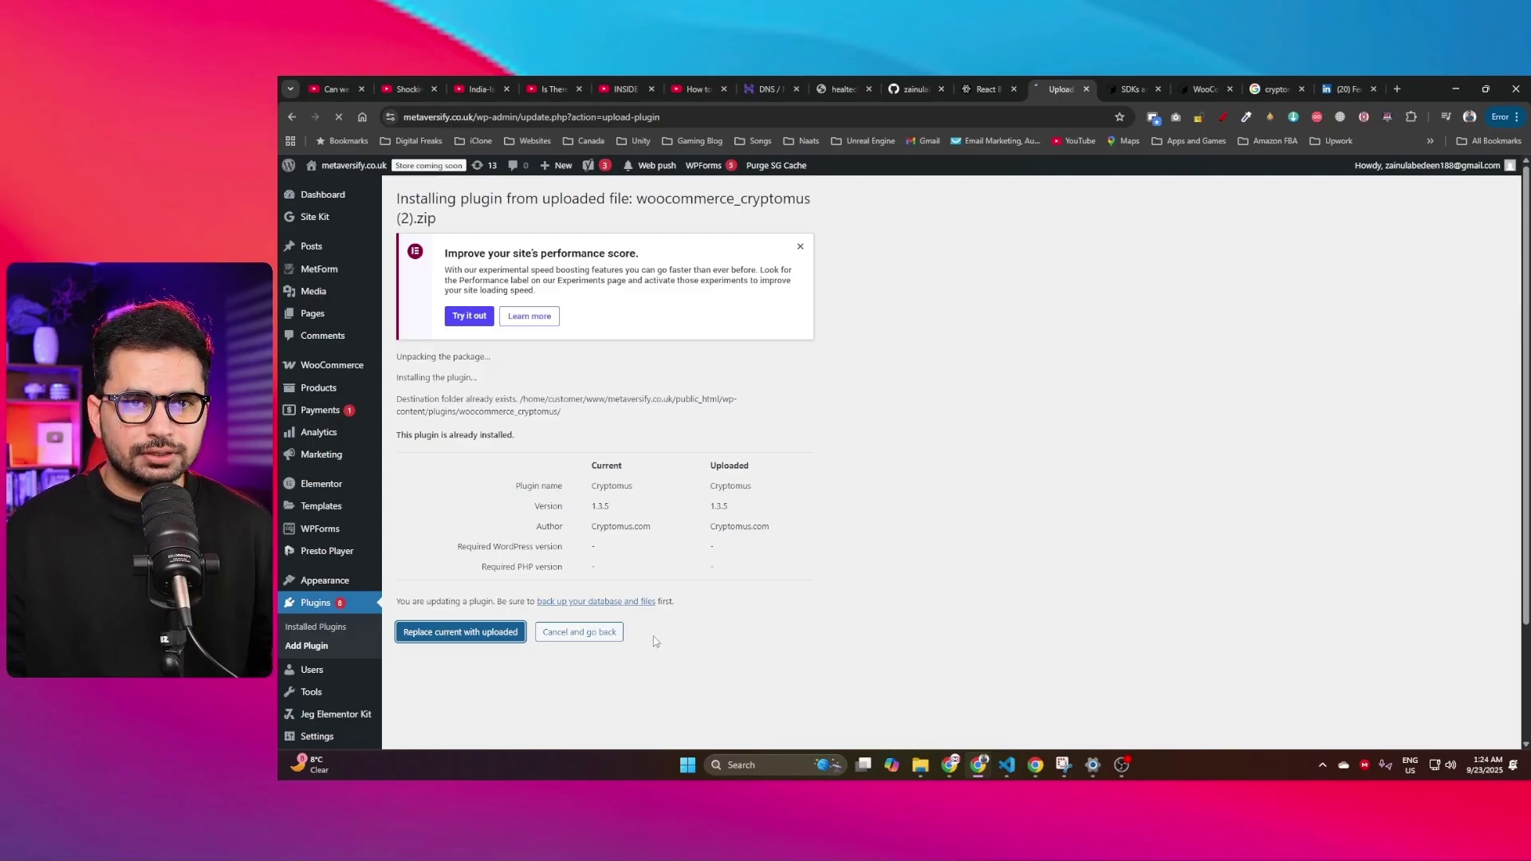
drag(395, 421, 519, 424)
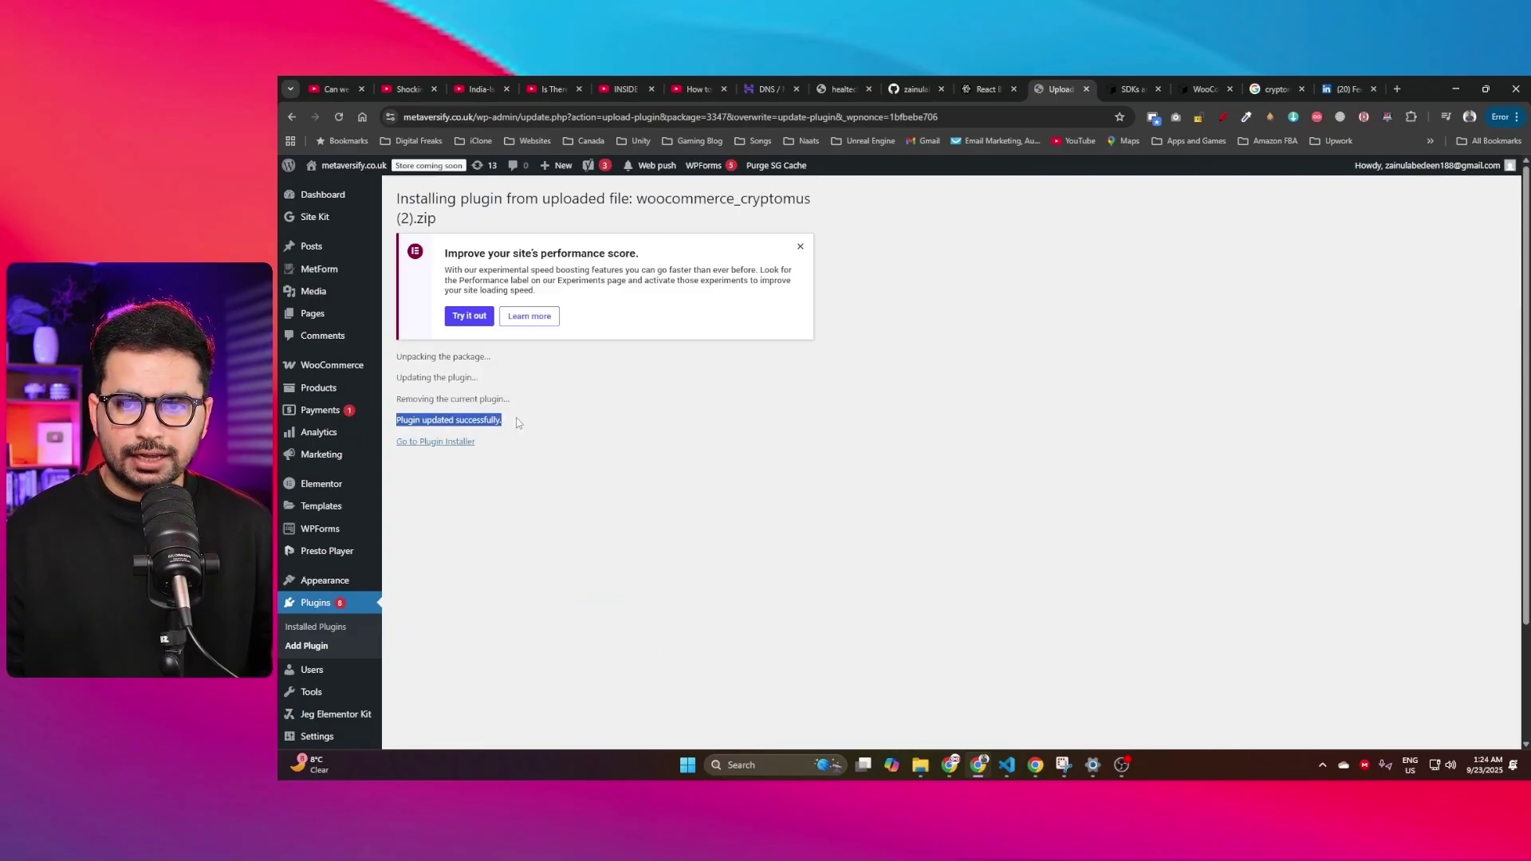
Step: Open the list of installed plugins and locate the Cryptomus plugin
click(443, 443)
click(305, 630)
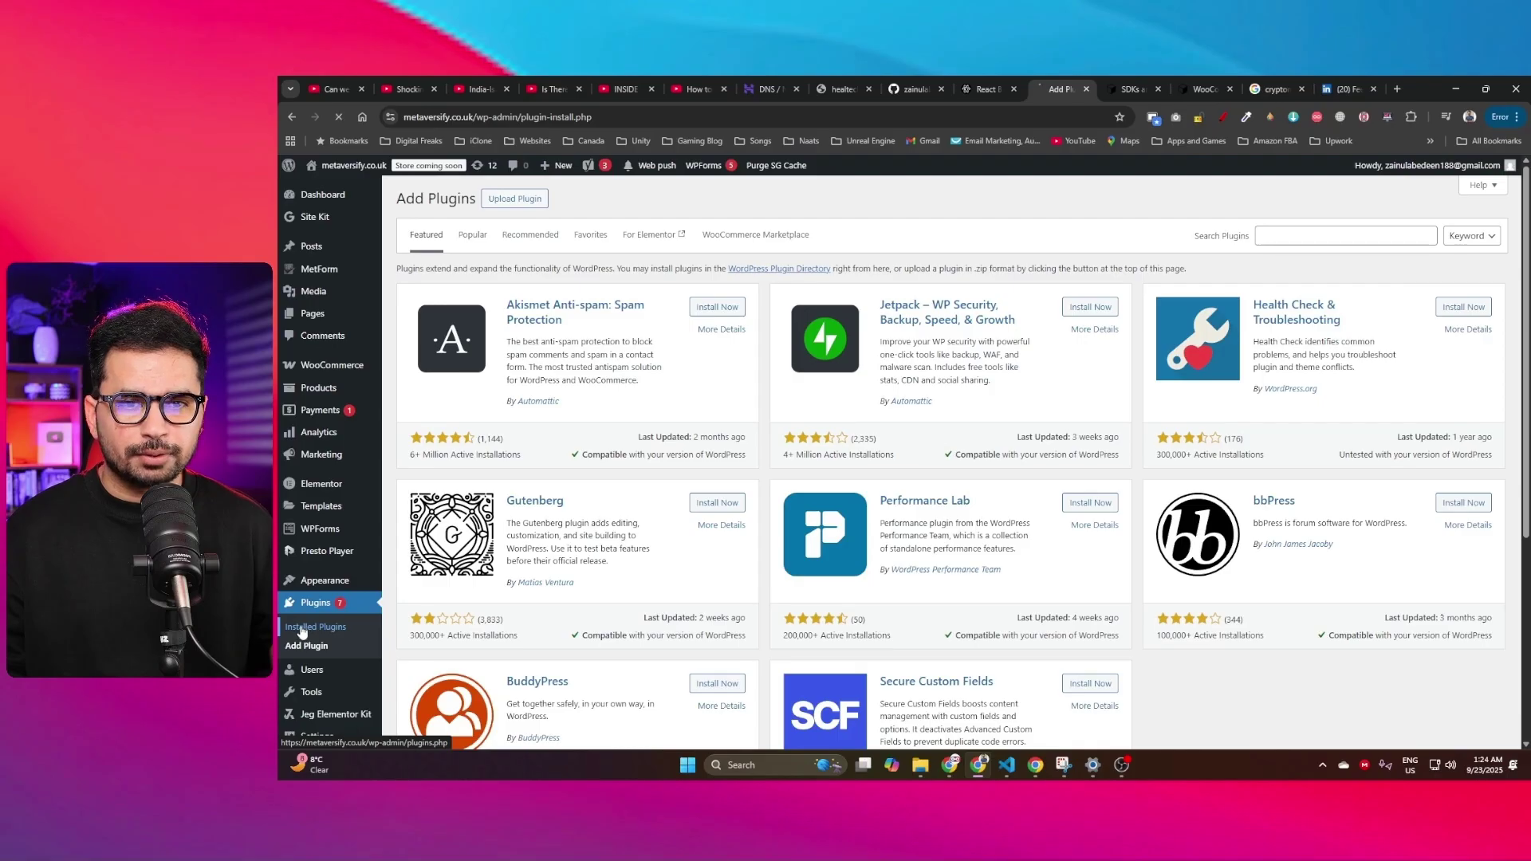
scroll(608, 571, down, 5)
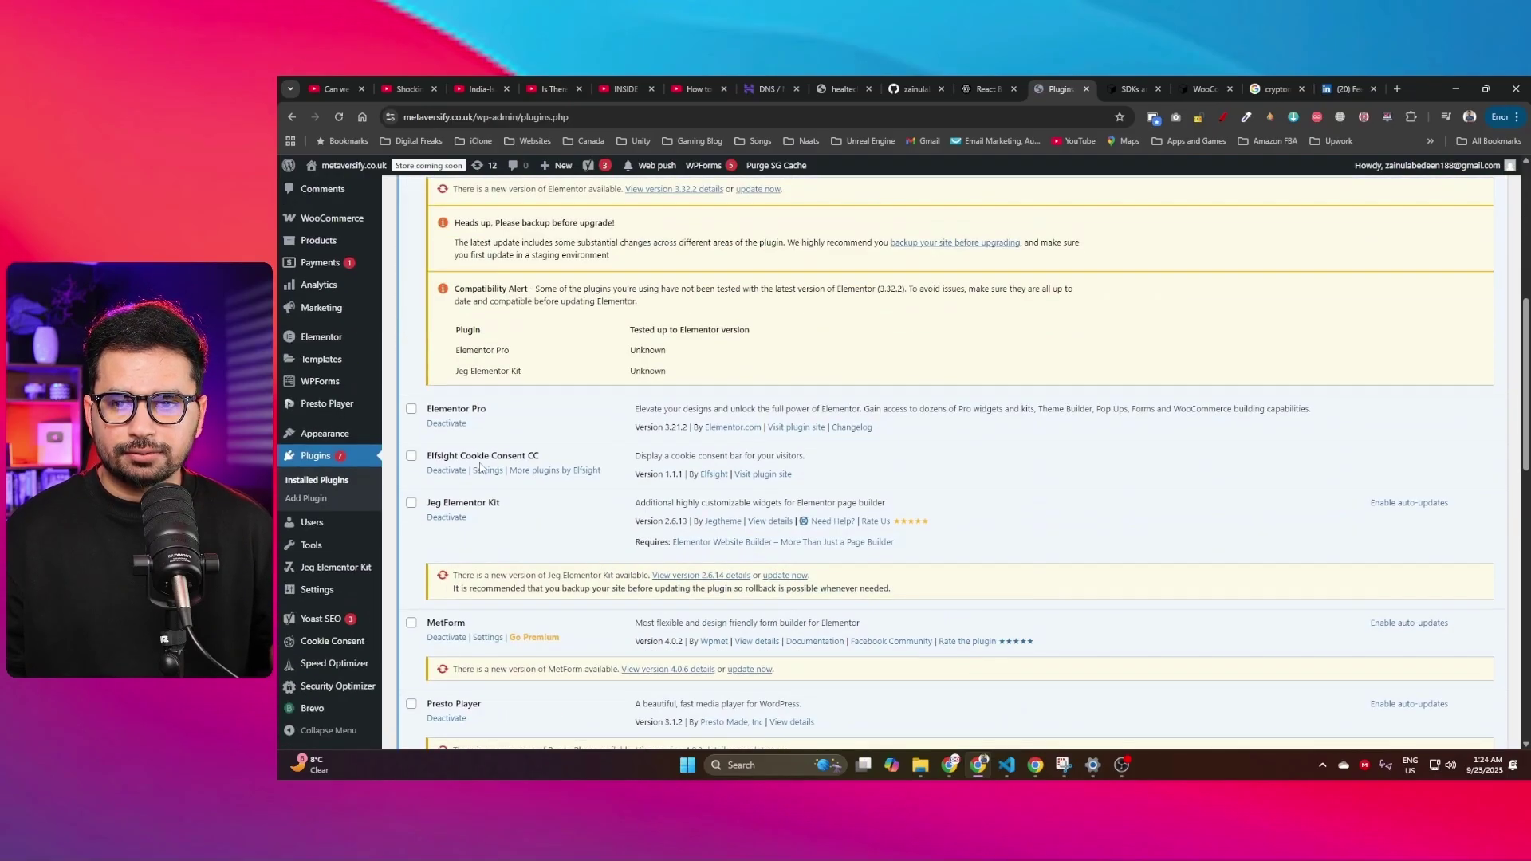
scroll(479, 372, up, 3)
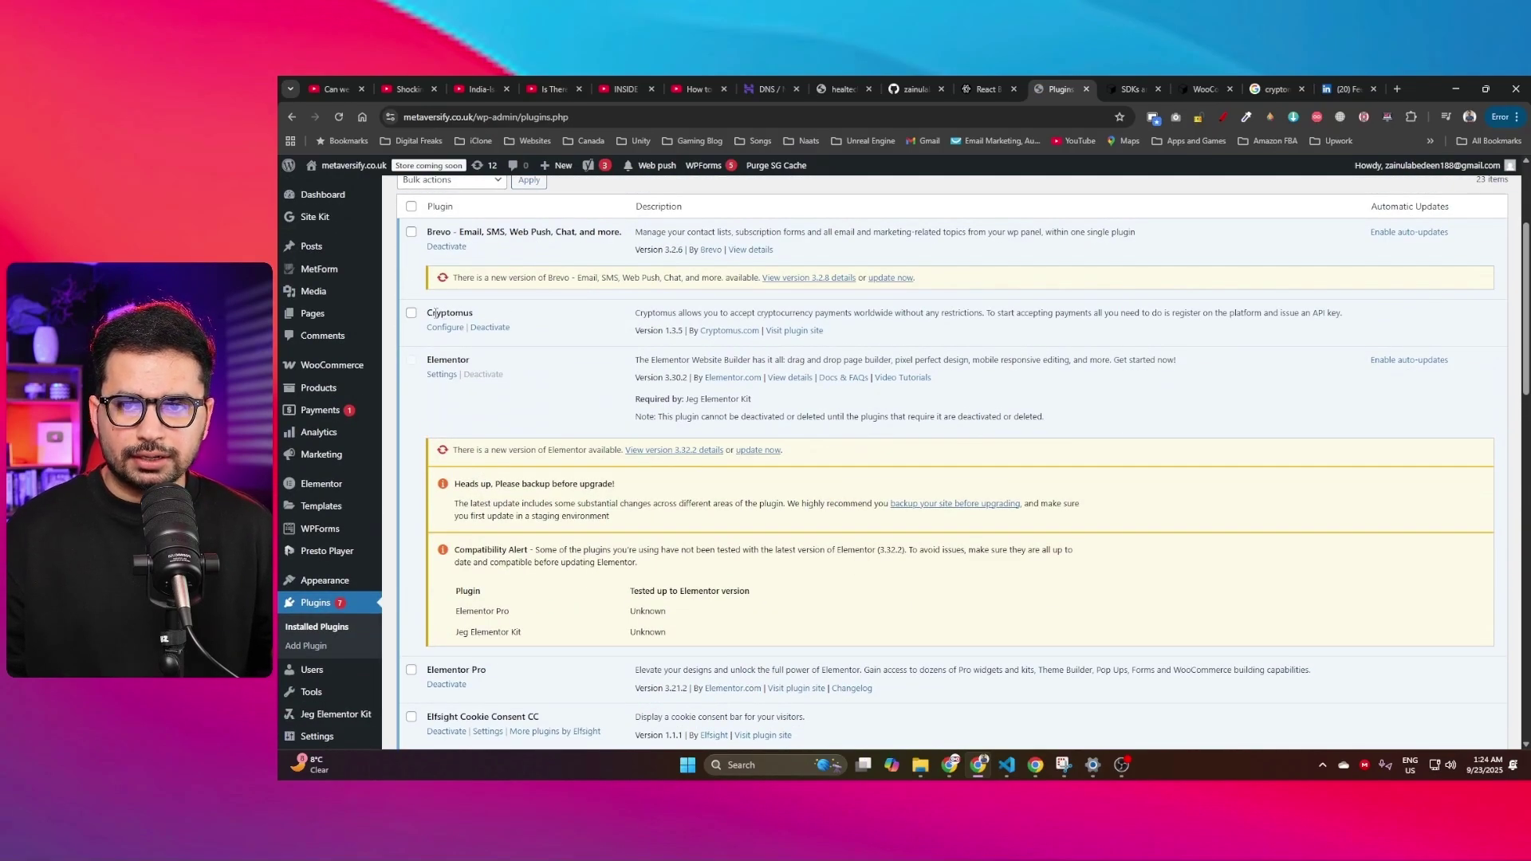
drag(432, 313, 519, 317)
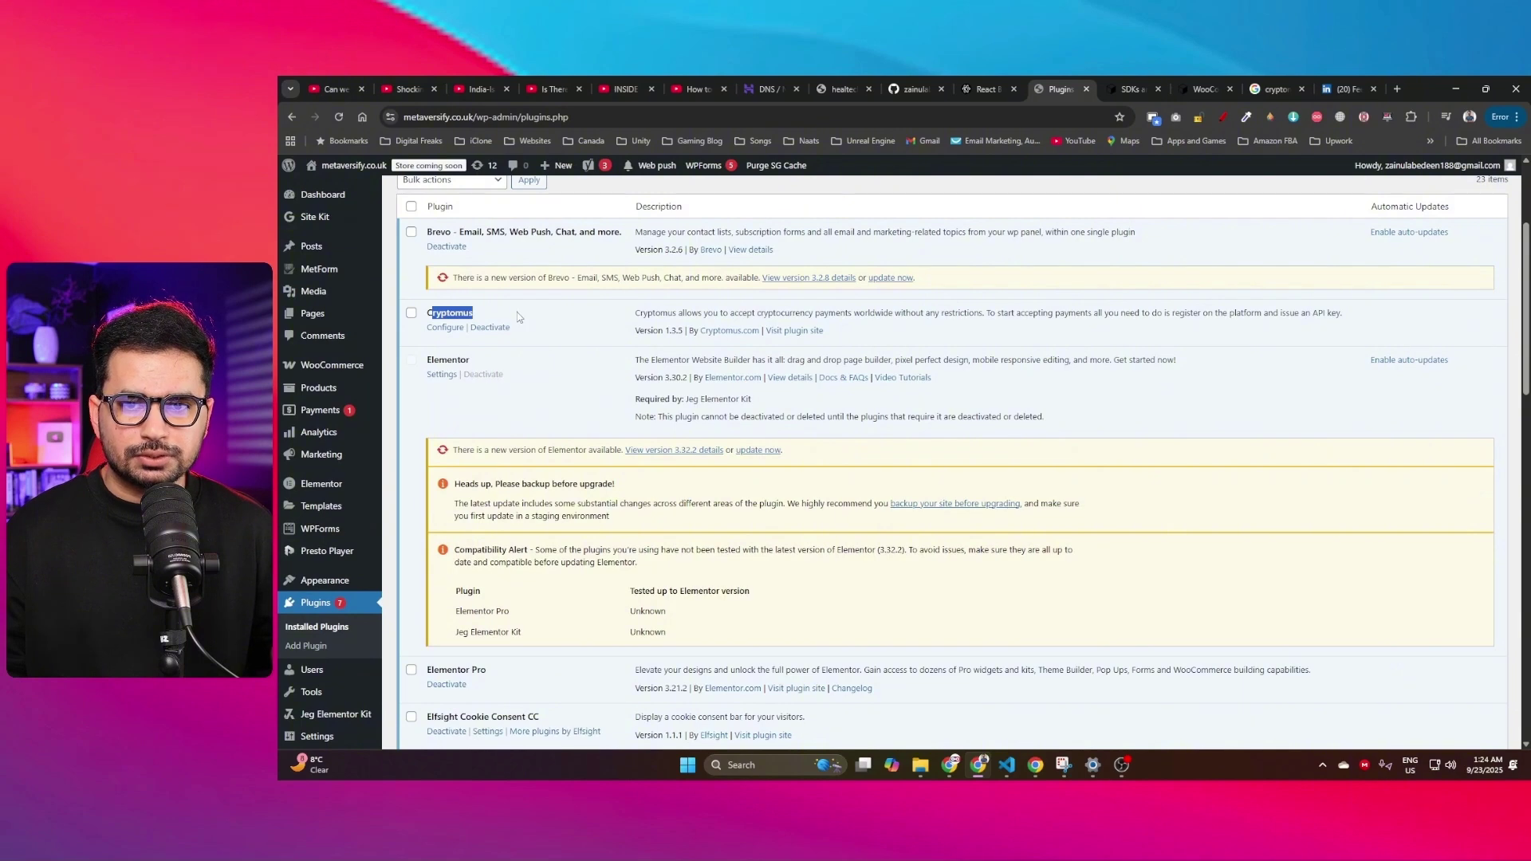
click(437, 312)
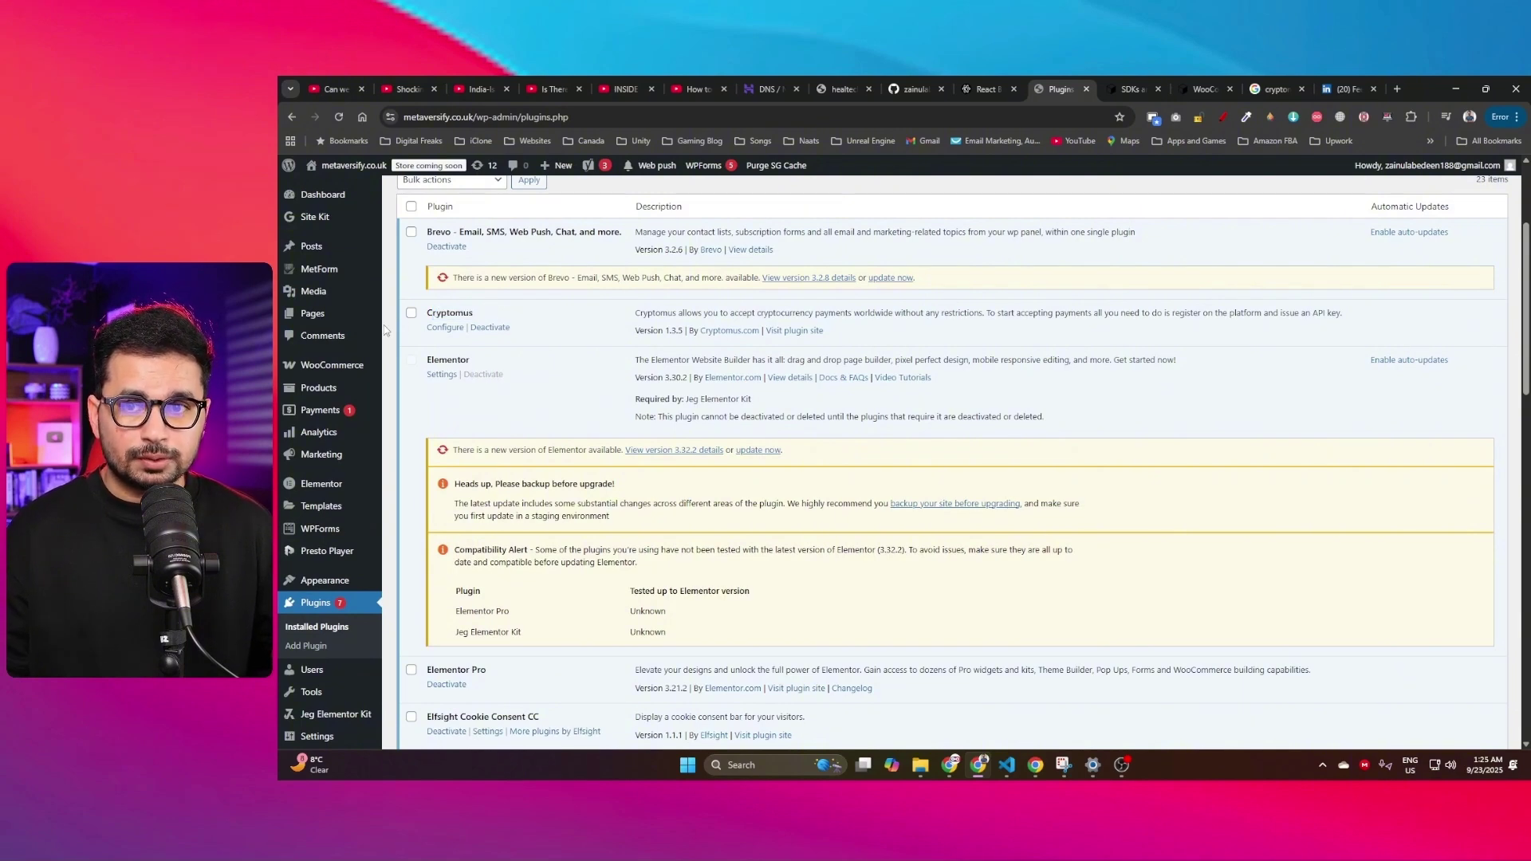
Step: Open the WooCommerce payment settings and check the Cryptomus entry among the payment providers
mouse_move(335, 372)
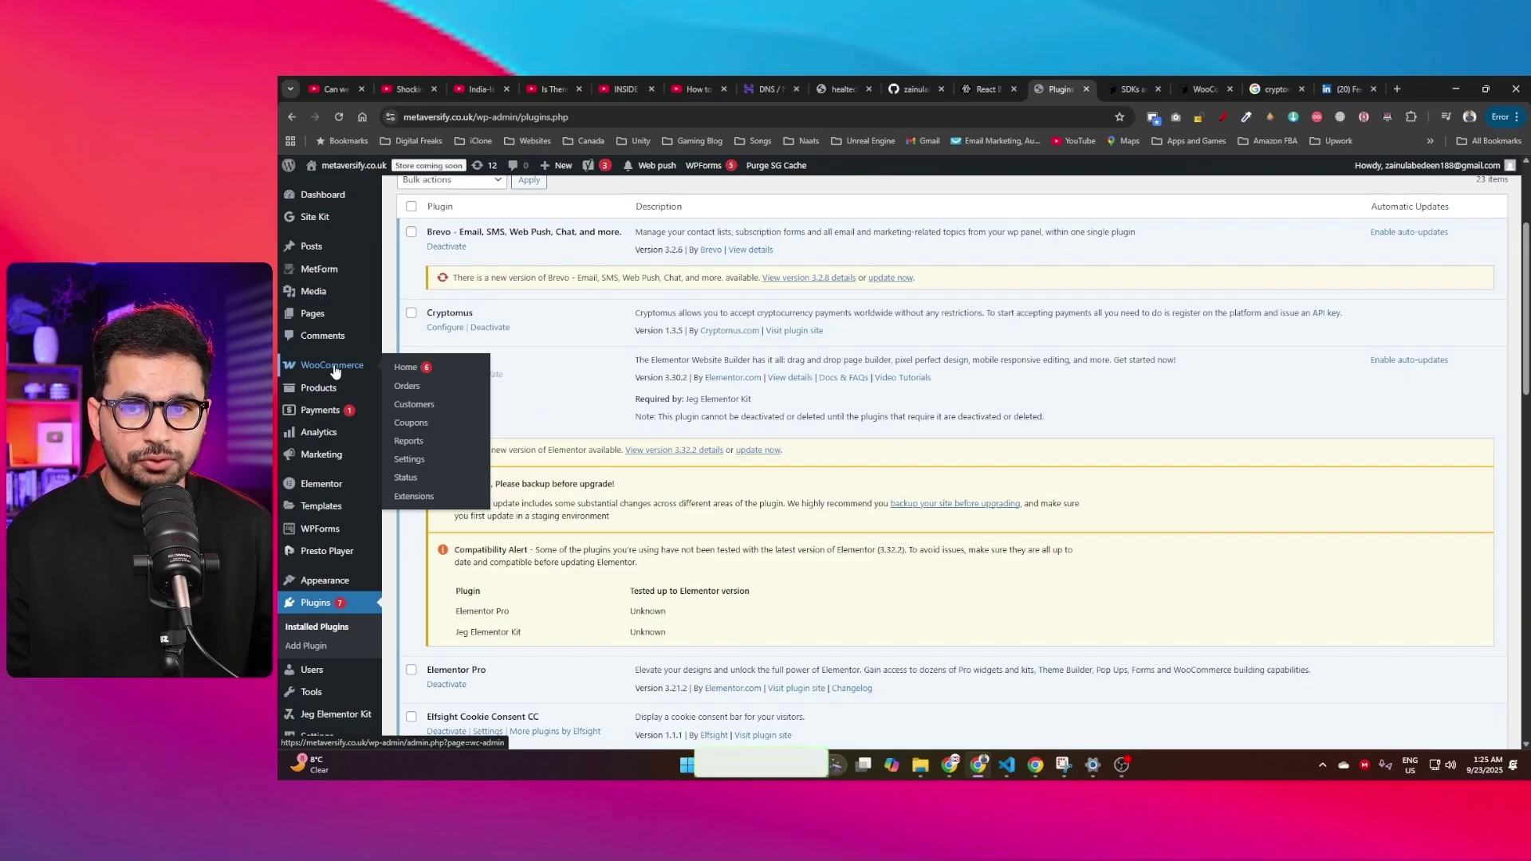
click(418, 461)
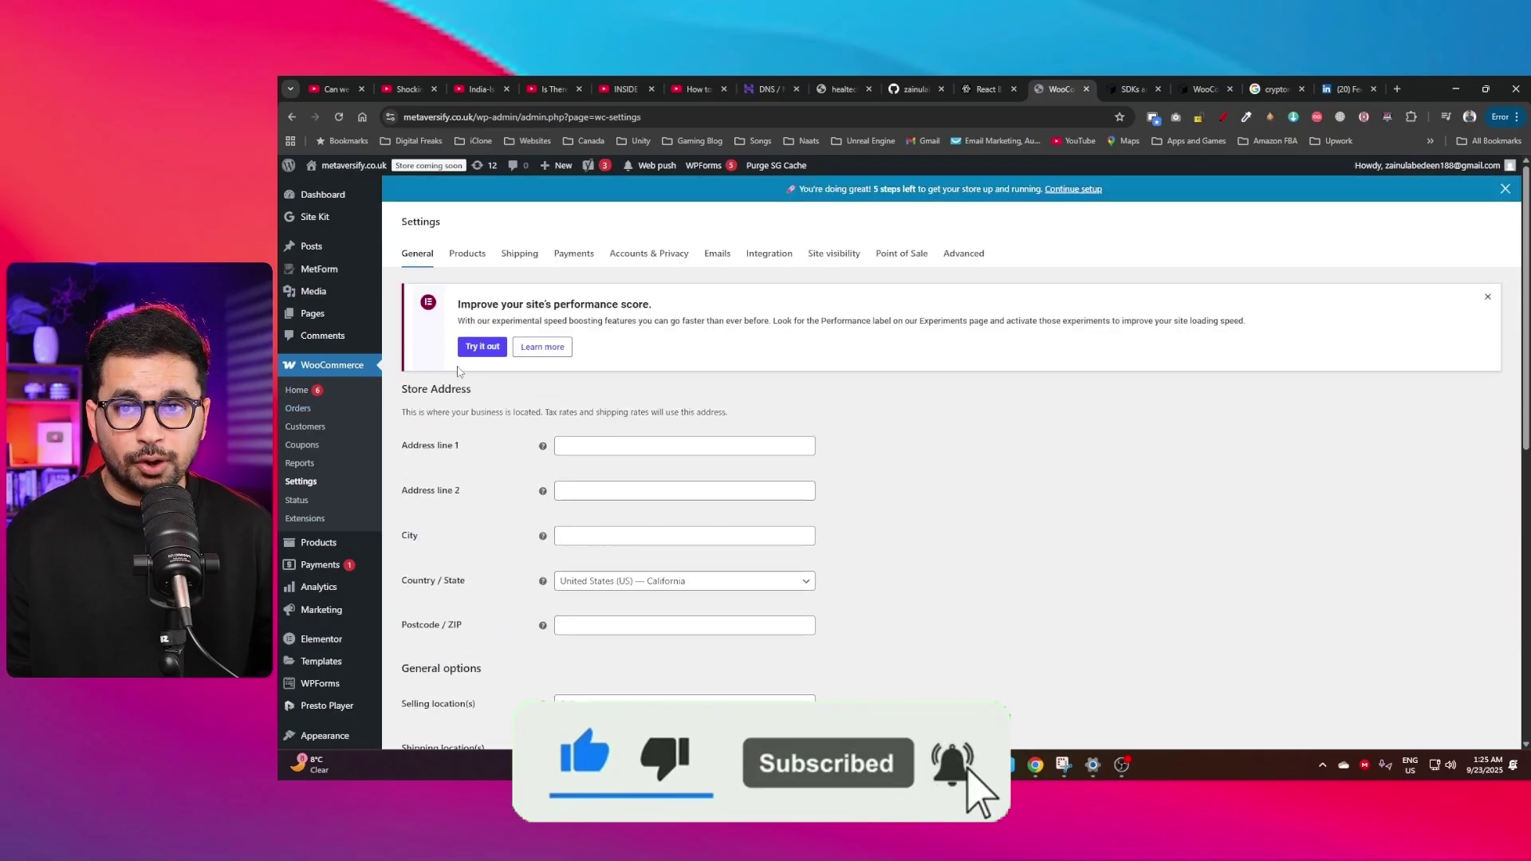
click(569, 255)
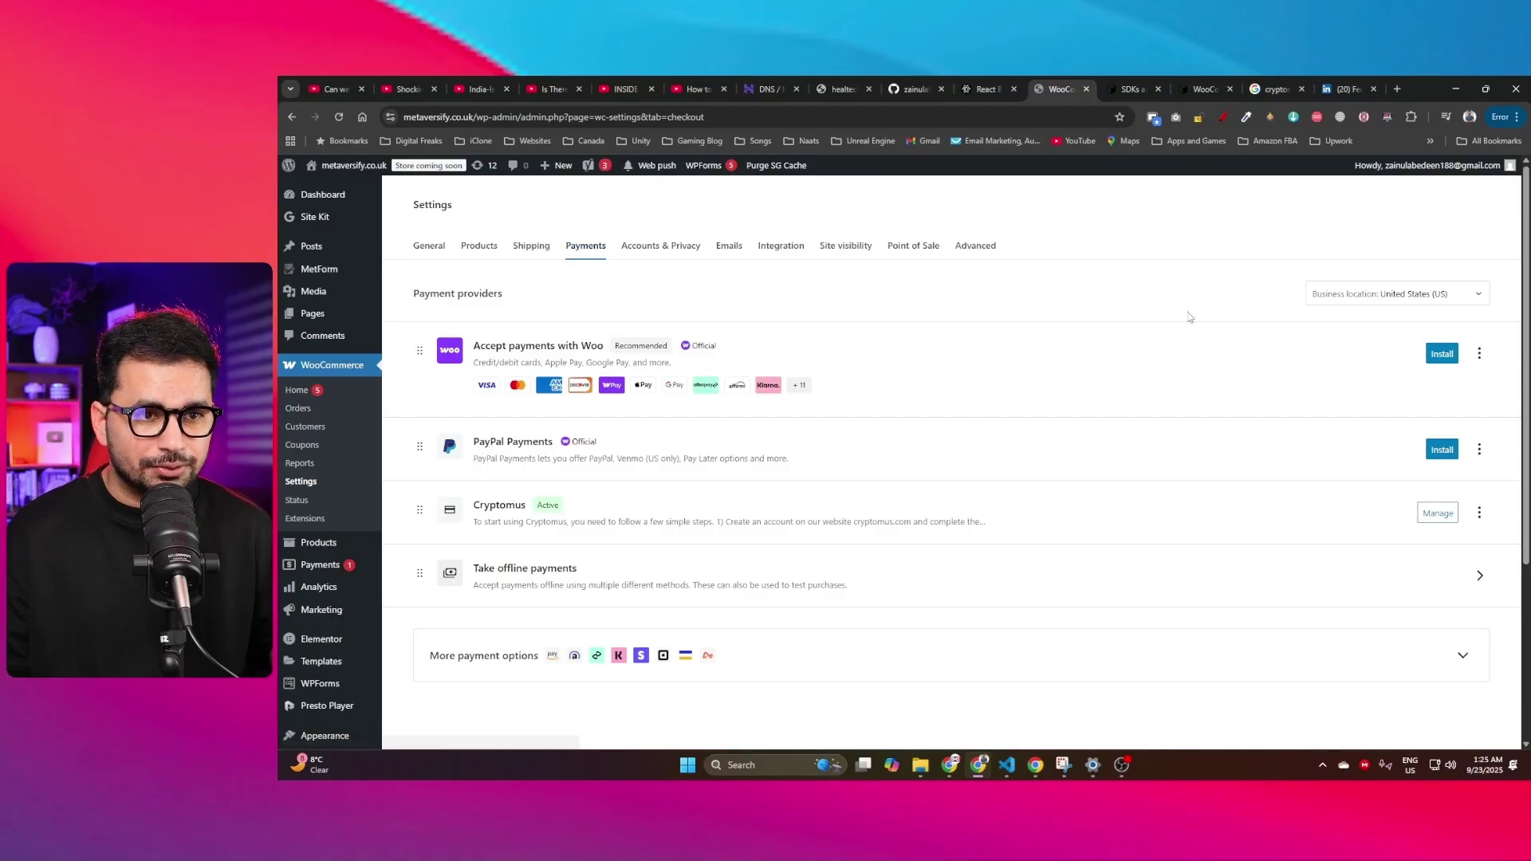
double_click(487, 506)
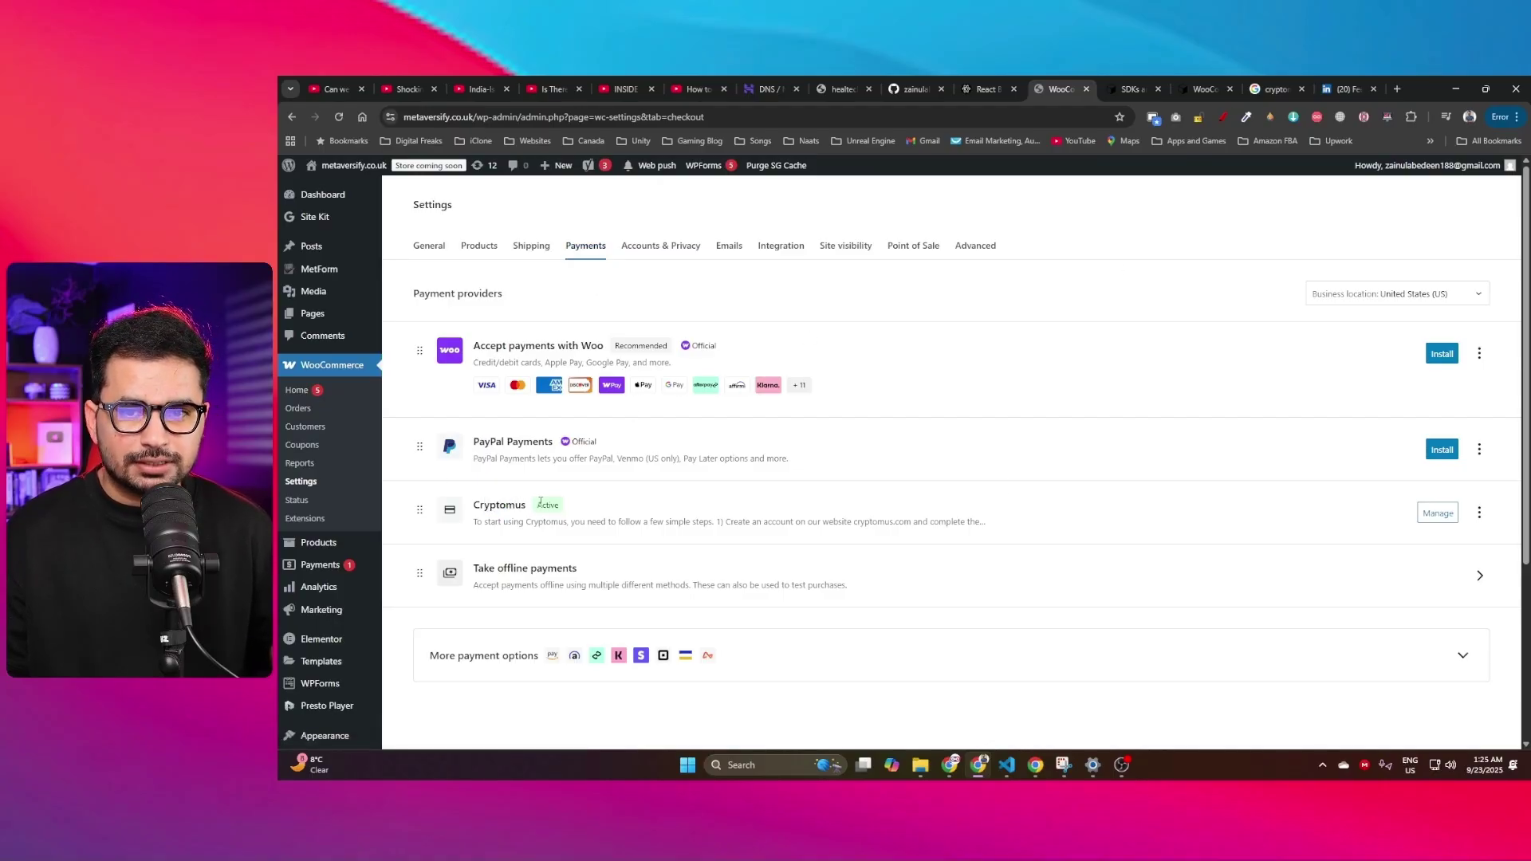
drag(537, 506, 566, 506)
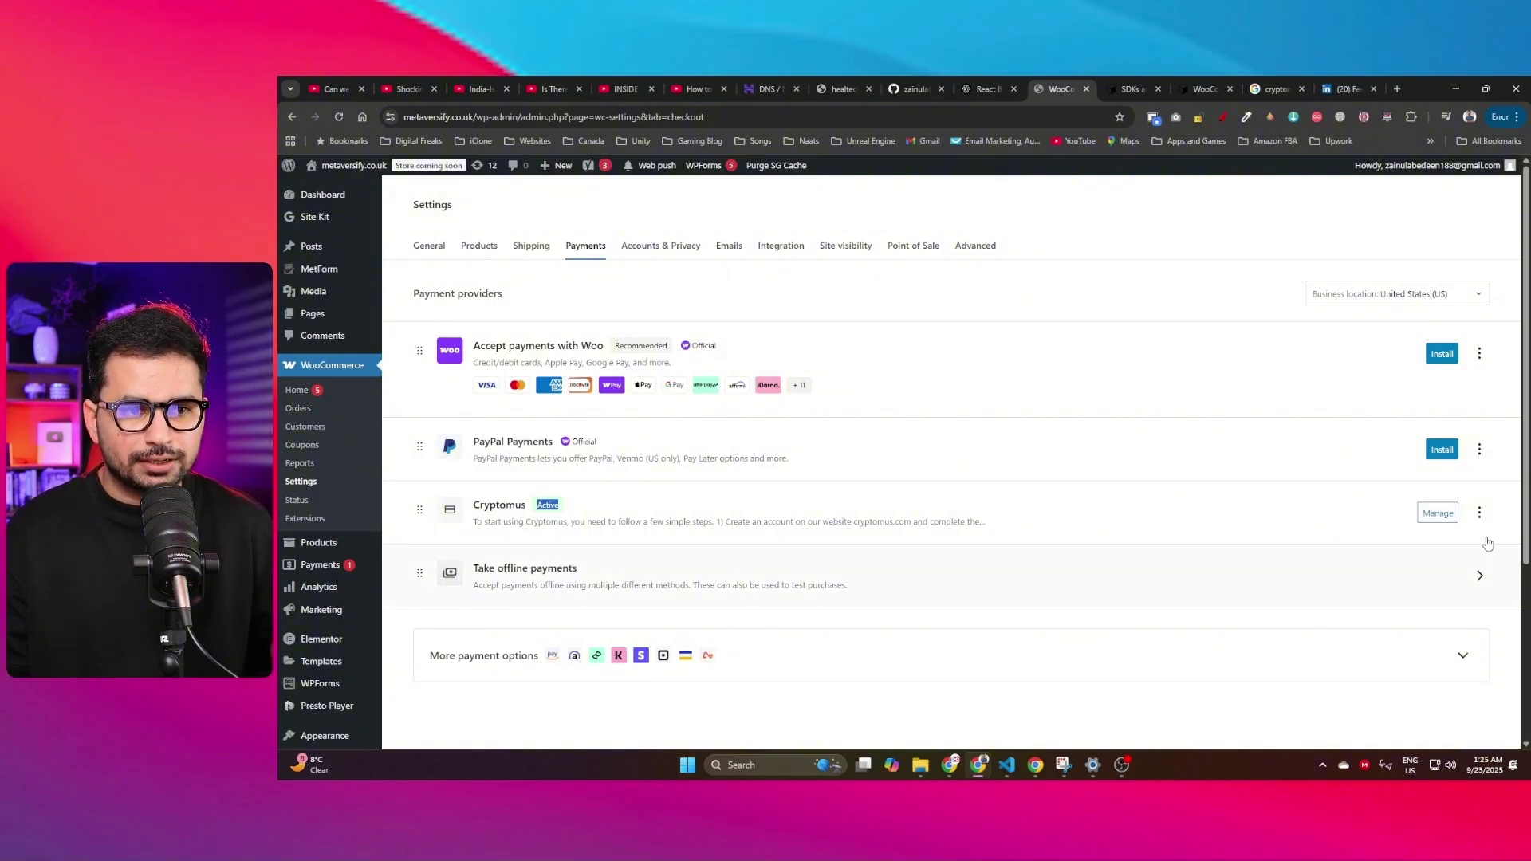
drag(686, 523, 740, 523)
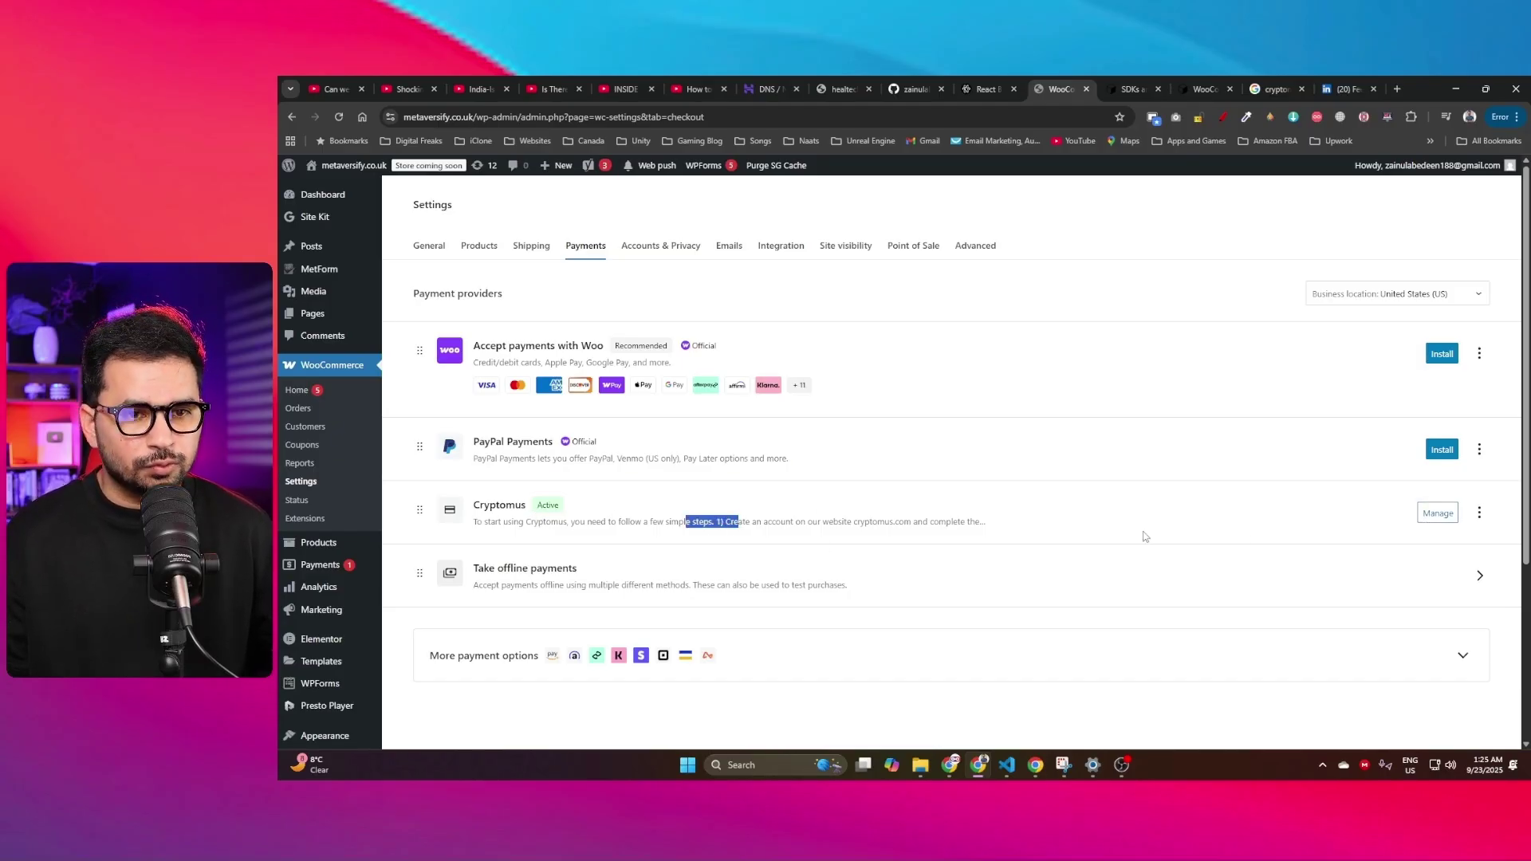
click(757, 498)
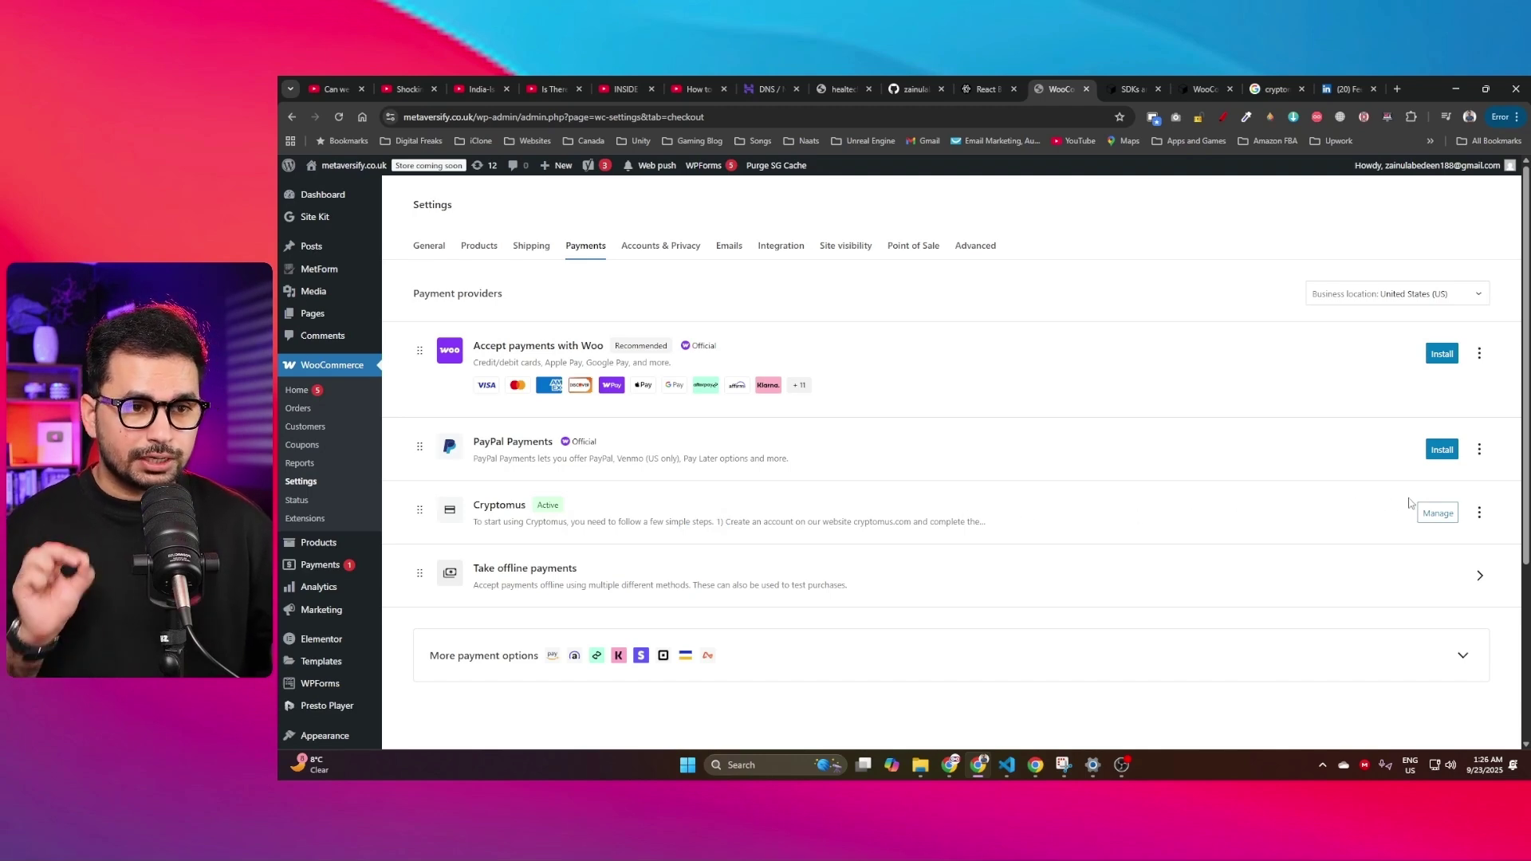
Step: Open the Cryptomus payment provider's settings in WooCommerce and review the API key, merchant UUID and payment method fields
click(1432, 513)
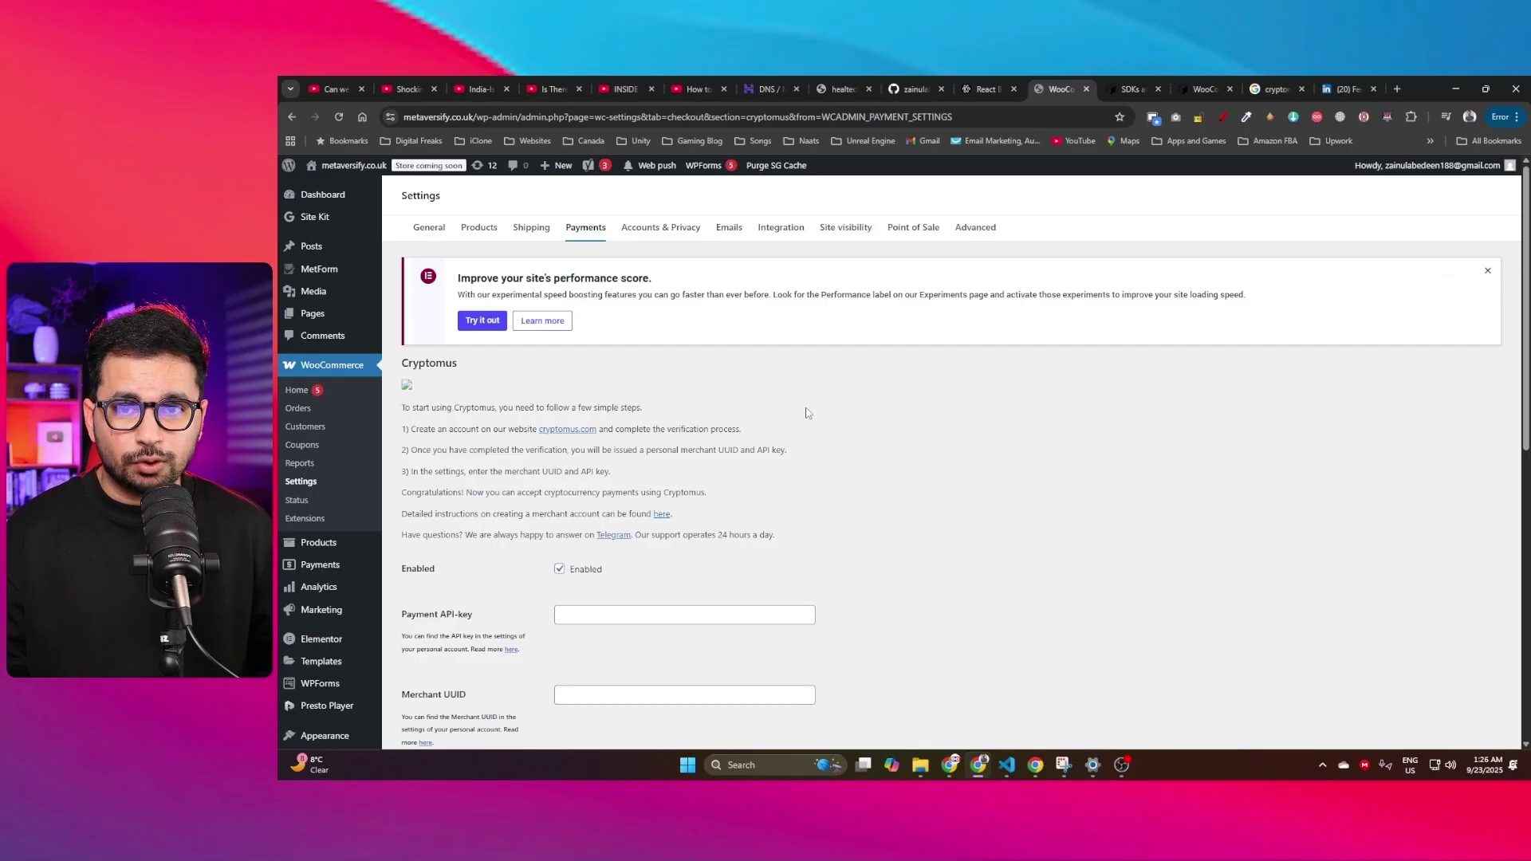
scroll(877, 515, down, 2)
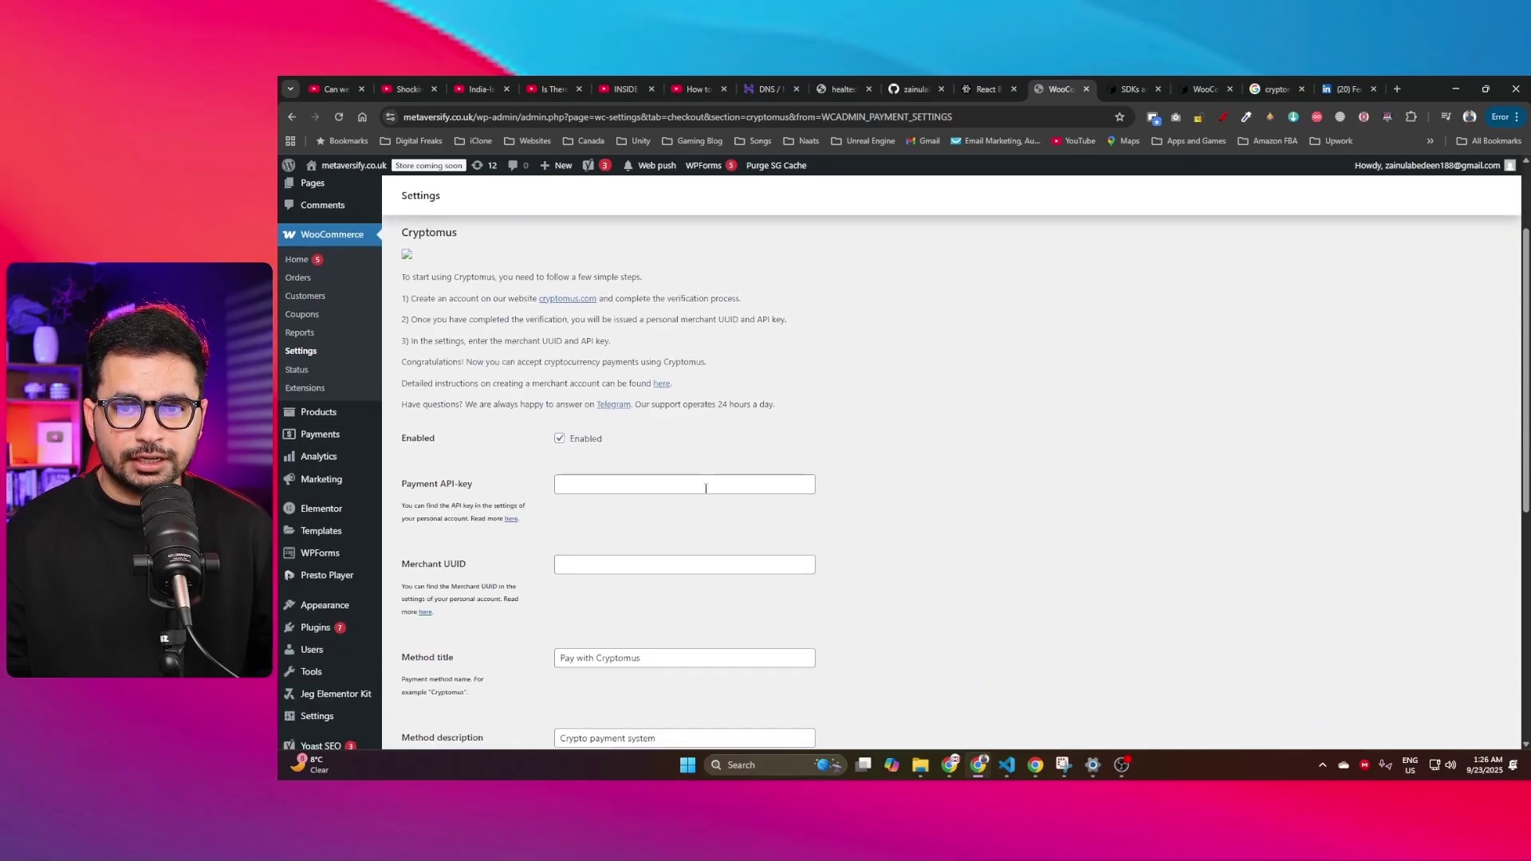
scroll(706, 488, down, 2)
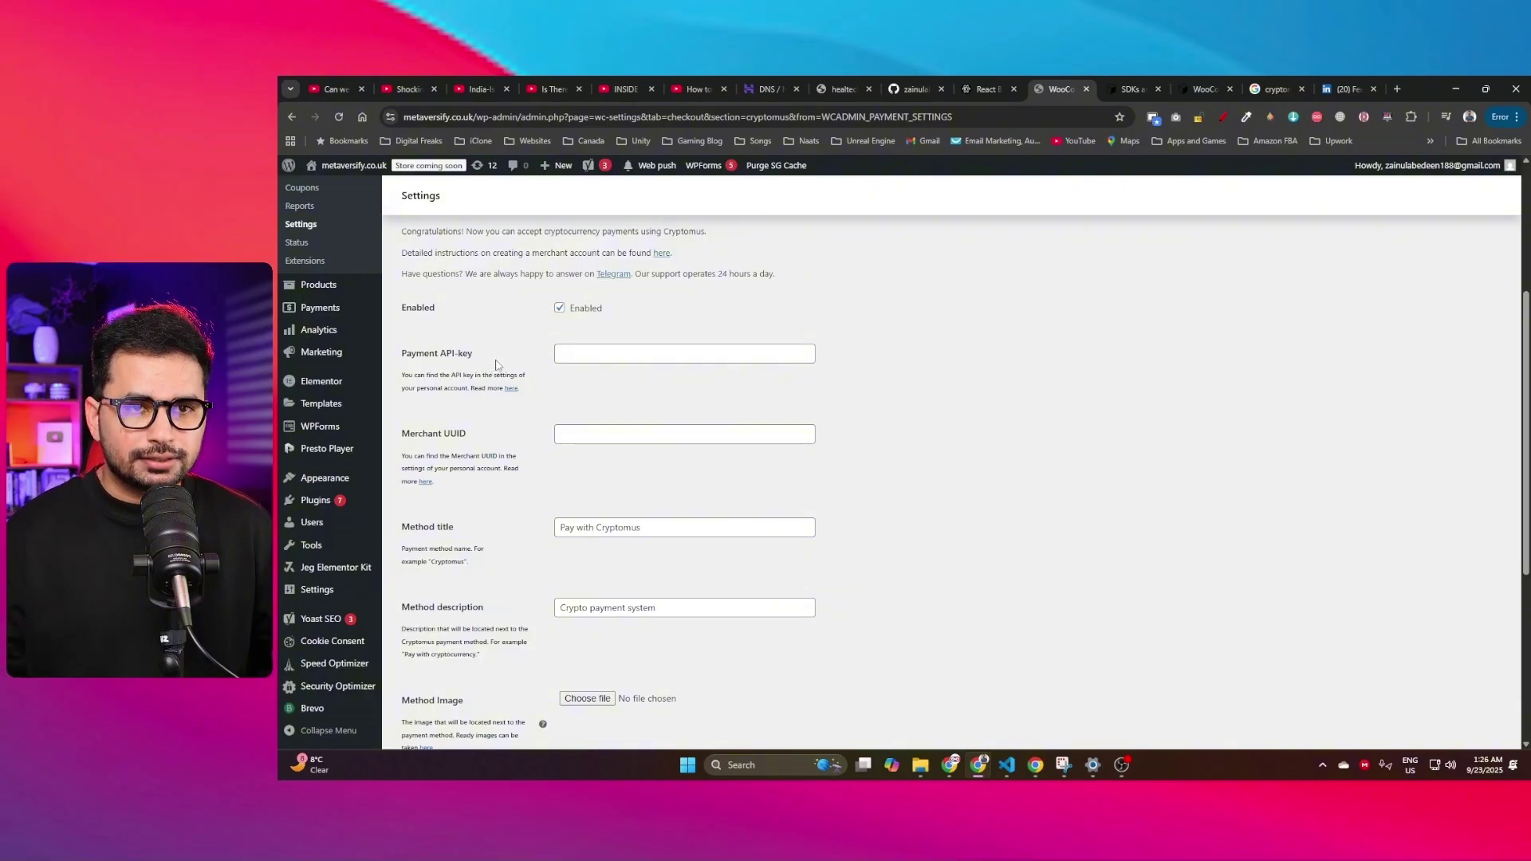
Step: Switch to the Cryptomus browser window and check the project's moderation status on the Merchant Settings page
click(950, 765)
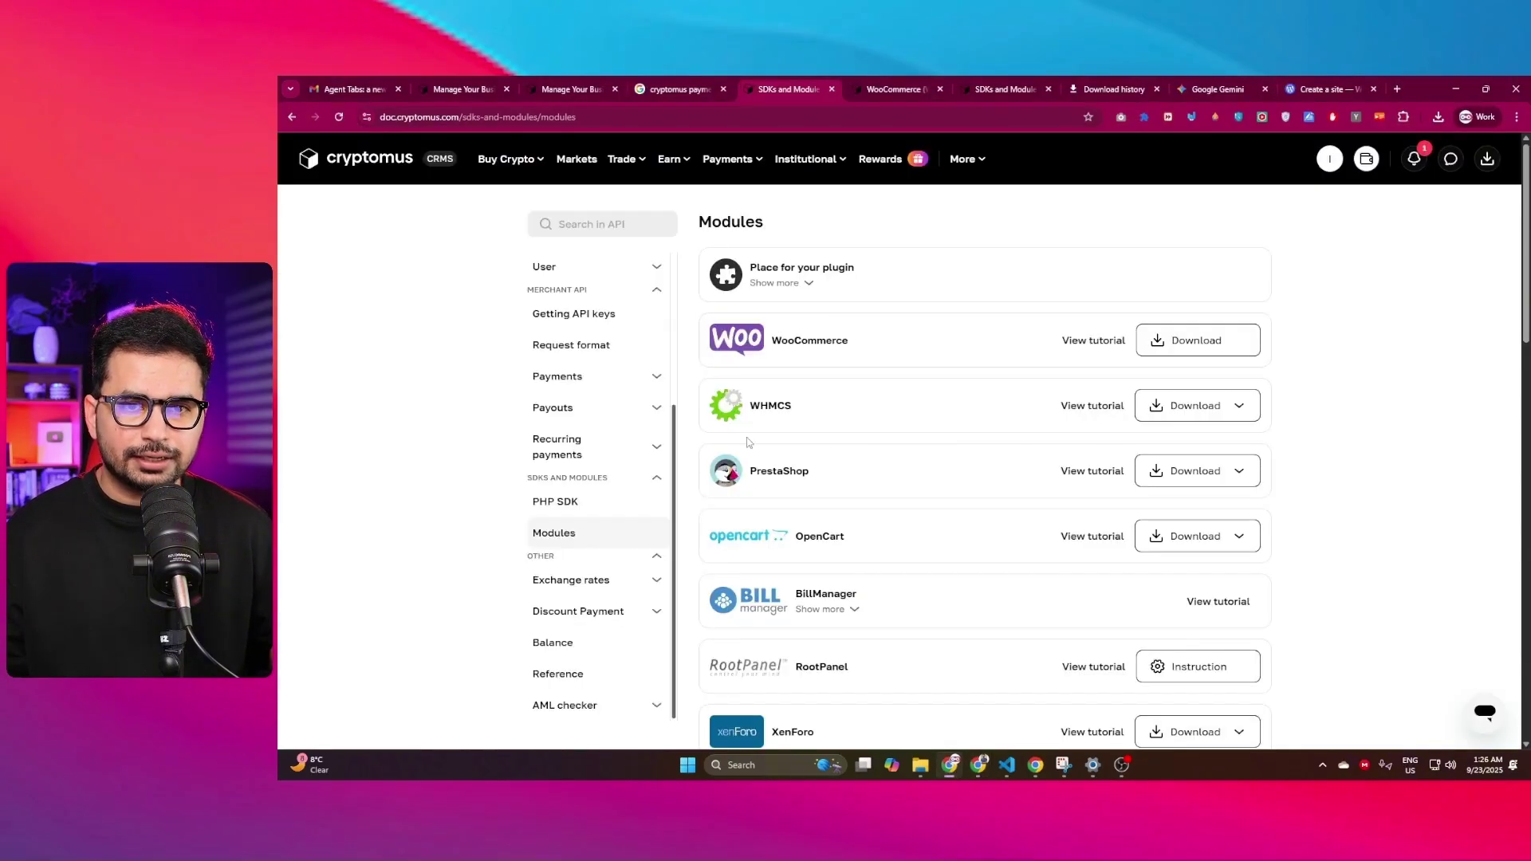
click(897, 89)
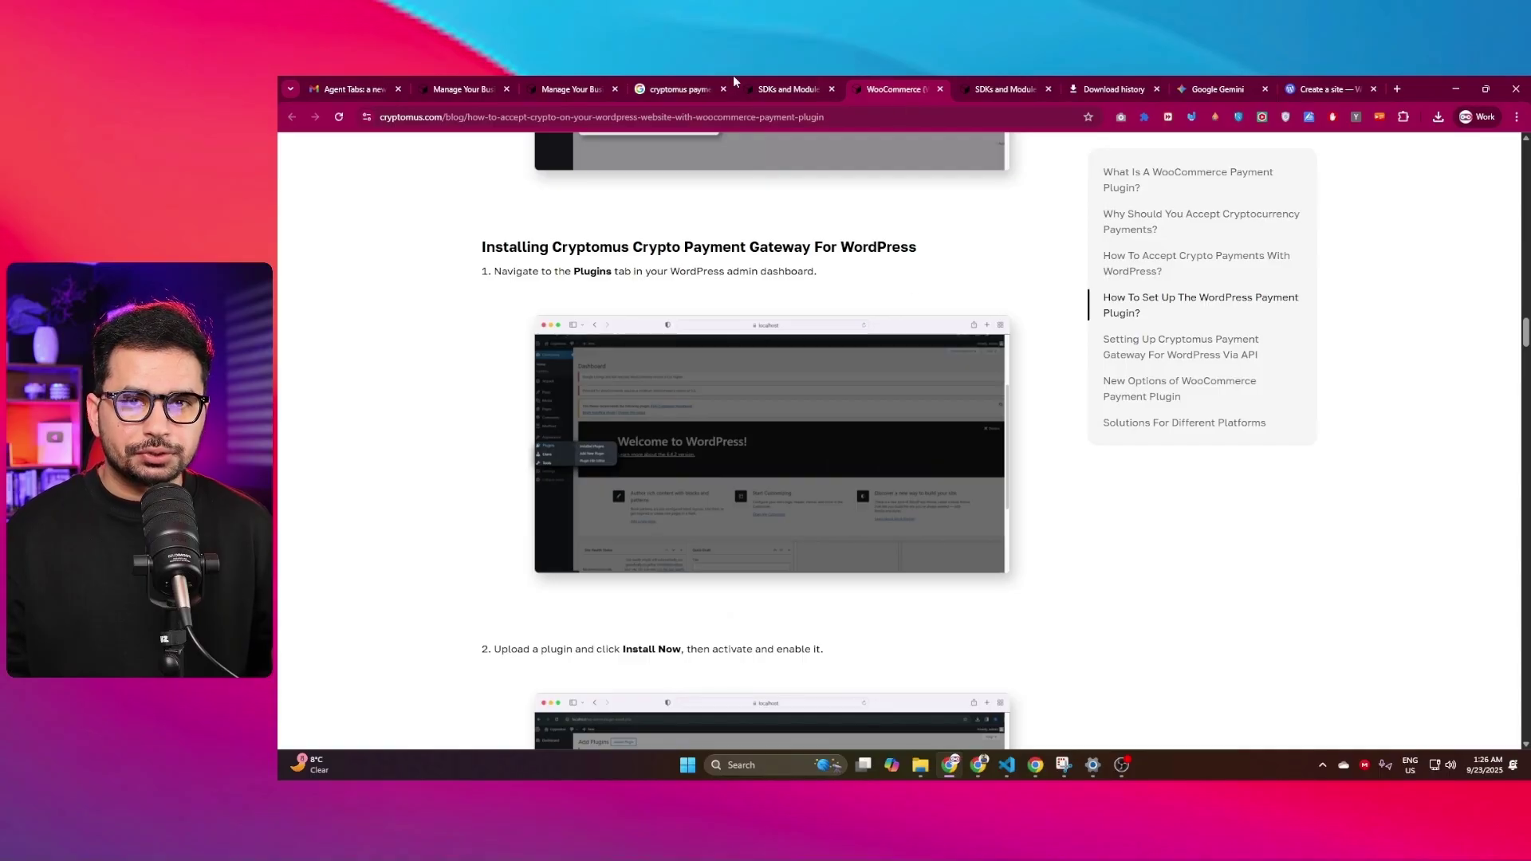
click(577, 83)
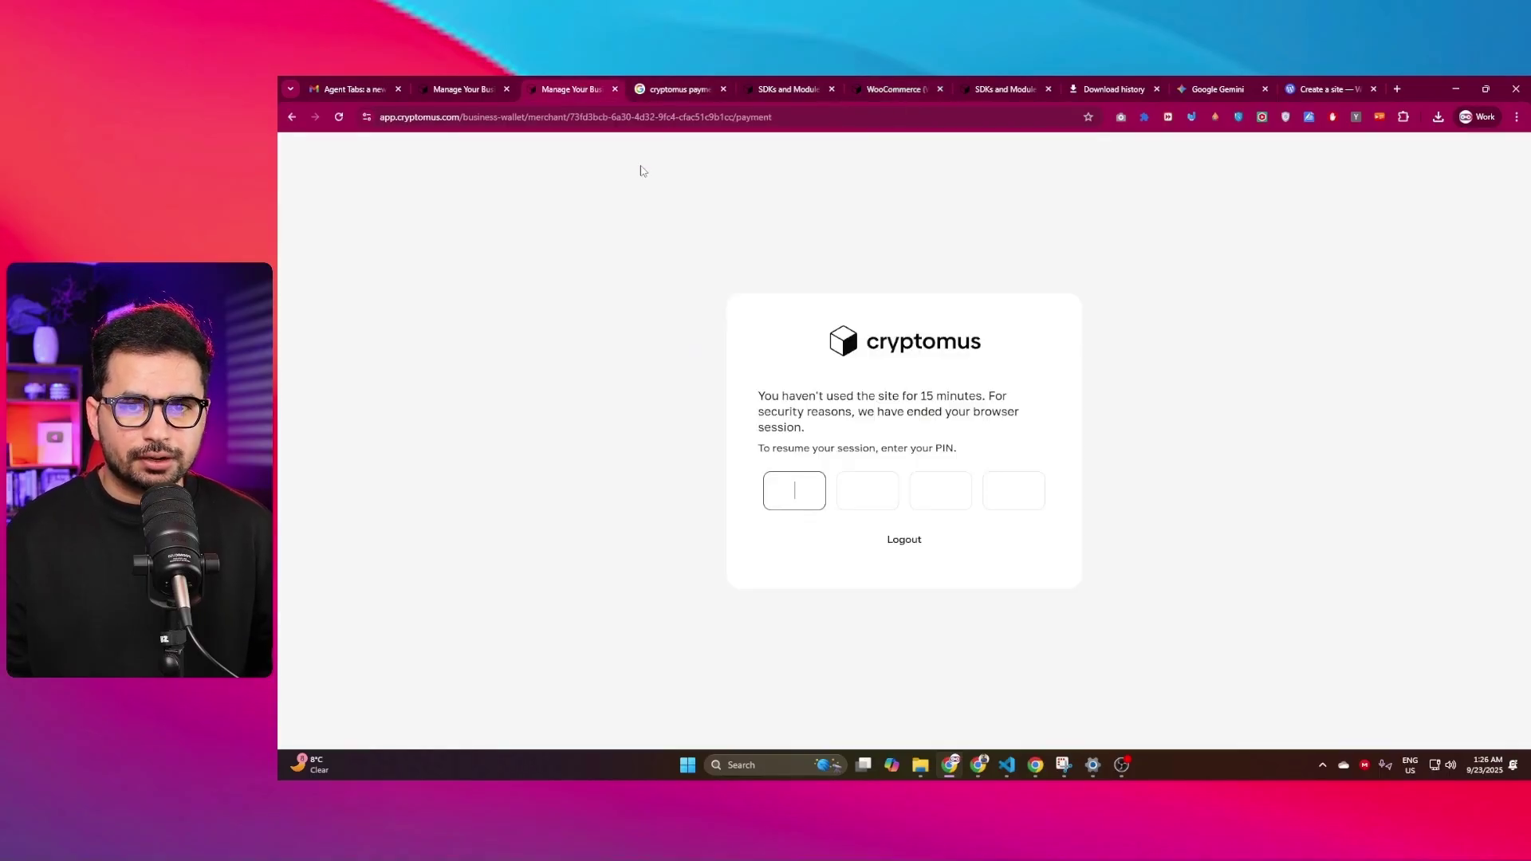
click(475, 79)
drag(601, 356, 711, 356)
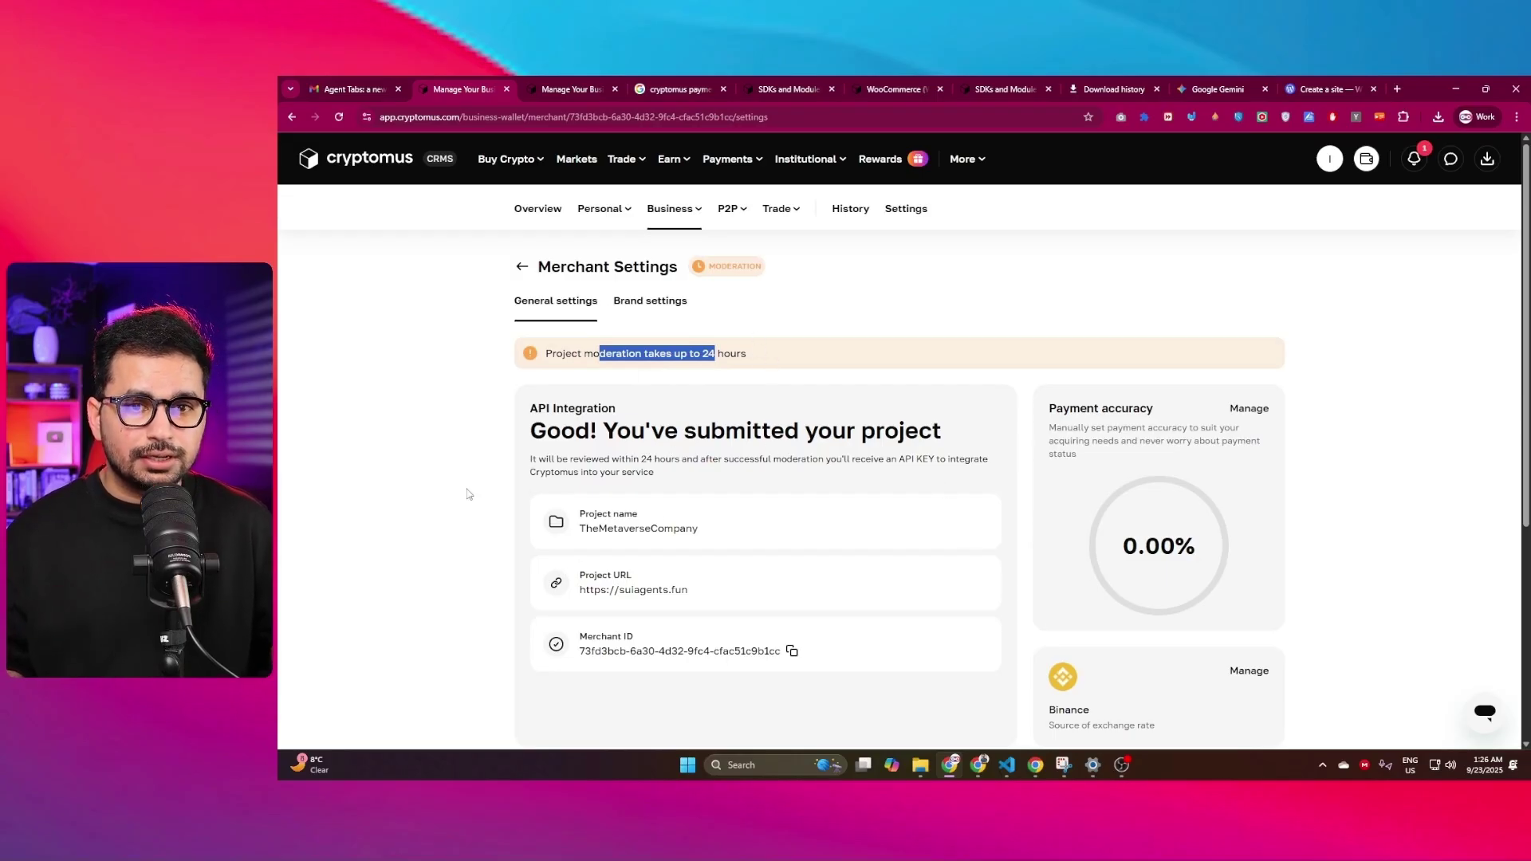
click(779, 351)
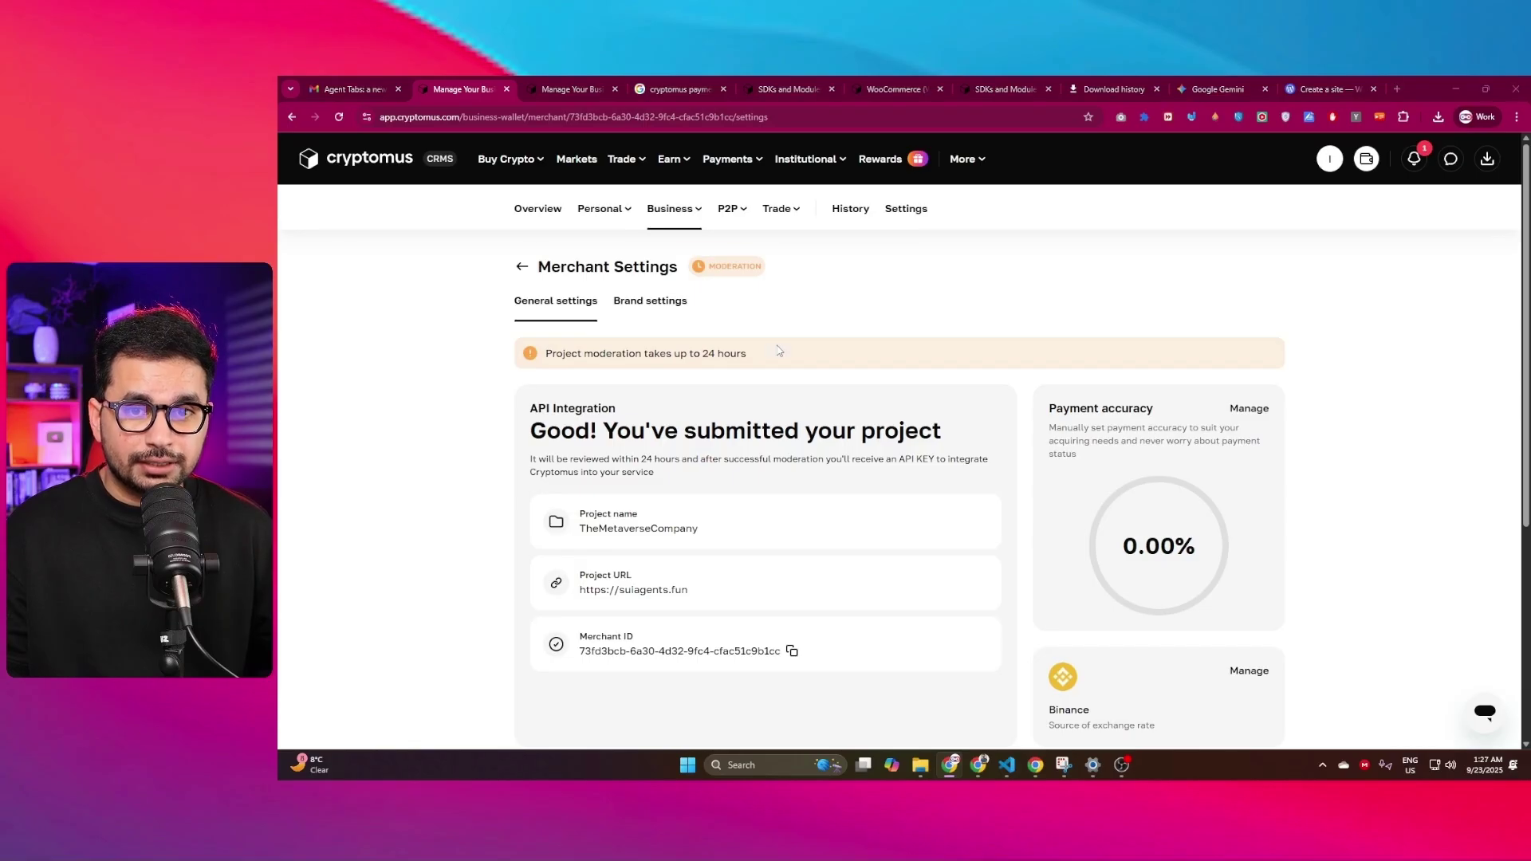
Step: Copy the merchant ID from the Cryptomus Merchant Settings and paste it as the Merchant UUID in the WooCommerce Cryptomus settings
key(alt+Tab)
click(630, 354)
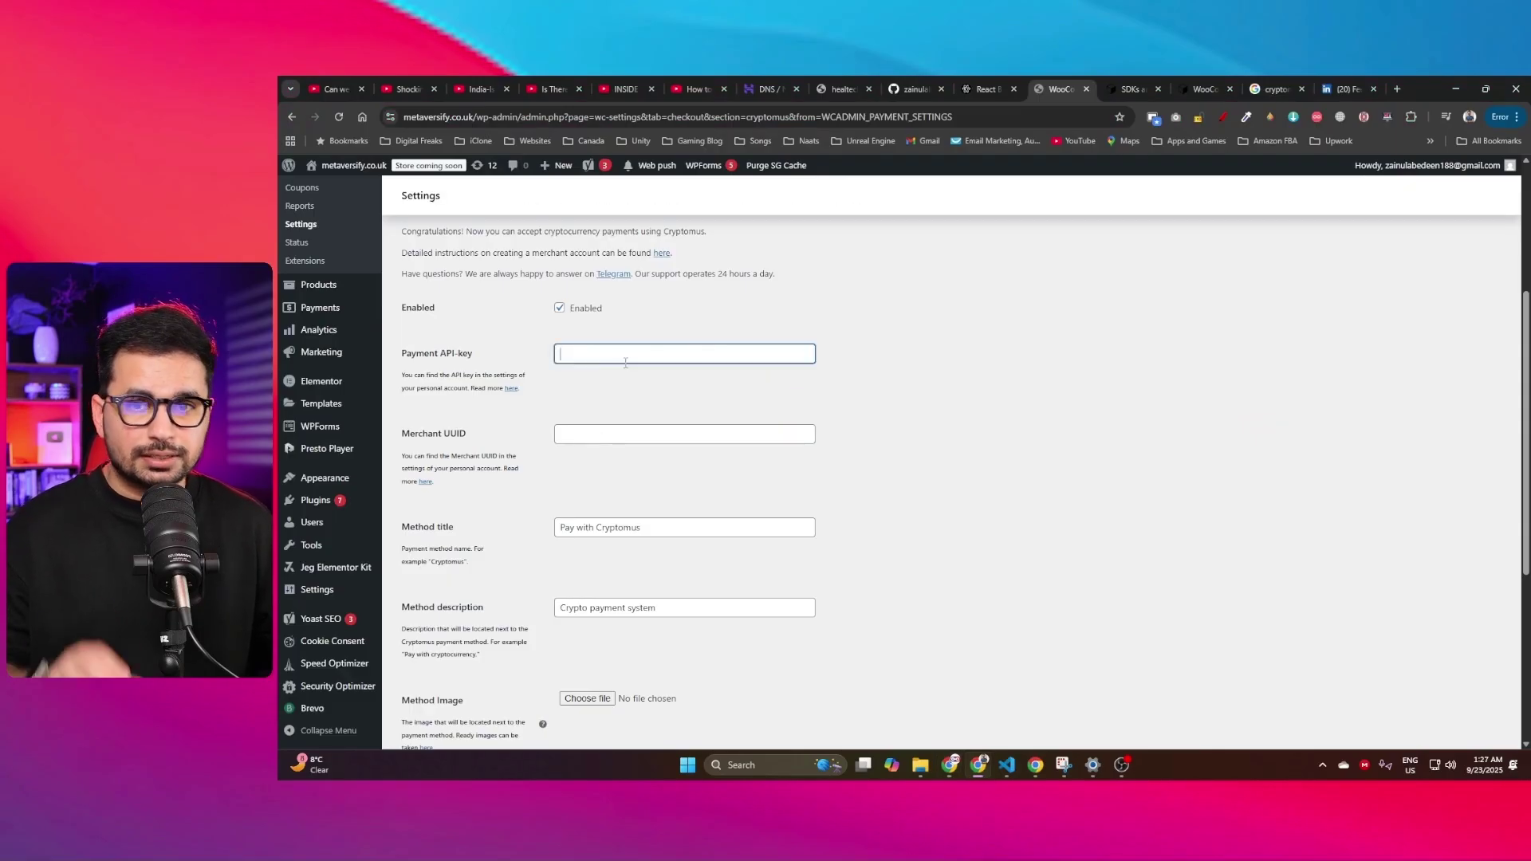
click(409, 437)
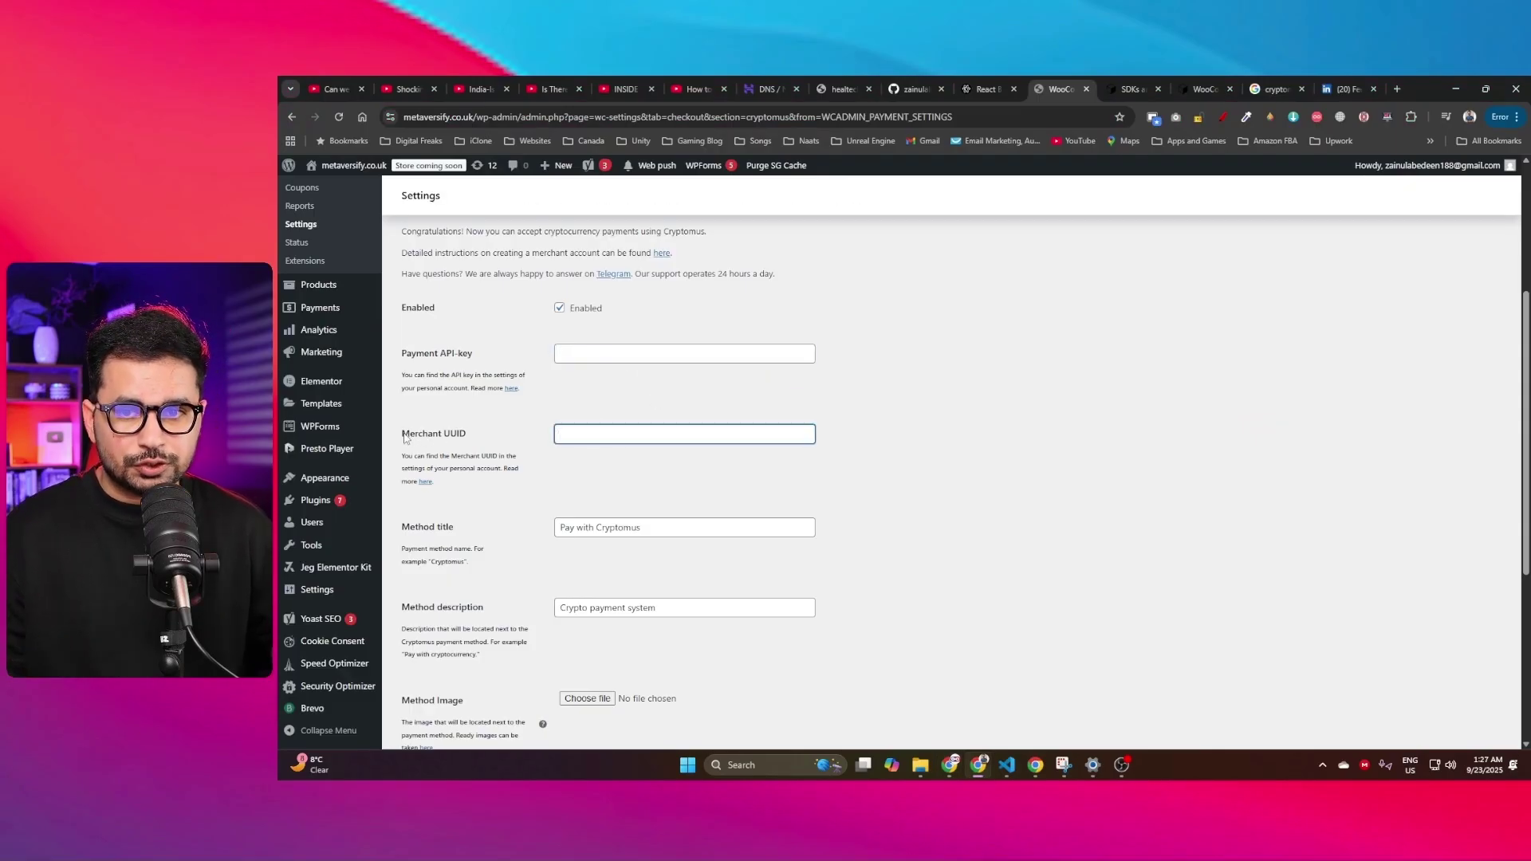
key(alt+Tab)
drag(401, 437, 476, 433)
key(alt+Tab)
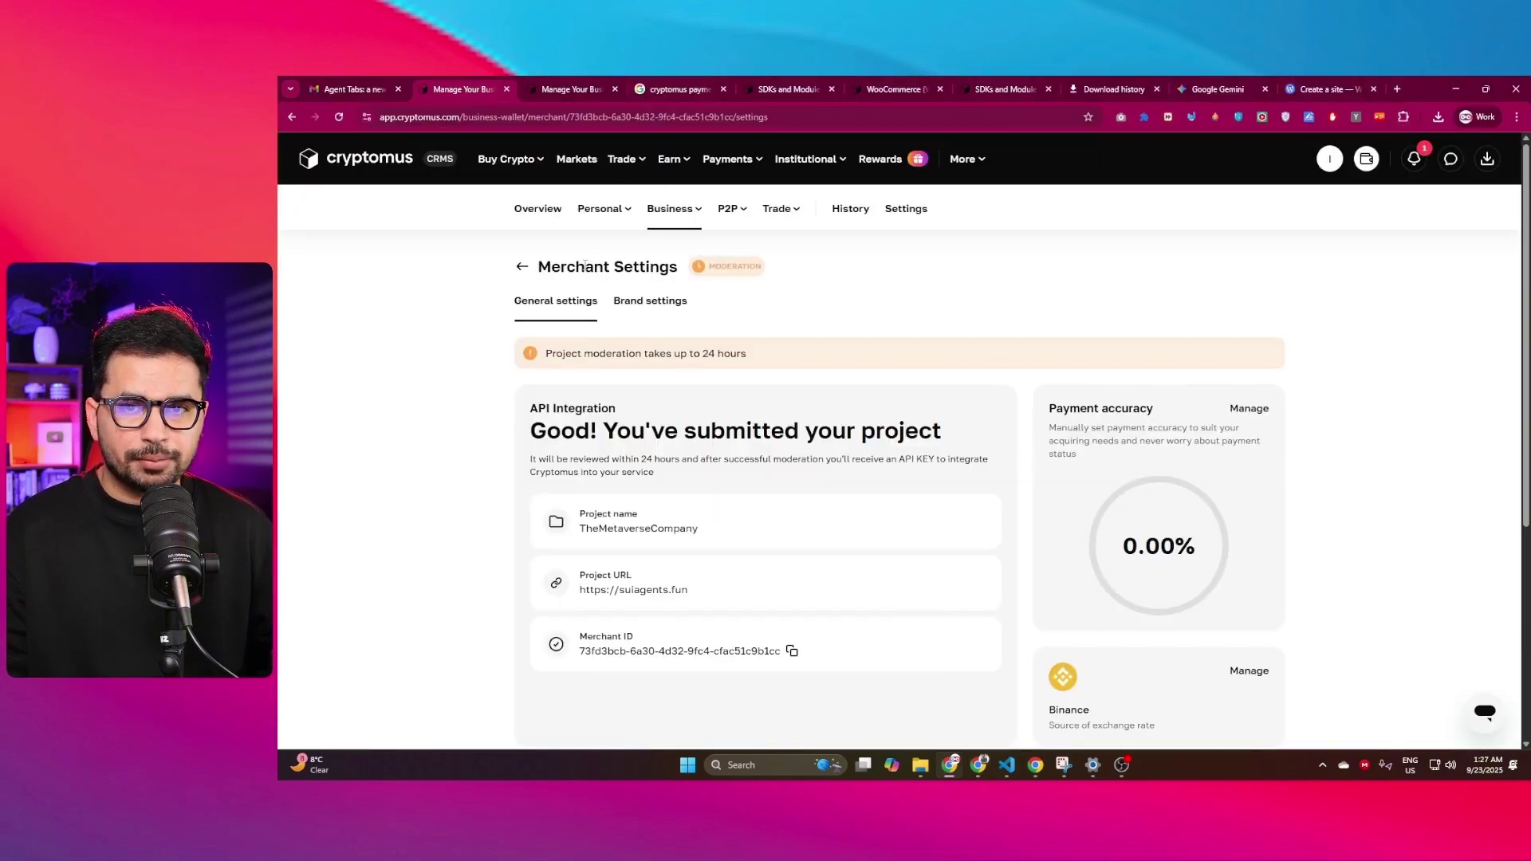
drag(556, 266, 647, 266)
click(598, 267)
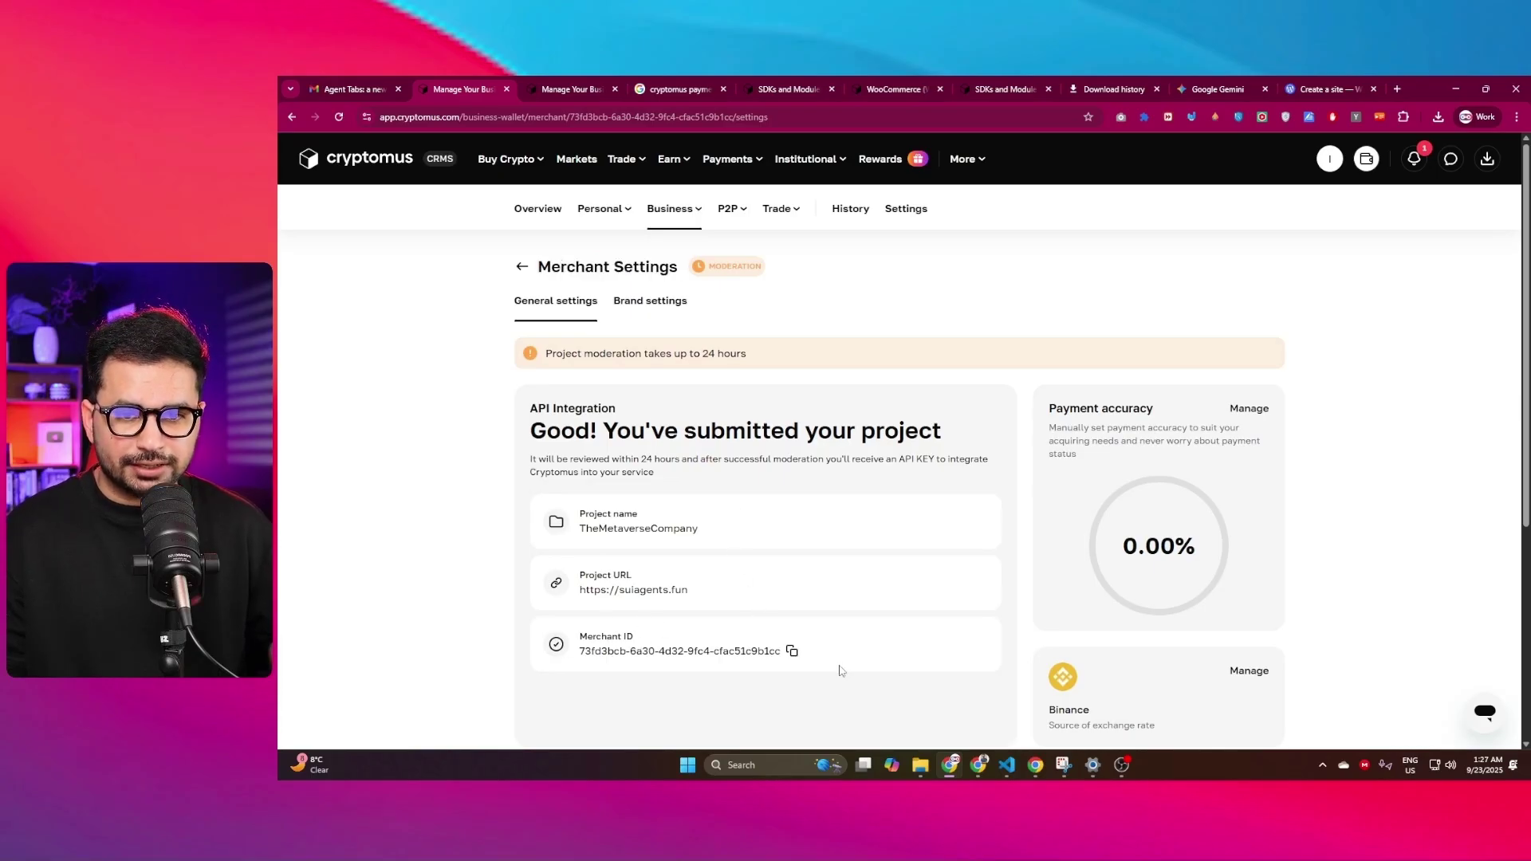
click(793, 652)
key(alt+Tab)
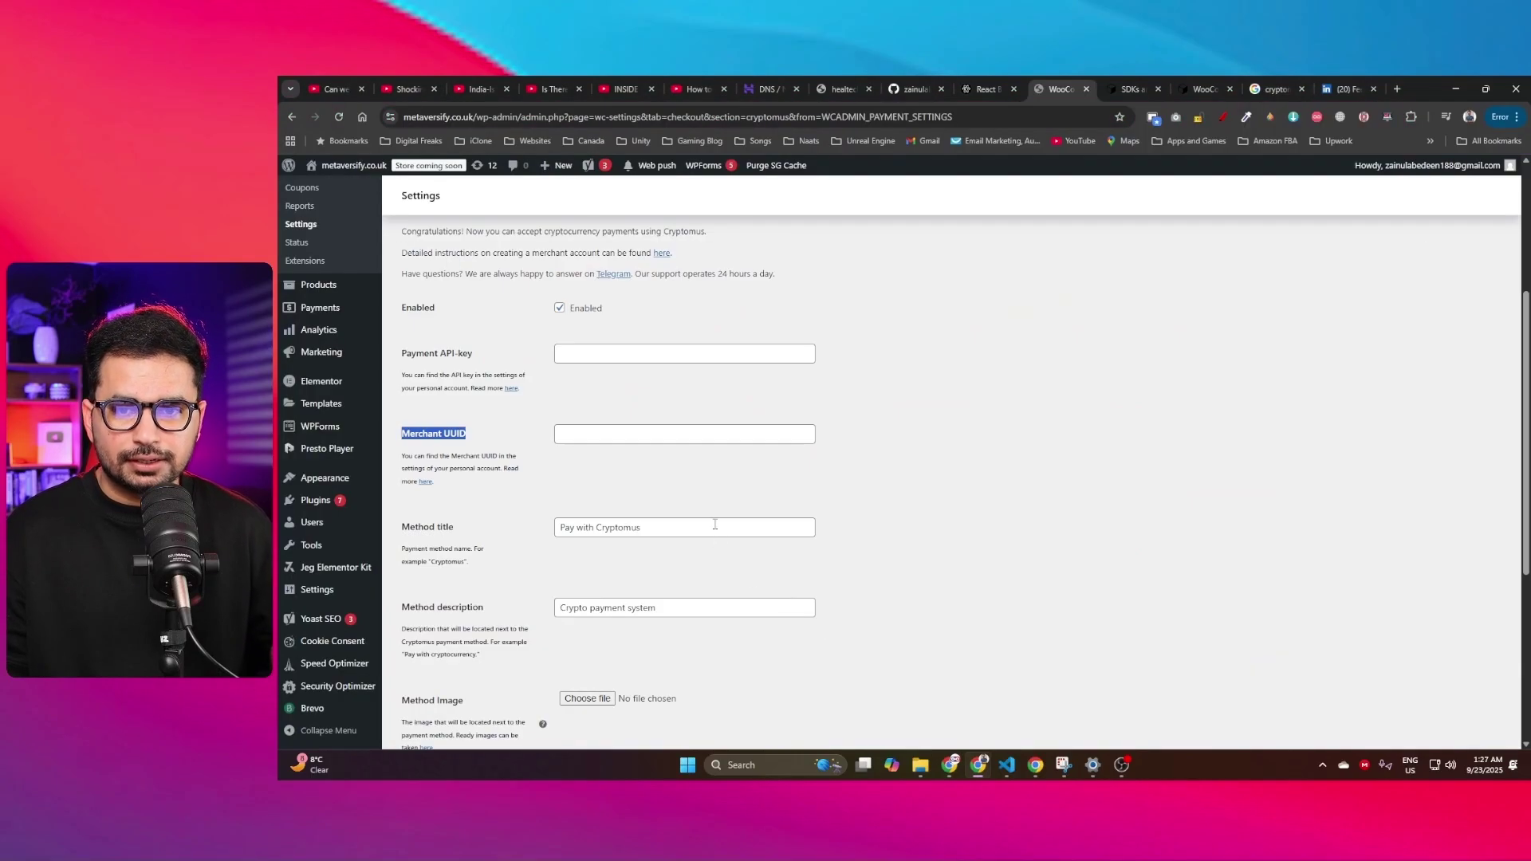
click(678, 434)
key(ctrl+v)
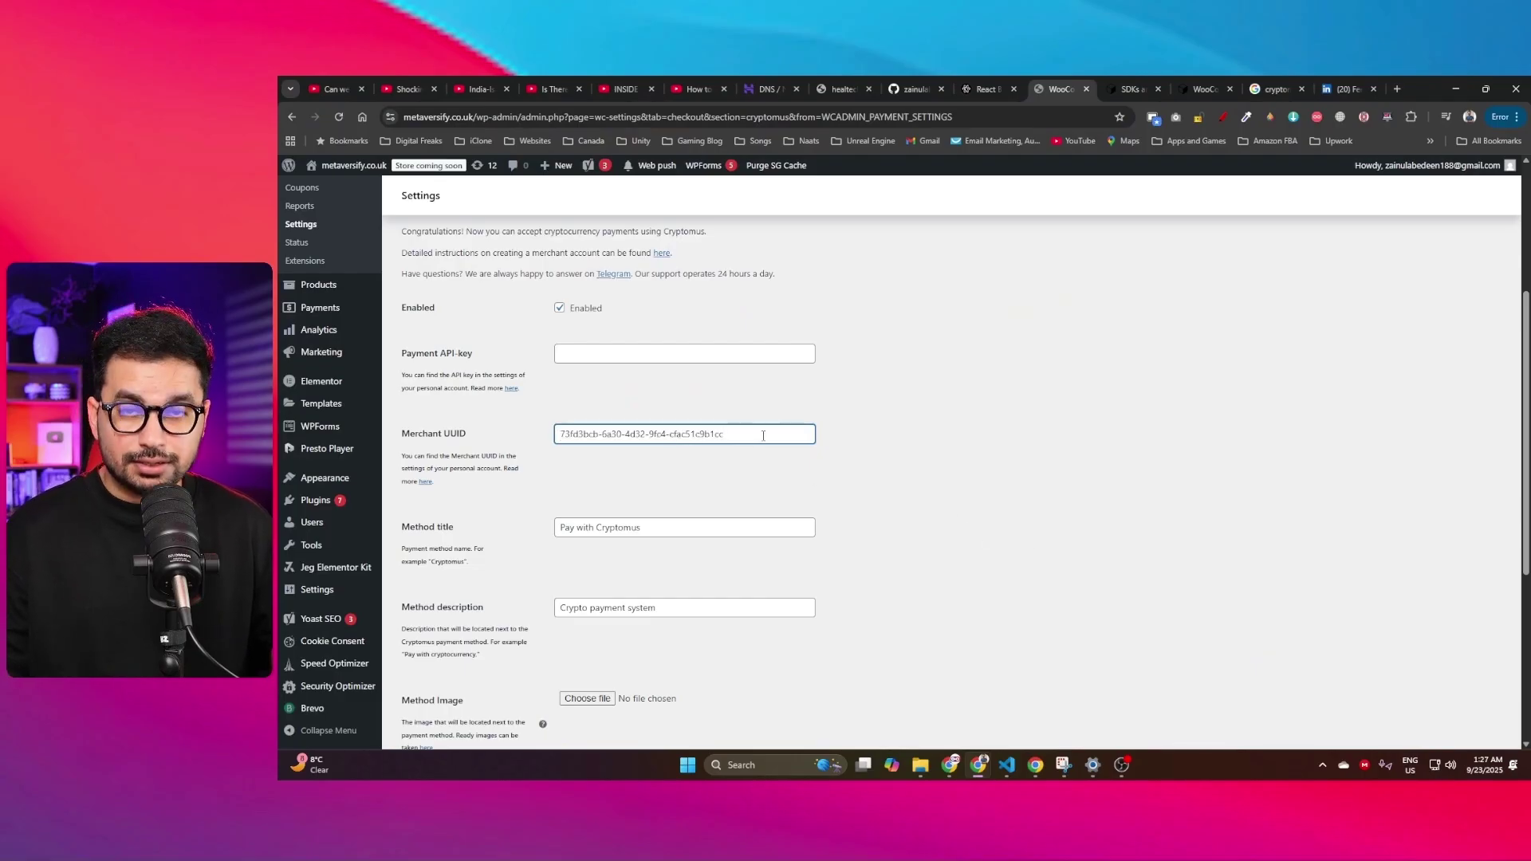
drag(760, 434, 540, 412)
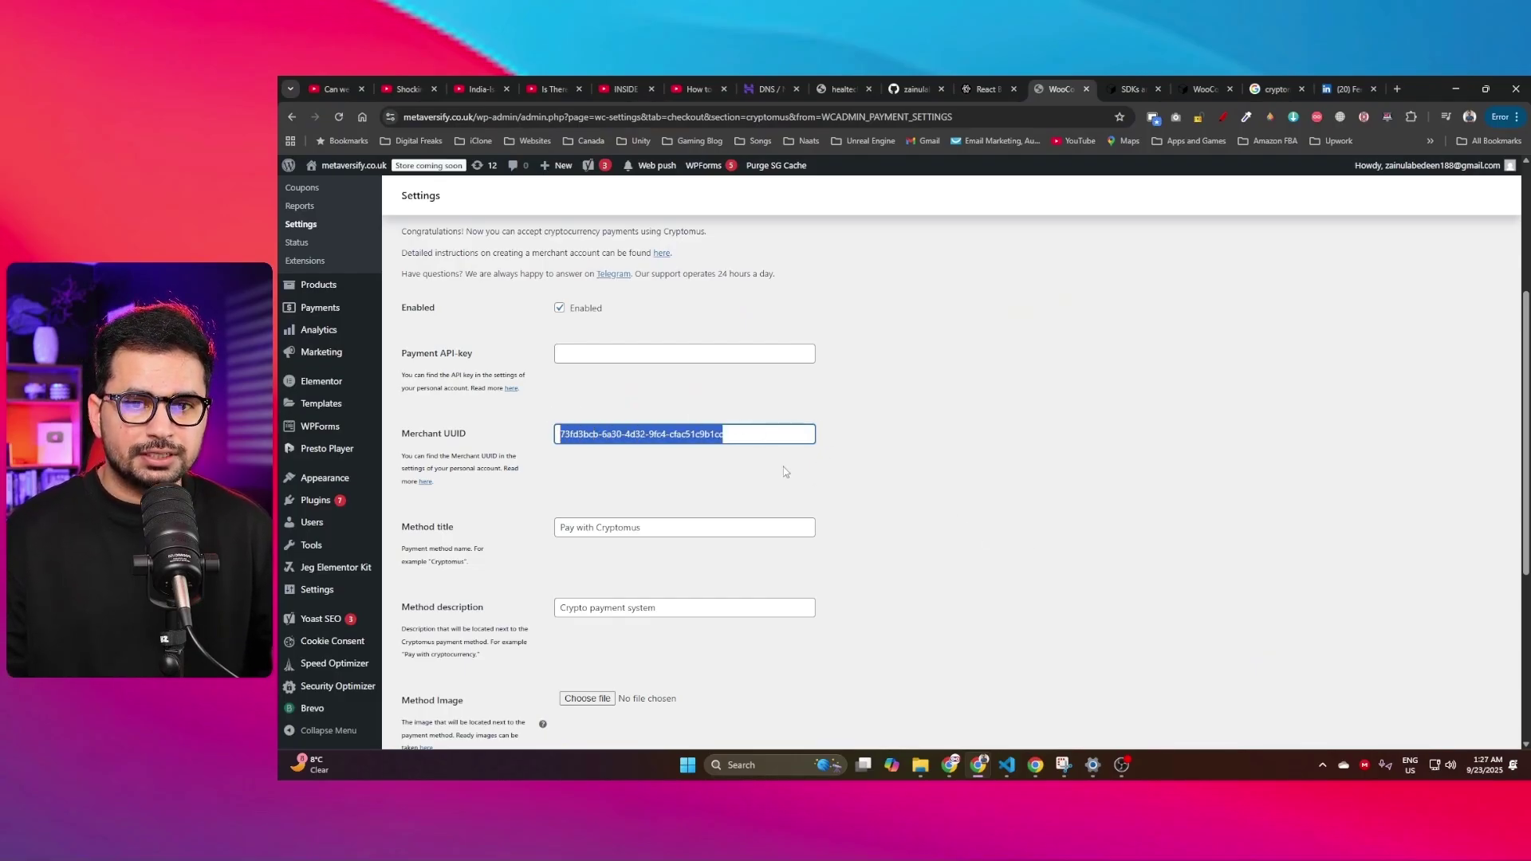
Step: Open the guide linked in the Payment API-key help text and look through its WordPress payment plugin setup section
click(587, 349)
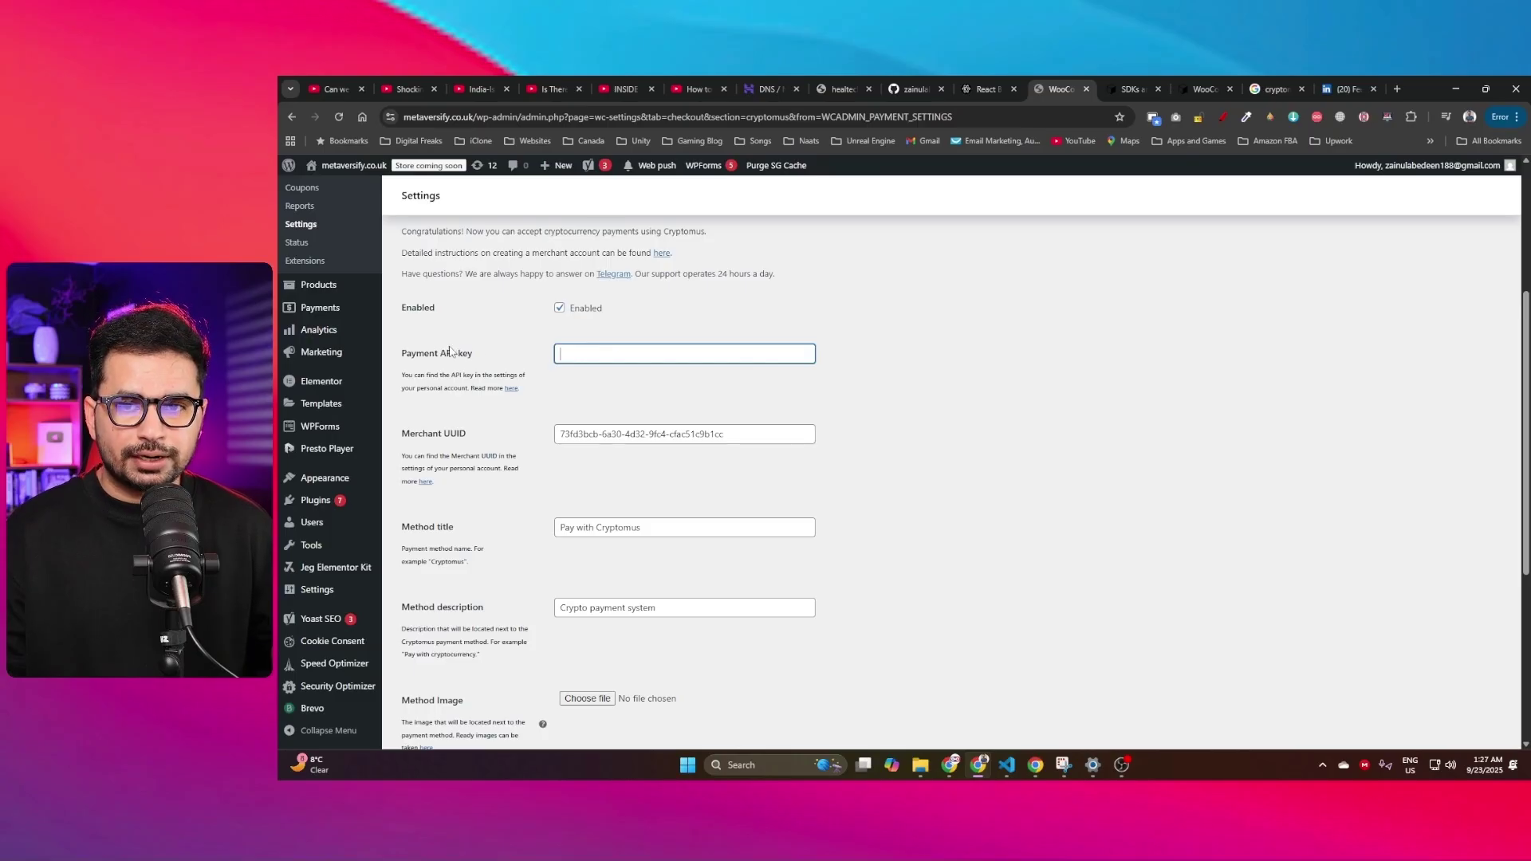
drag(424, 353, 515, 395)
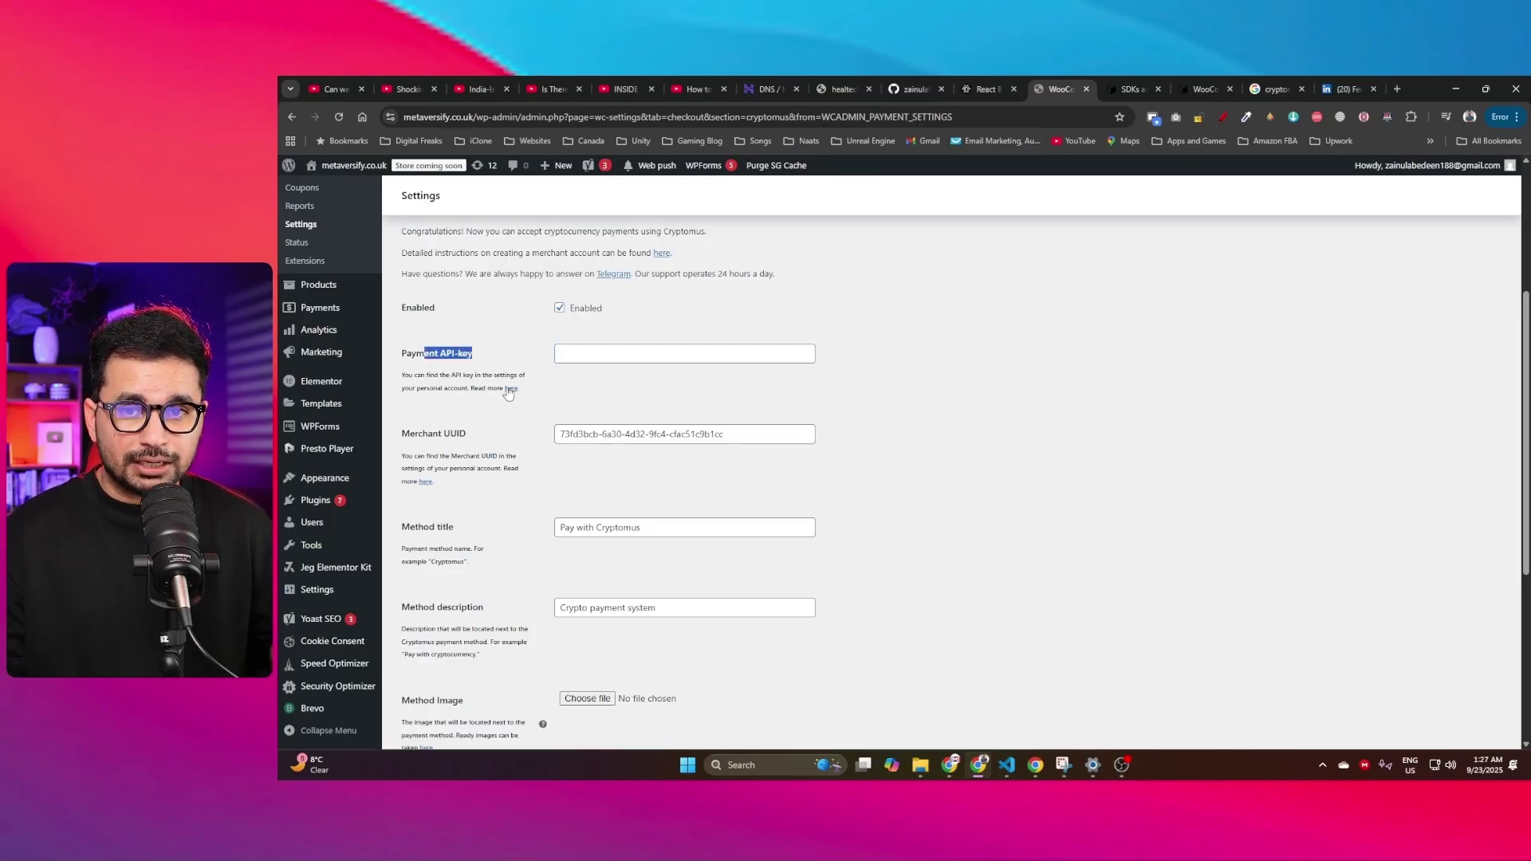
ctrl+click(512, 391)
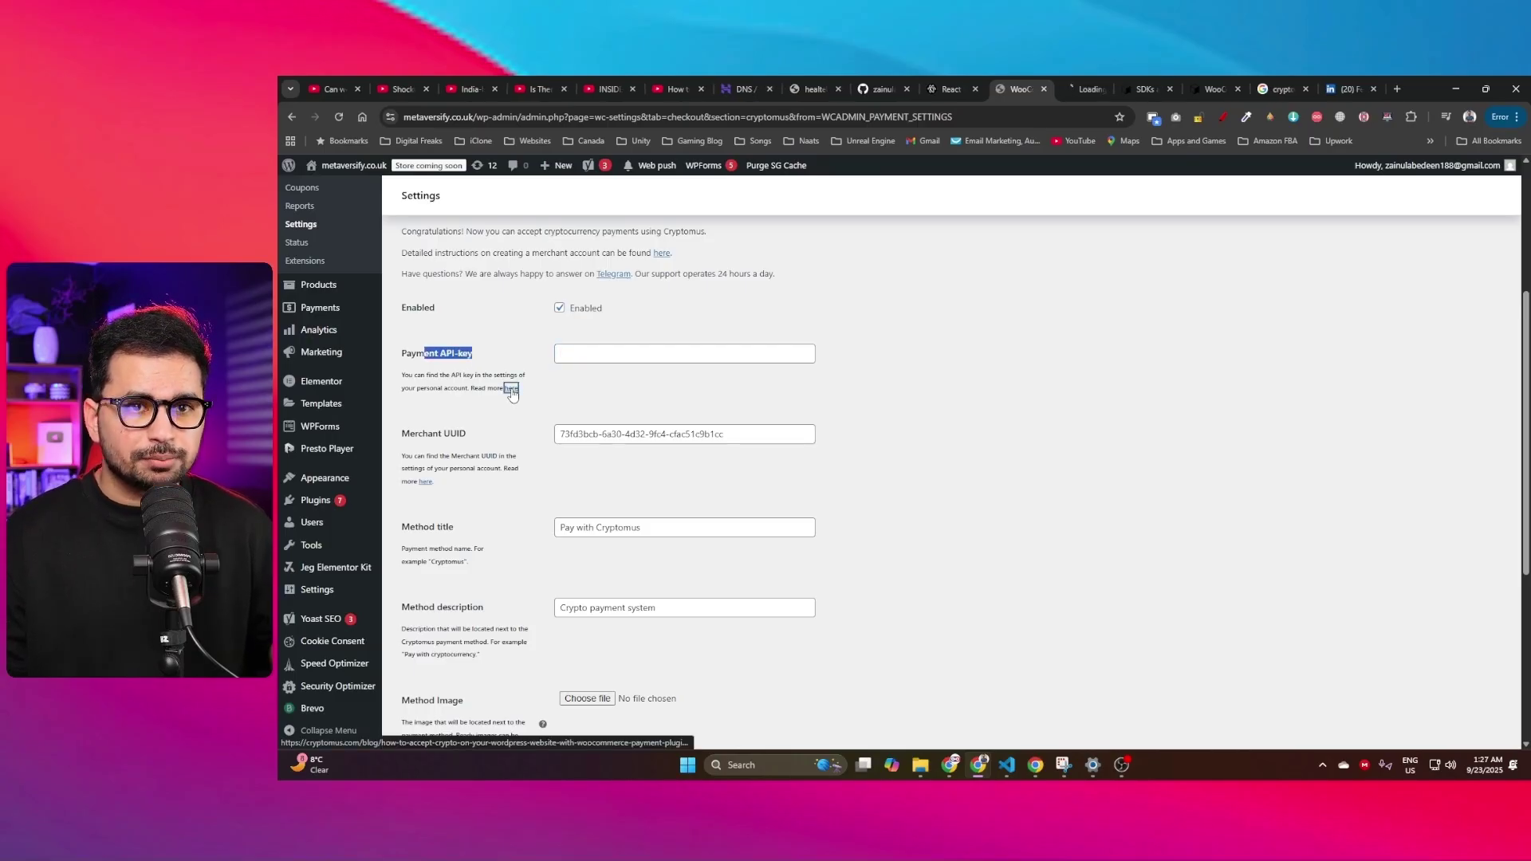
click(1060, 89)
scroll(879, 397, down, 12)
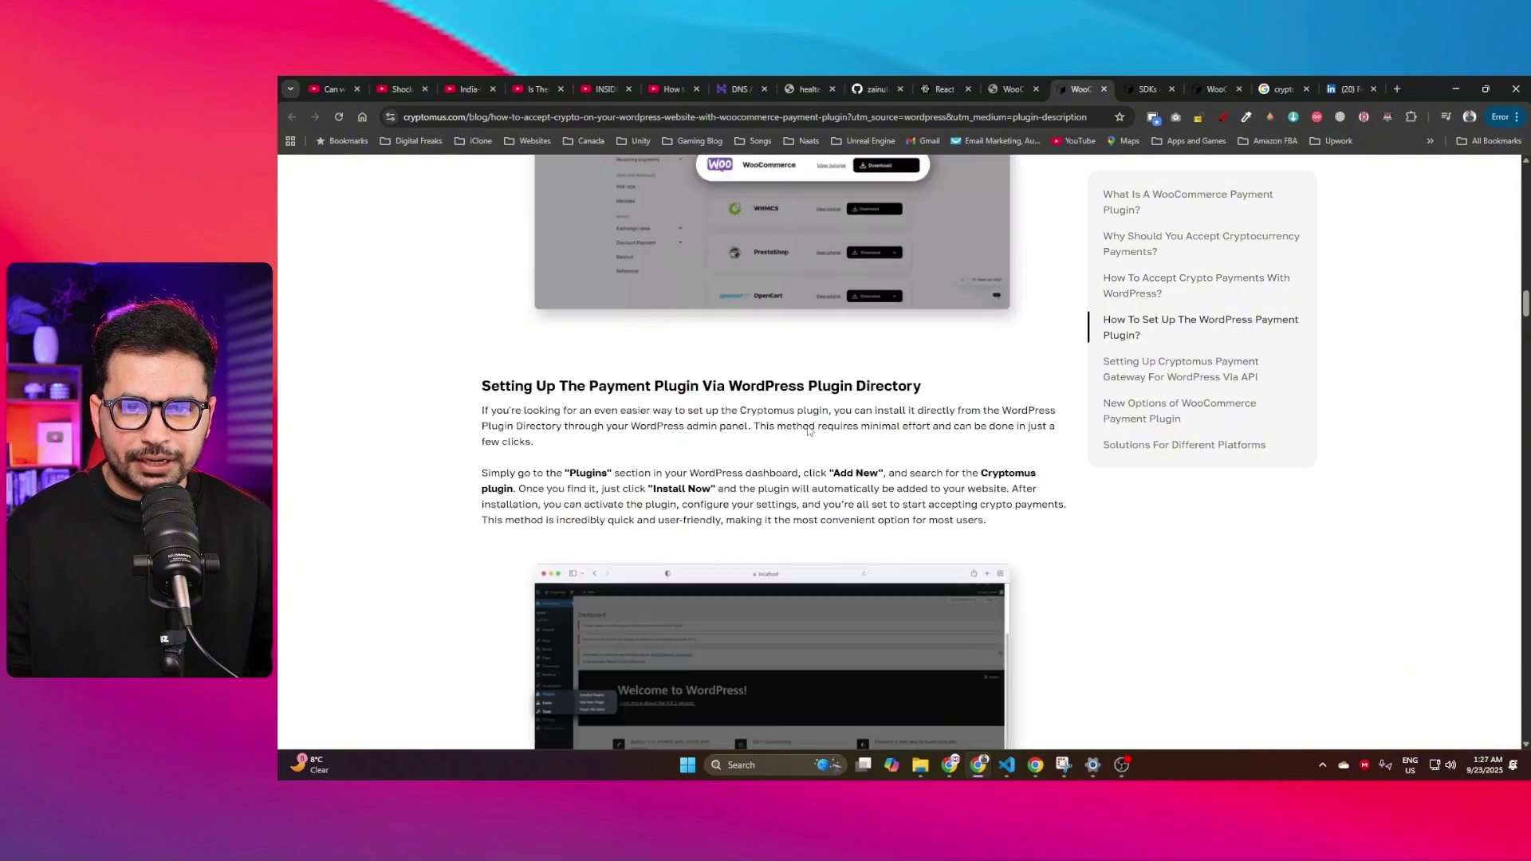
scroll(725, 412, up, 3)
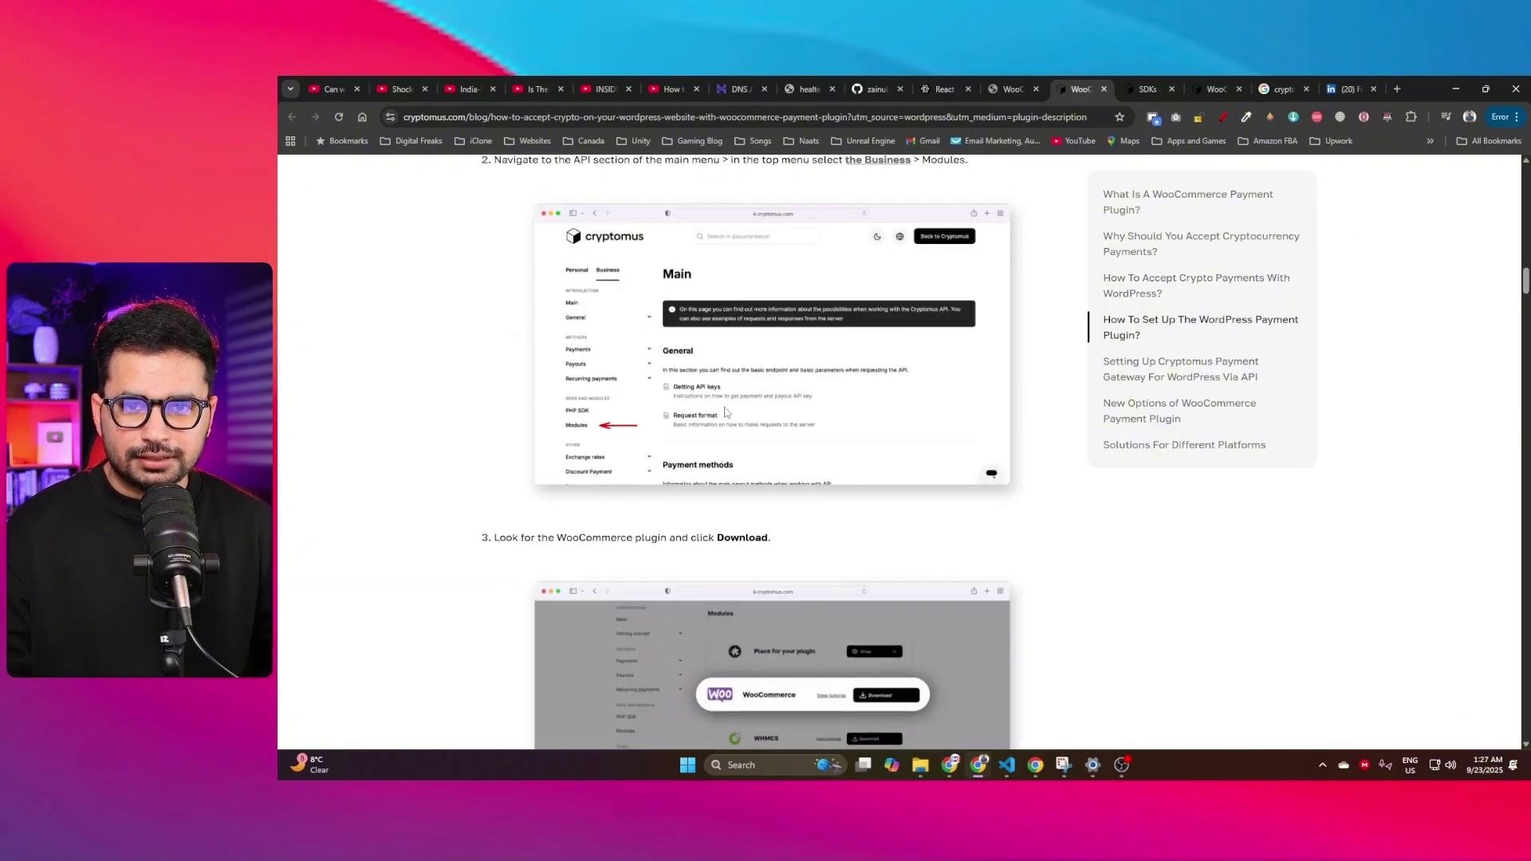
Step: Open the guide's illustrations in new tabs and examine the one showing where to add a block on the Cart page
right_click(693, 377)
click(770, 390)
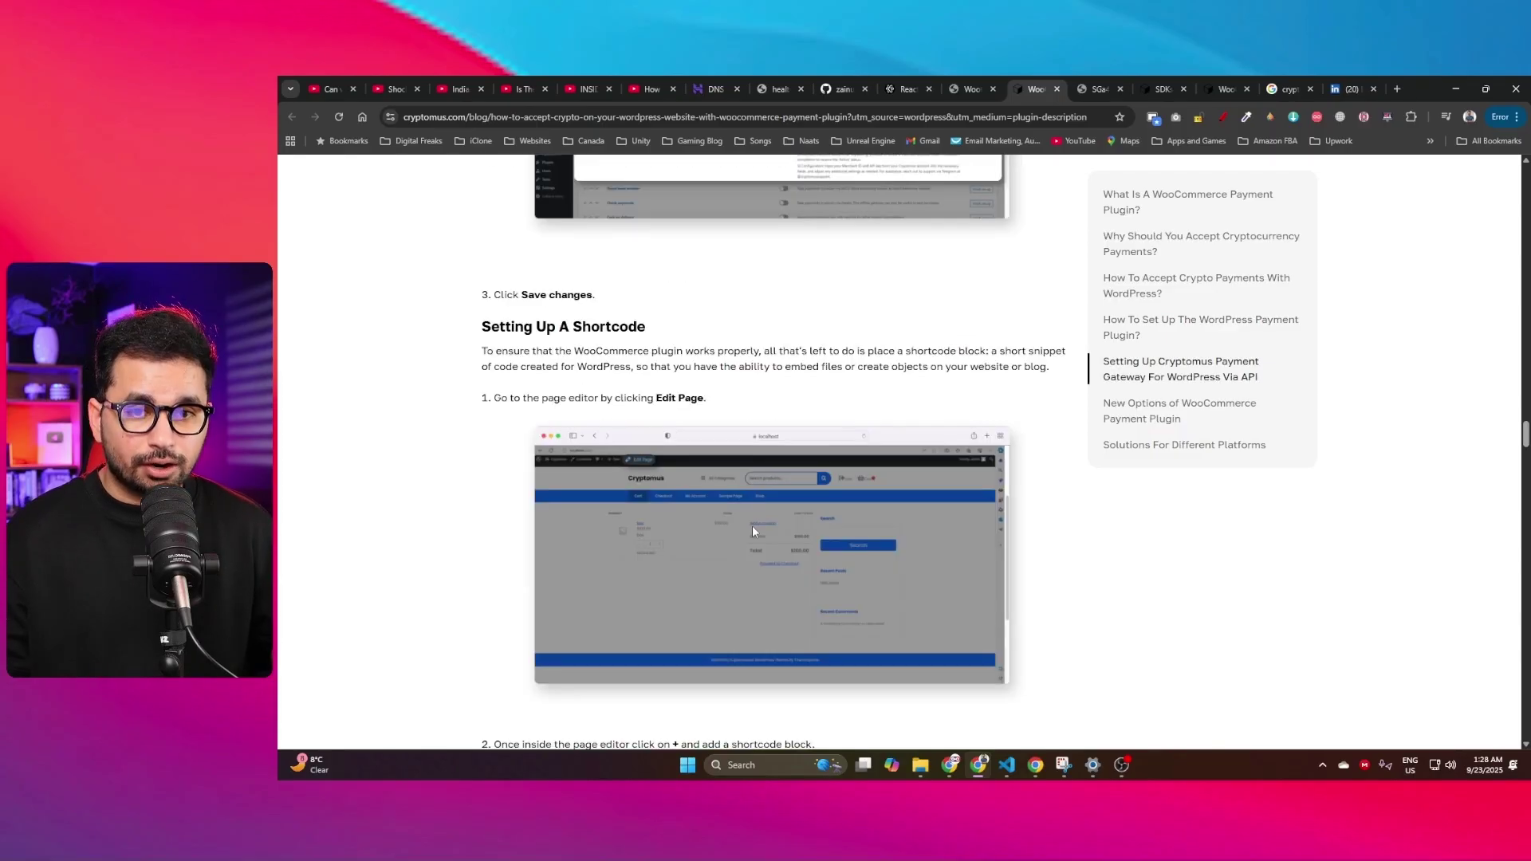
right_click(753, 525)
click(772, 539)
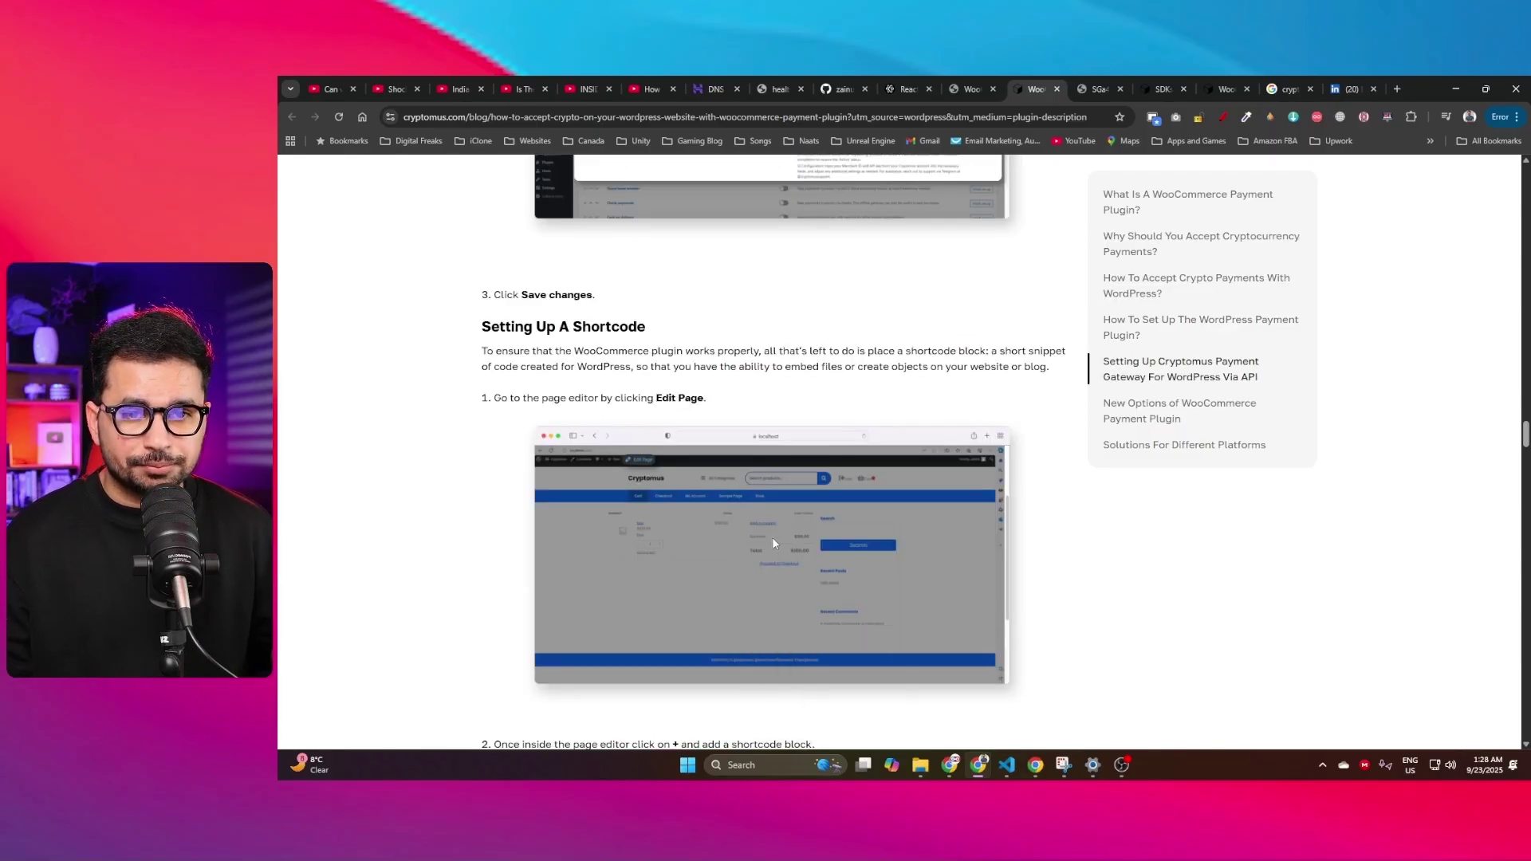
click(1115, 88)
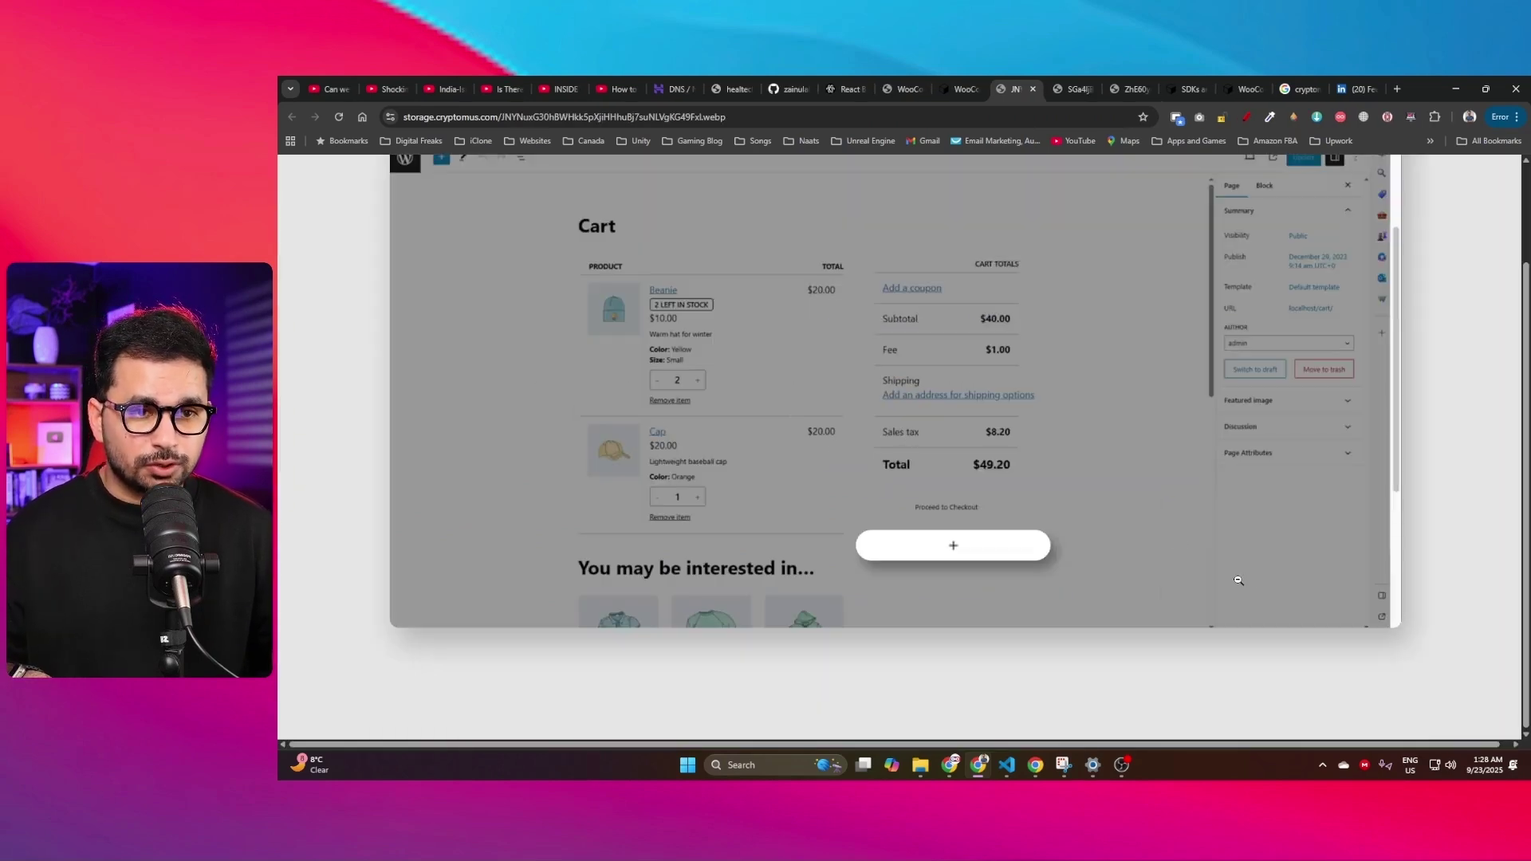
scroll(1006, 489, up, 2)
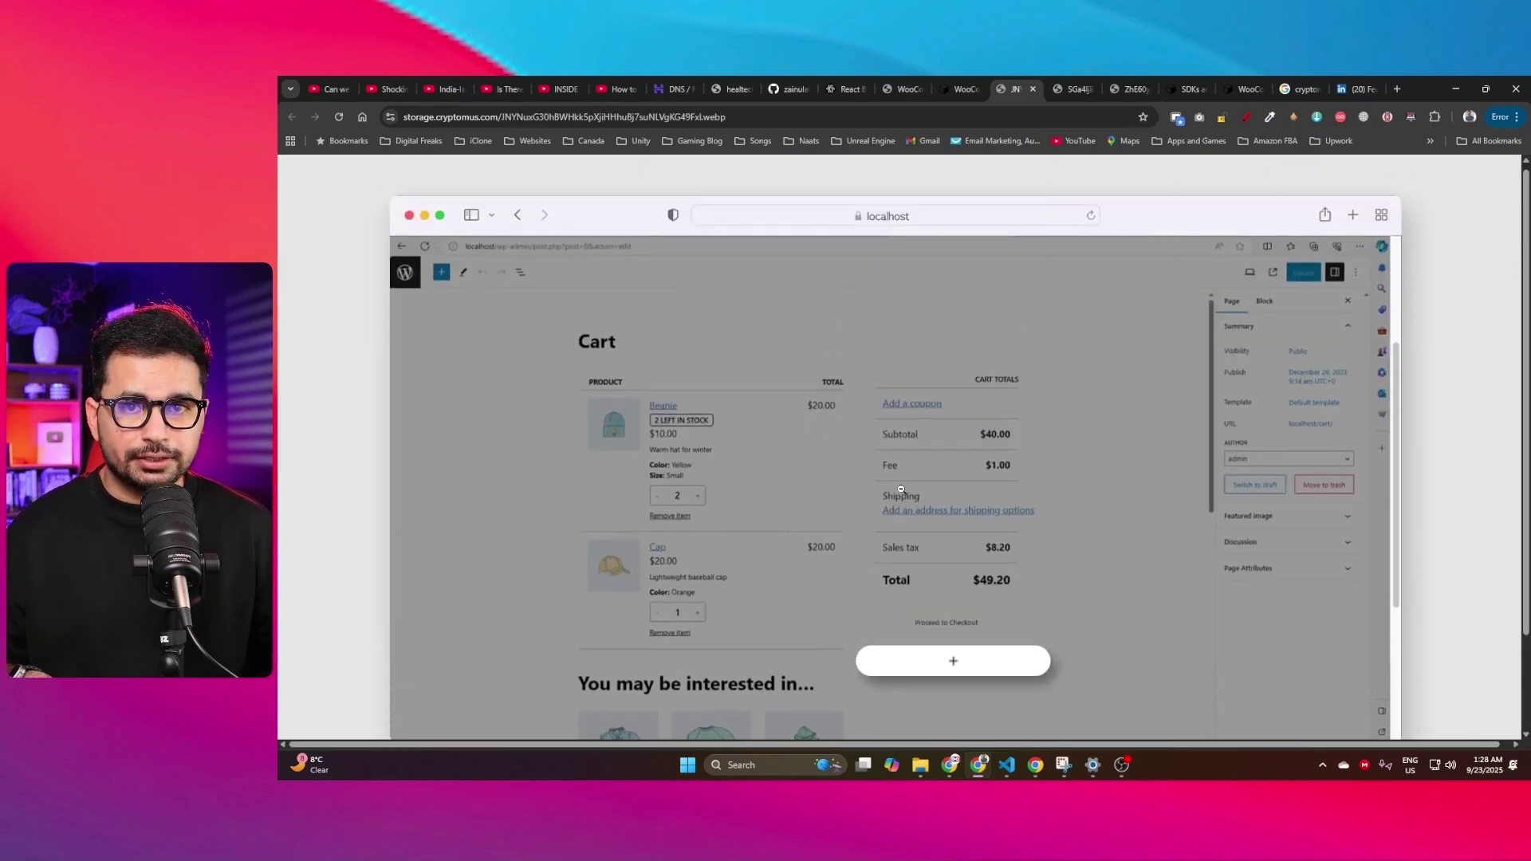
scroll(1007, 489, down, 2)
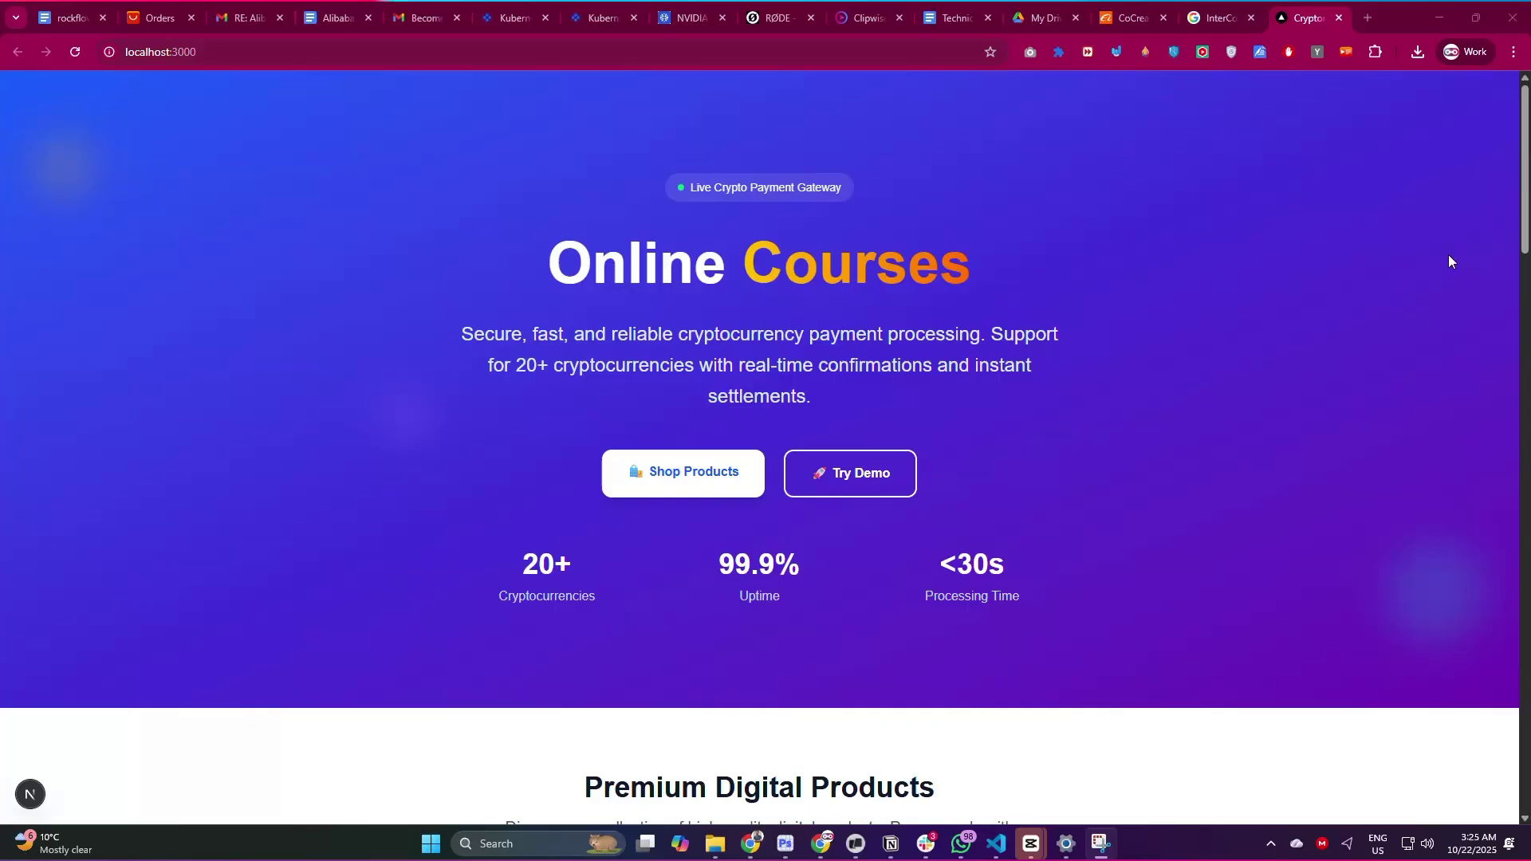
Step: Browse the Premium Digital Products on the localhost:3000 demo store and open the checkout for the Premium Crypto Course
scroll(1449, 255, down, 1)
scroll(1449, 276, down, 20)
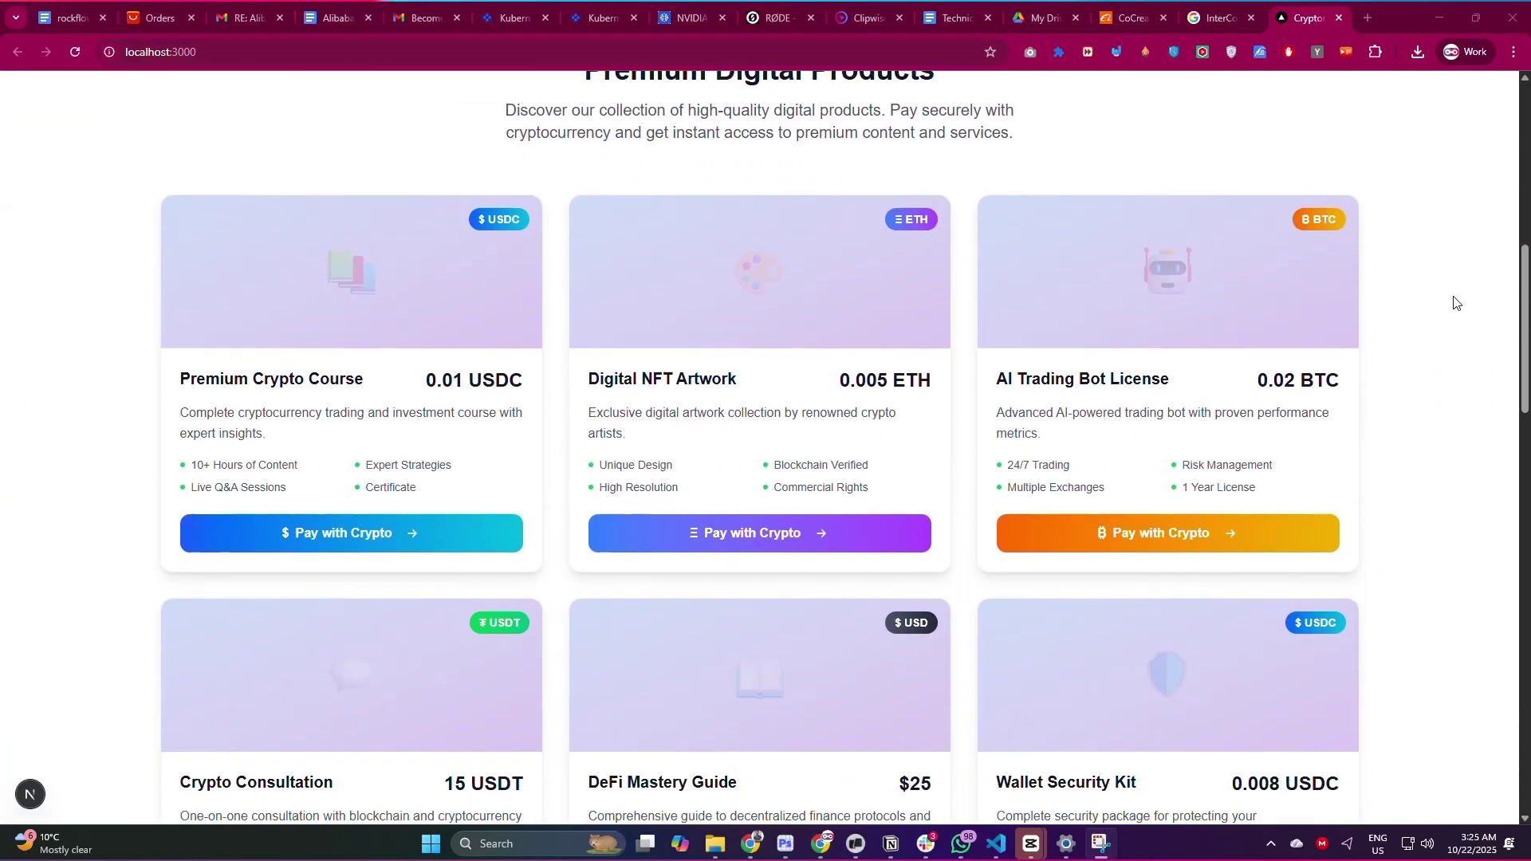
scroll(1450, 367, down, 10)
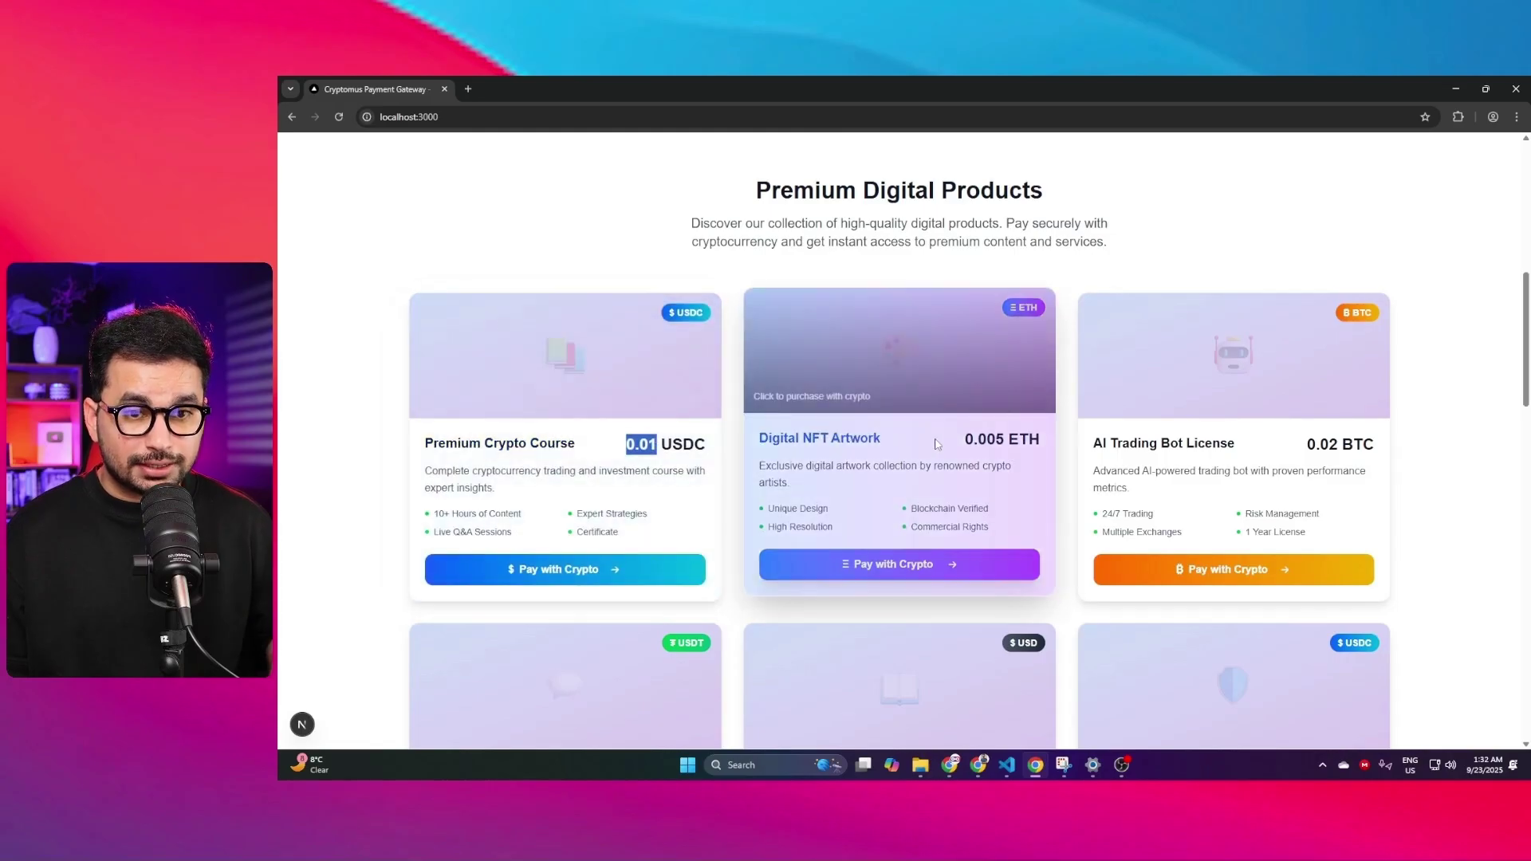
click(829, 423)
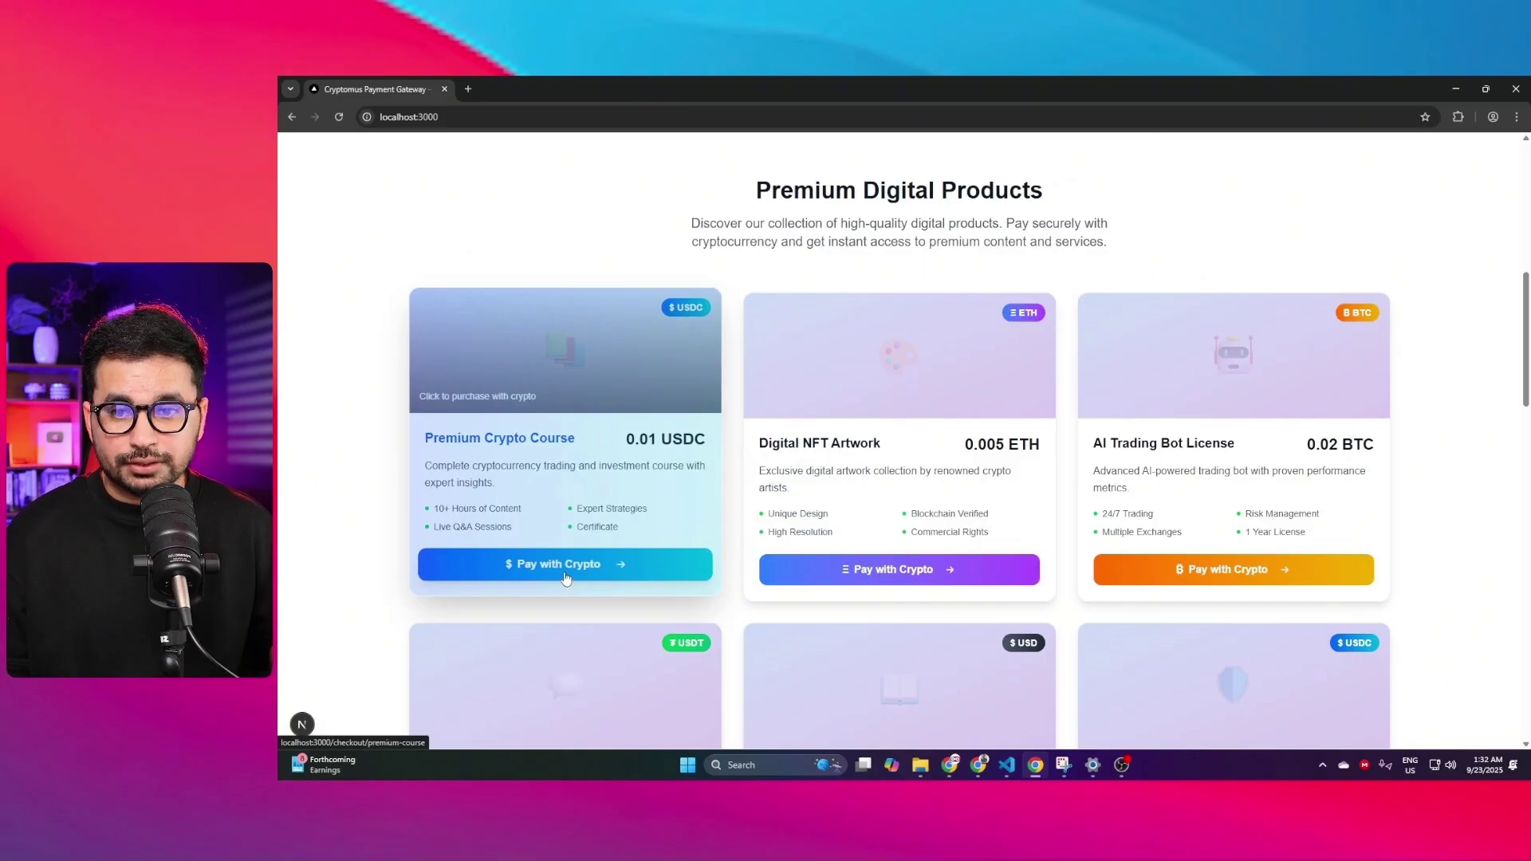
click(565, 573)
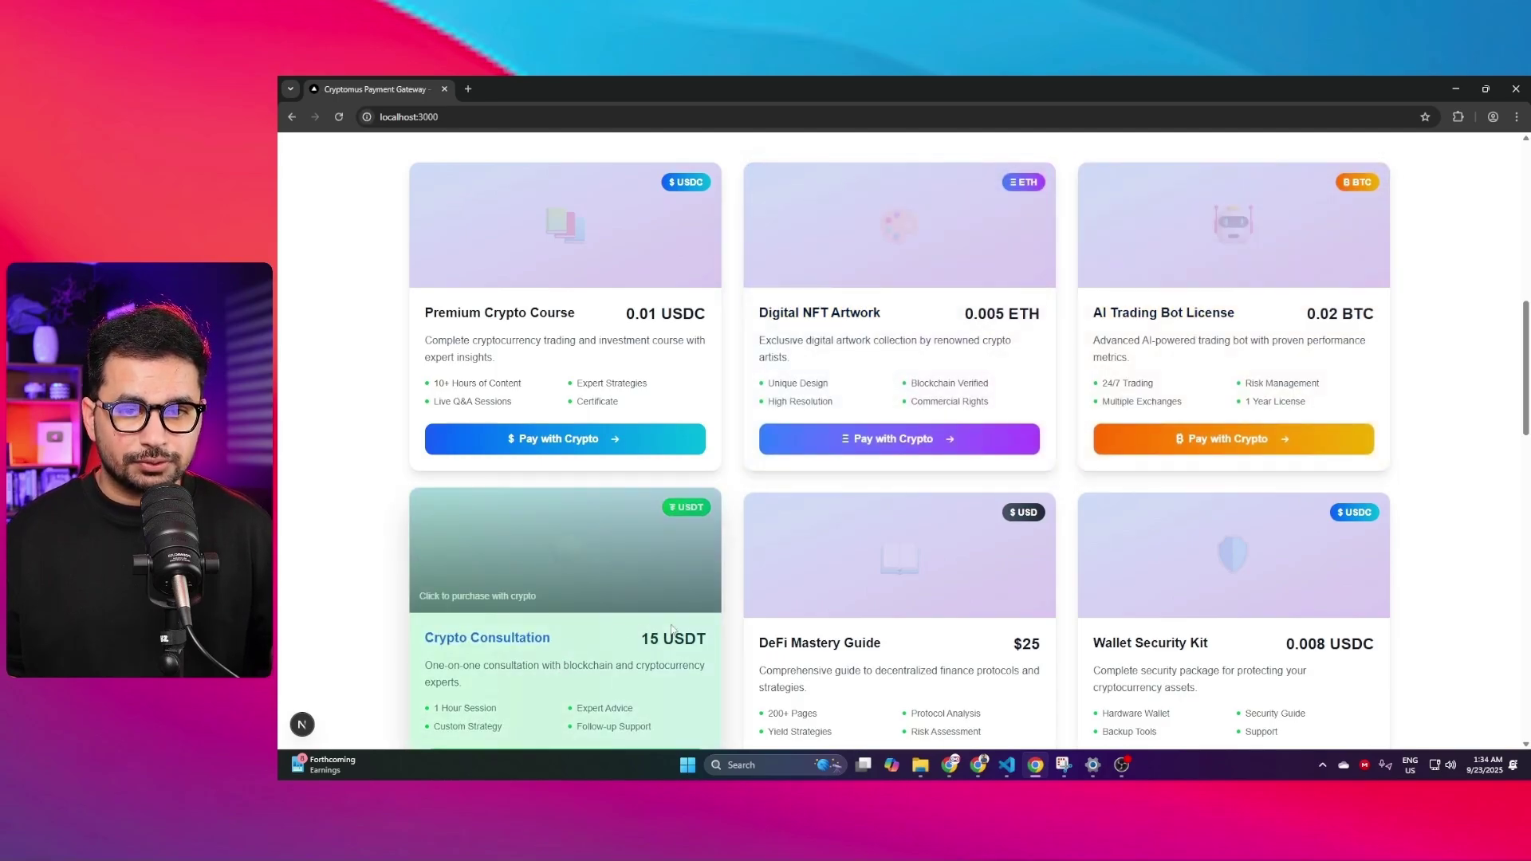
Step: Browse the demo store's Premium Digital Products and start a 15 USDT payment for the Crypto Consultation
scroll(992, 604, down, 5)
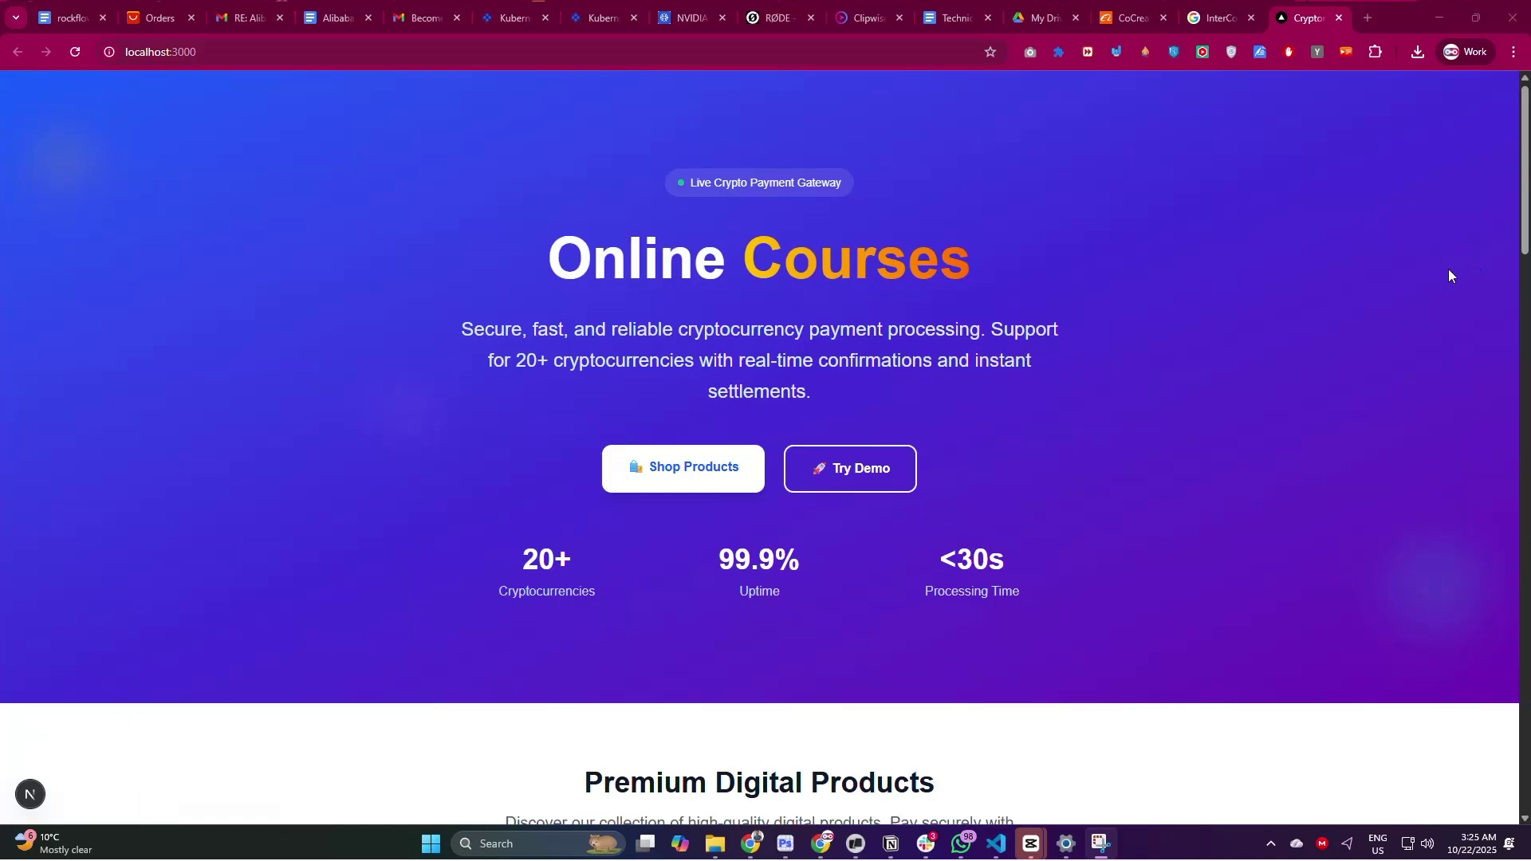
scroll(1448, 271, down, 3)
scroll(1448, 271, down, 20)
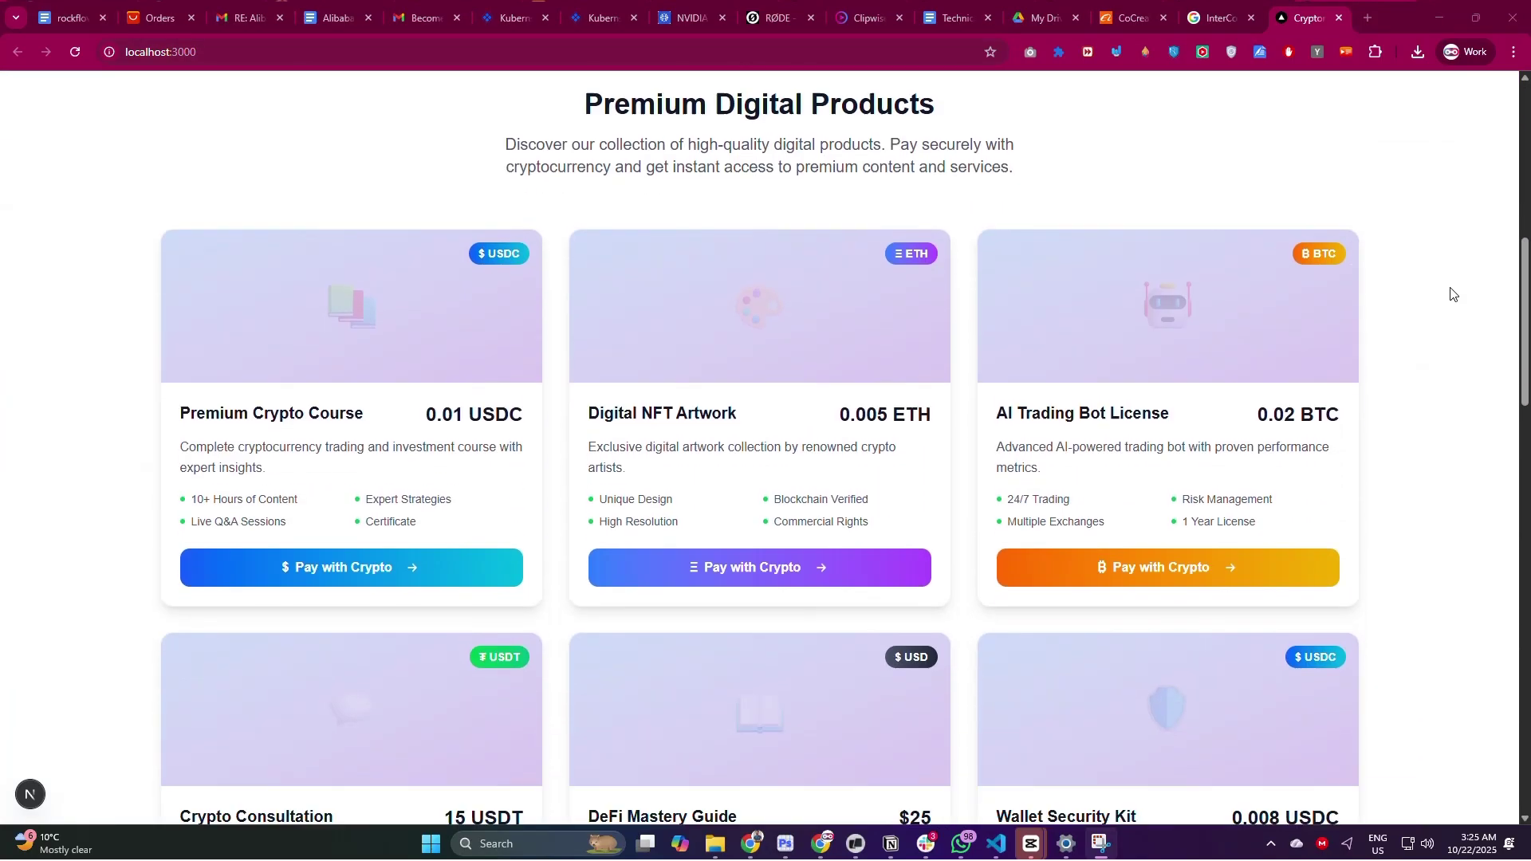
scroll(1449, 375, down, 6)
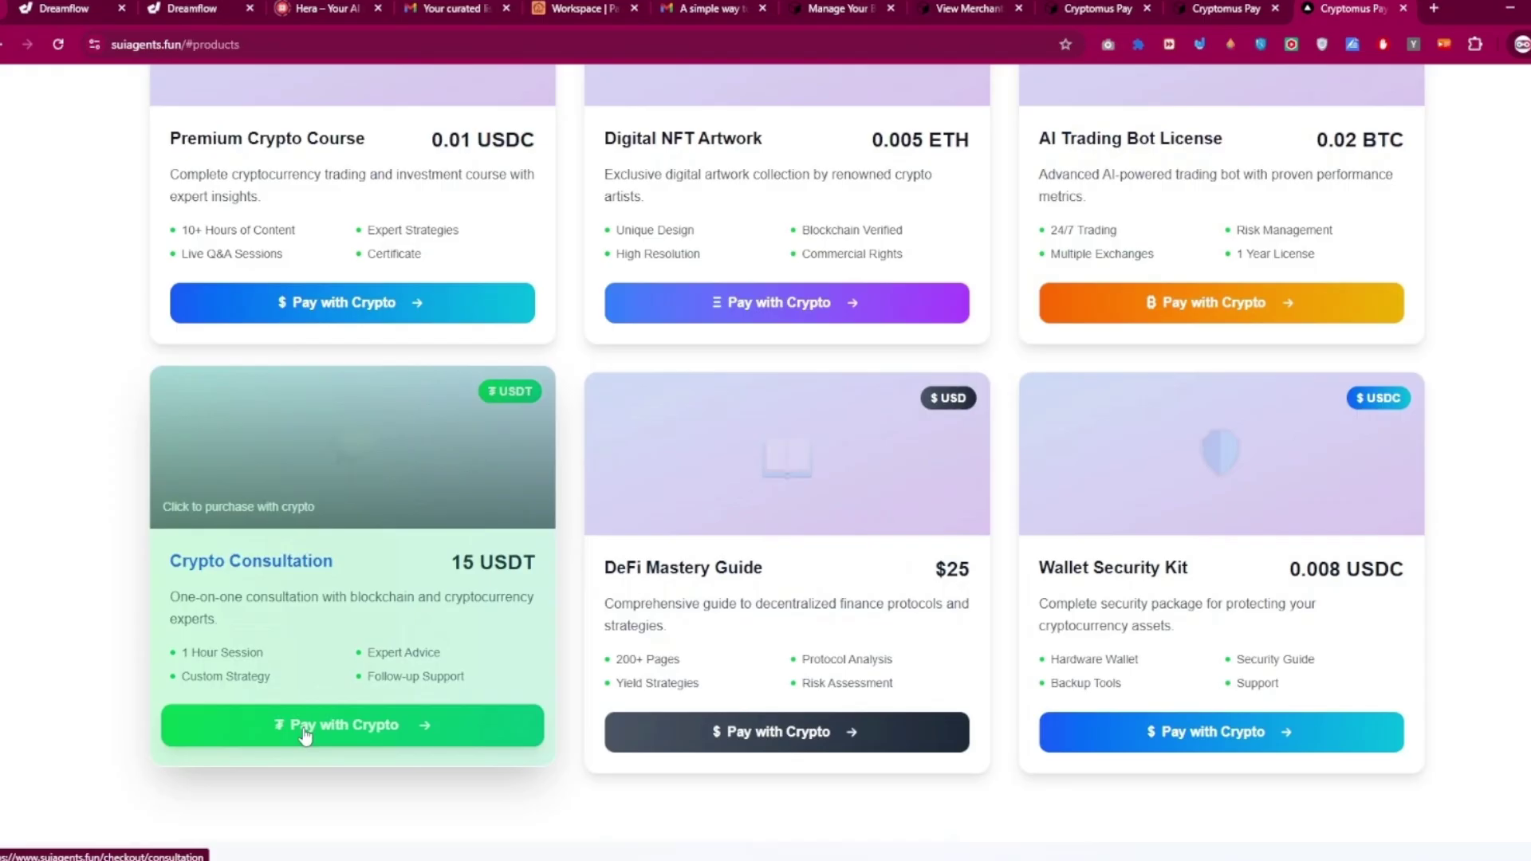
click(306, 731)
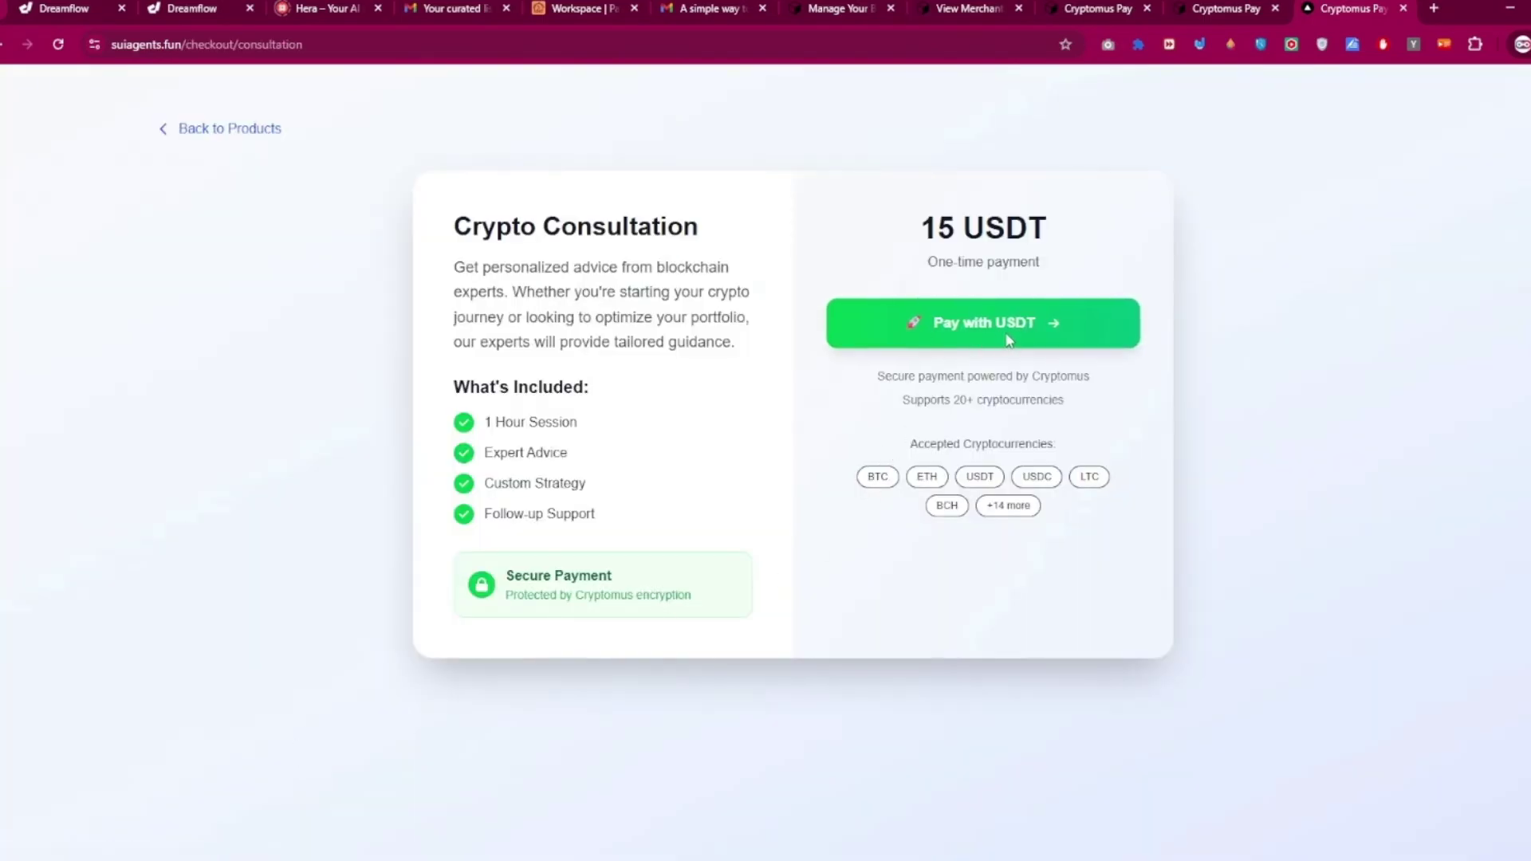
click(973, 338)
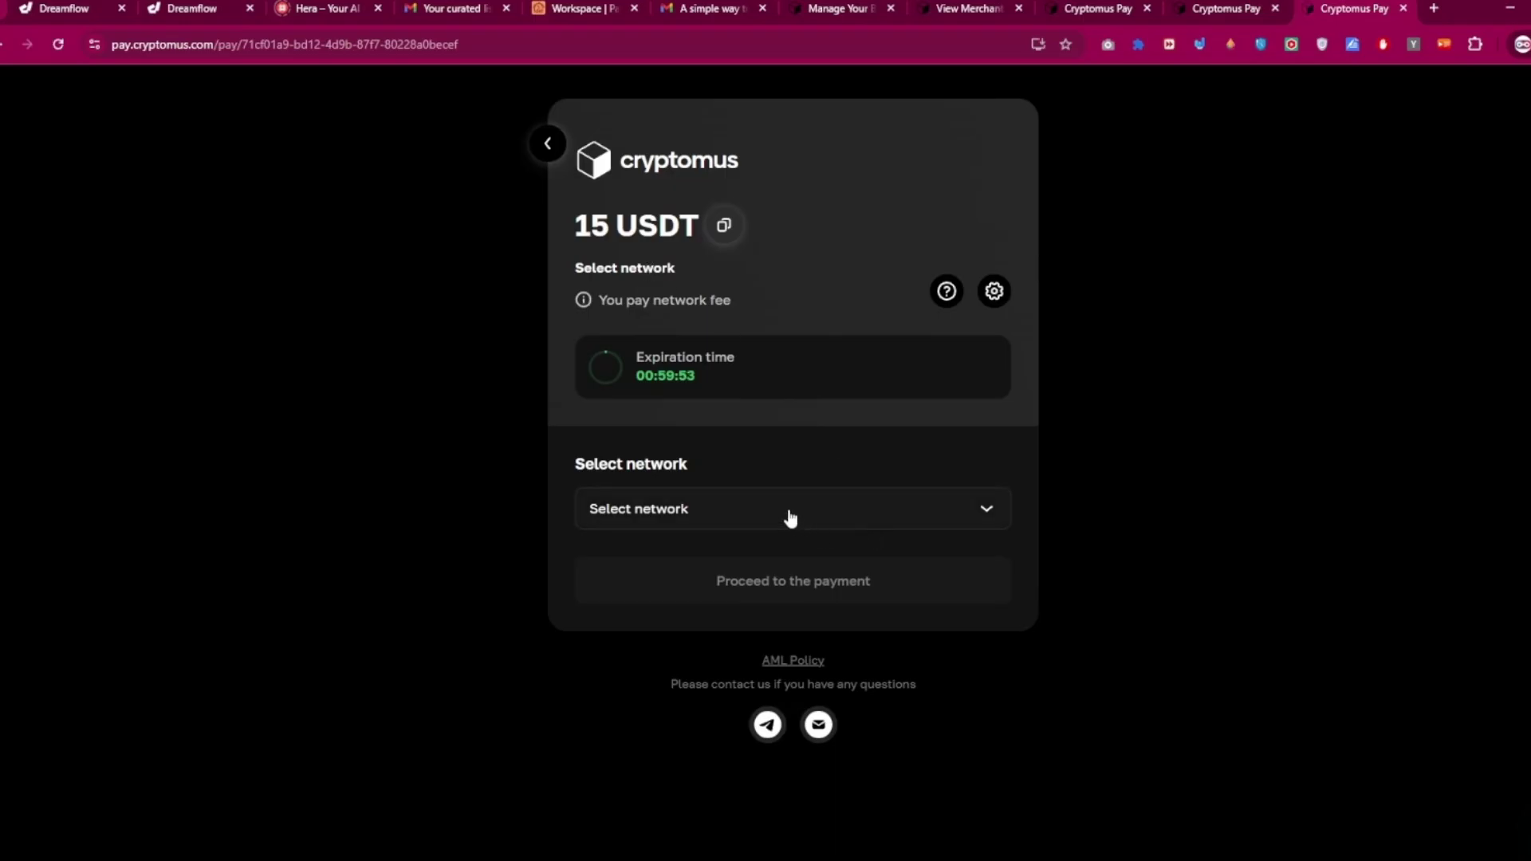
Step: Choose BSC (BEP-20) as the network for the USDT payment, look through the other networks, and proceed to the payment
click(688, 518)
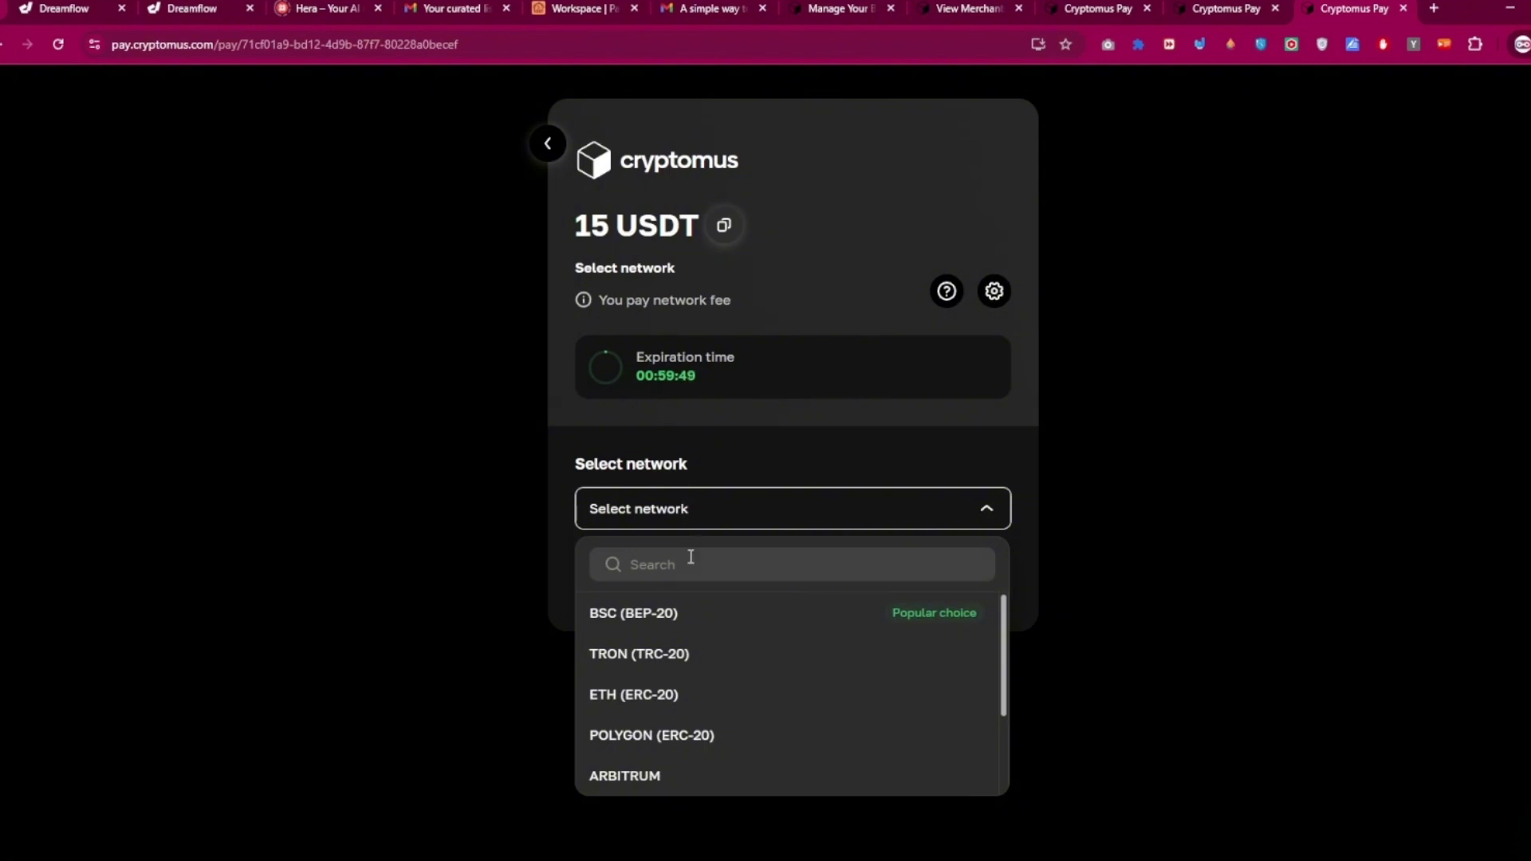
click(672, 628)
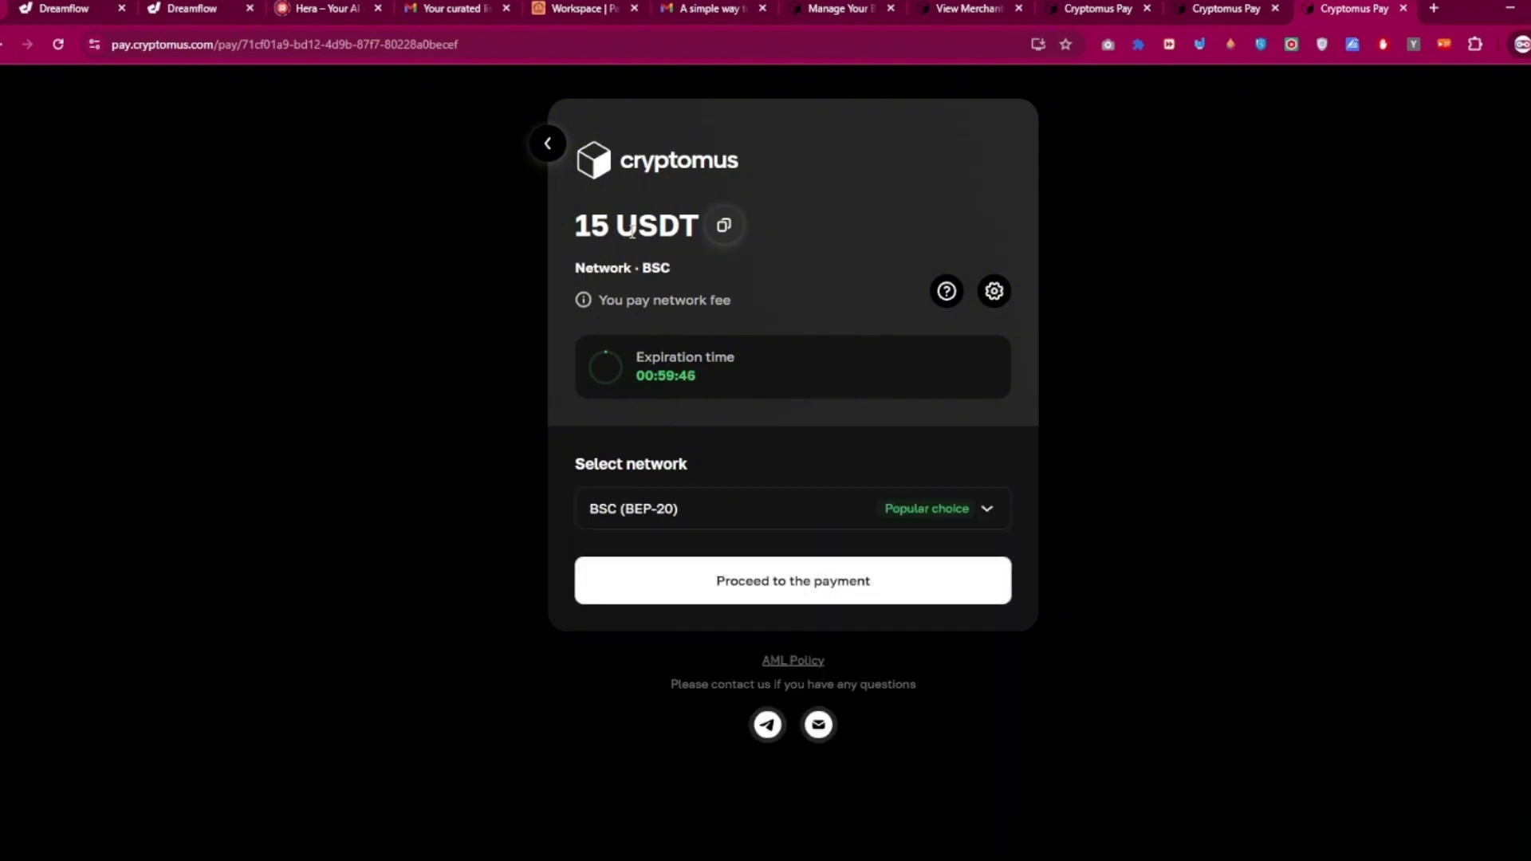
drag(617, 230, 657, 228)
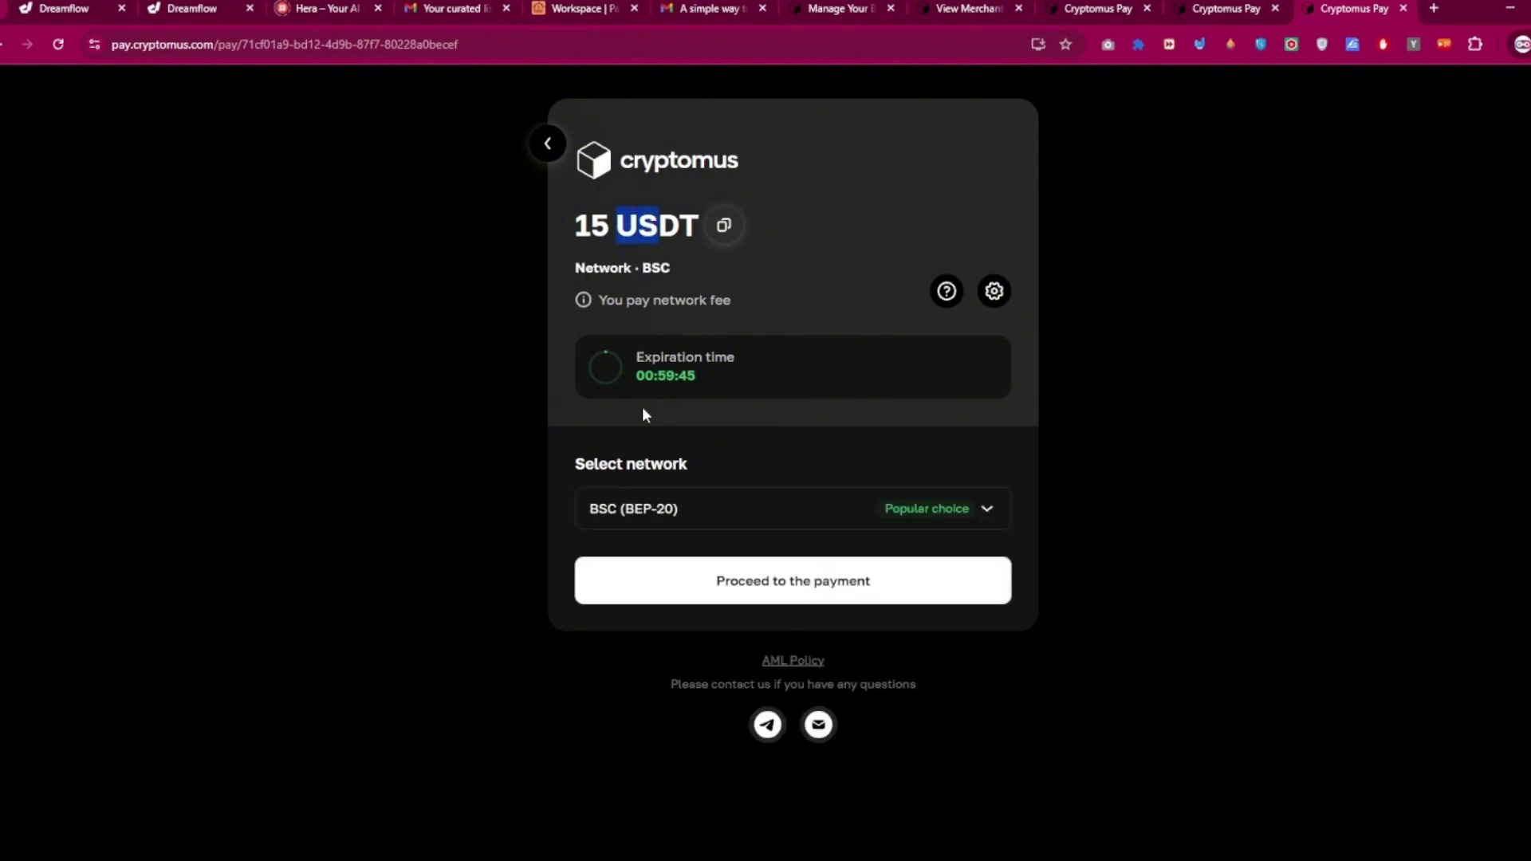
click(661, 516)
scroll(683, 691, down, 3)
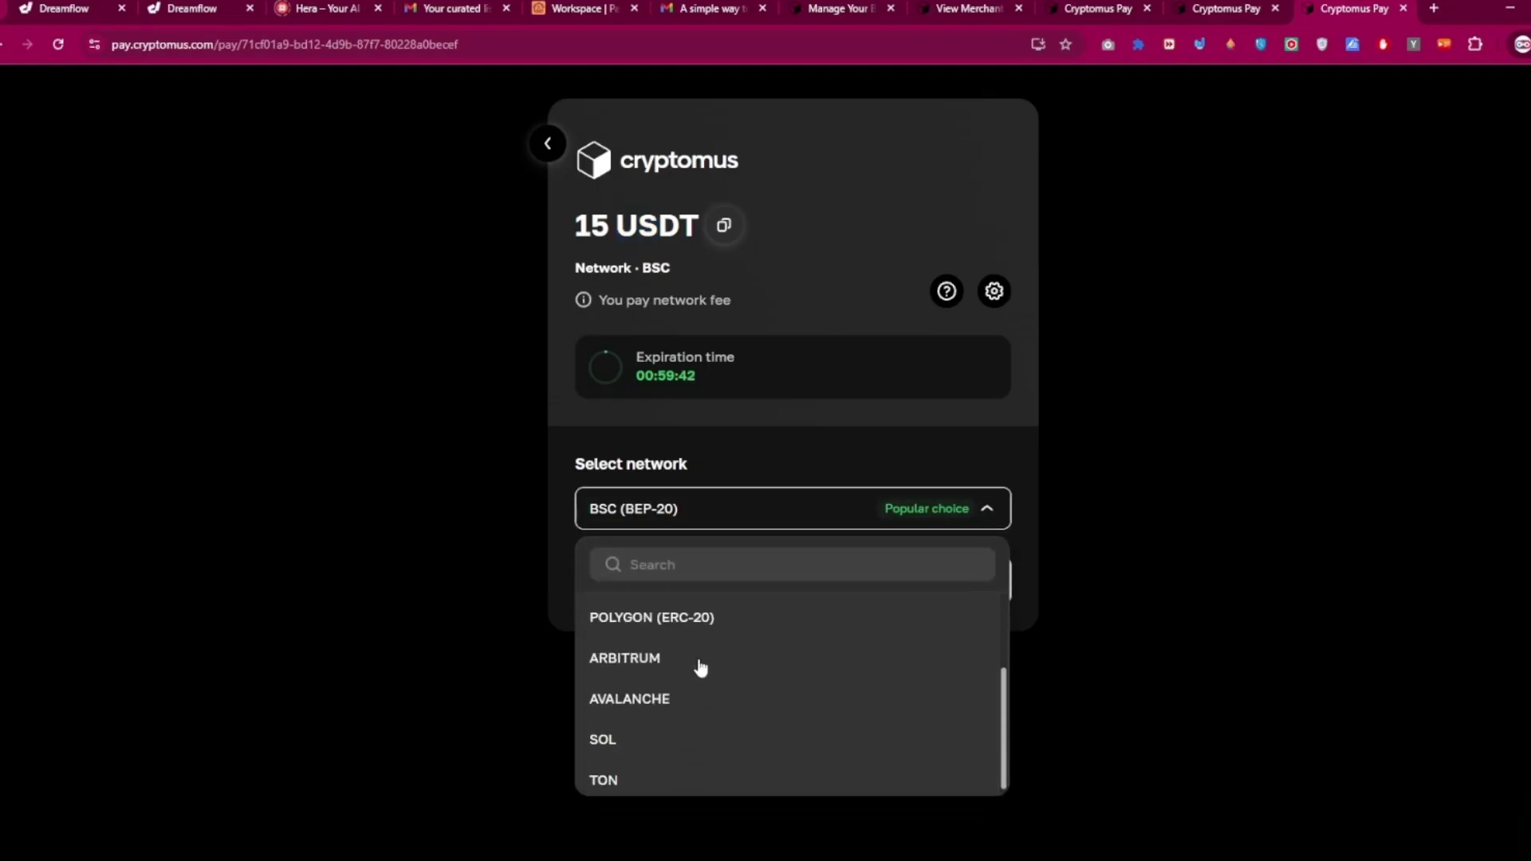
scroll(700, 668, up, 3)
click(783, 509)
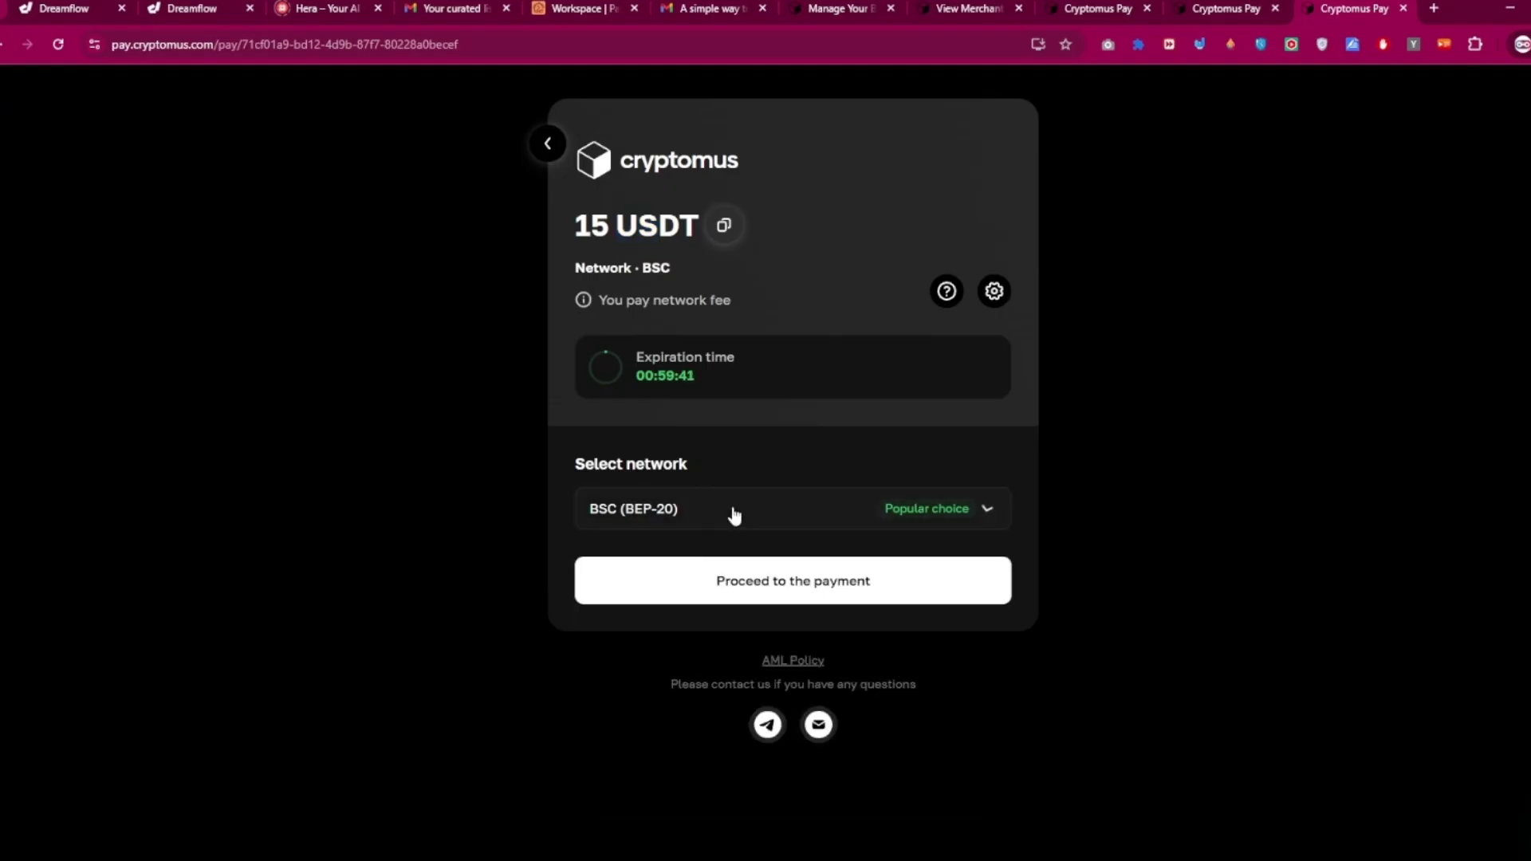
click(735, 589)
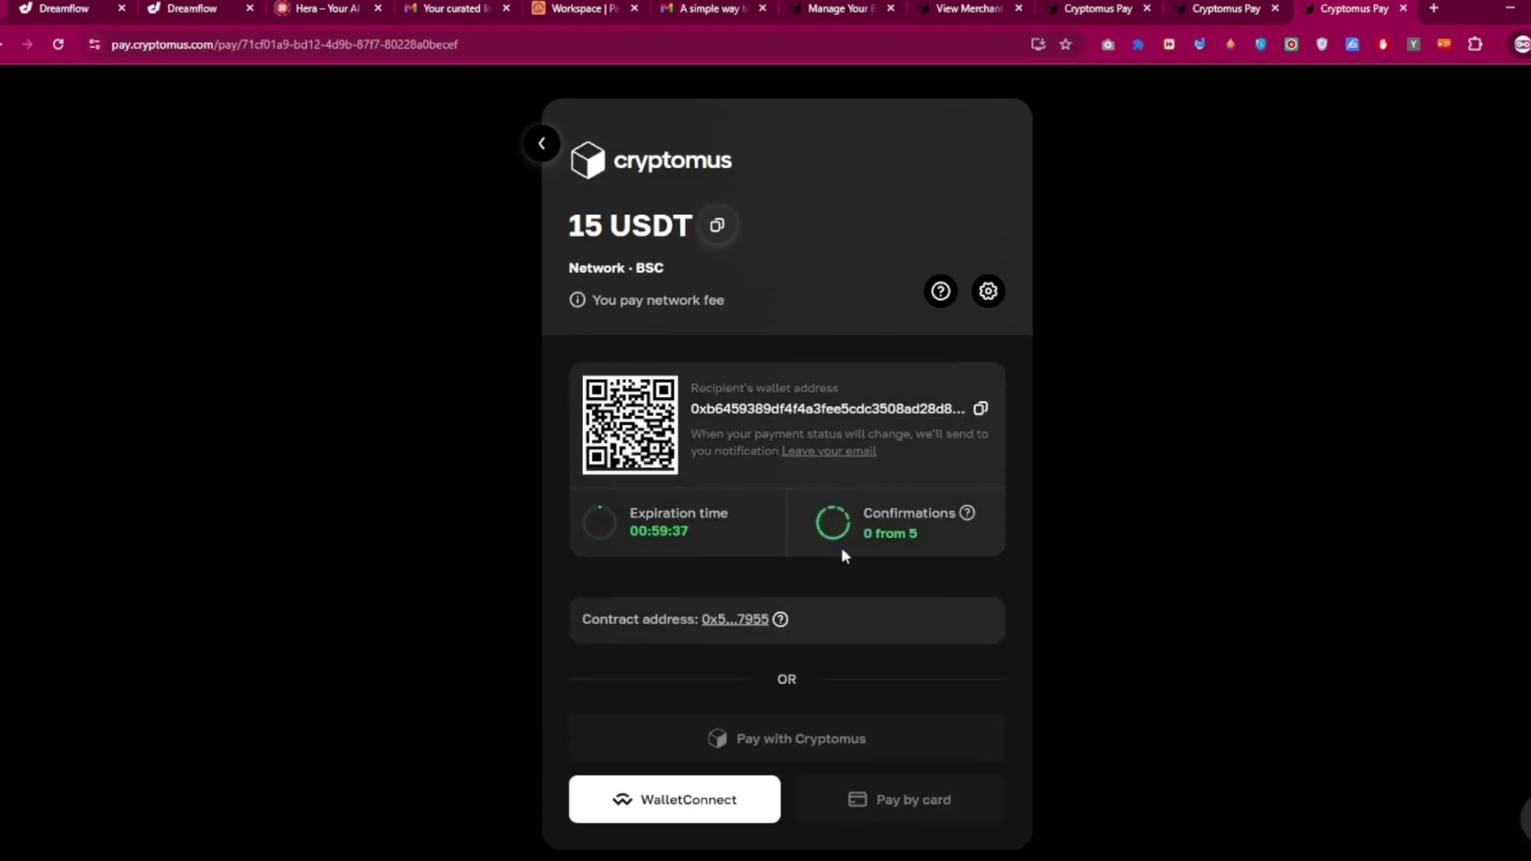
Step: Review the recipient's wallet details on the payment page, open WalletConnect, and browse the list of all wallets
scroll(879, 809, down, 1)
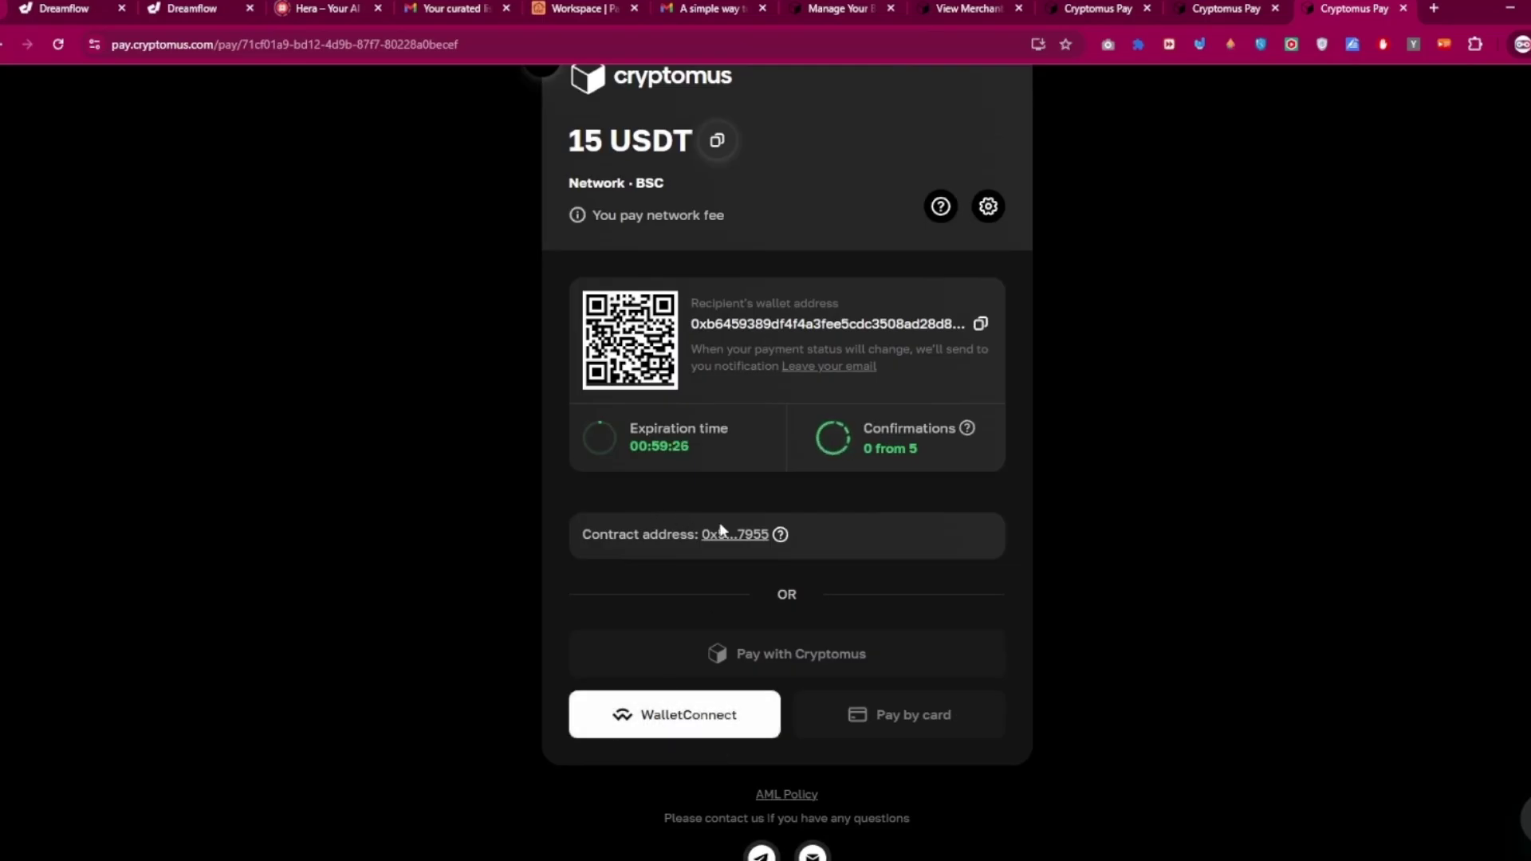
drag(692, 304, 806, 305)
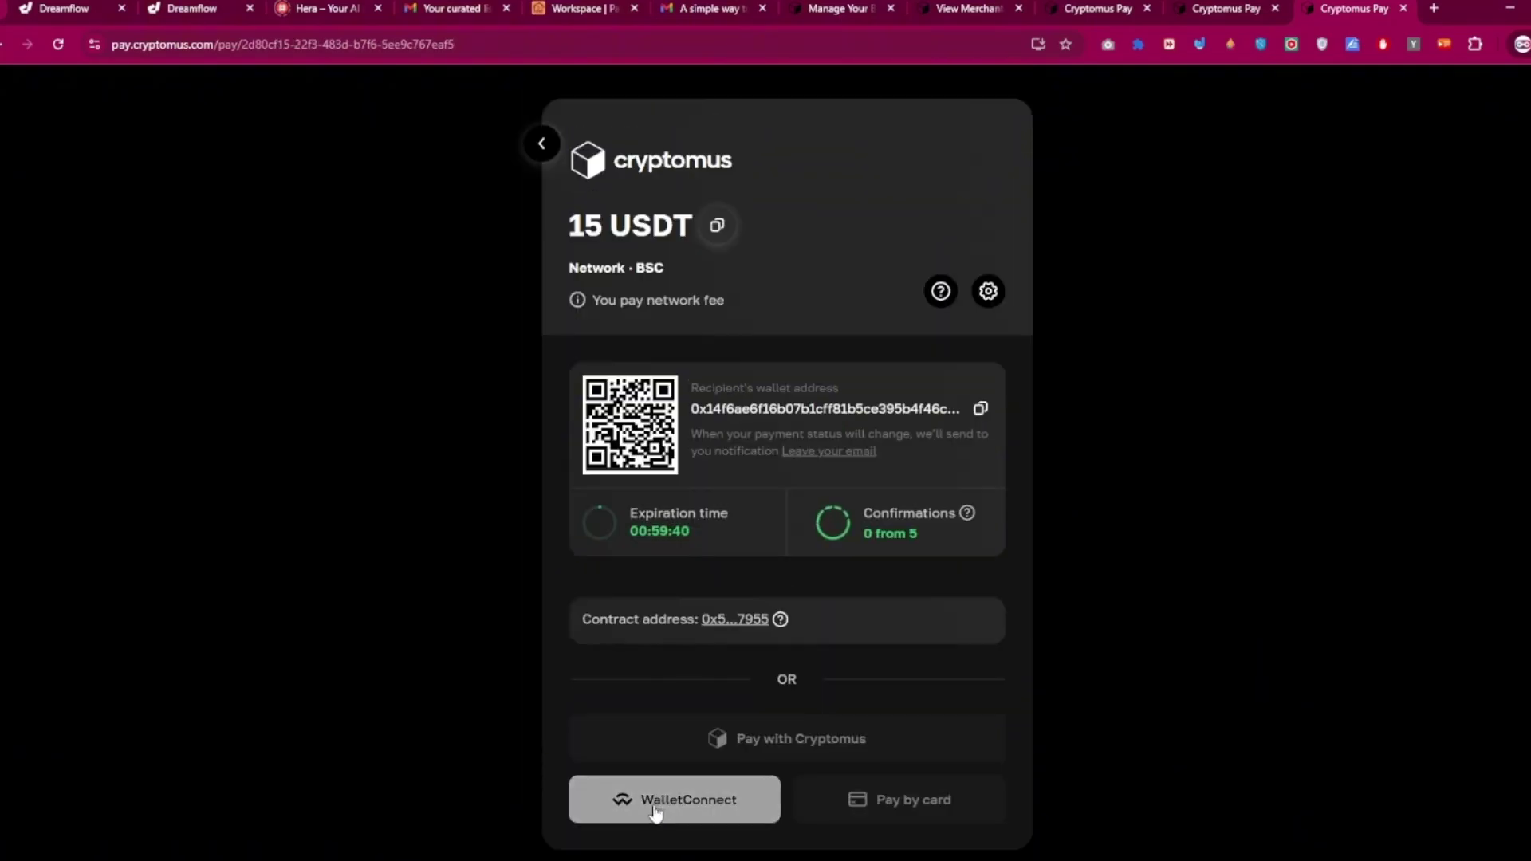
click(654, 802)
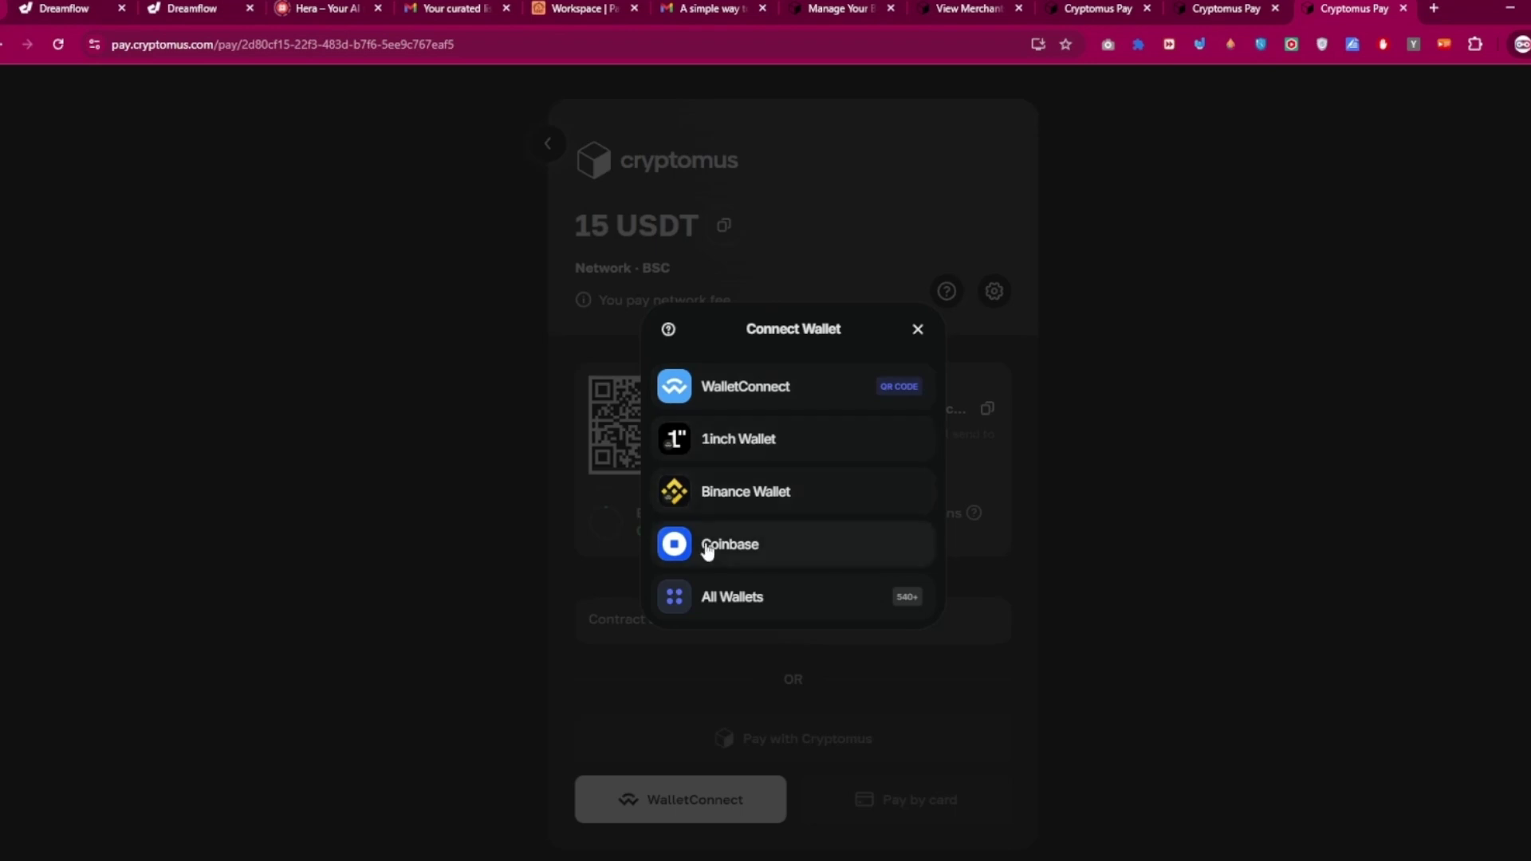
click(685, 611)
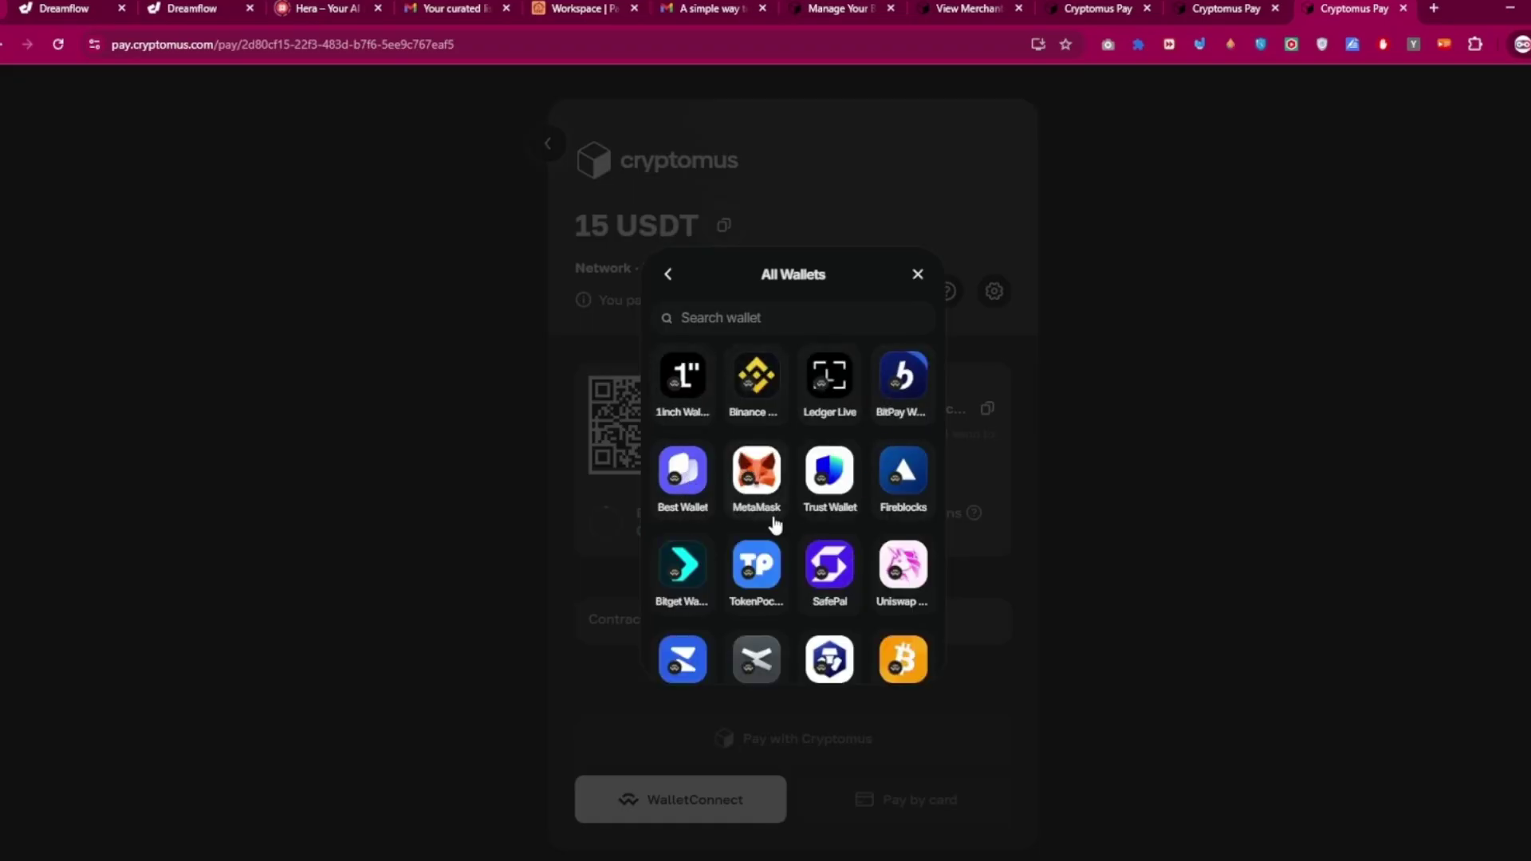
scroll(774, 523, down, 10)
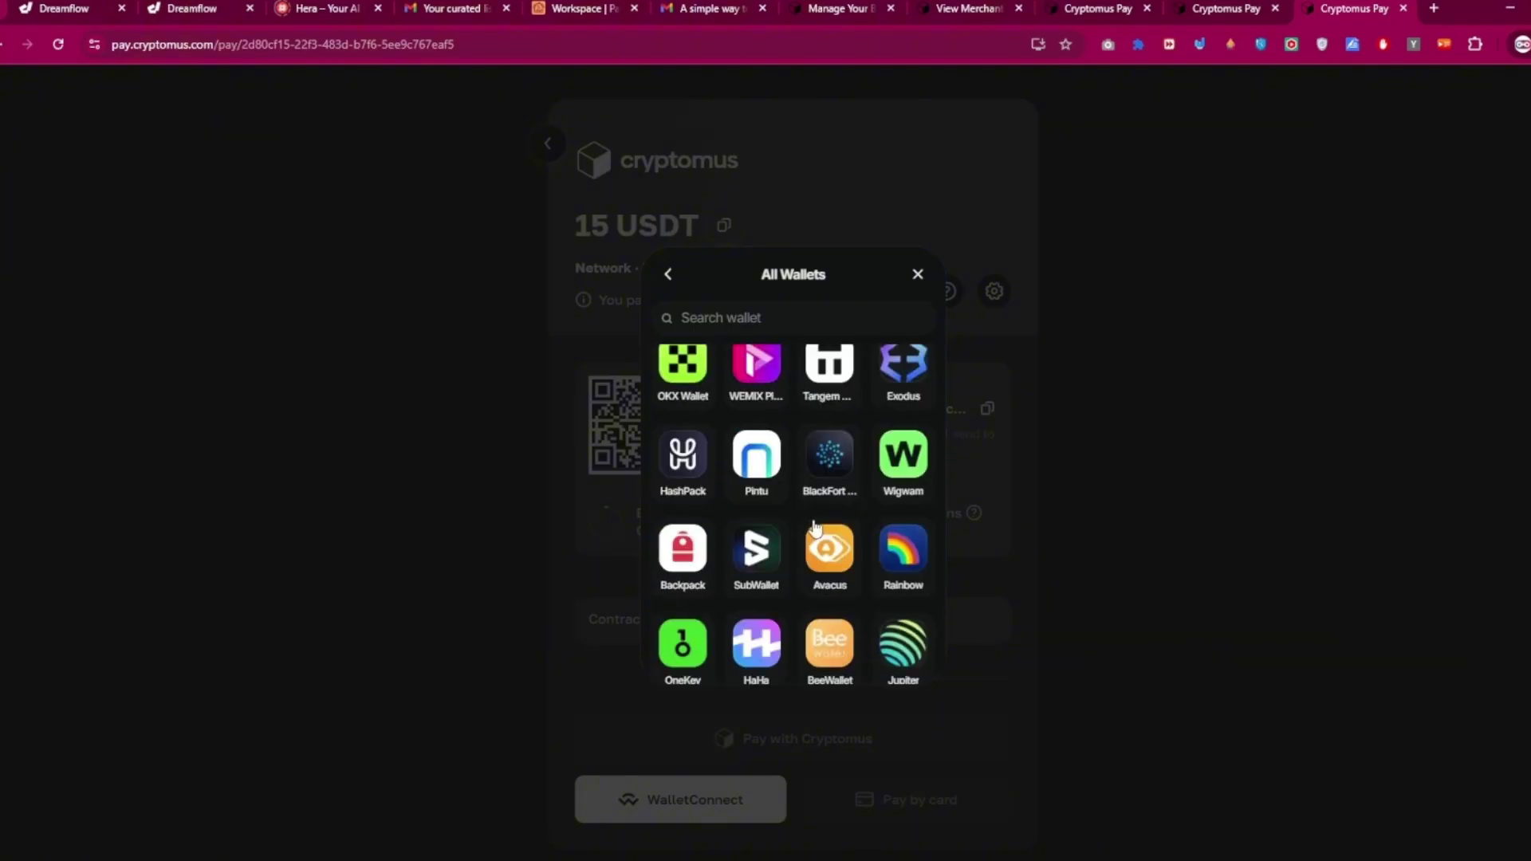
scroll(813, 527, down, 15)
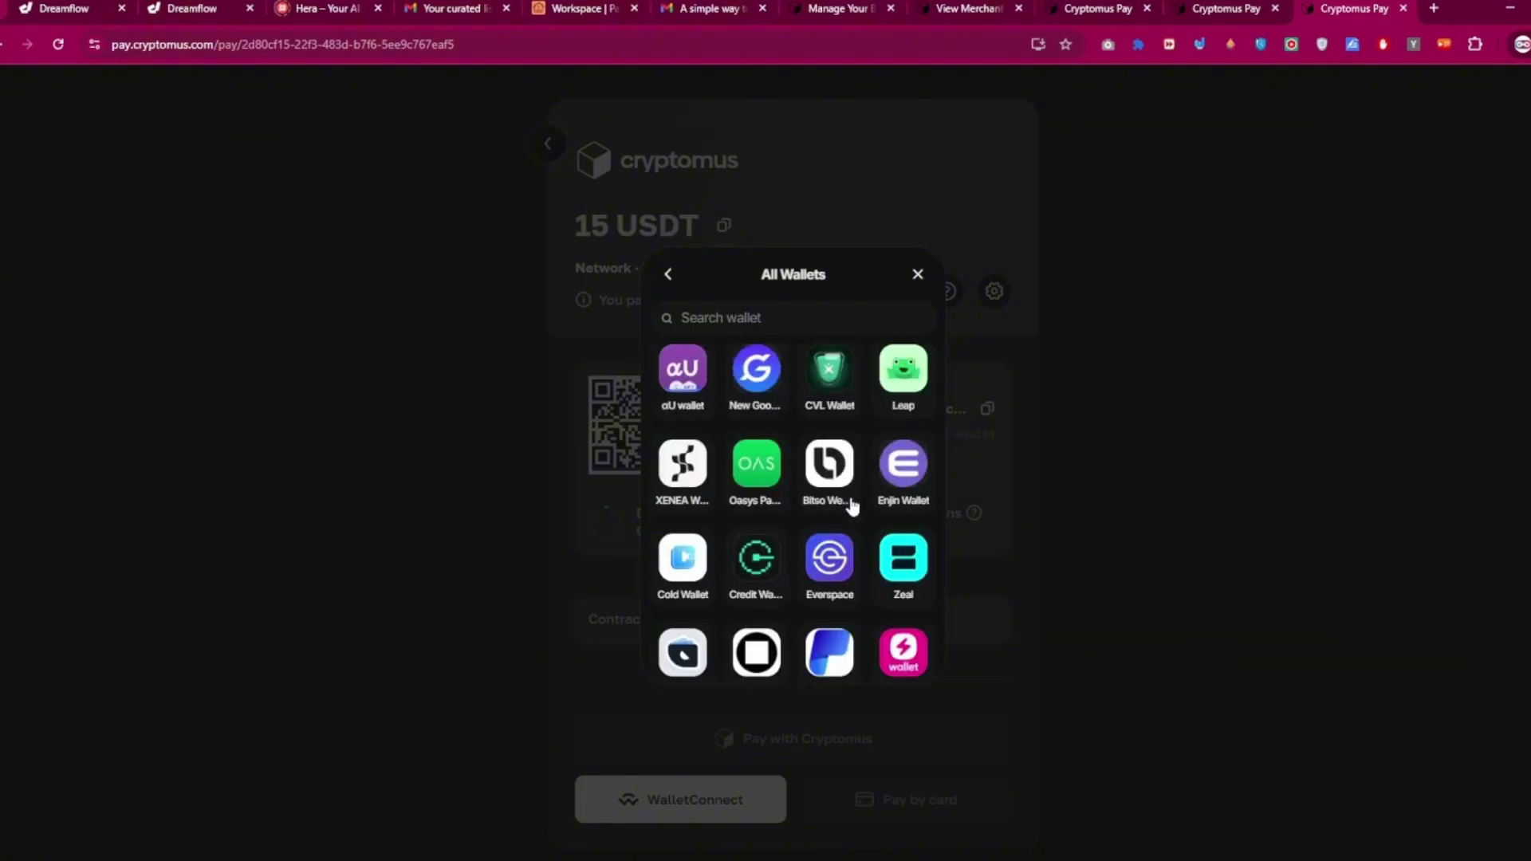
scroll(851, 506, down, 15)
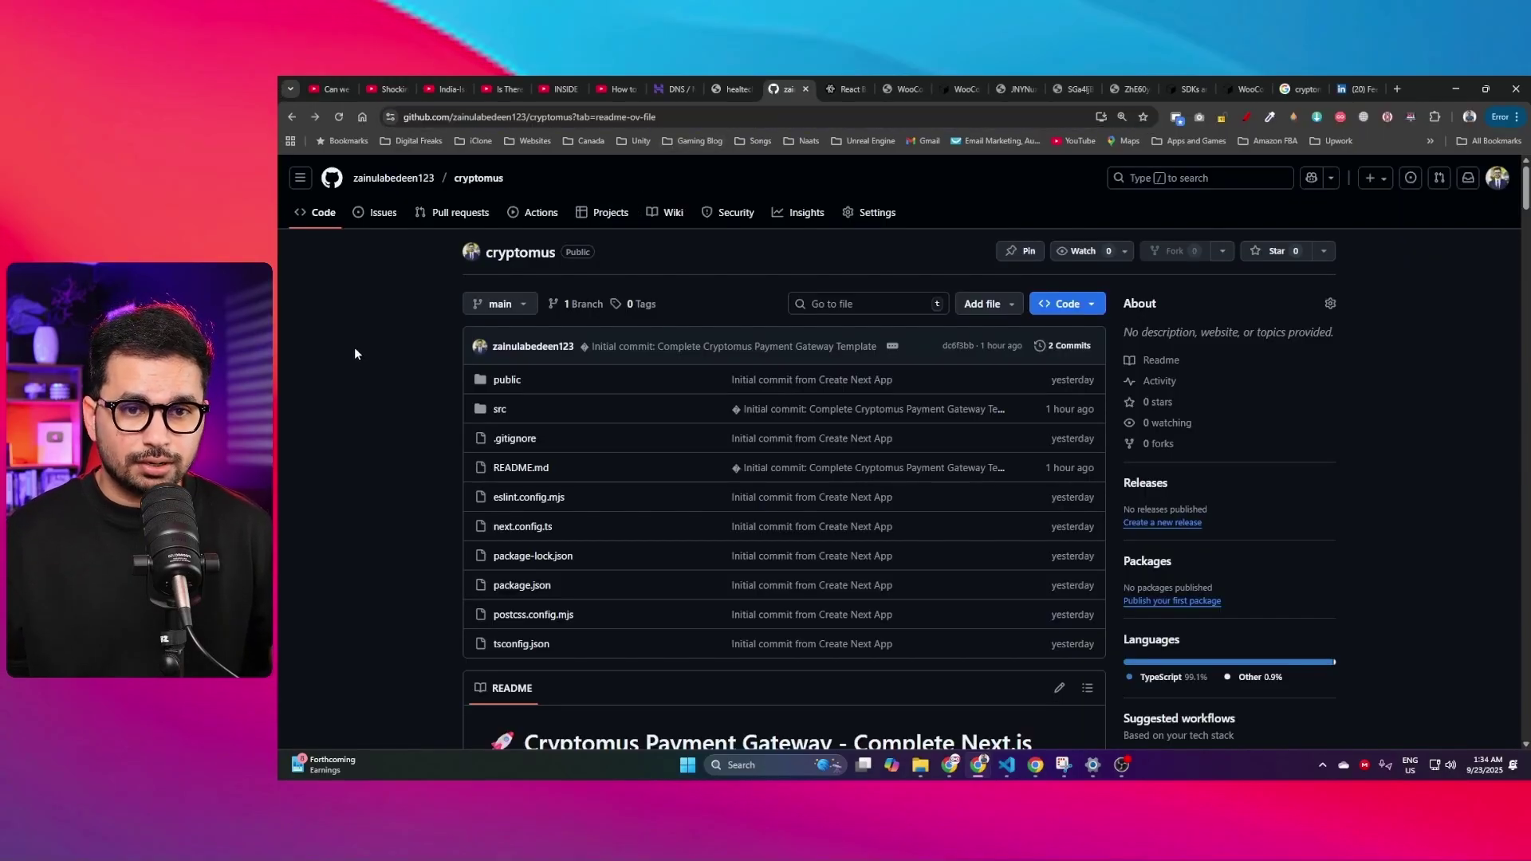
Step: Check the code options of the cryptomus GitHub repository and read its README through to the Quick Start (Simulation Mode) section
click(1068, 306)
click(1080, 427)
click(284, 434)
scroll(521, 507, down, 6)
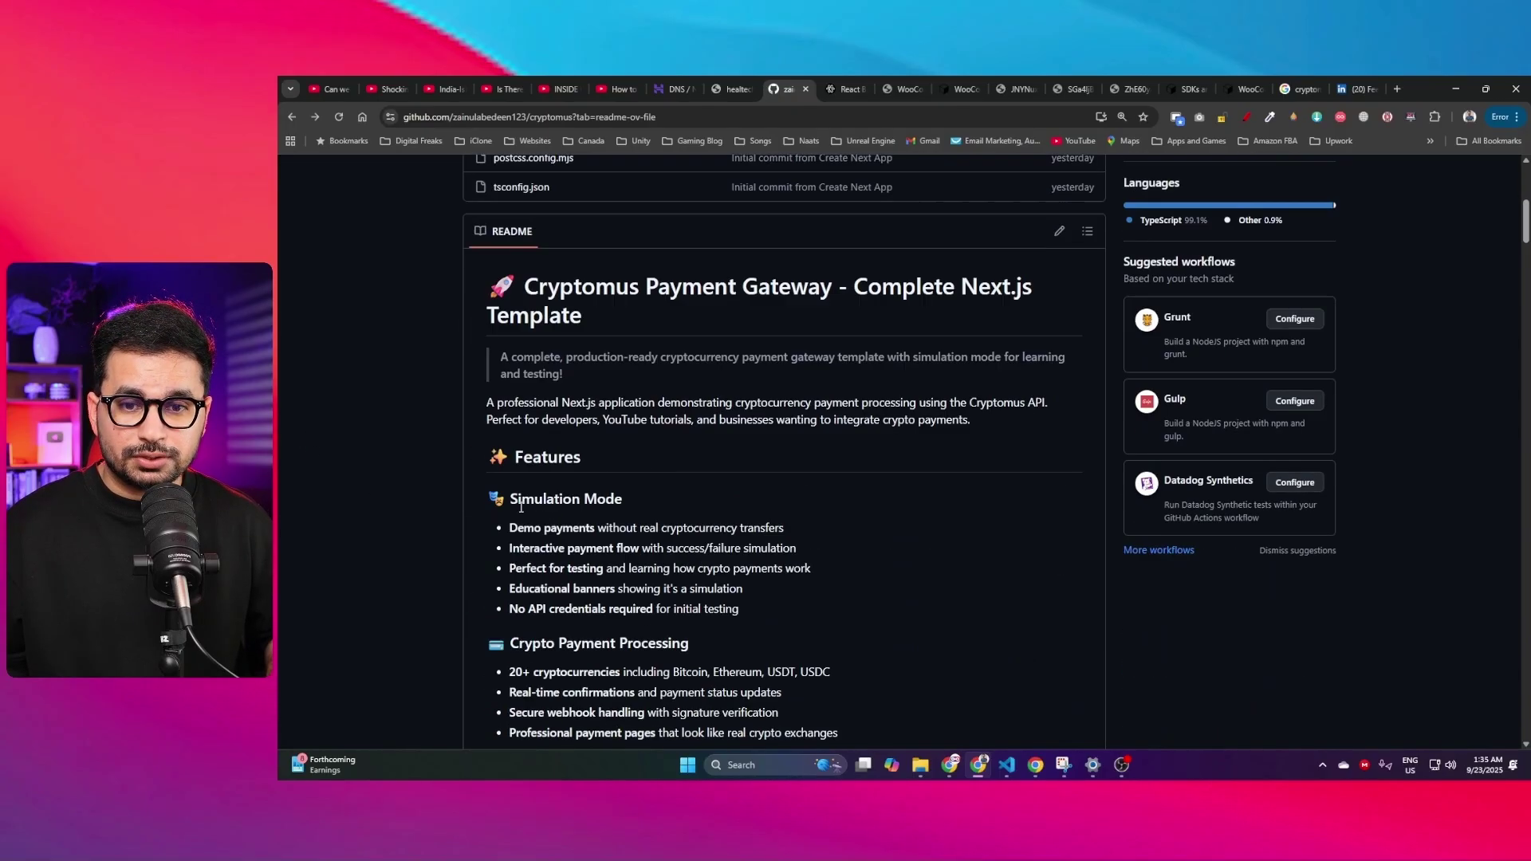
scroll(521, 507, down, 10)
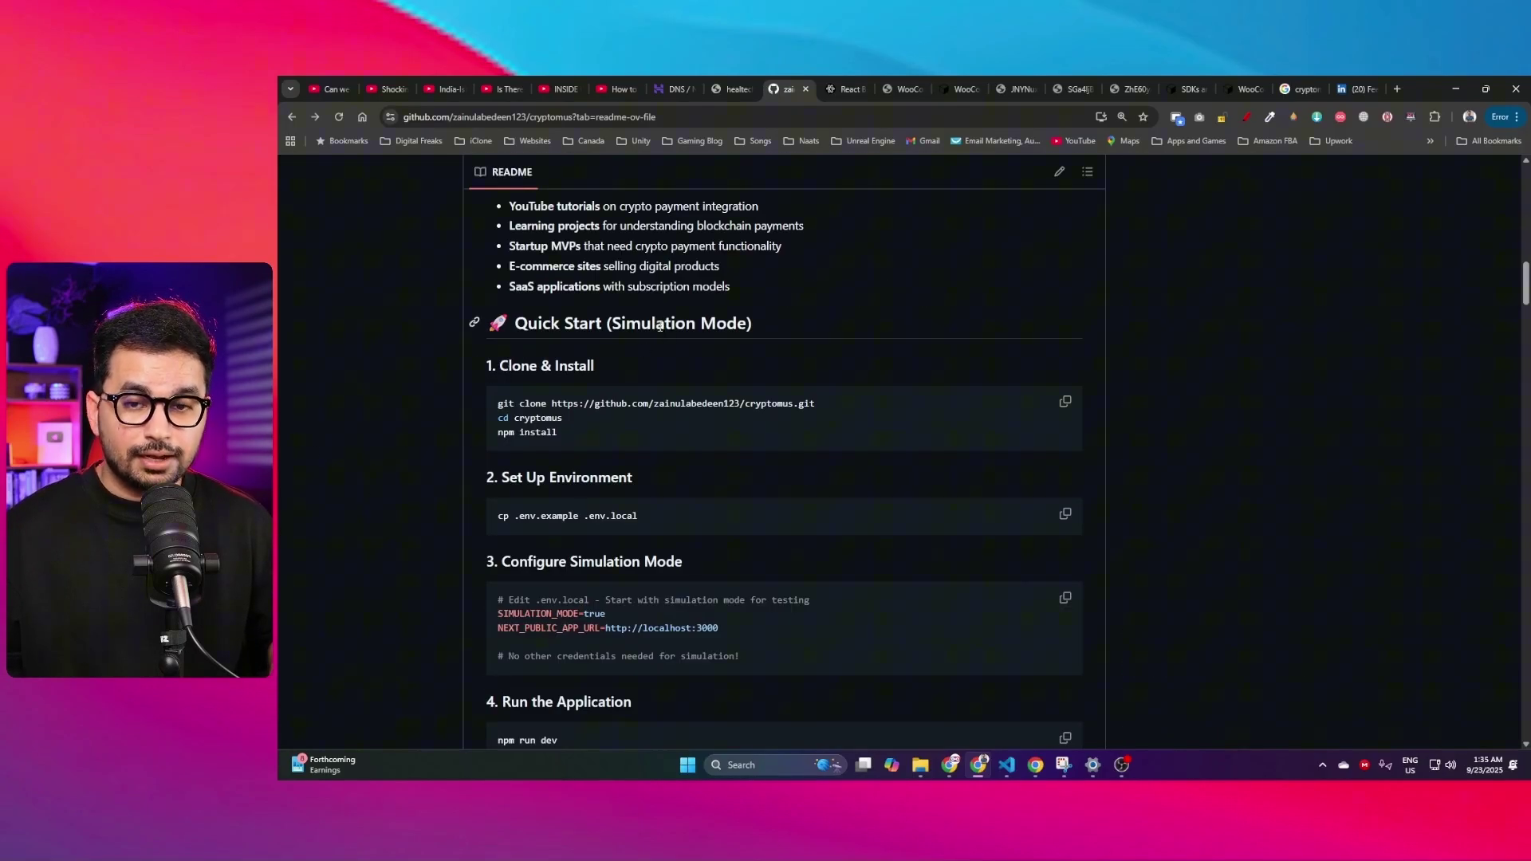
drag(612, 323, 739, 319)
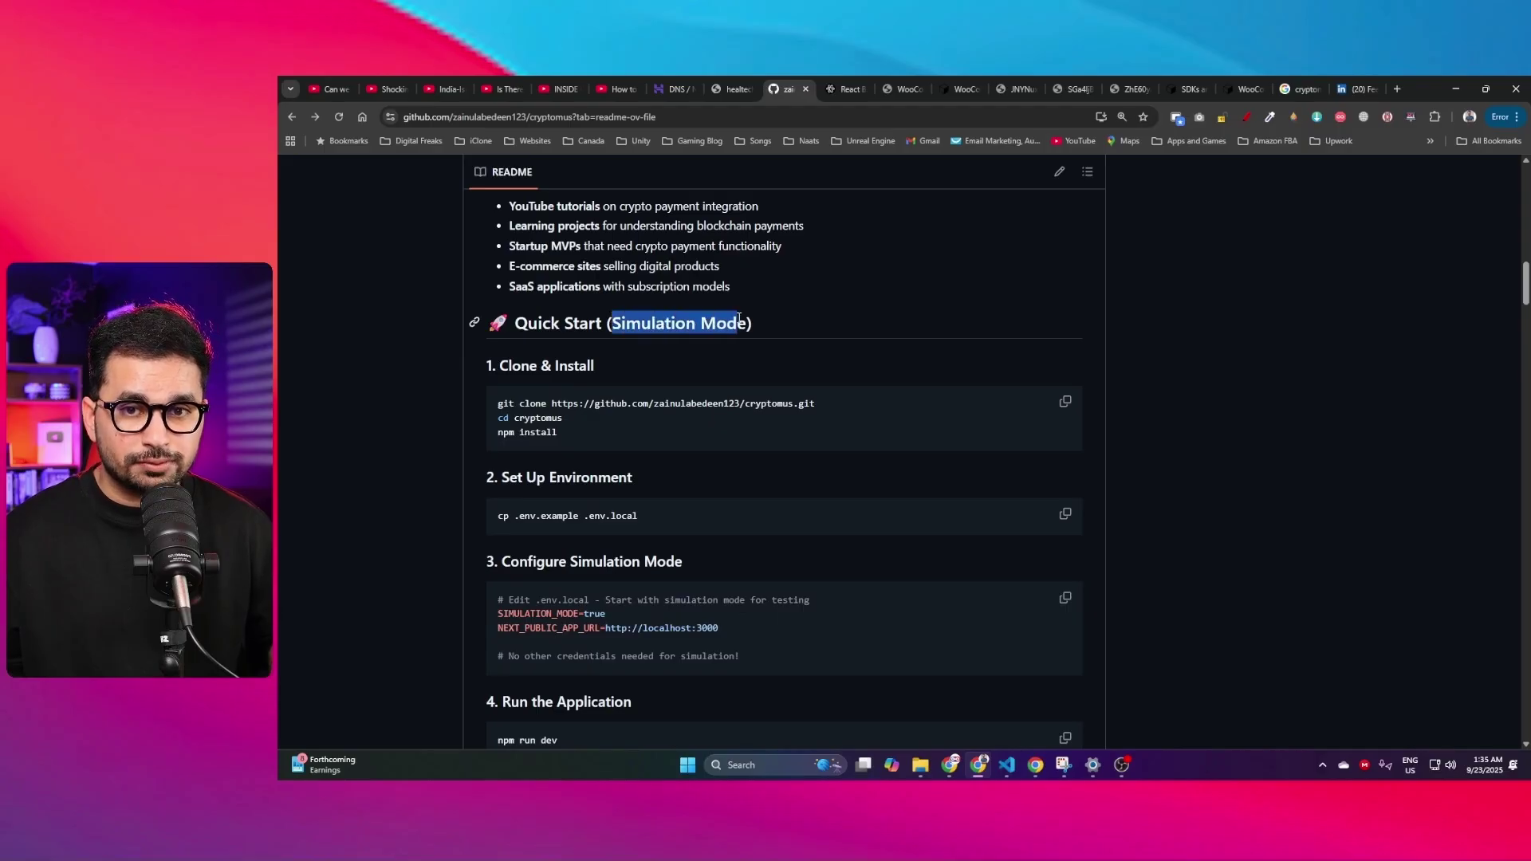
Step: Check the project moderation notice in the Cryptomus Merchant Settings and return to the GitHub README
key(alt+Tab)
drag(636, 353, 690, 357)
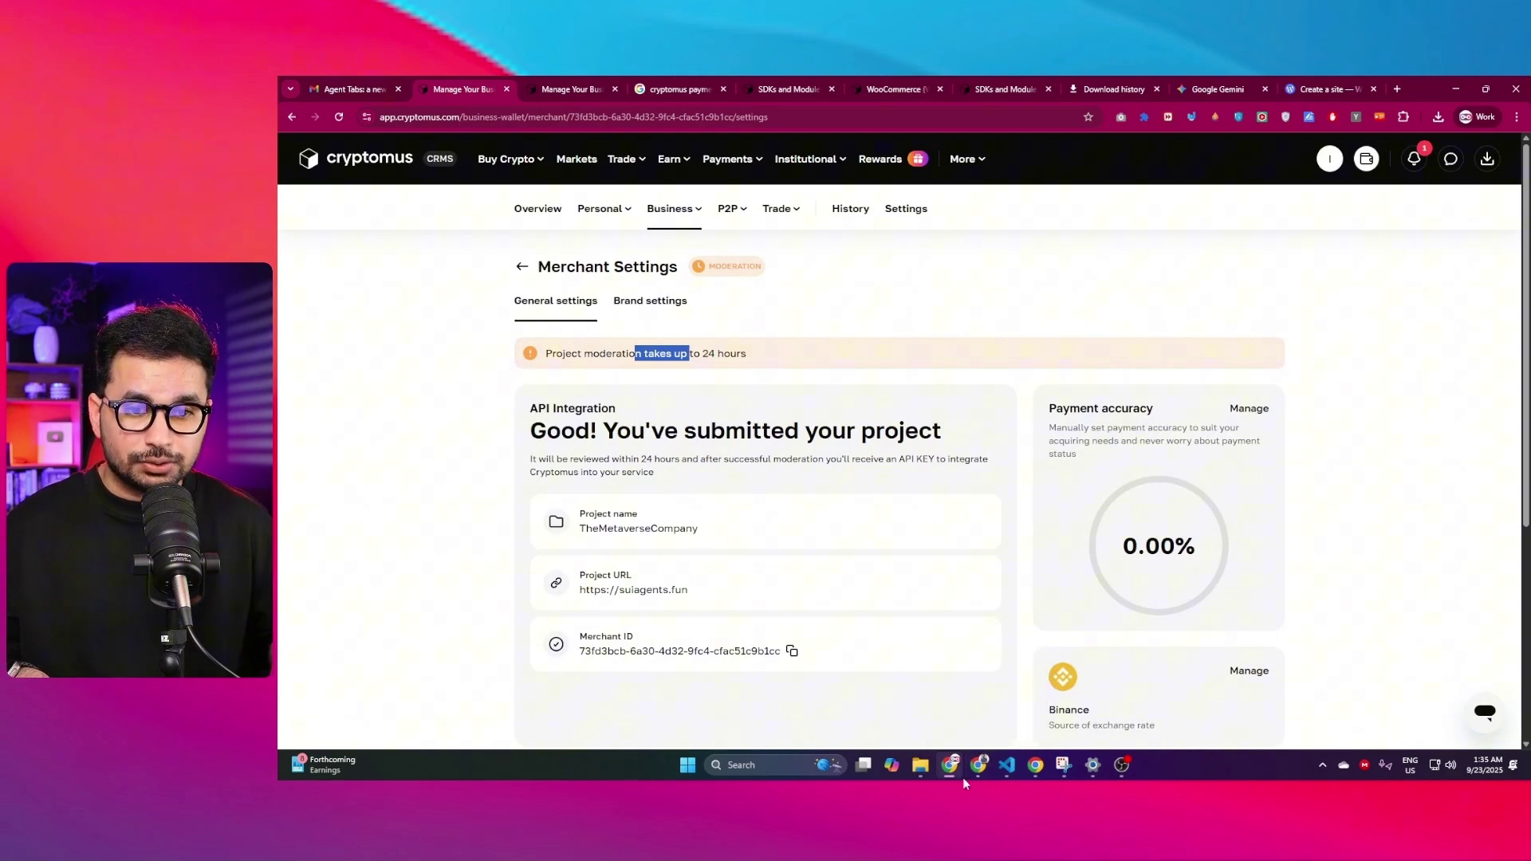
click(972, 717)
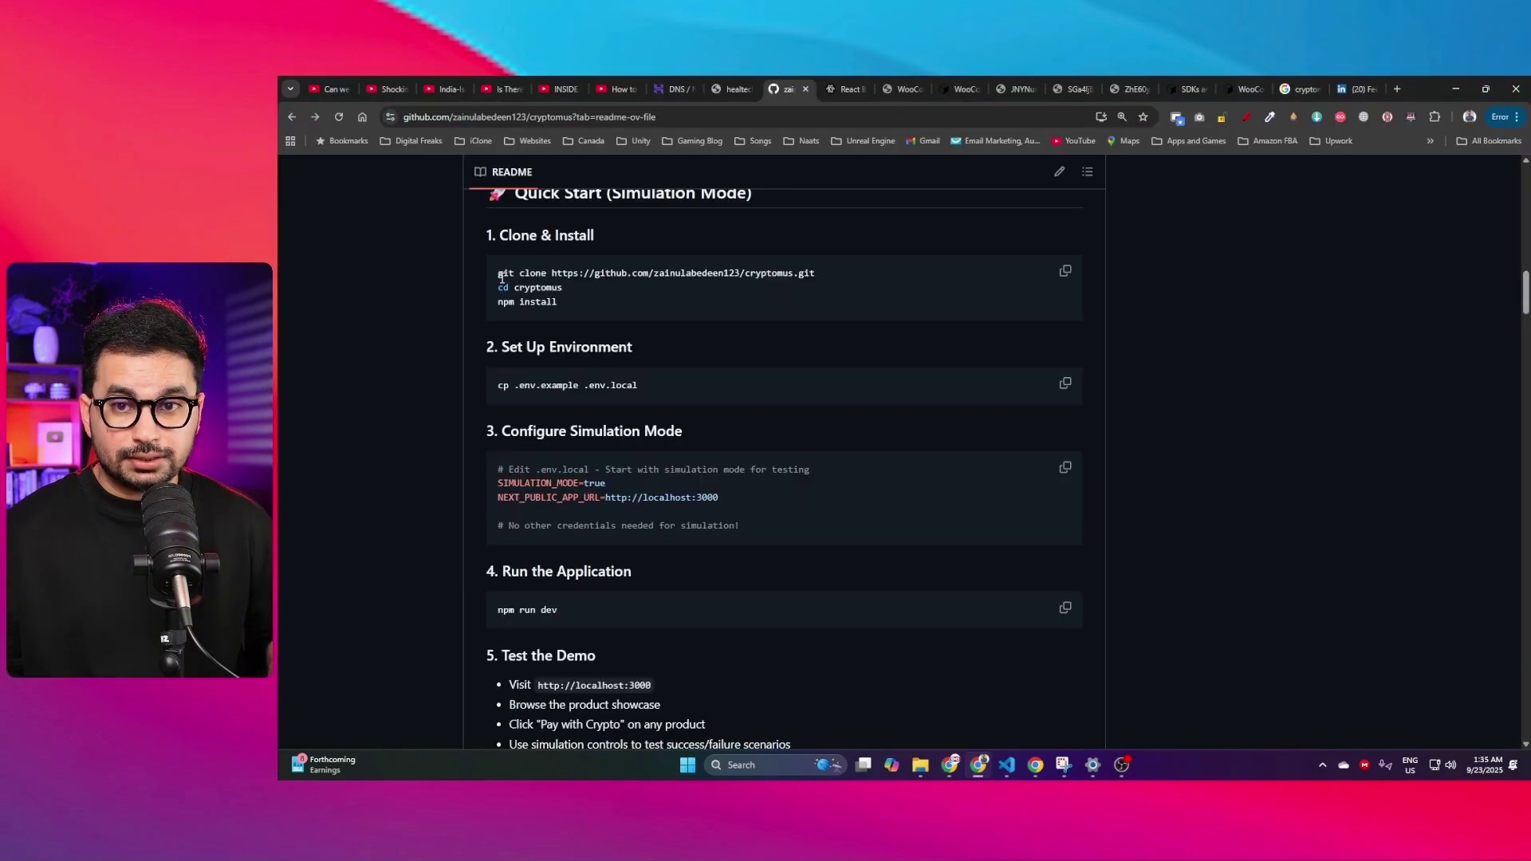
Step: Read the README's git clone and npm install commands and the command that copies .env.example to .env.local
drag(498, 274, 842, 271)
click(708, 294)
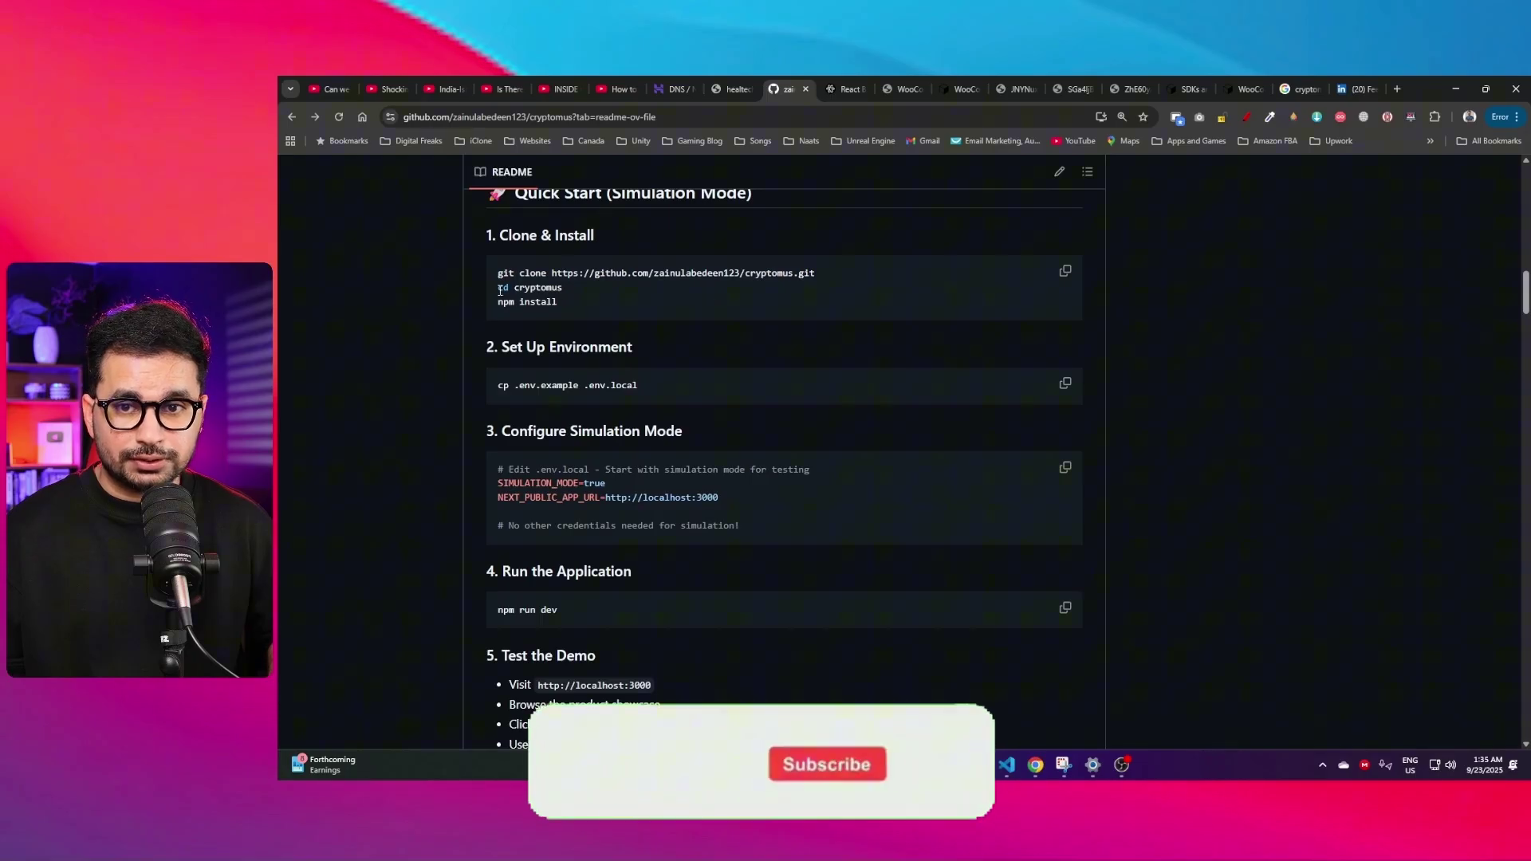
drag(496, 302, 562, 302)
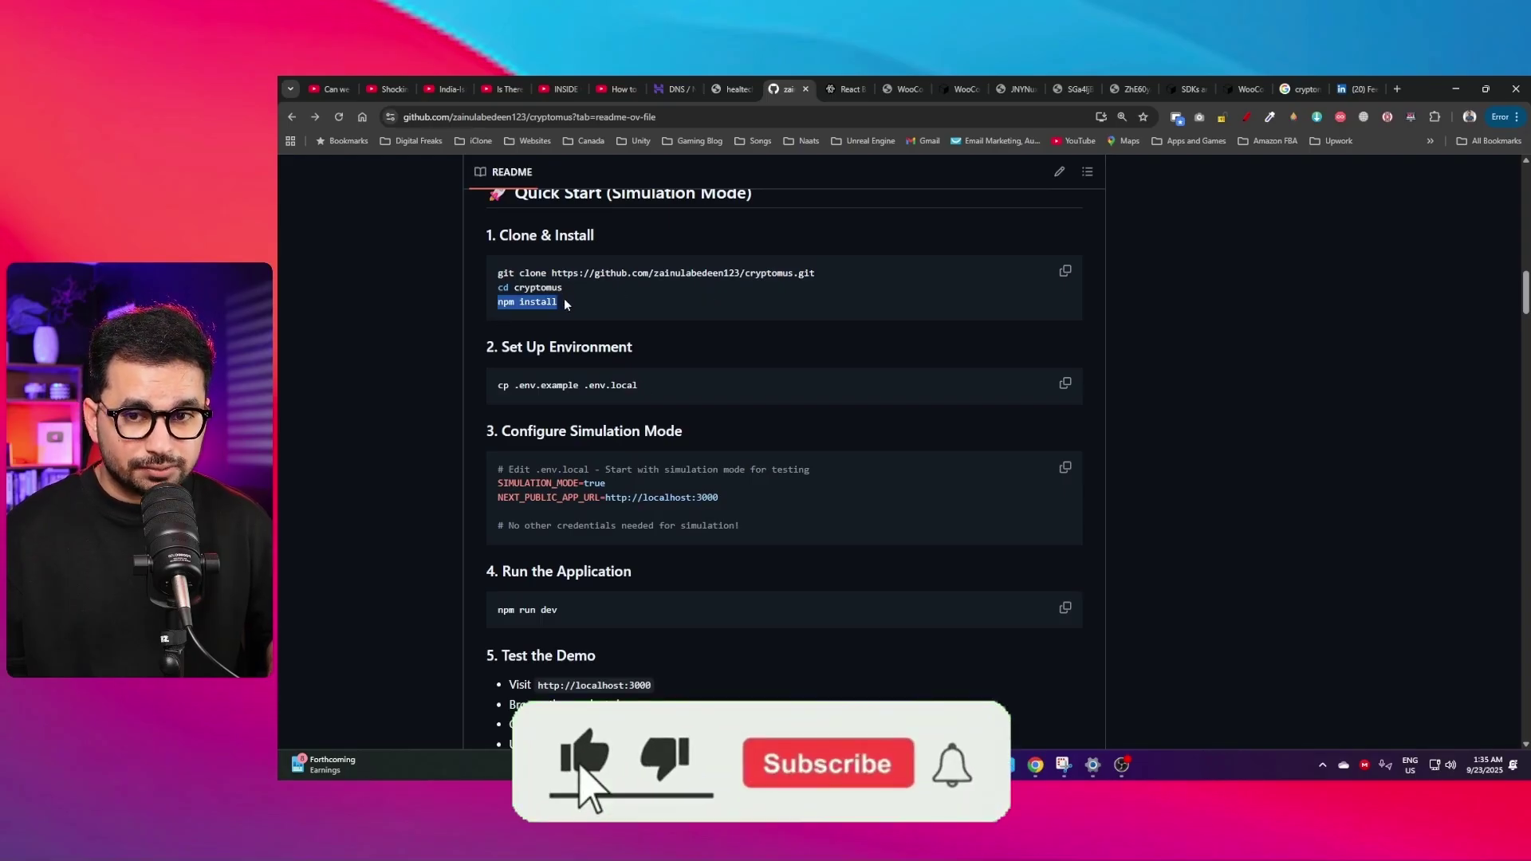
drag(642, 384, 435, 383)
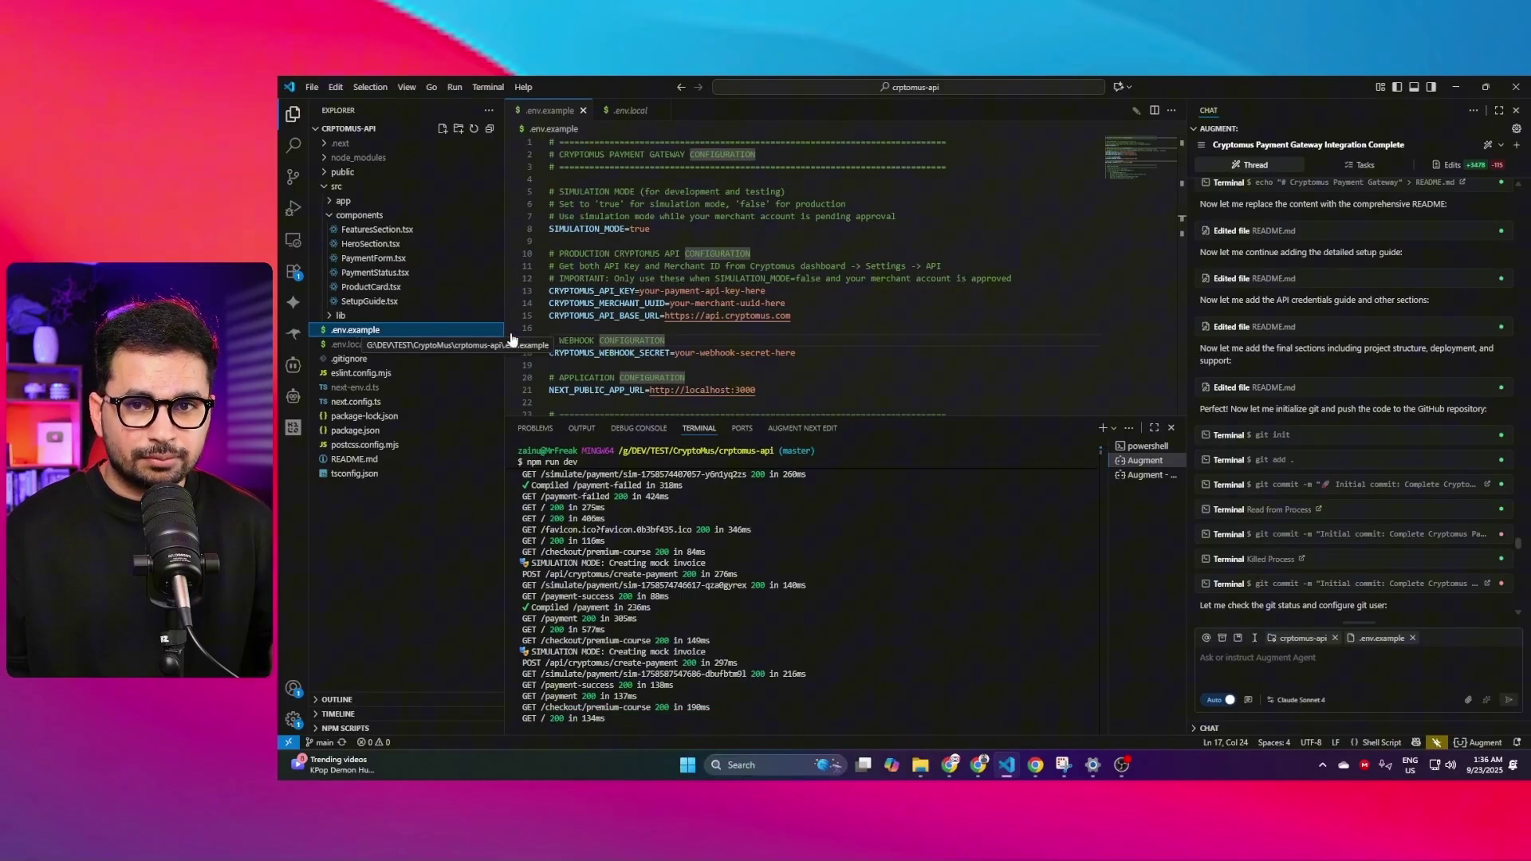
Step: Examine the API key, merchant UUID and NEXT_PUBLIC_APP_URL entries in the .env.example file in VS Code
drag(768, 292, 646, 290)
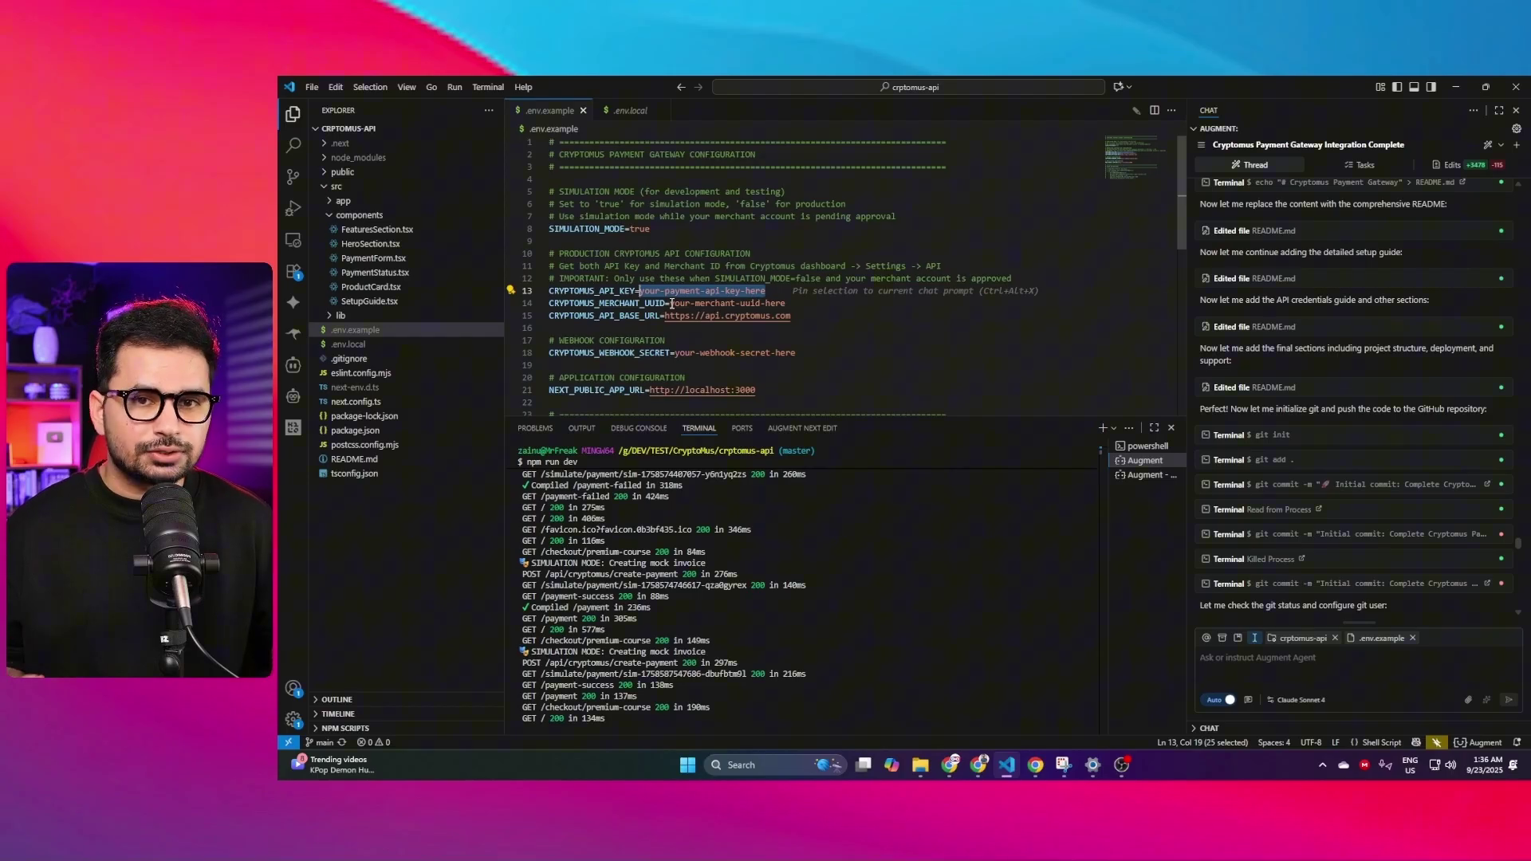
double_click(788, 306)
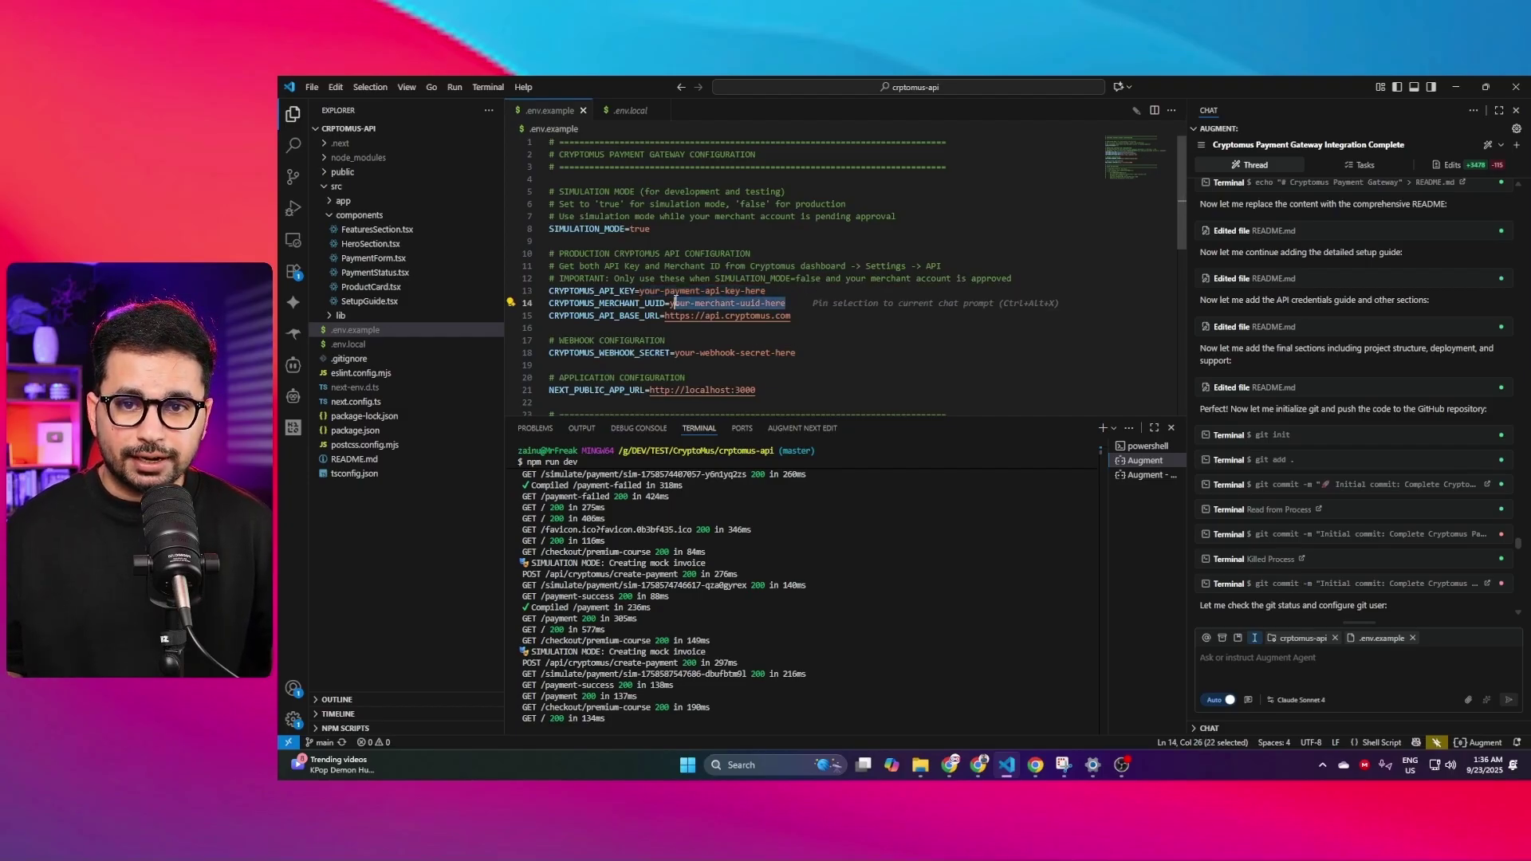
scroll(770, 295, down, 3)
double_click(768, 288)
drag(768, 288, 646, 294)
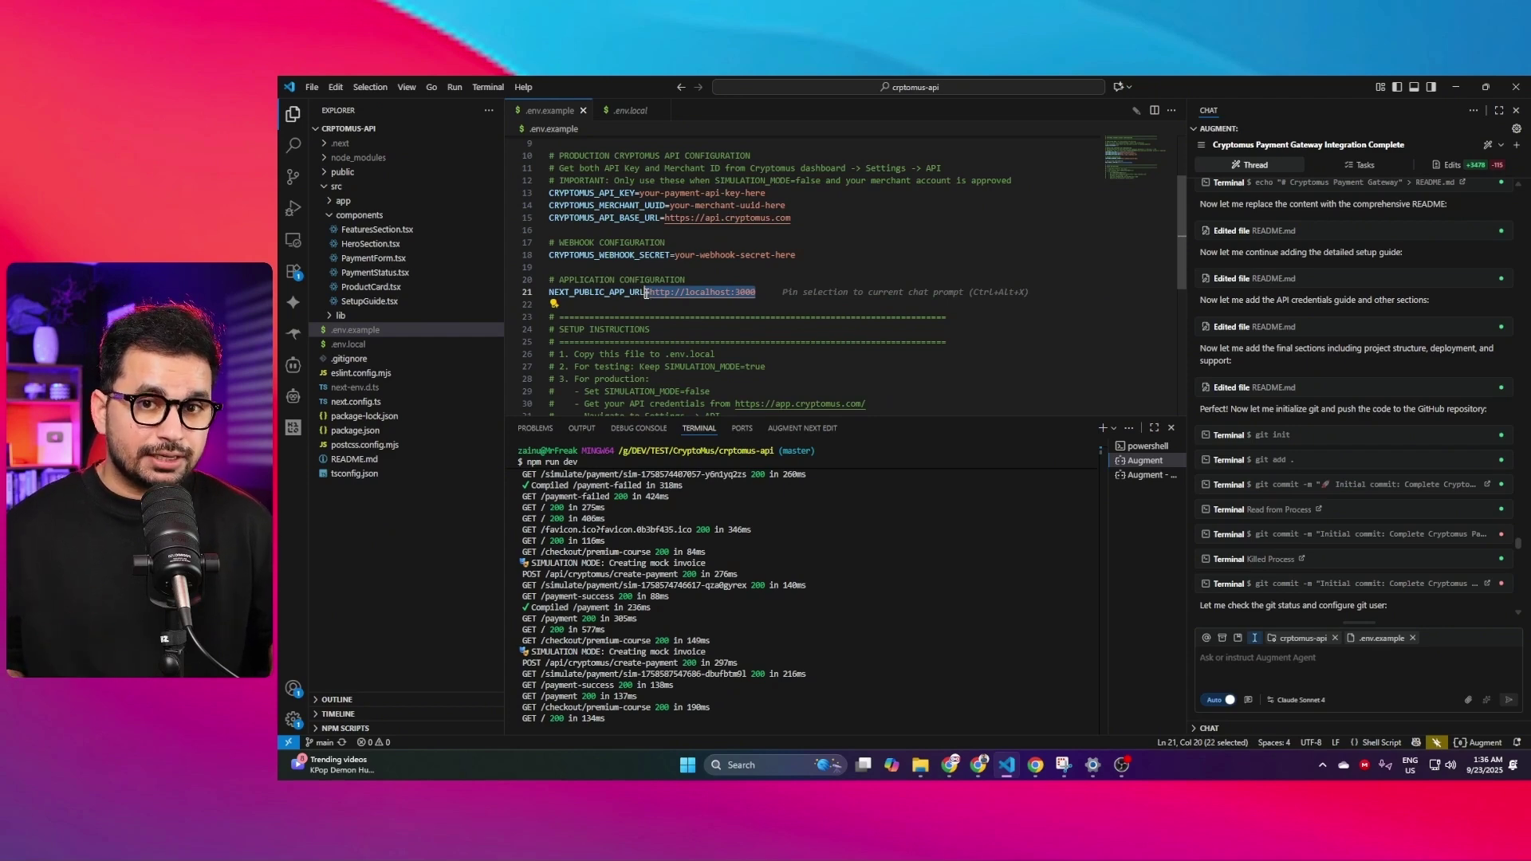
Step: Look up the Project URL in the Cryptomus Merchant Settings and return to the .env.example file in VS Code
click(951, 766)
drag(700, 592, 604, 591)
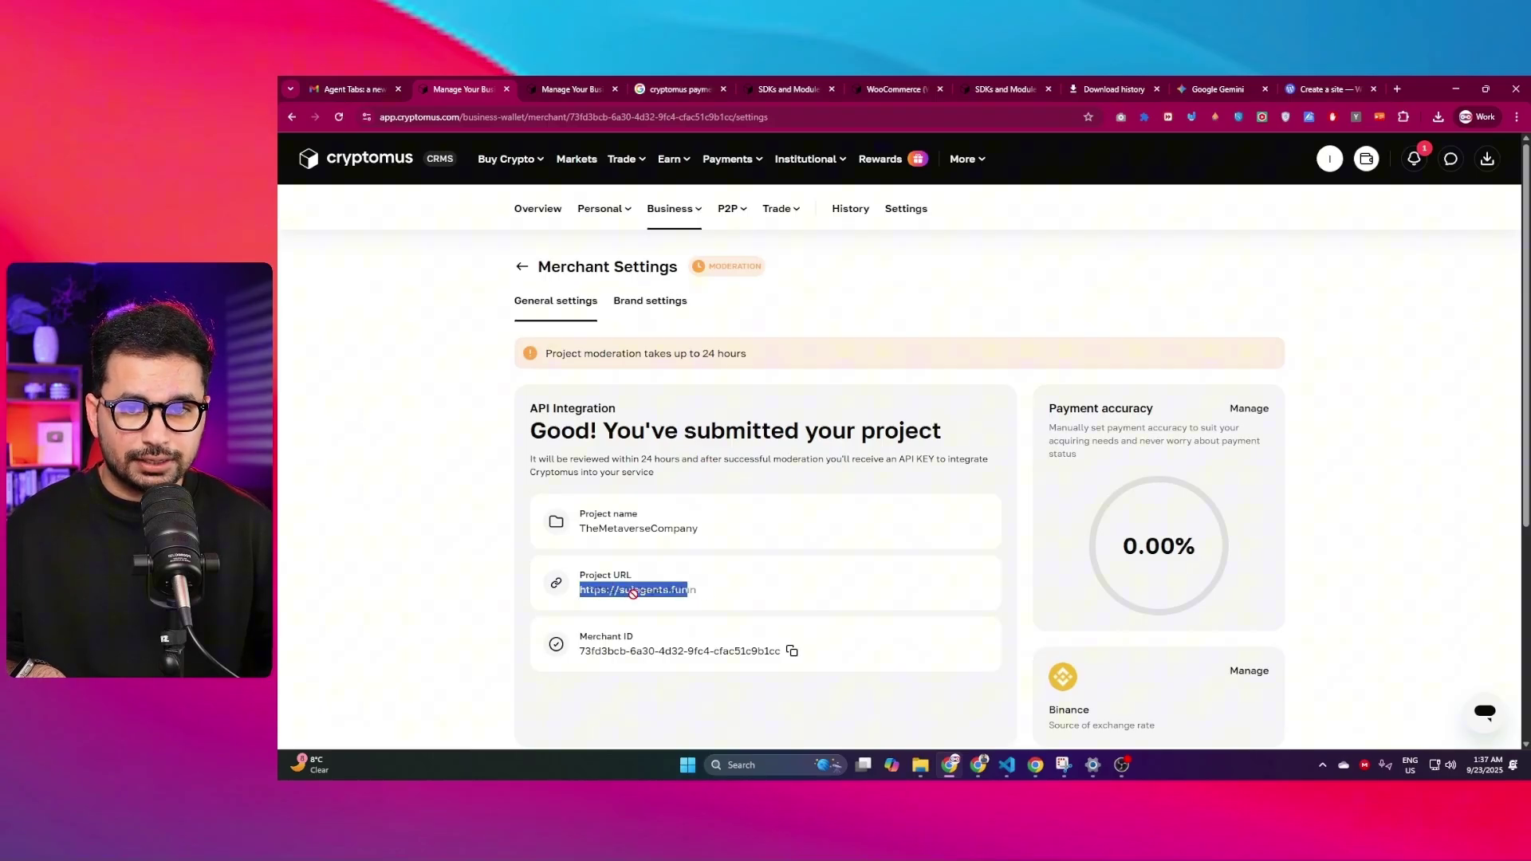
key(alt+Tab)
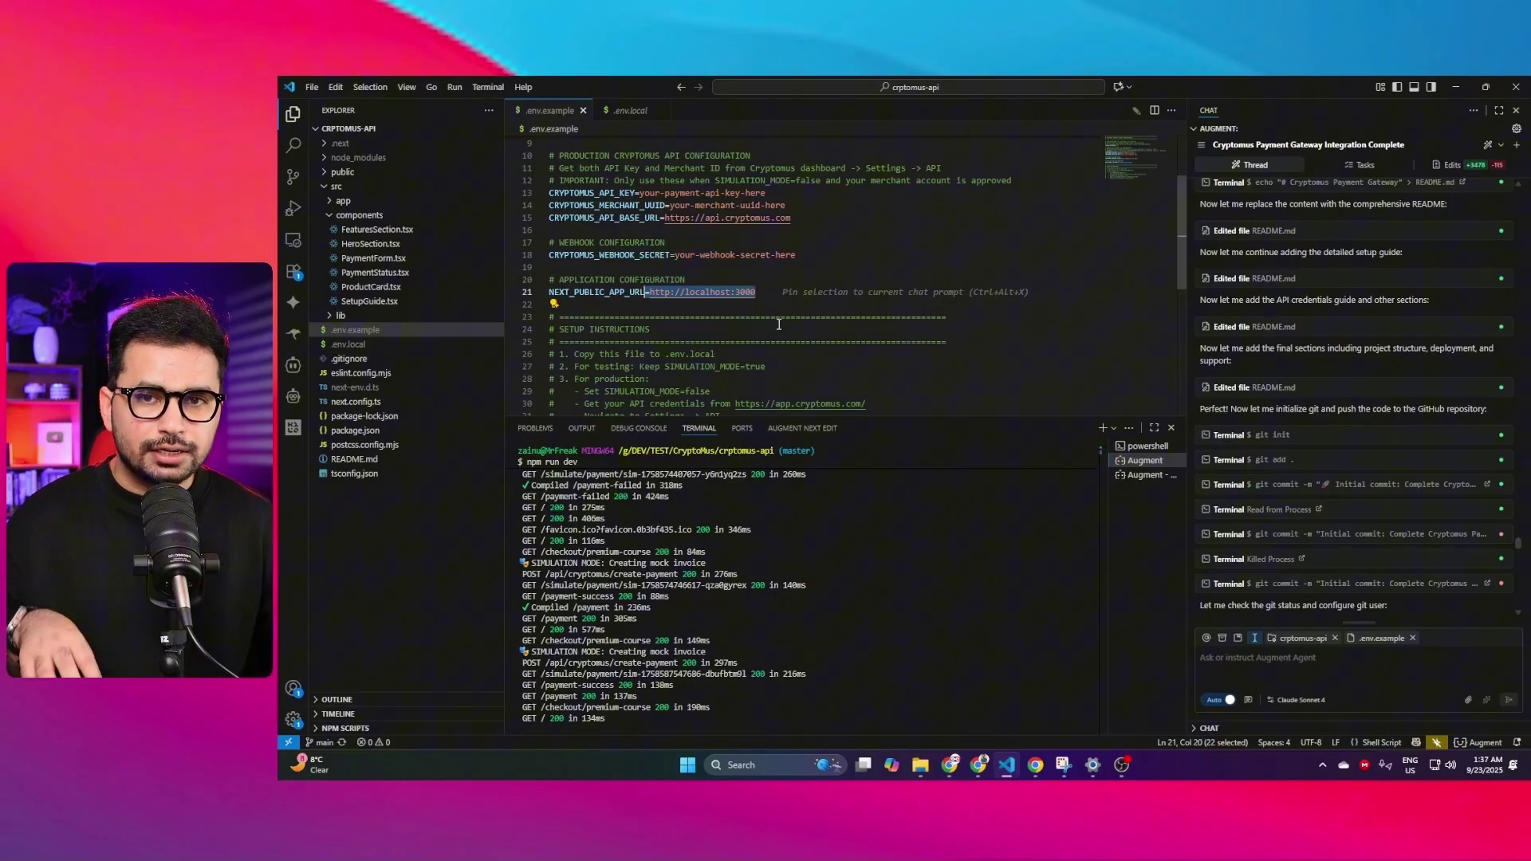
scroll(775, 318, up, 1)
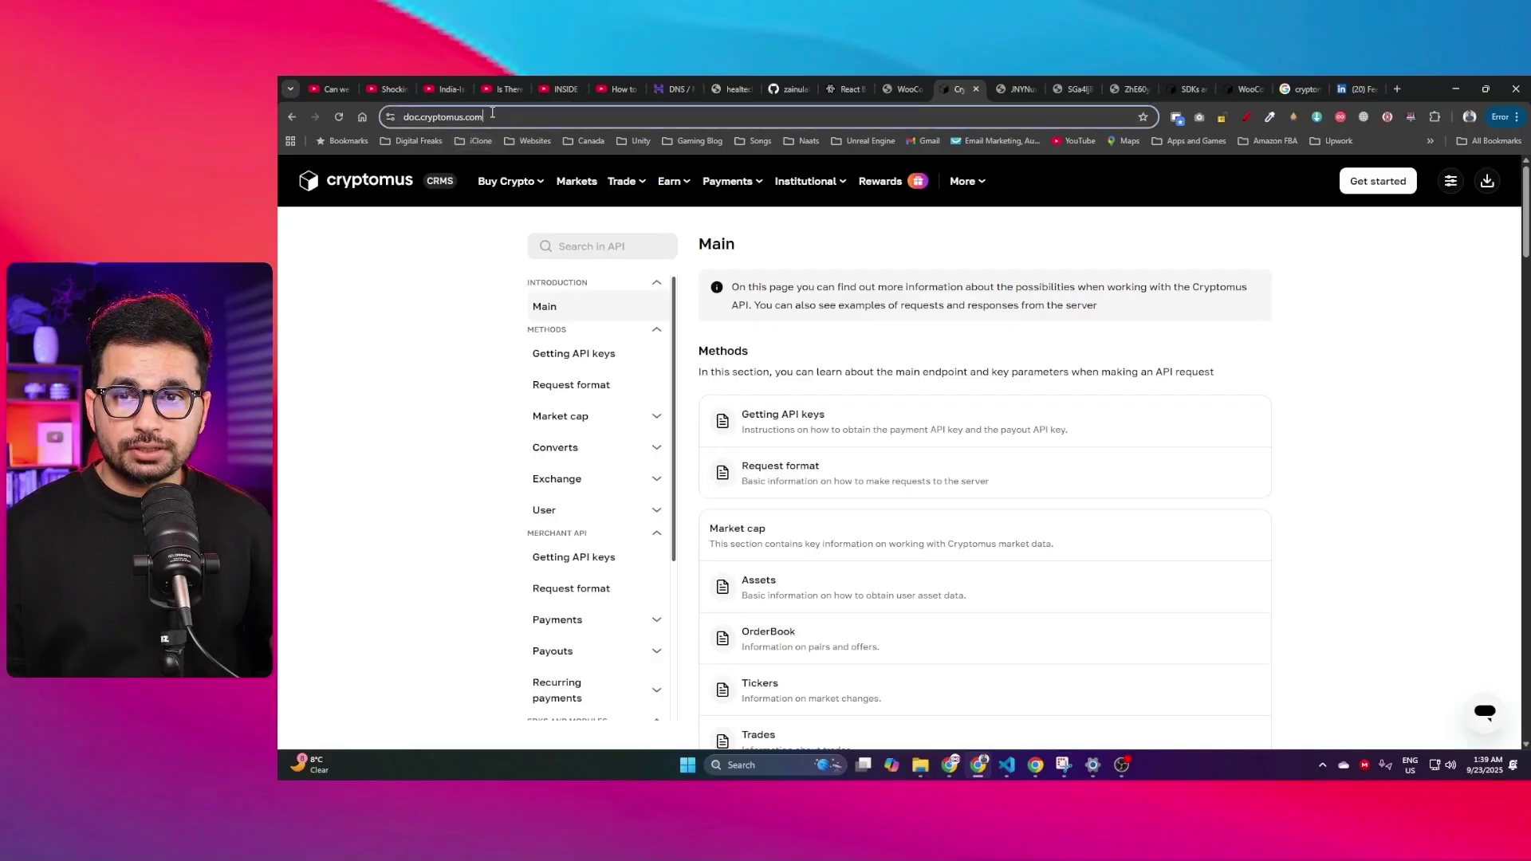
Step: Select the full doc.cryptomus.com address of the Cryptomus API documentation page in the browser
click(397, 113)
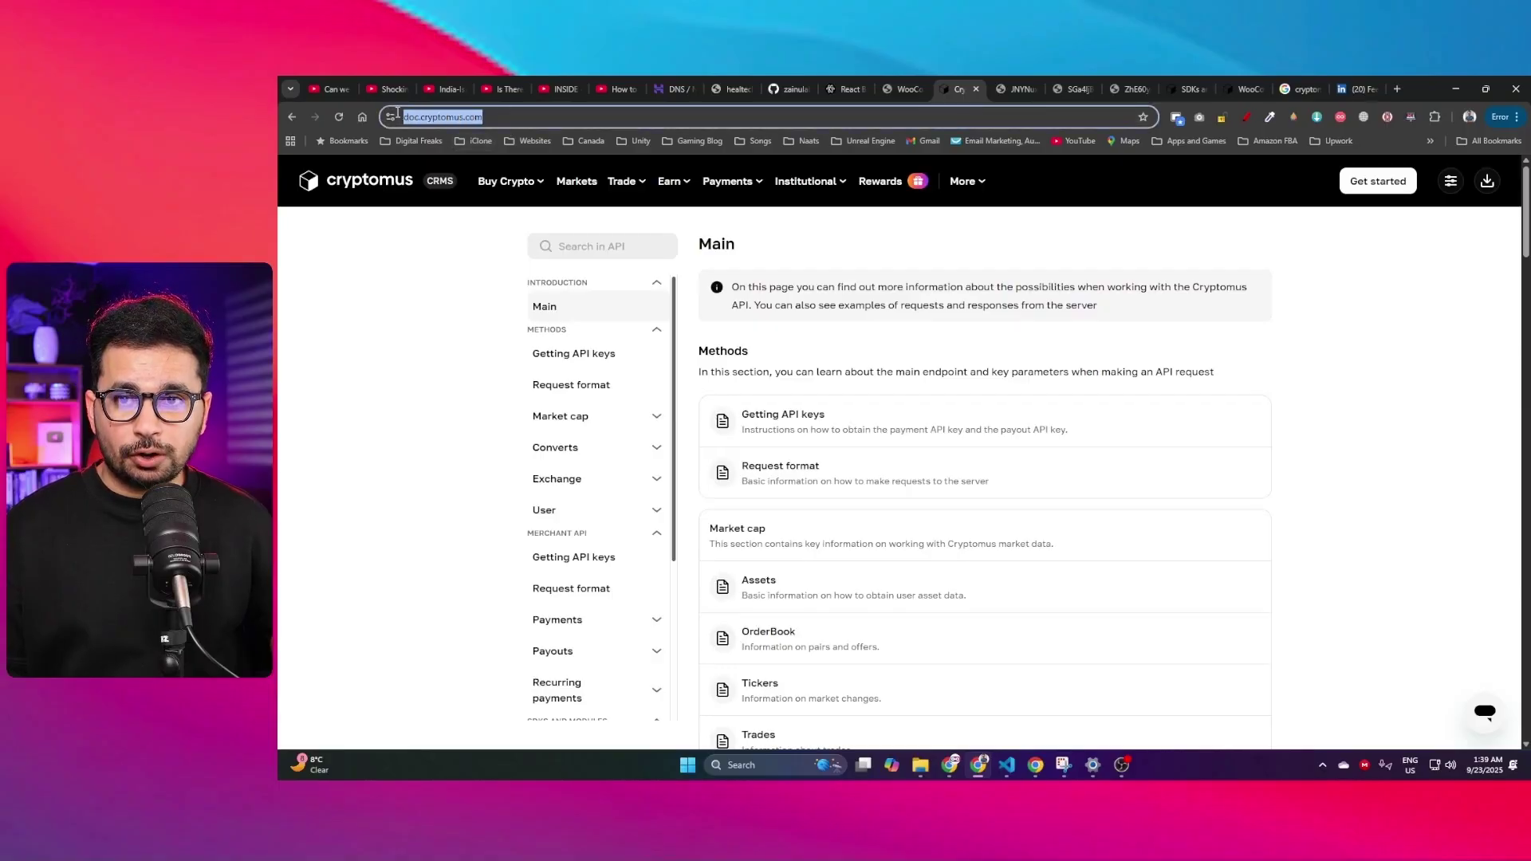
click(486, 116)
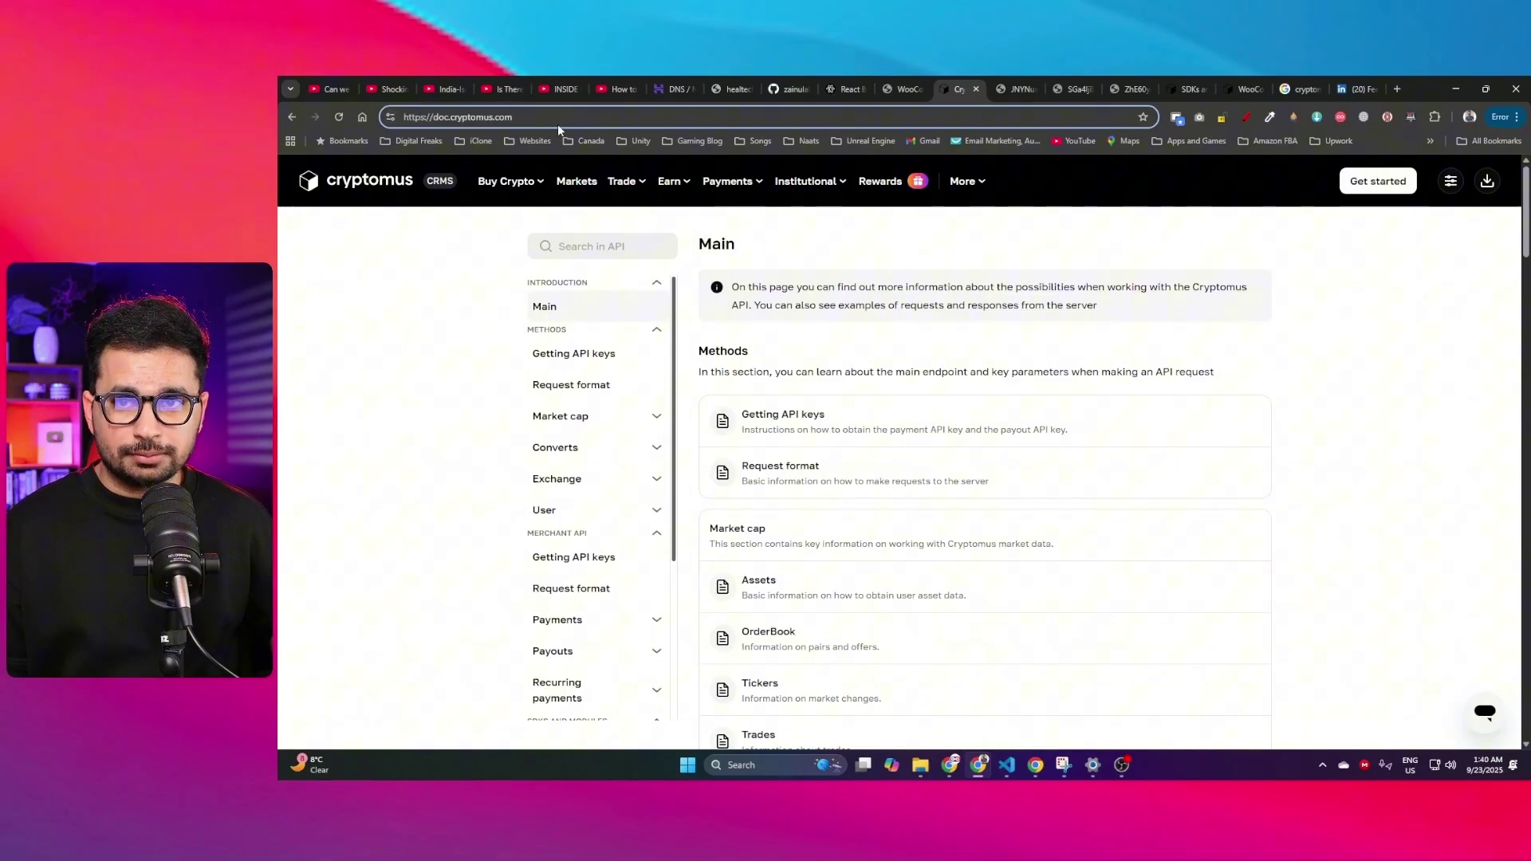
key(ctrl+a)
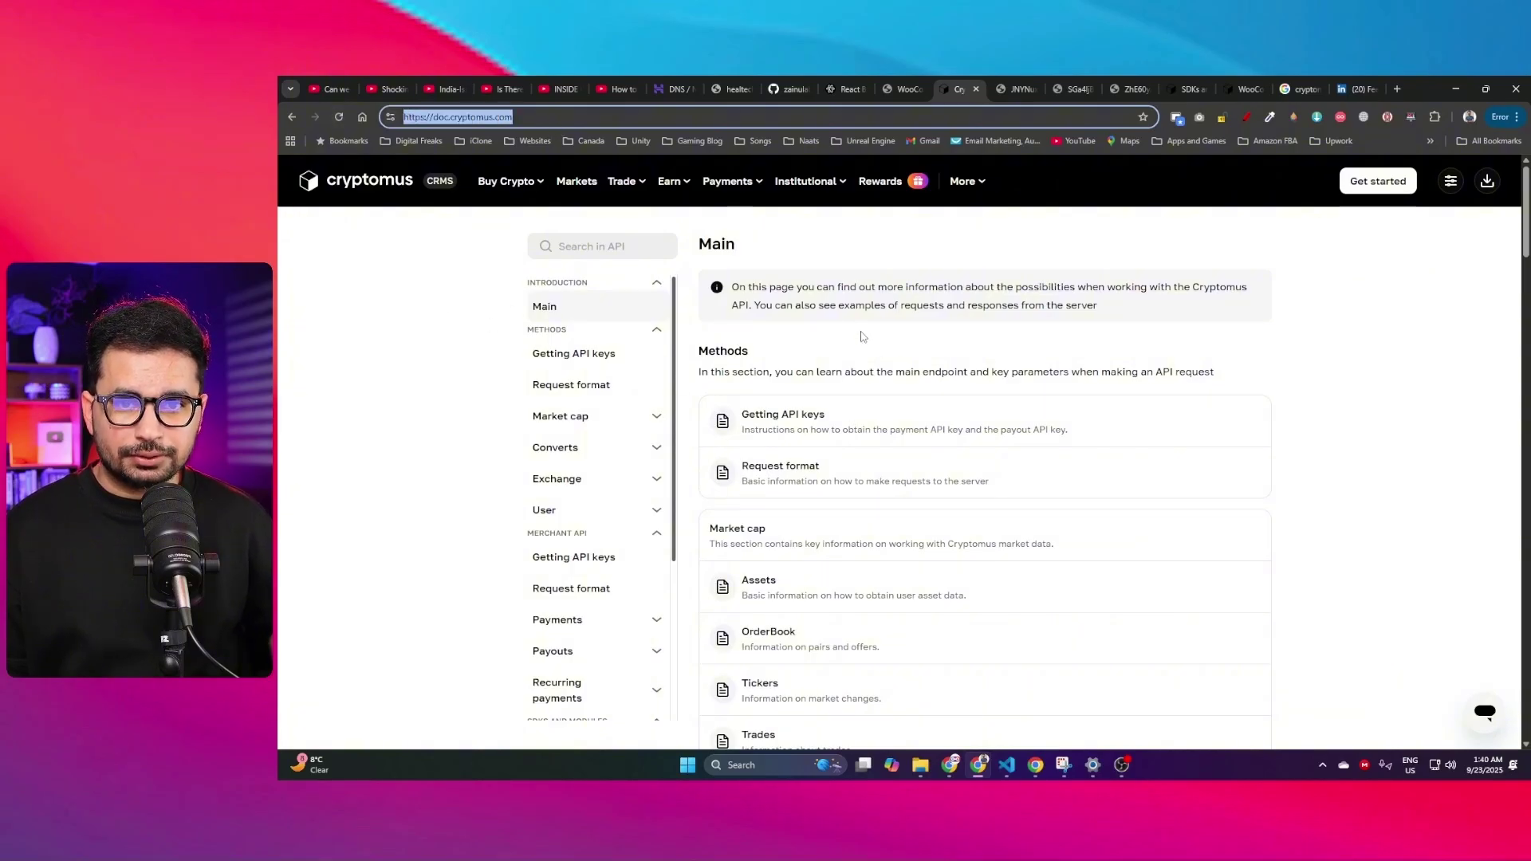
Step: Look through the Methods and Merchant API listings on the documentation's main page and select the doc.cryptomus.com address
scroll(862, 336, down, 20)
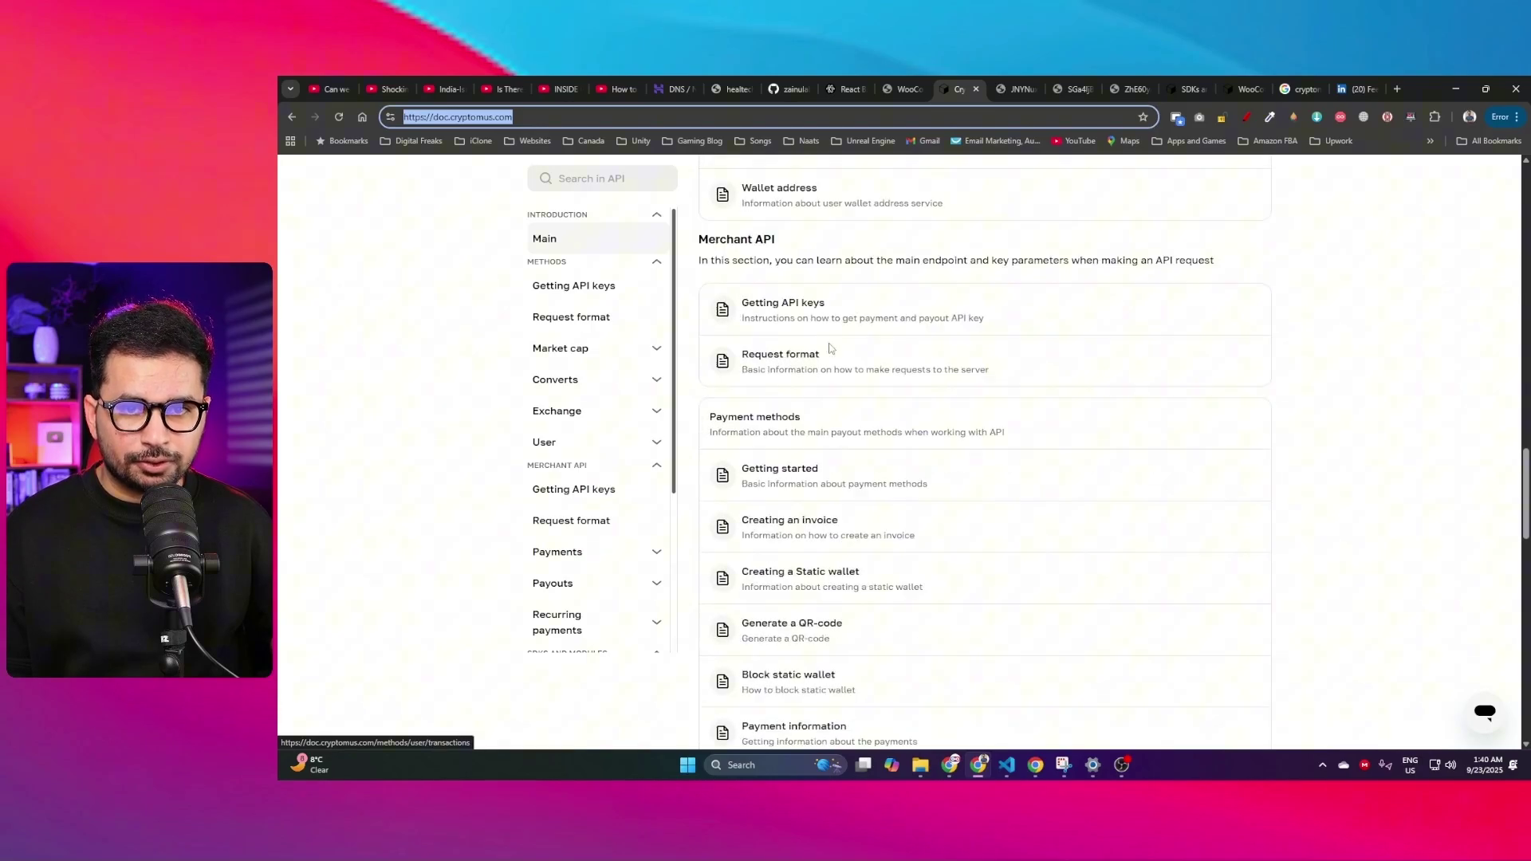
scroll(829, 349, down, 10)
scroll(830, 349, up, 15)
click(494, 116)
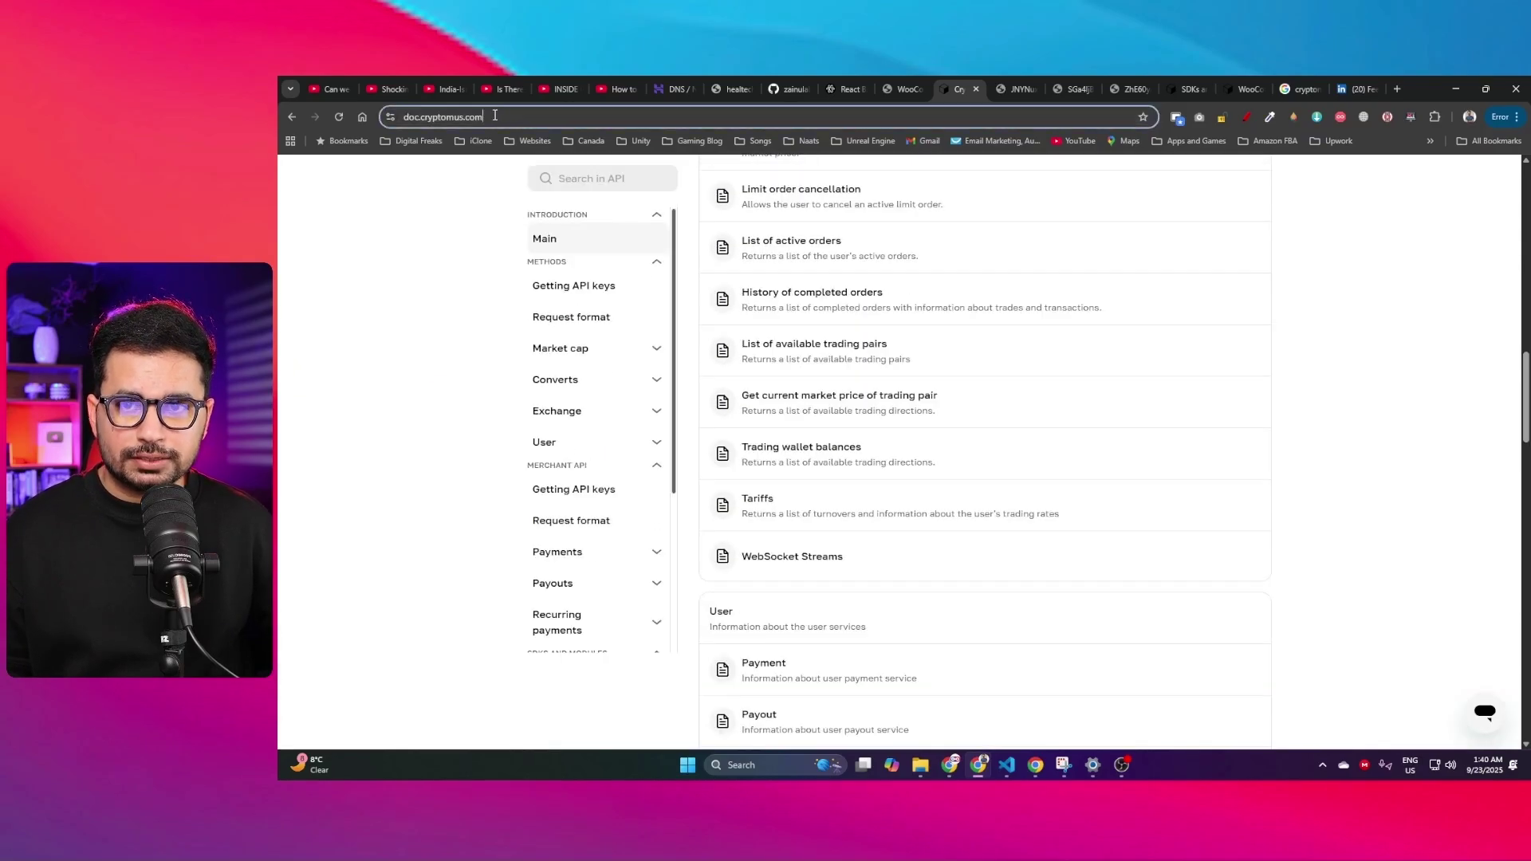
drag(495, 116, 375, 110)
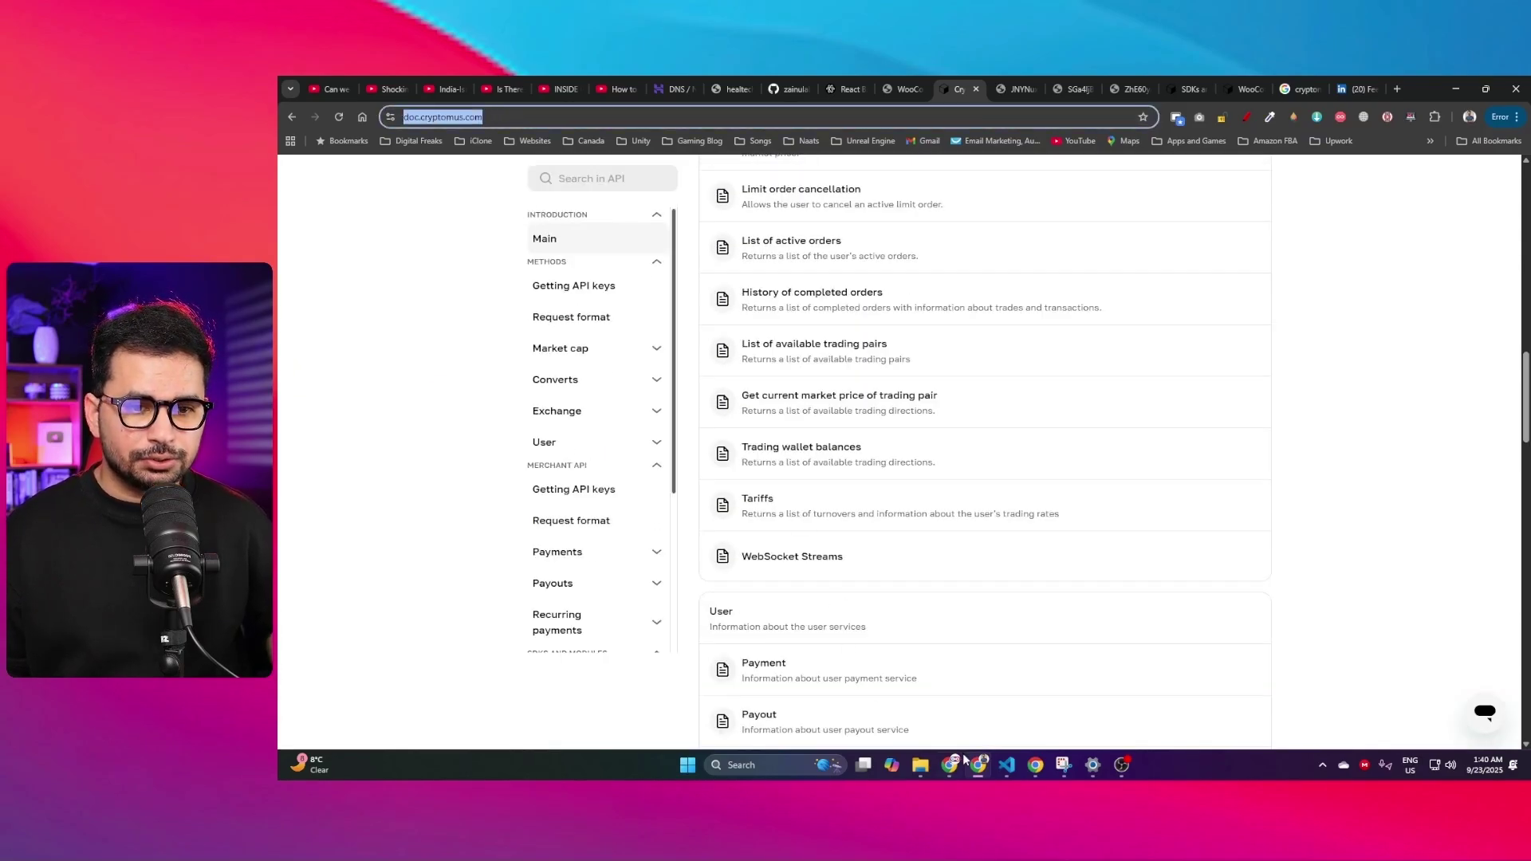
Step: Switch to VS Code and read the first Augment chat prompt, highlighting its Next.js integration request, documentation link and API key lines
click(1008, 767)
scroll(1407, 532, up, 20)
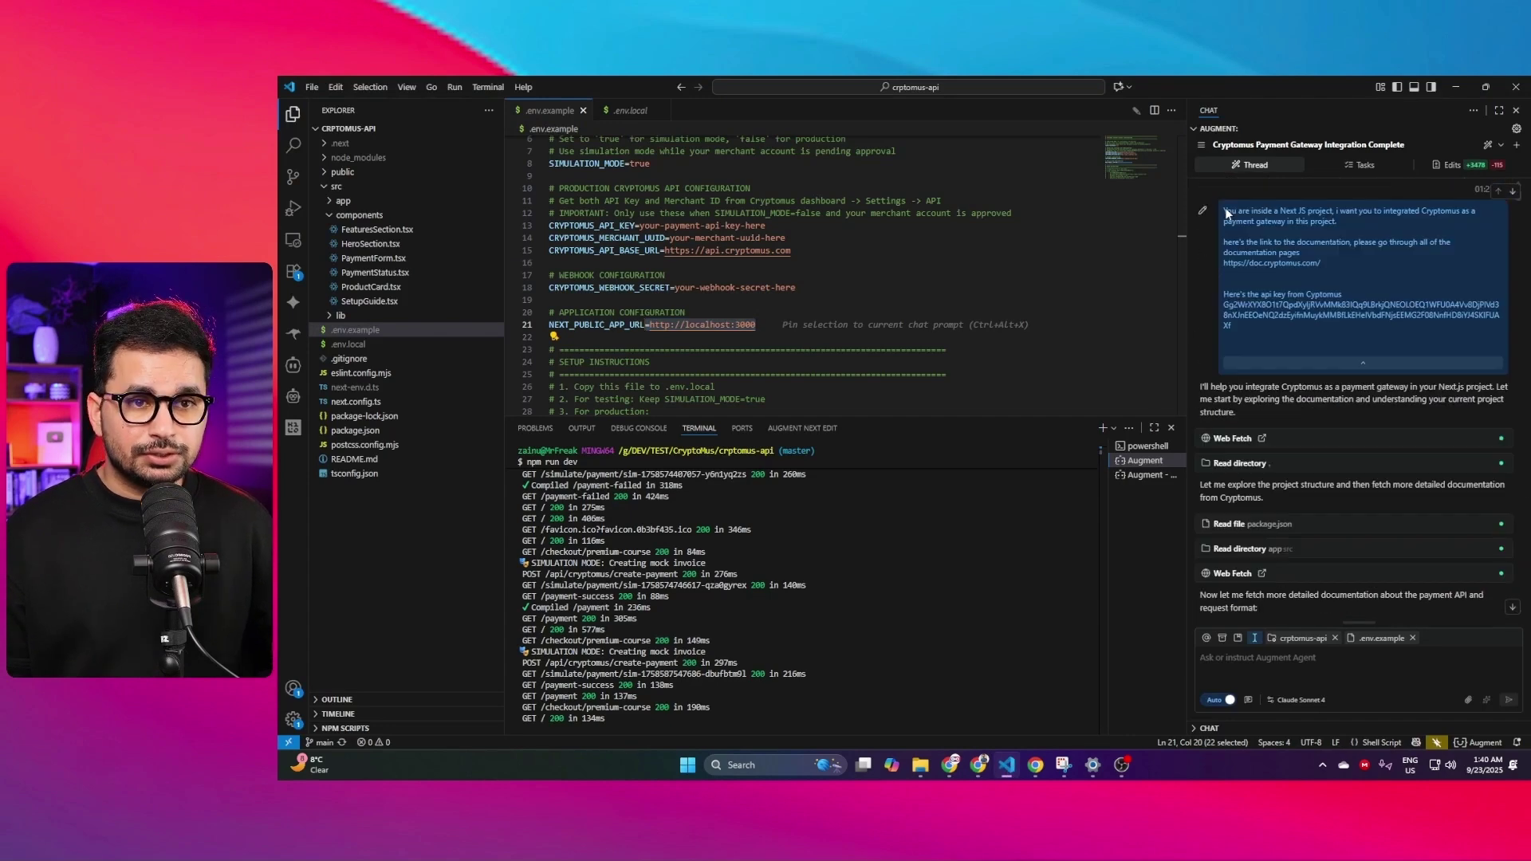
drag(1224, 212, 1246, 337)
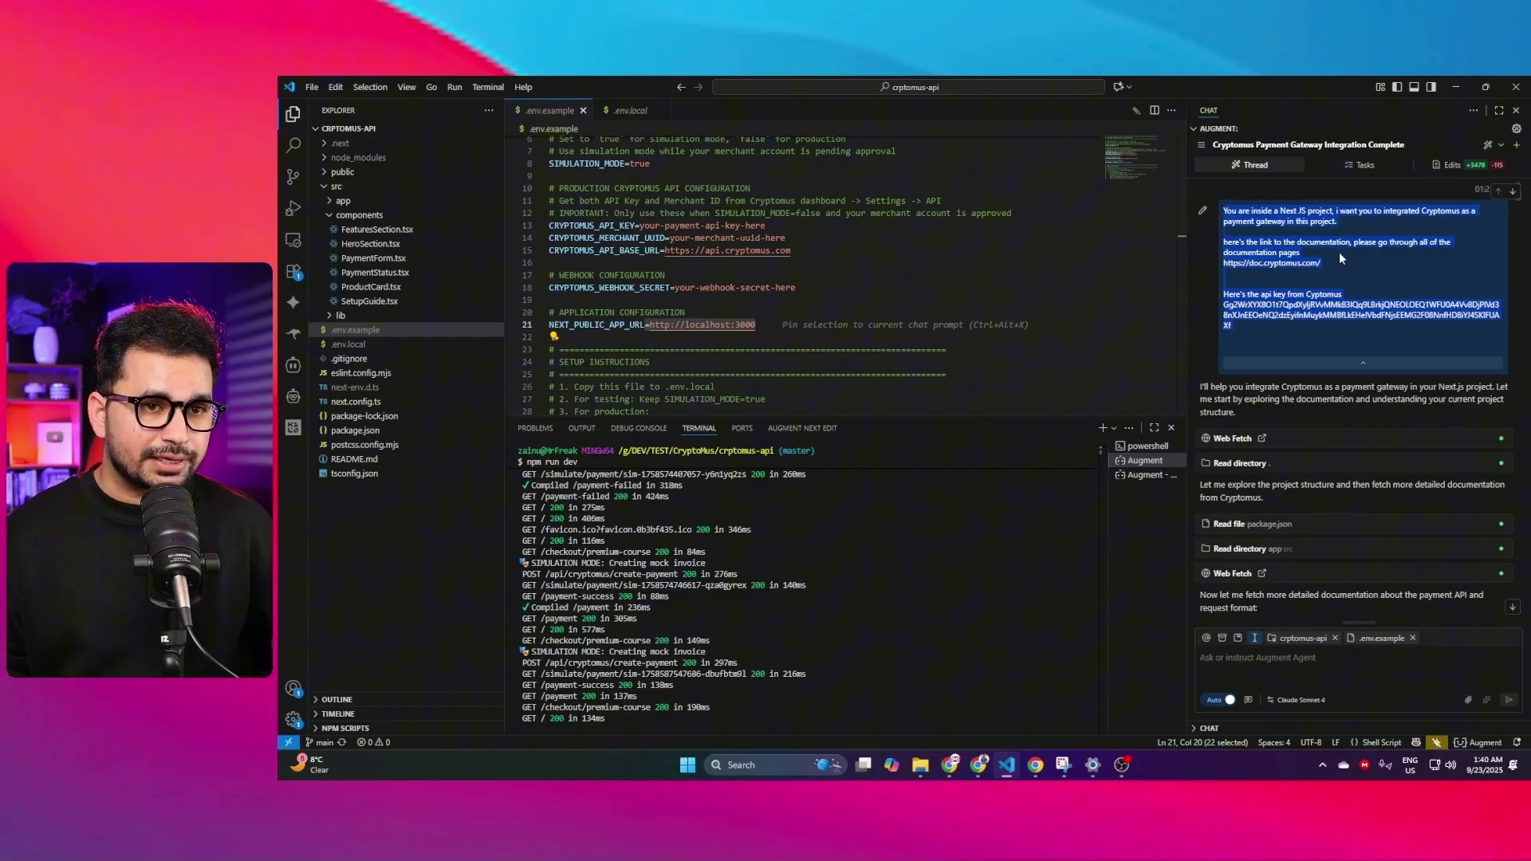
click(1249, 222)
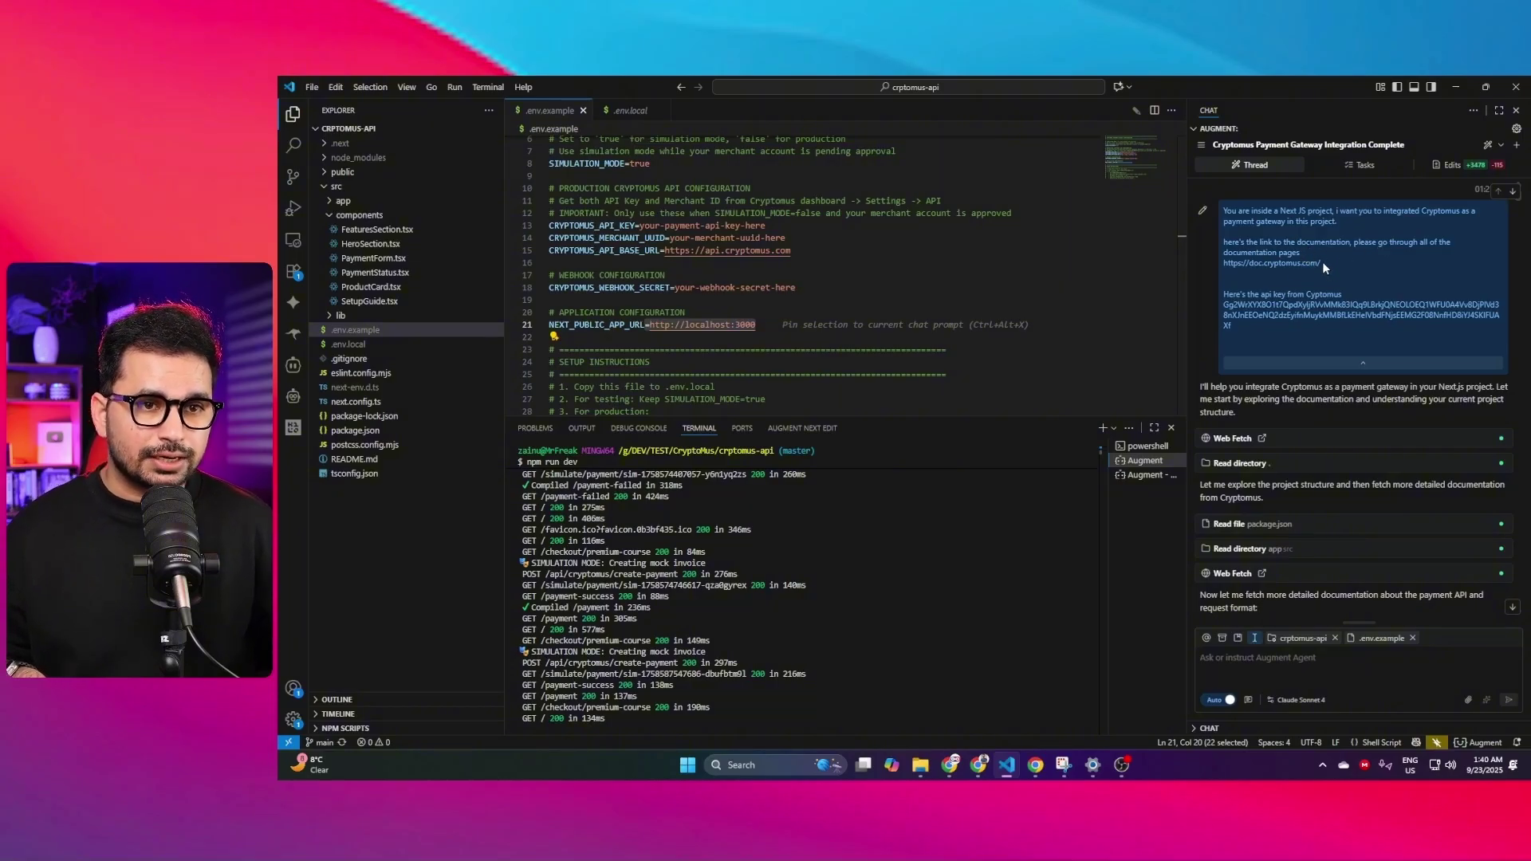
drag(1322, 262, 1222, 265)
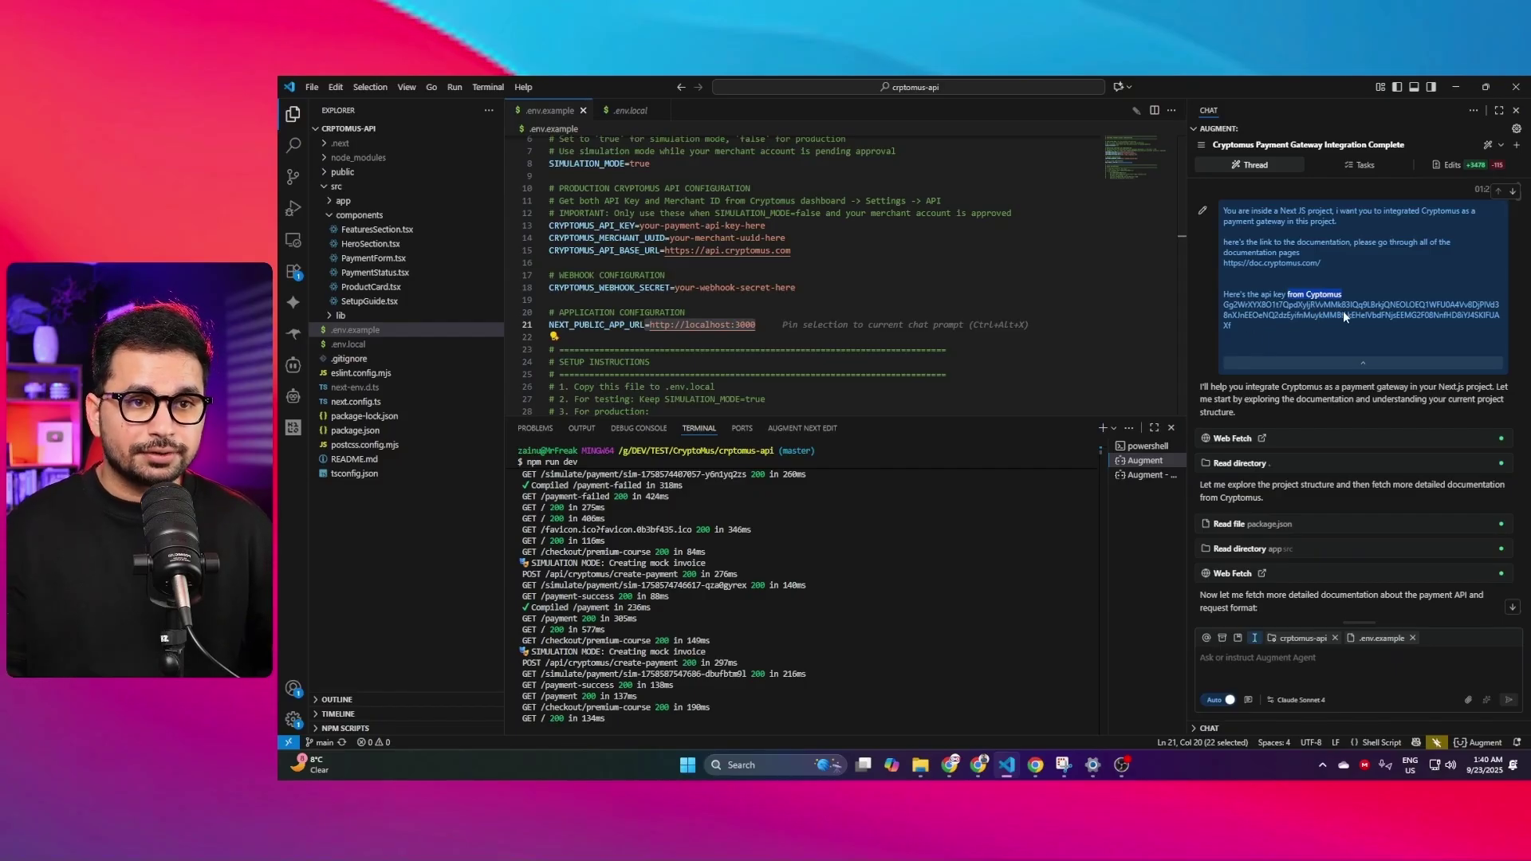
Step: Return to the API documentation in the browser and examine the Creating an invoice and Creating a Static wallet pages under Payments
key(alt+Tab)
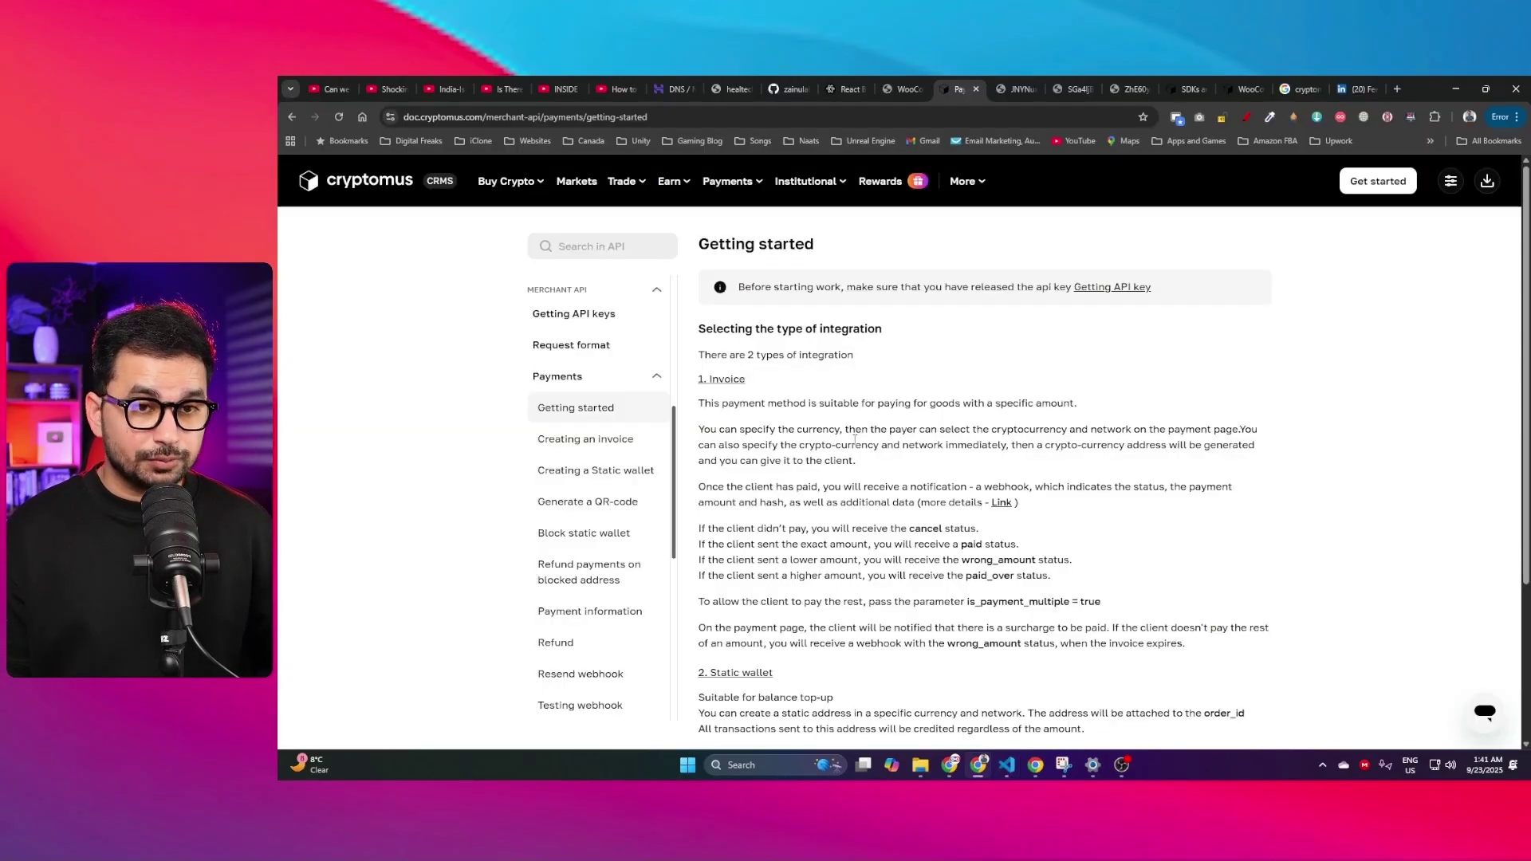
click(614, 442)
scroll(814, 479, down, 4)
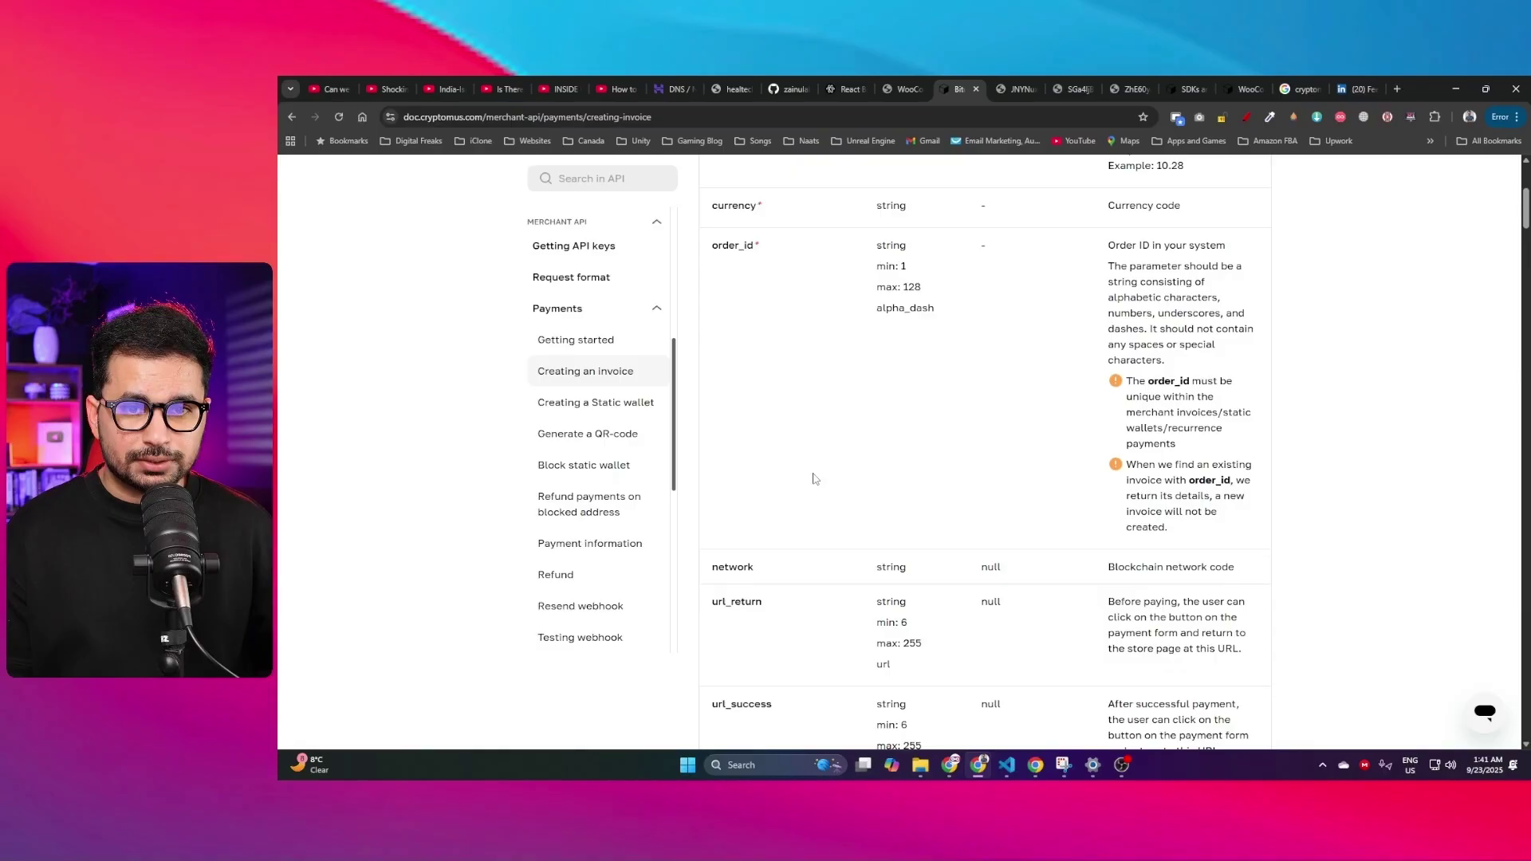
click(630, 413)
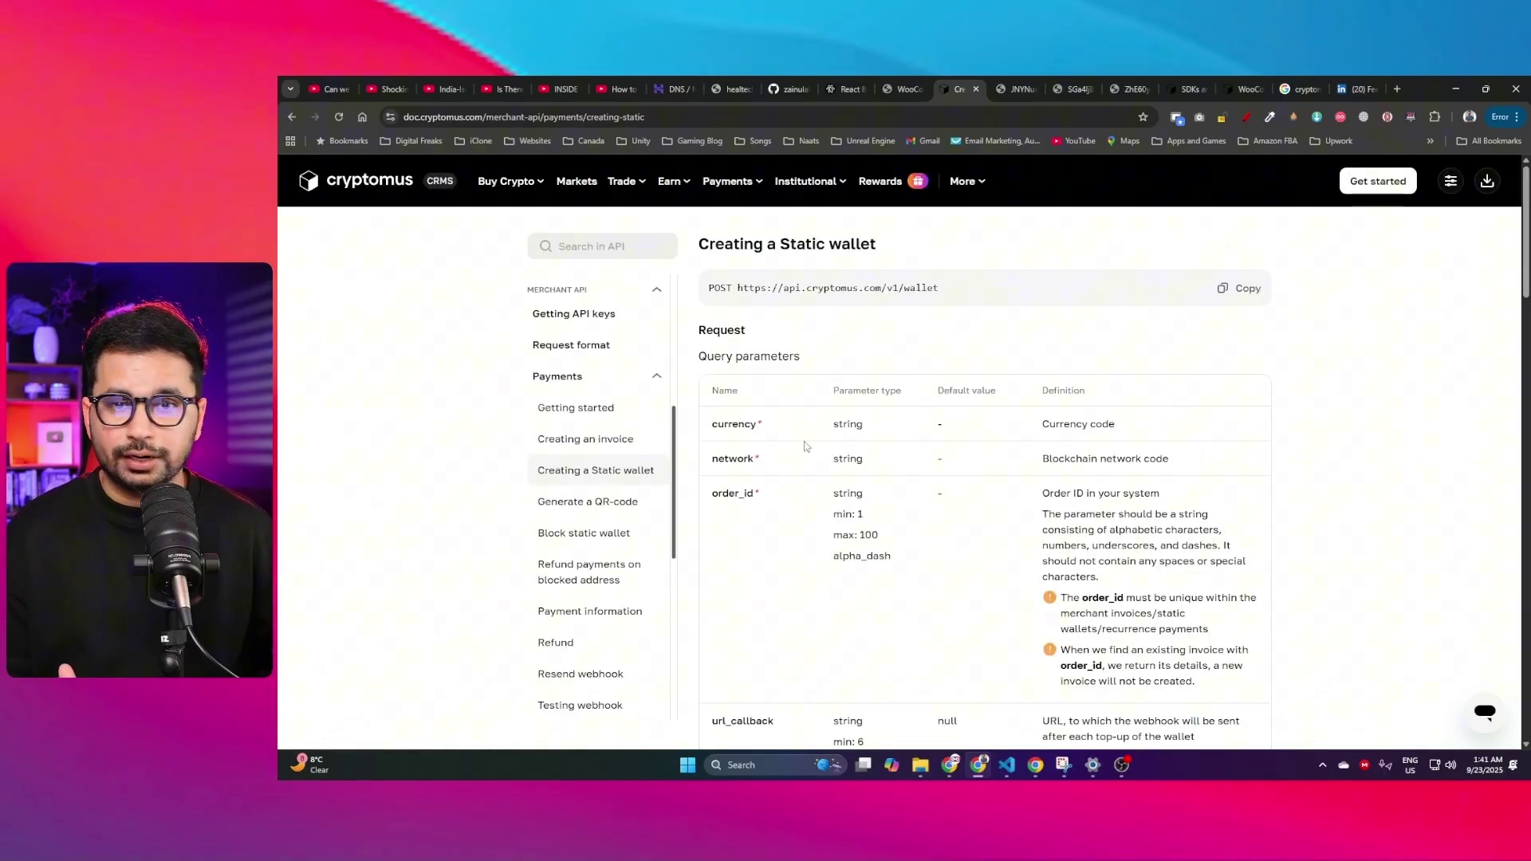
Step: Read the Generate a QR-code page's request and response examples and open the Block static wallet page
click(630, 501)
scroll(870, 399, down, 10)
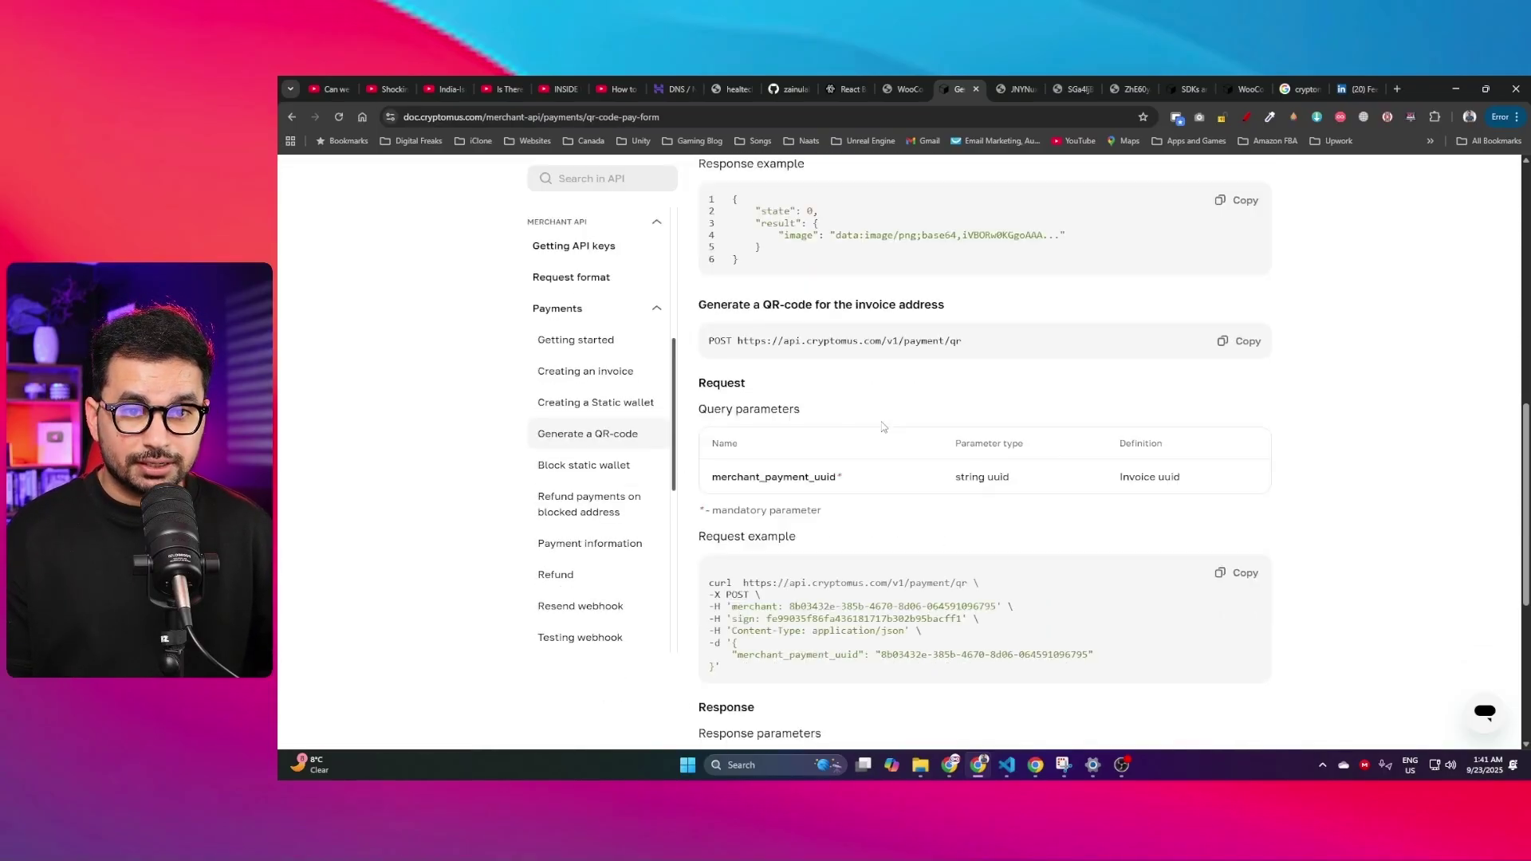
scroll(869, 399, down, 3)
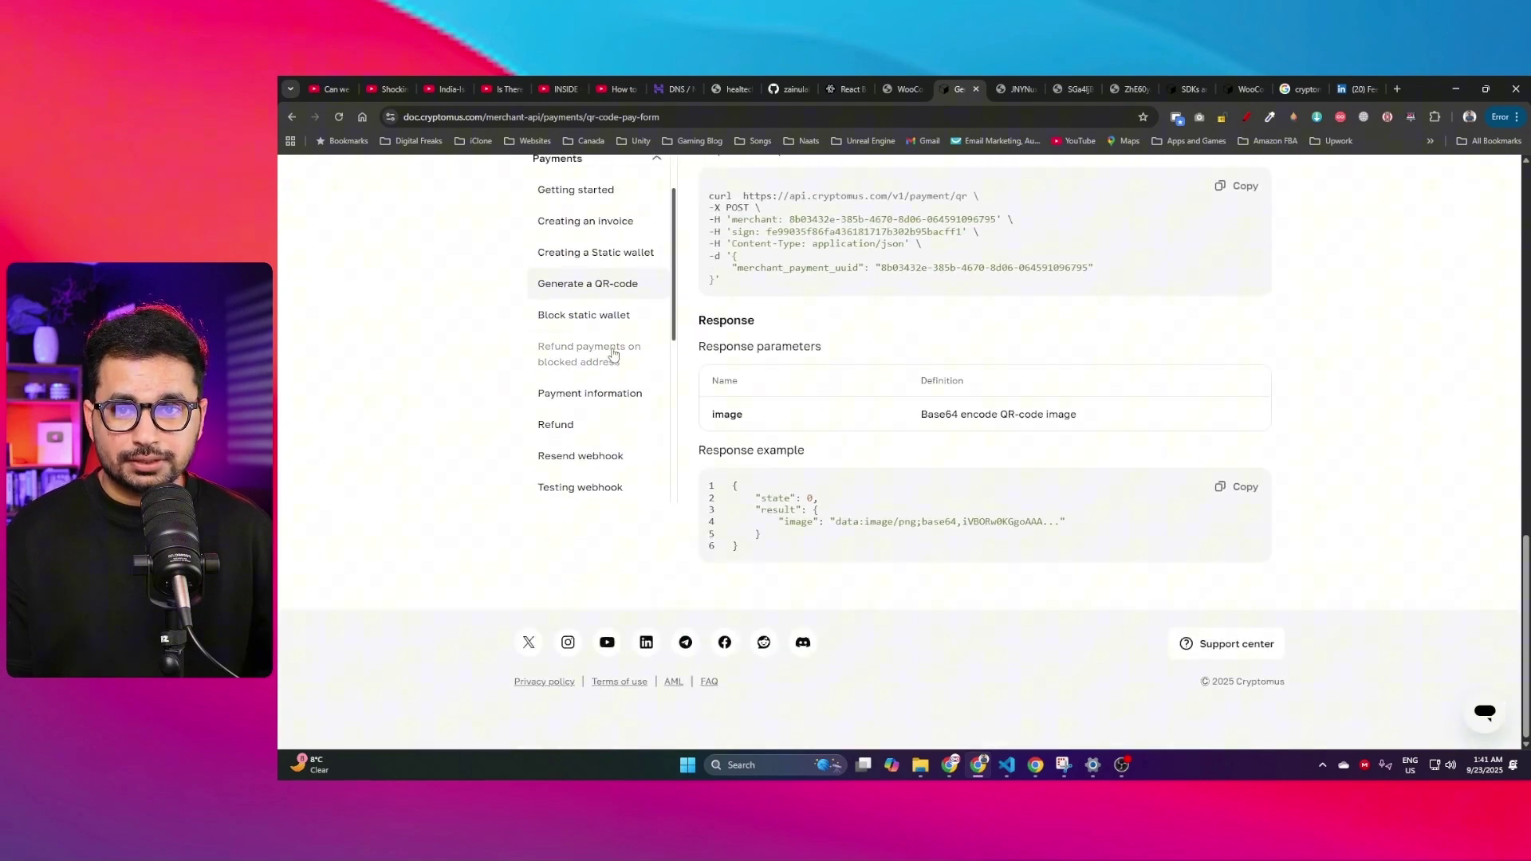
click(604, 318)
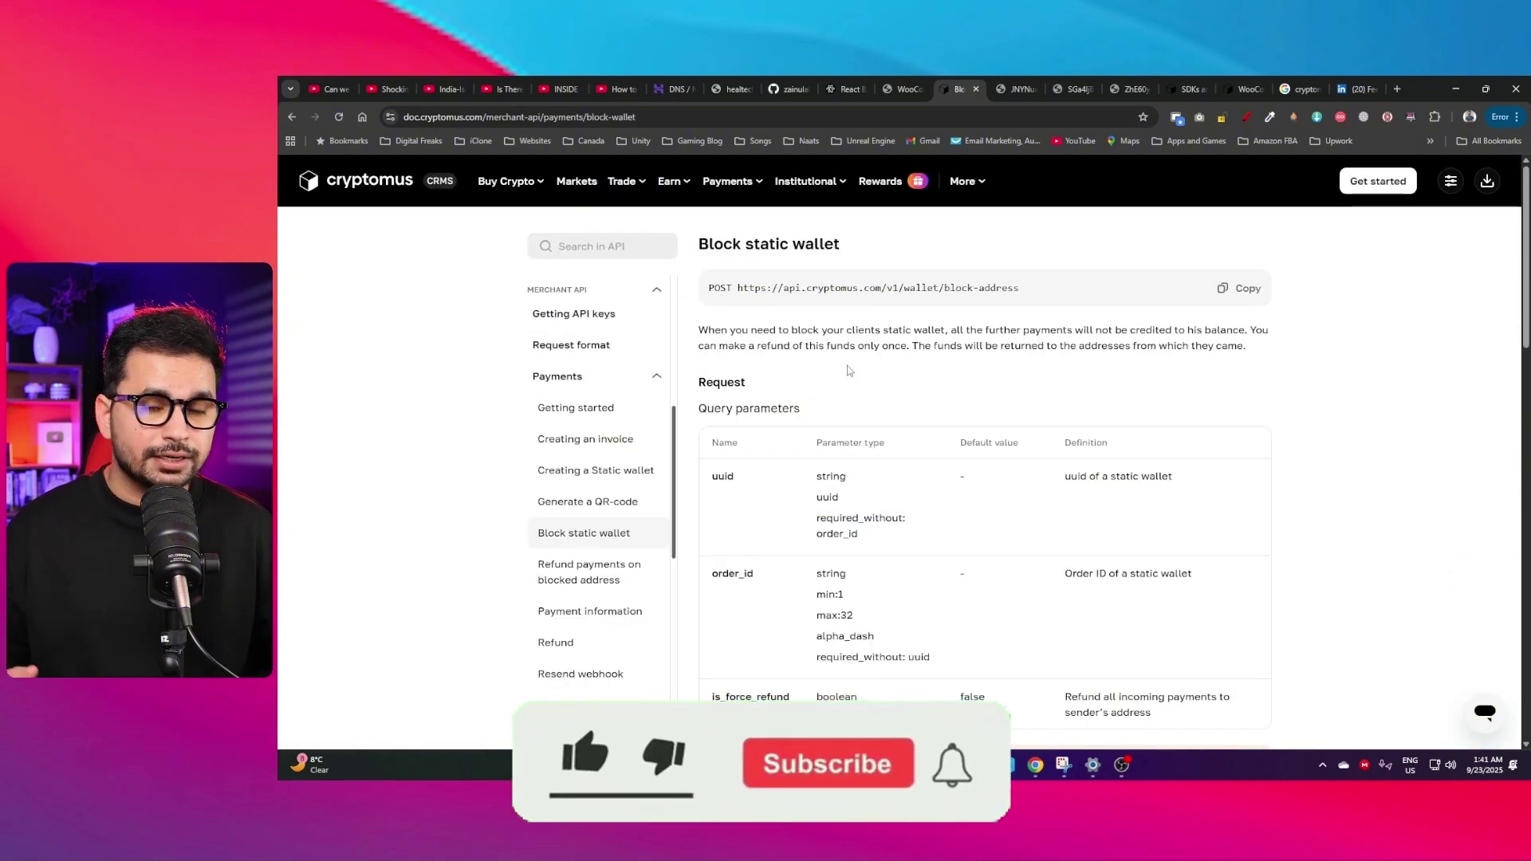